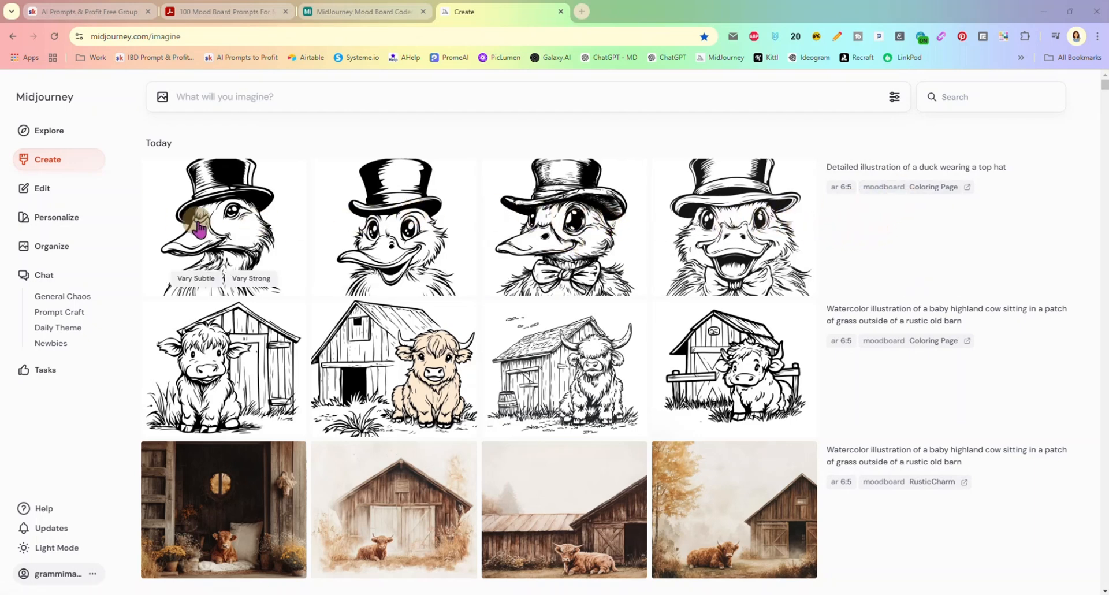
Step: Generate images for "frog wearing a top hat and tails, standing on a lily pad" with the Coloring Page moodboard and view the fourth result enlarged
left_click(403, 103)
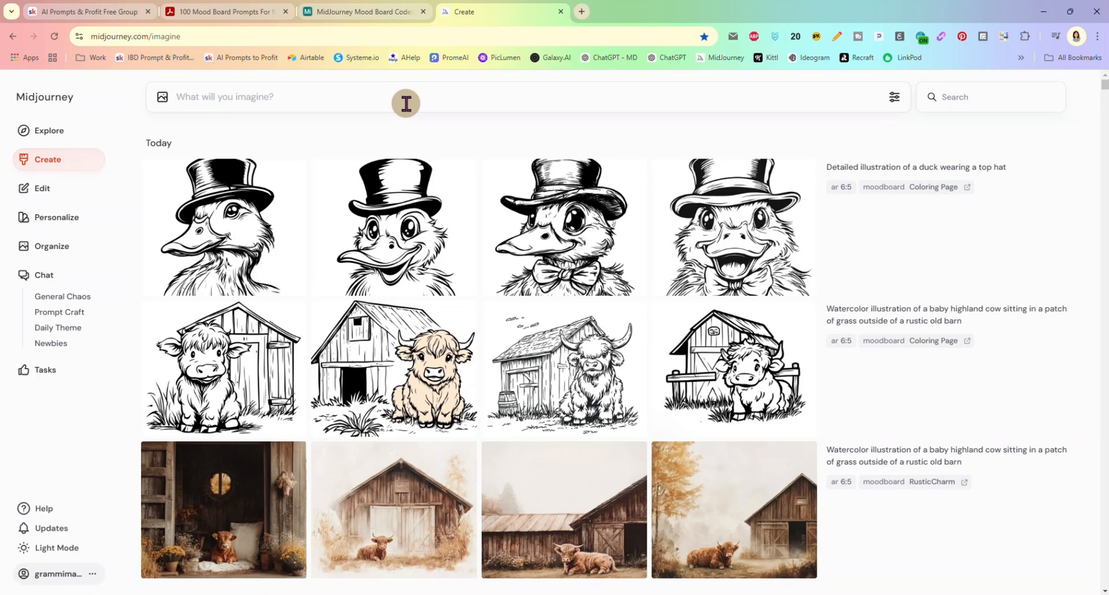
type("frog wearing a top hat an")
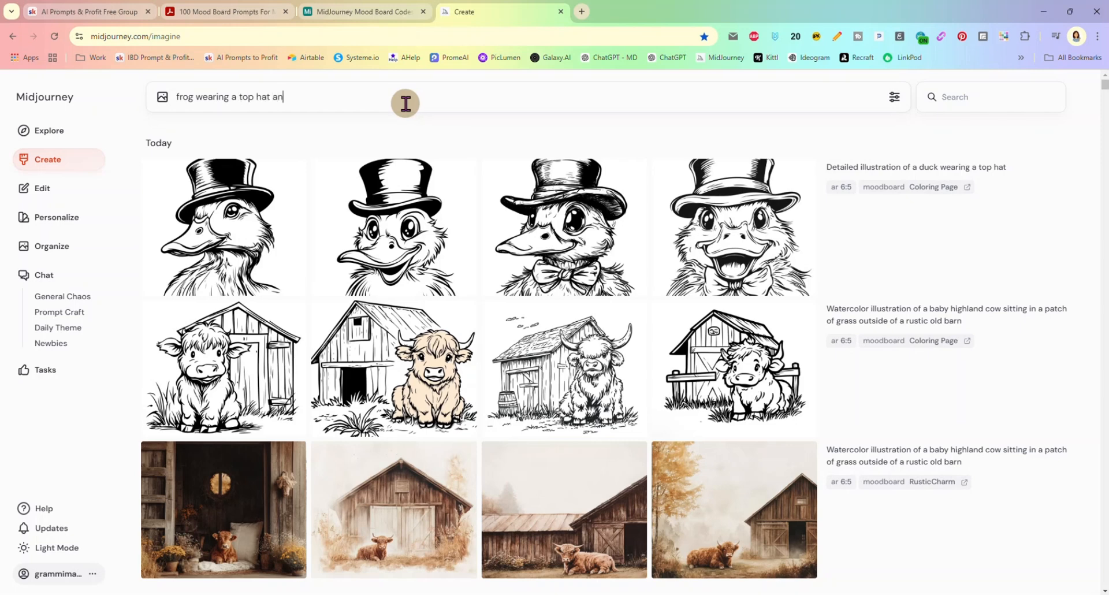
type("d tails, standing on a lily pad")
left_click(901, 186)
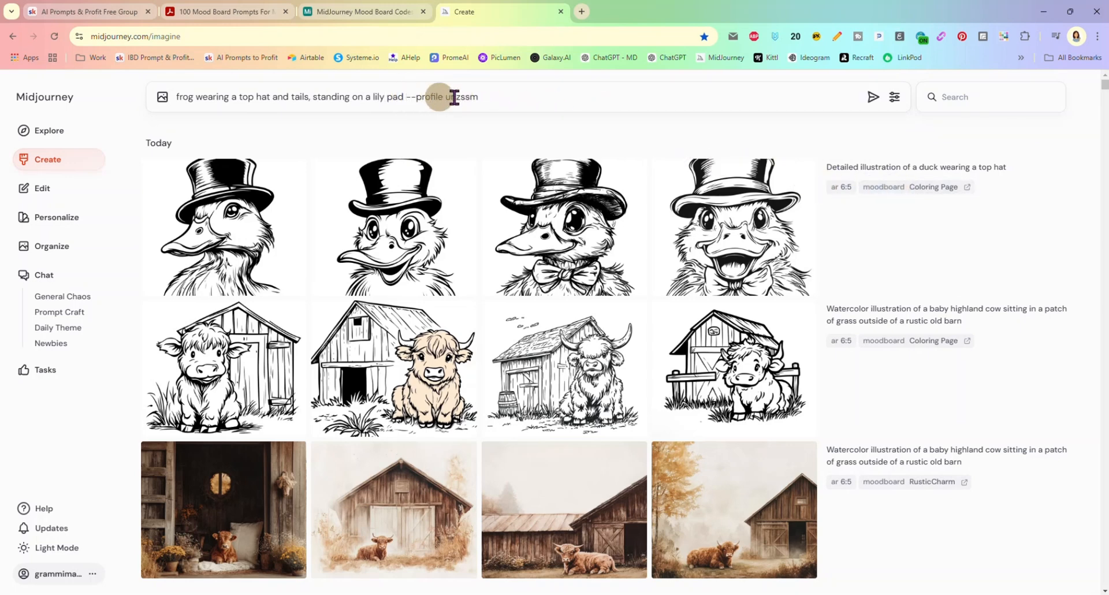
left_click(873, 97)
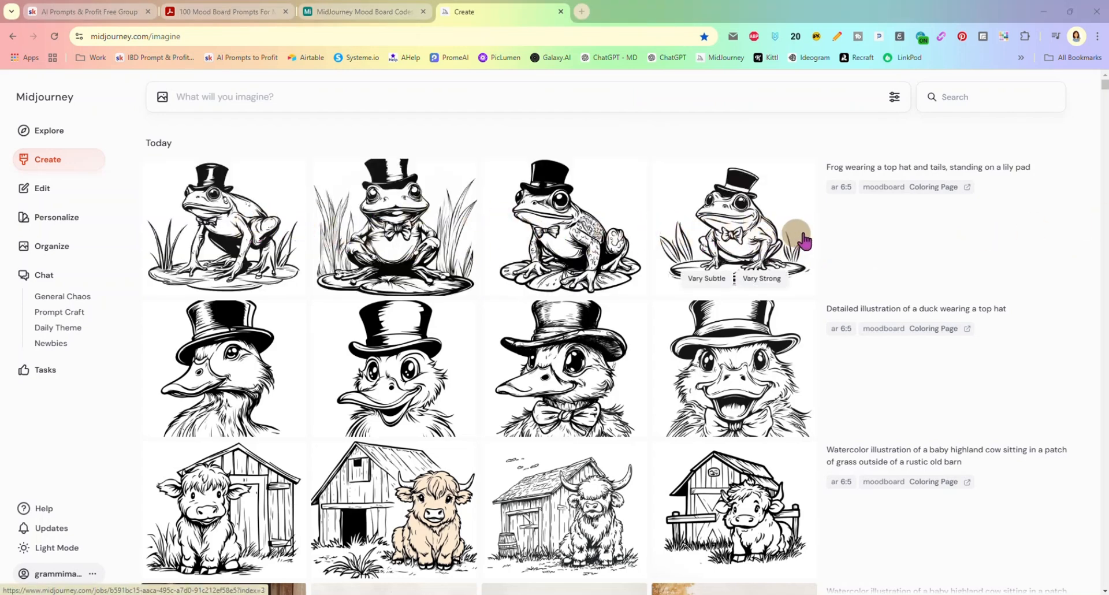
left_click(731, 237)
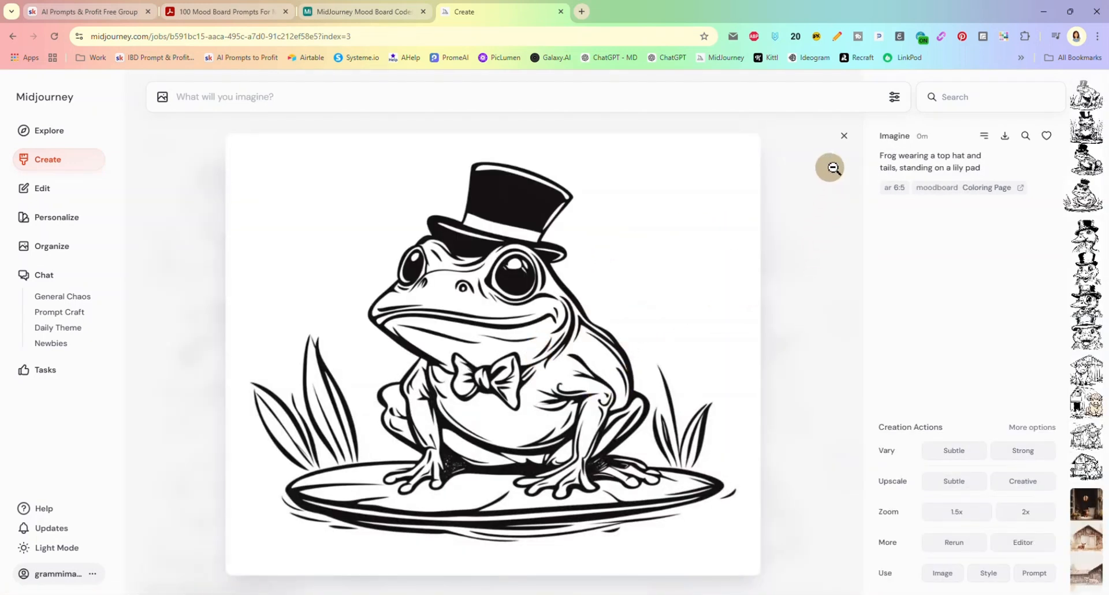
left_click(845, 138)
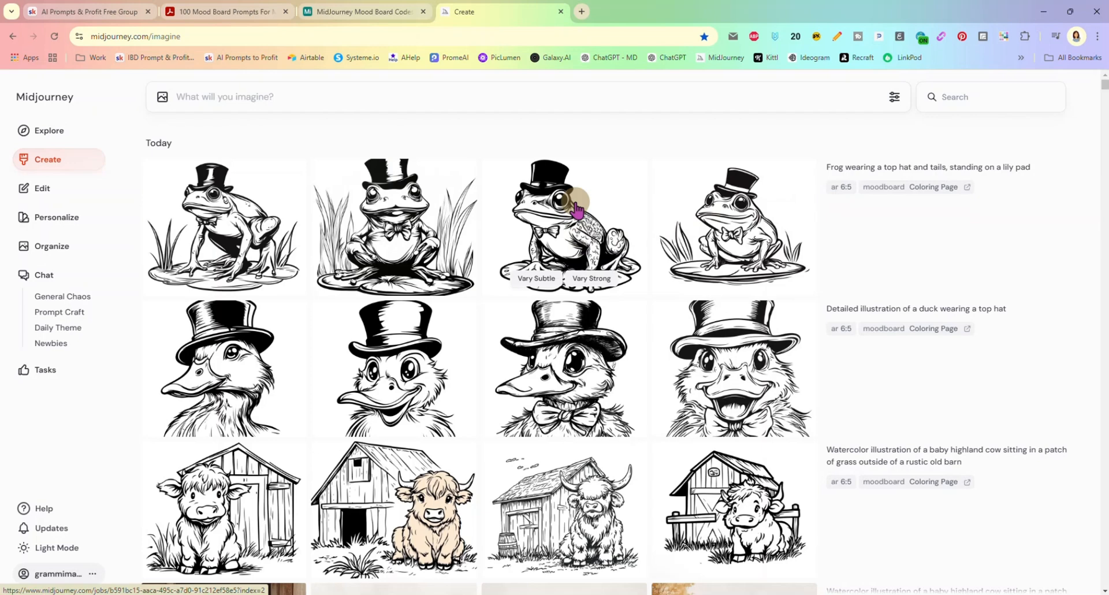
Step: Look through the prompt categories in the 100 Mood Board Prompts PDF, from Indoor Activities to Event-Specific Mood Boards, for a theme to use
left_click(237, 14)
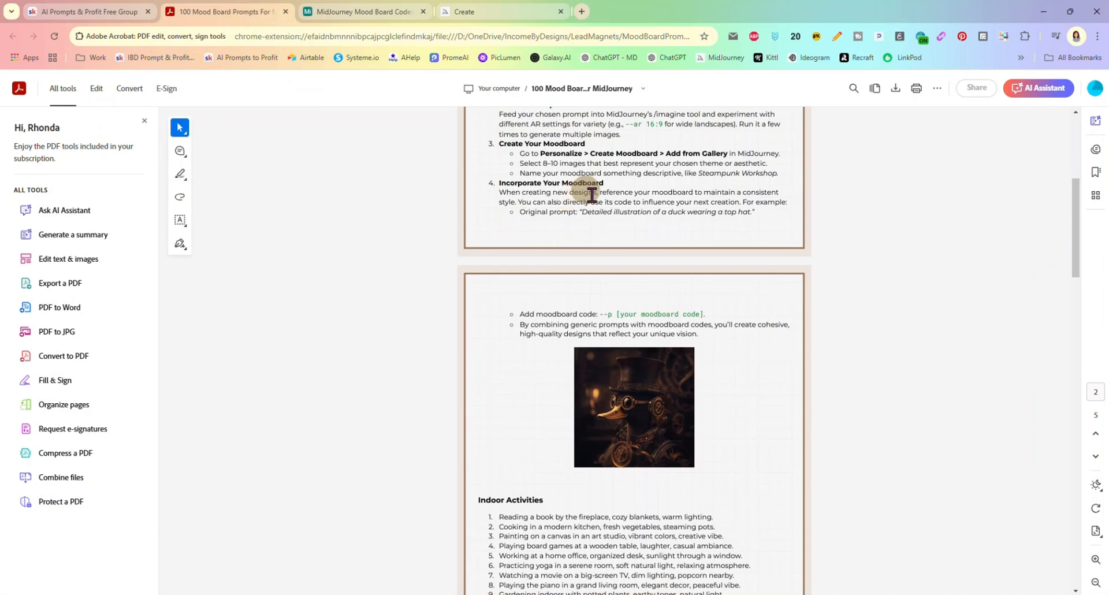
scroll(595, 196, "down", 3)
scroll(605, 210, "down", 4)
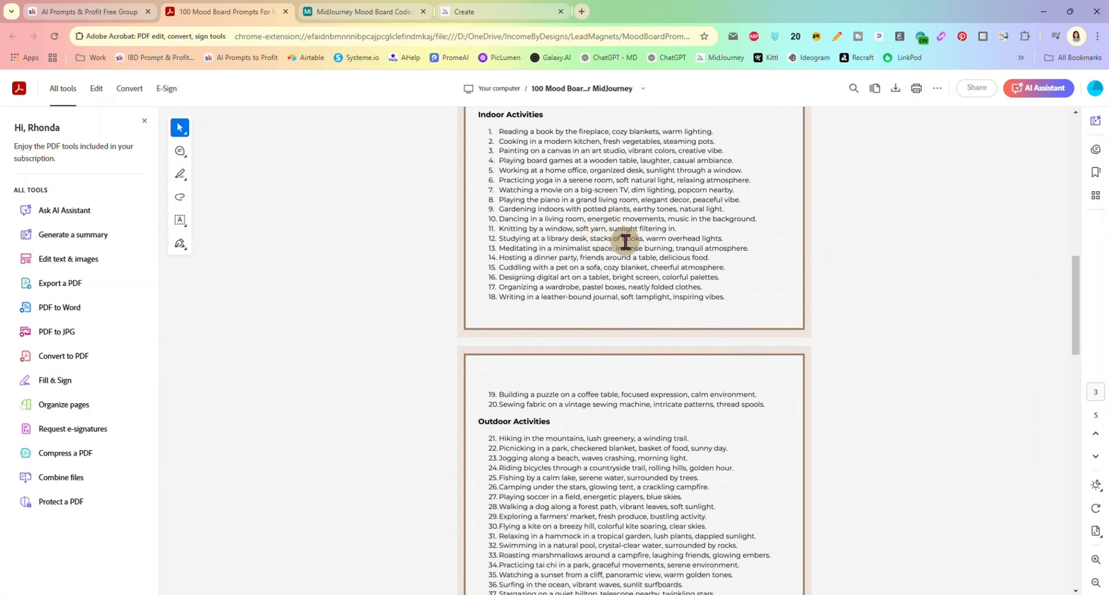
scroll(626, 241, "down", 4)
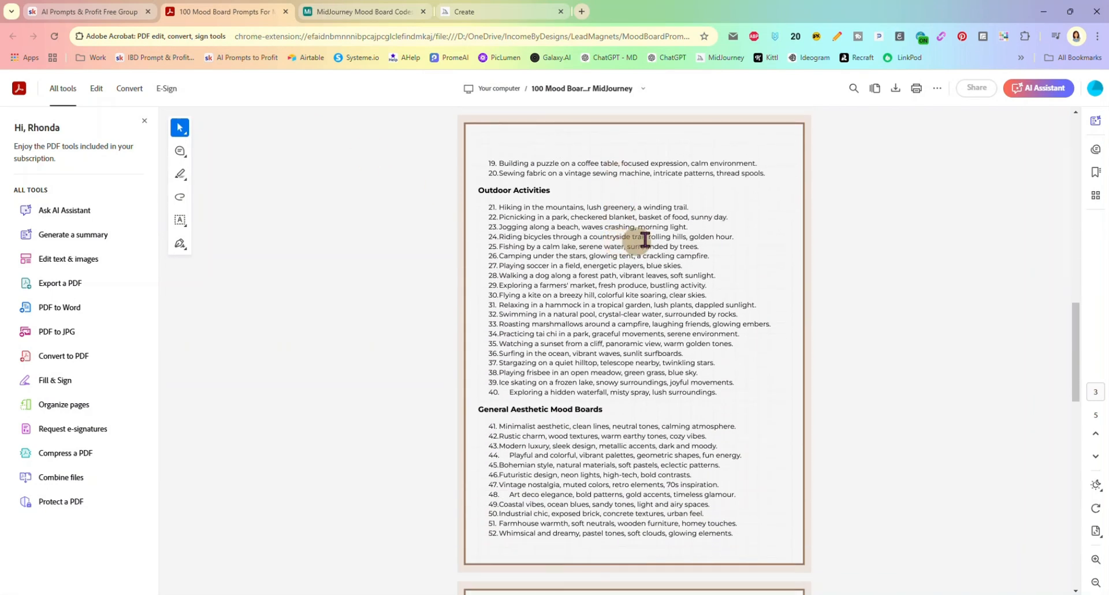
scroll(623, 238, "down", 1)
scroll(623, 238, "down", 1)
scroll(613, 282, "down", 2)
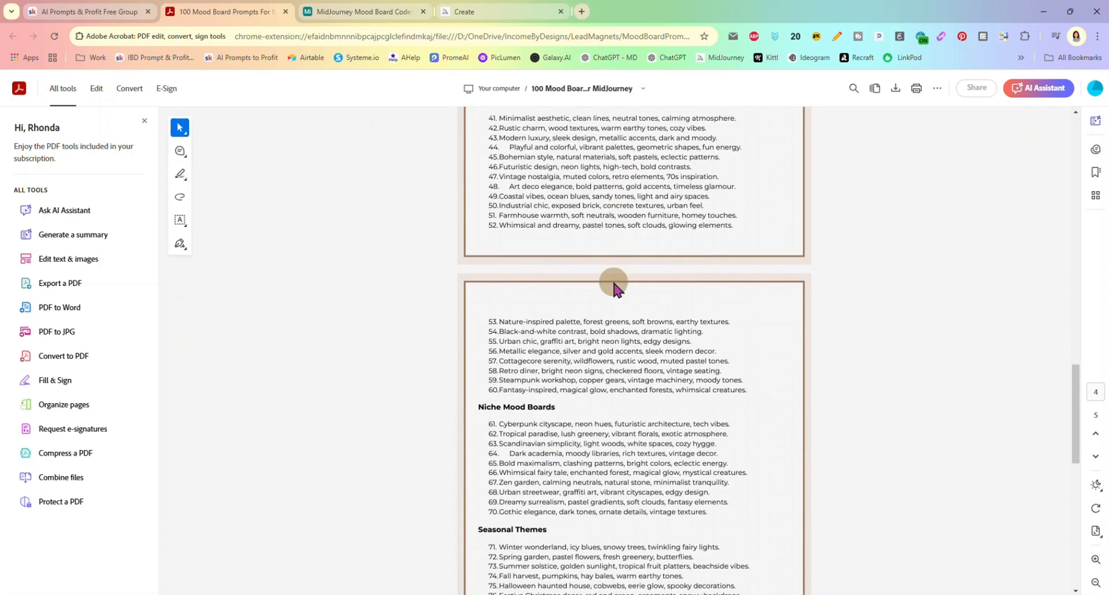
scroll(622, 321, "down", 2)
scroll(610, 312, "down", 1)
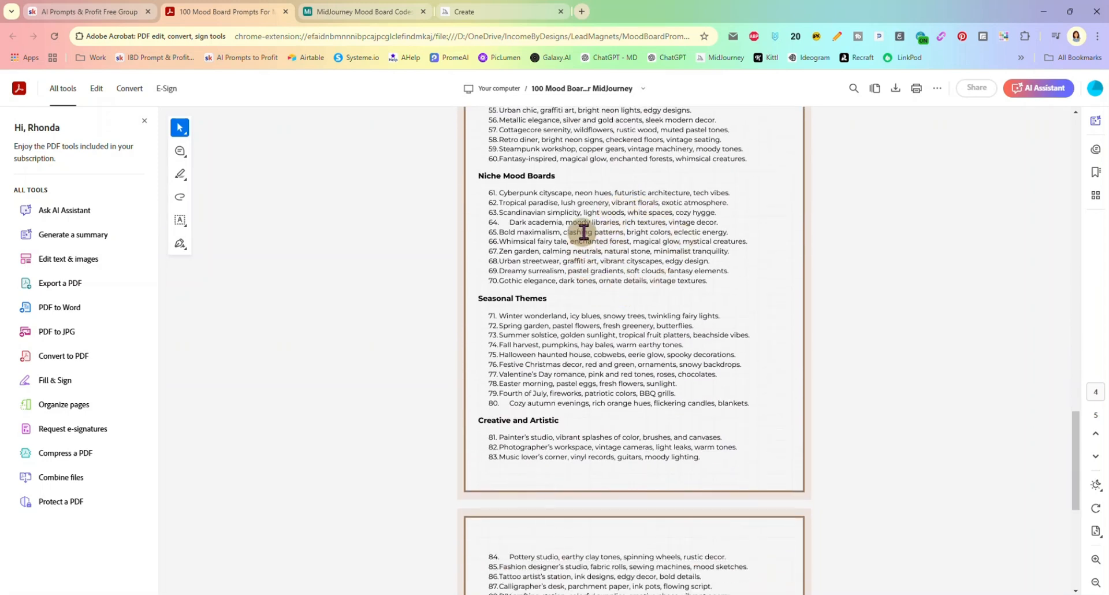
scroll(597, 231, "down", 2)
scroll(601, 259, "down", 3)
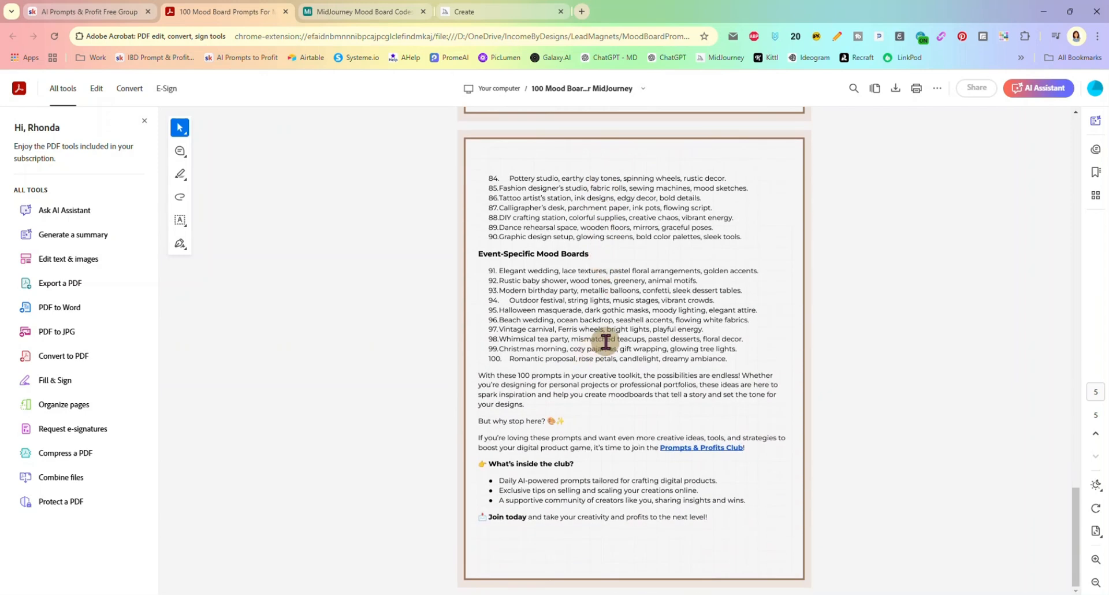
scroll(603, 335, "up", 3)
scroll(606, 334, "up", 1)
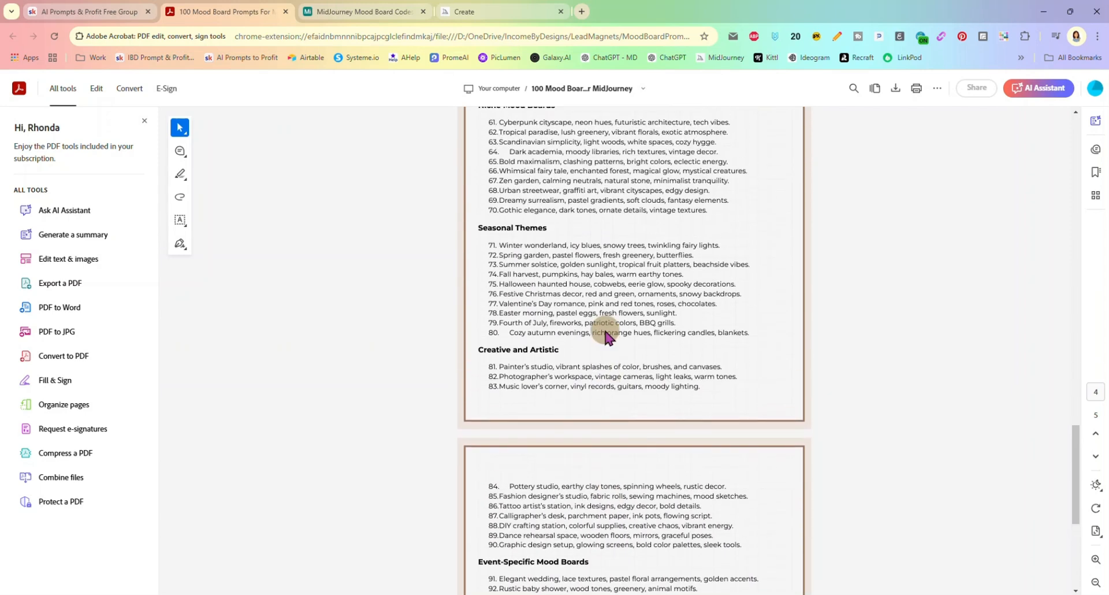
scroll(602, 301, "down", 2)
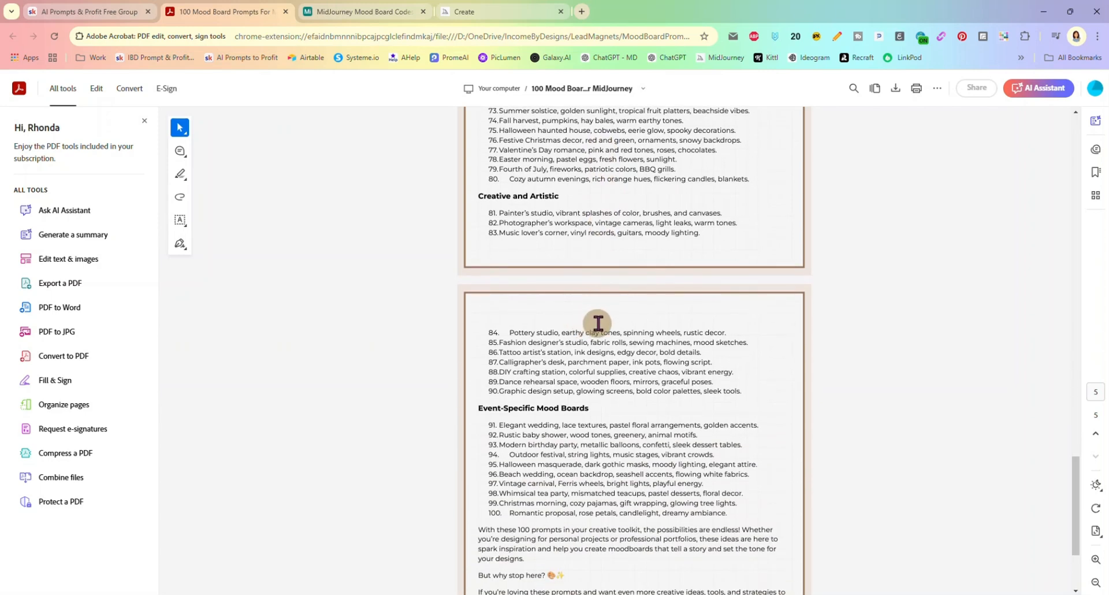
scroll(600, 324, "up", 3)
scroll(604, 309, "up", 1)
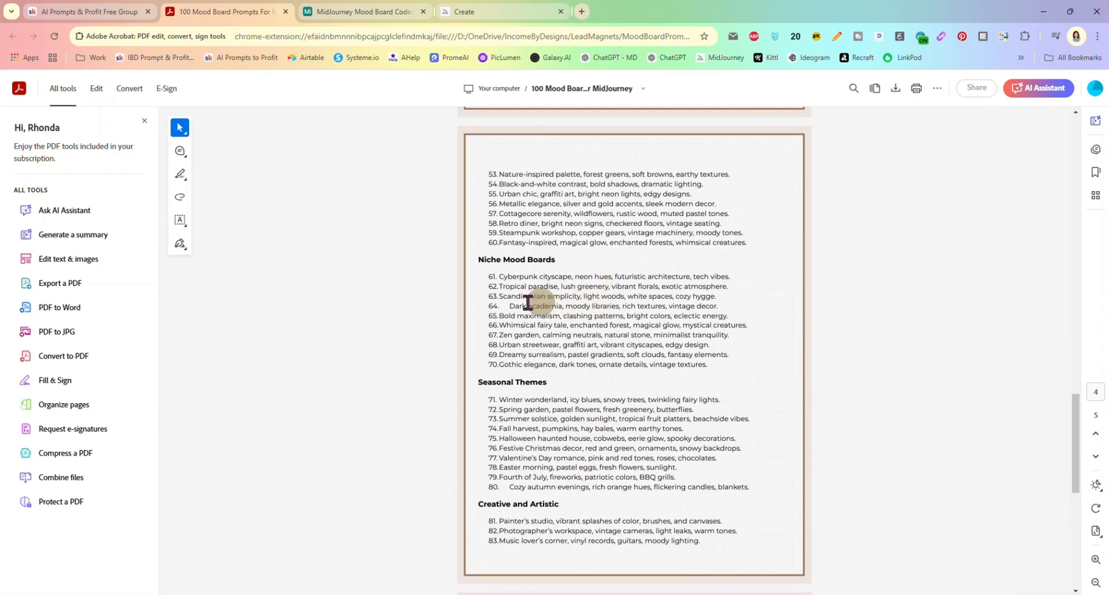
Step: Copy prompt 66, "Whimsical fairy tale, enchanted forest, magical glow, mystical creatures.", from the PDF and generate images from it in Midjourney
double_click(504, 324)
left_click_drag(565, 328, 750, 325)
key("ctrl+c")
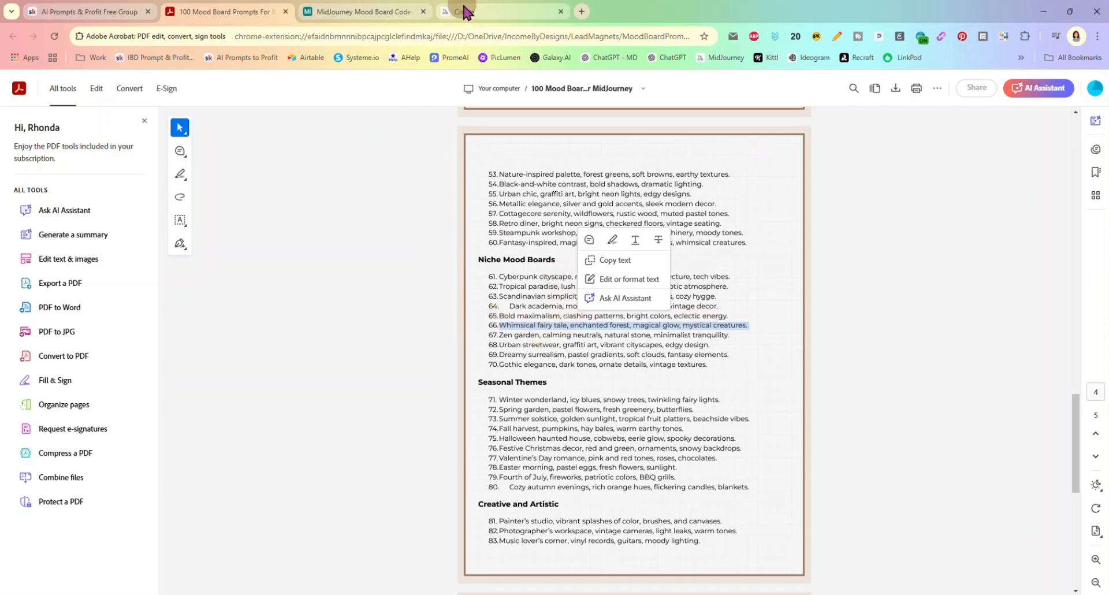
left_click(464, 13)
left_click(485, 96)
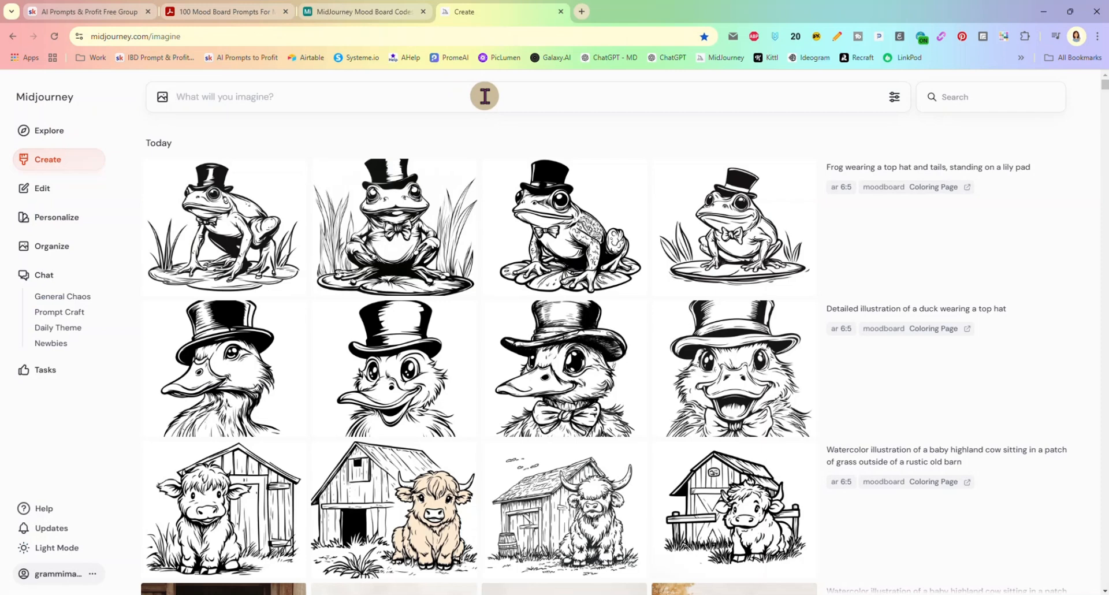
type("Whimsical fairy tale, enchanted forest, magical glow, mystical creatures,")
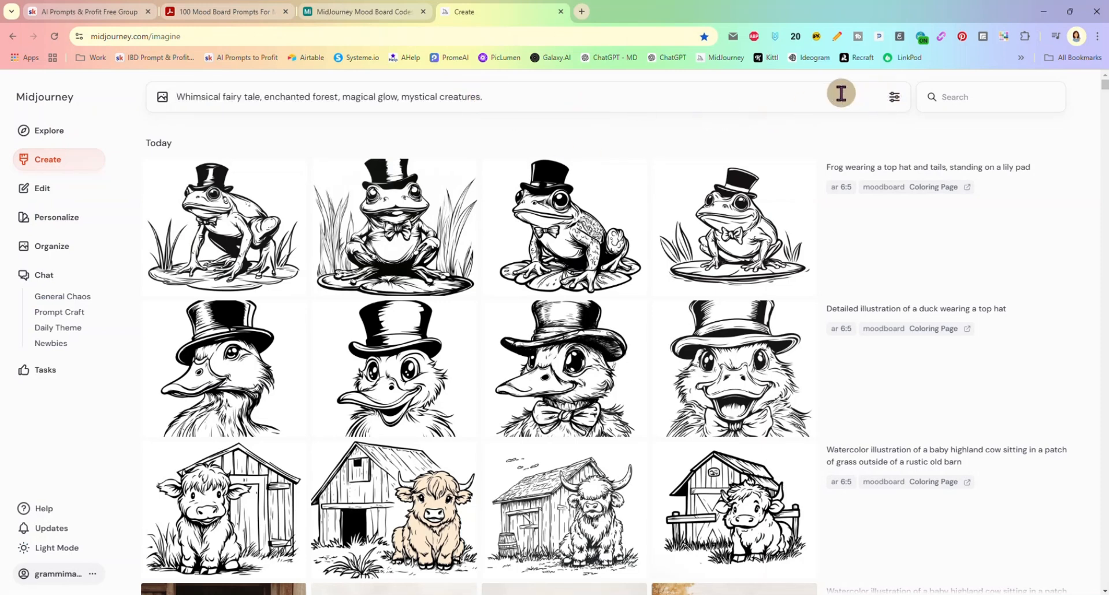
key("Return")
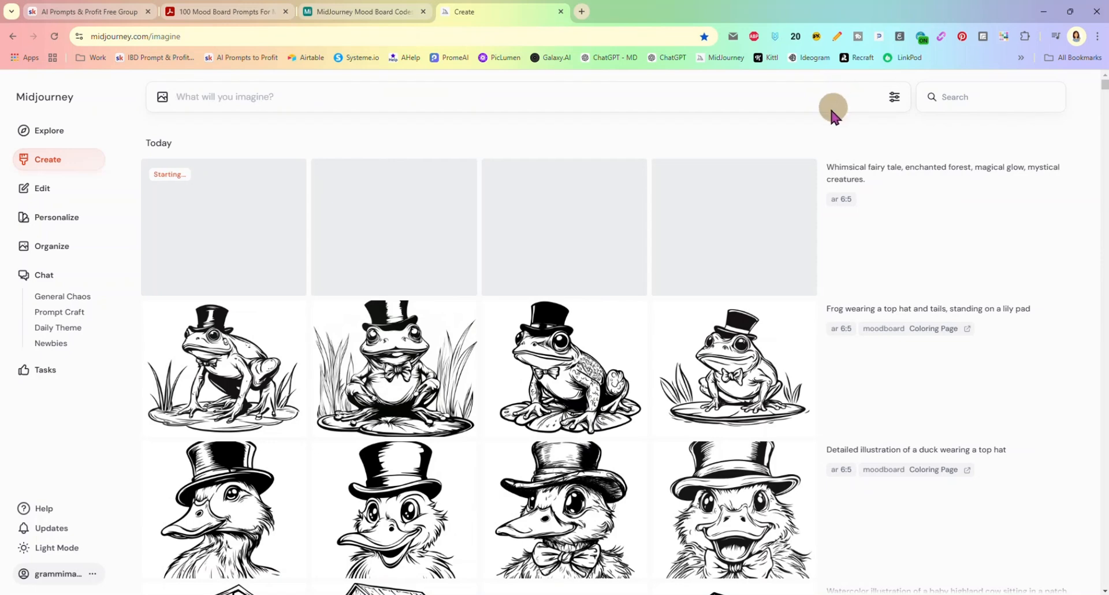
Step: Generate the copied fairy tale prompt again with the image size set to portrait 3:4
key("ctrl+v")
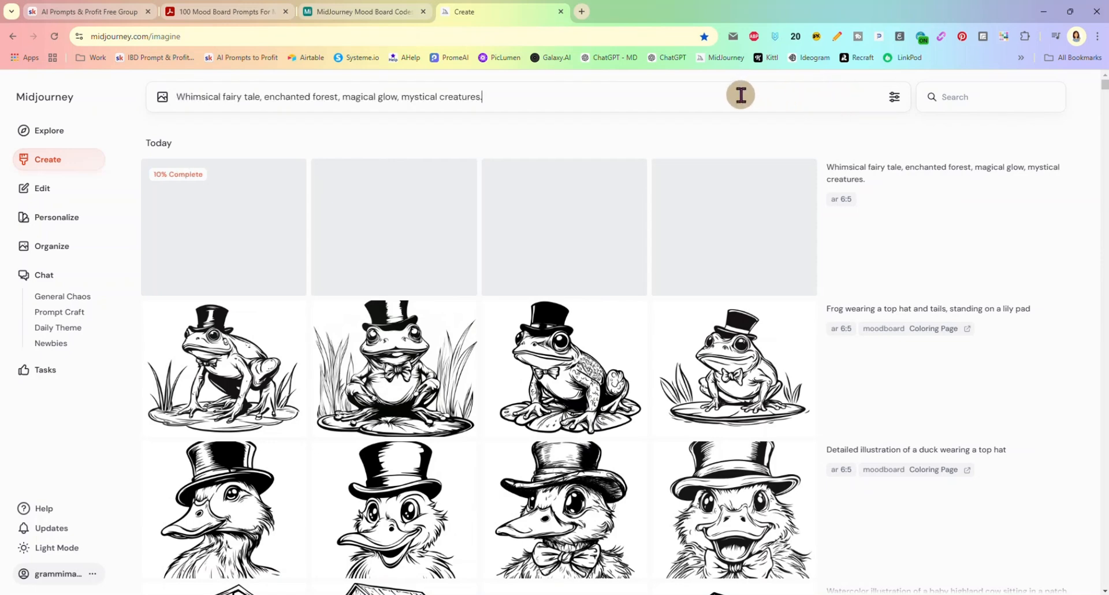
left_click(893, 97)
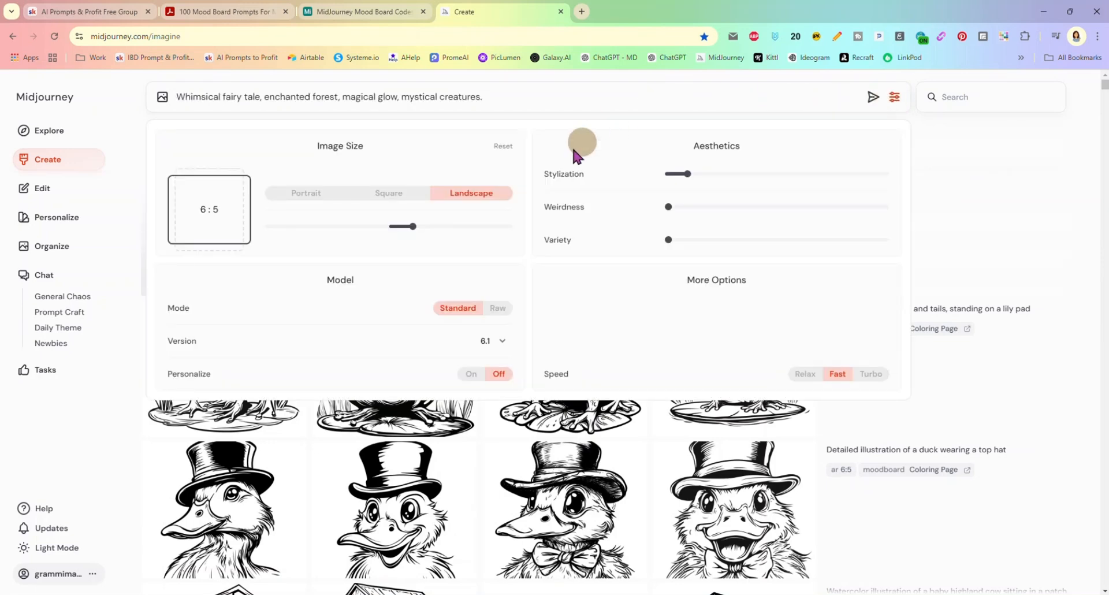
left_click_drag(416, 228, 342, 224)
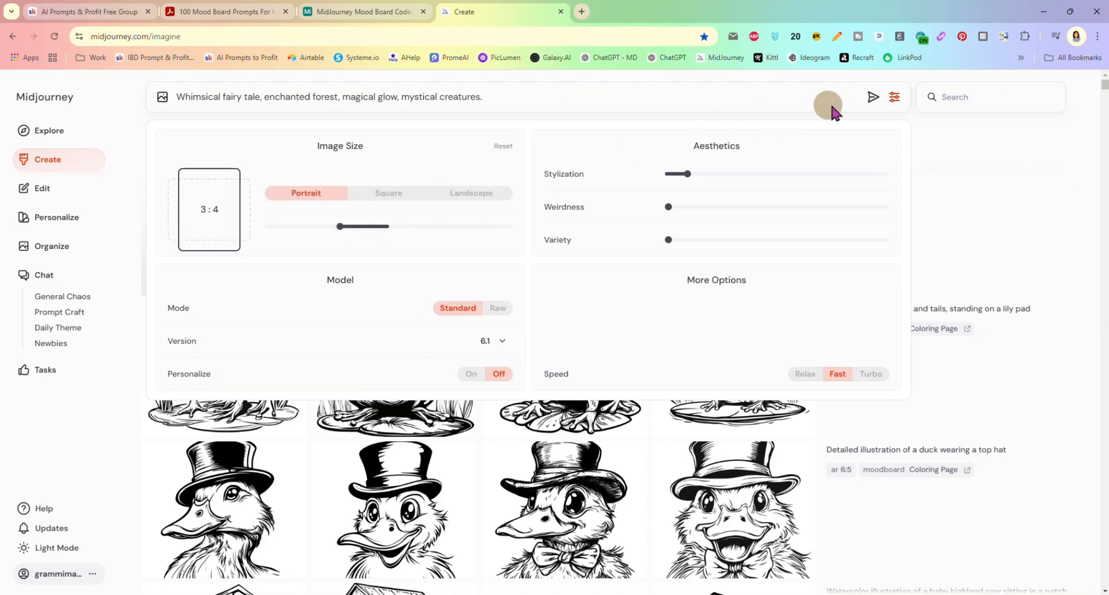
left_click(868, 94)
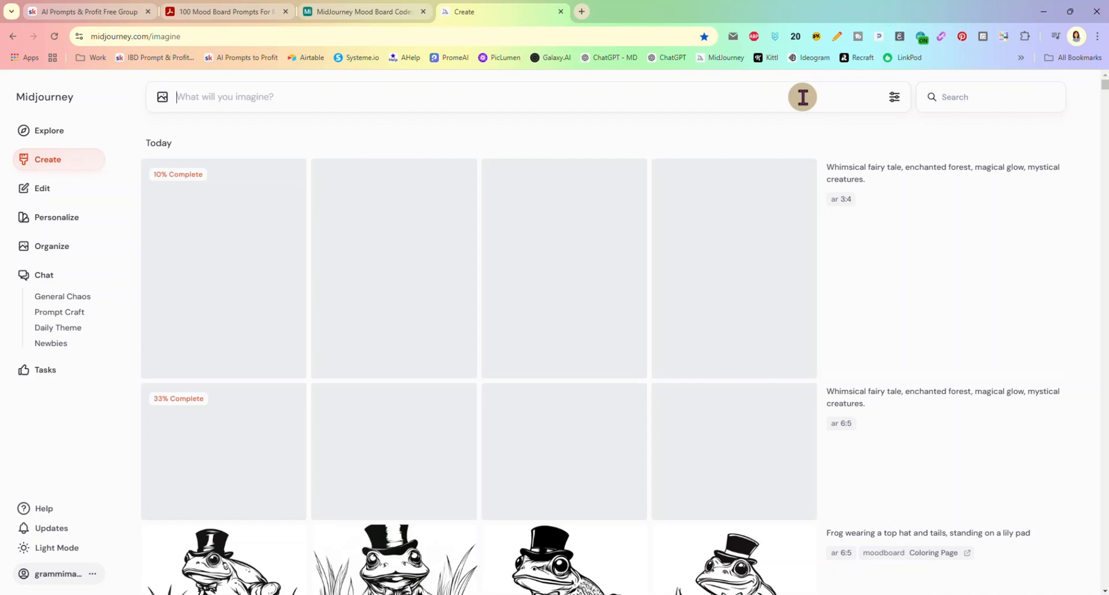
Step: Generate another set from the same fairy tale prompt with a landscape 3:2 image size
key("ctrl+v")
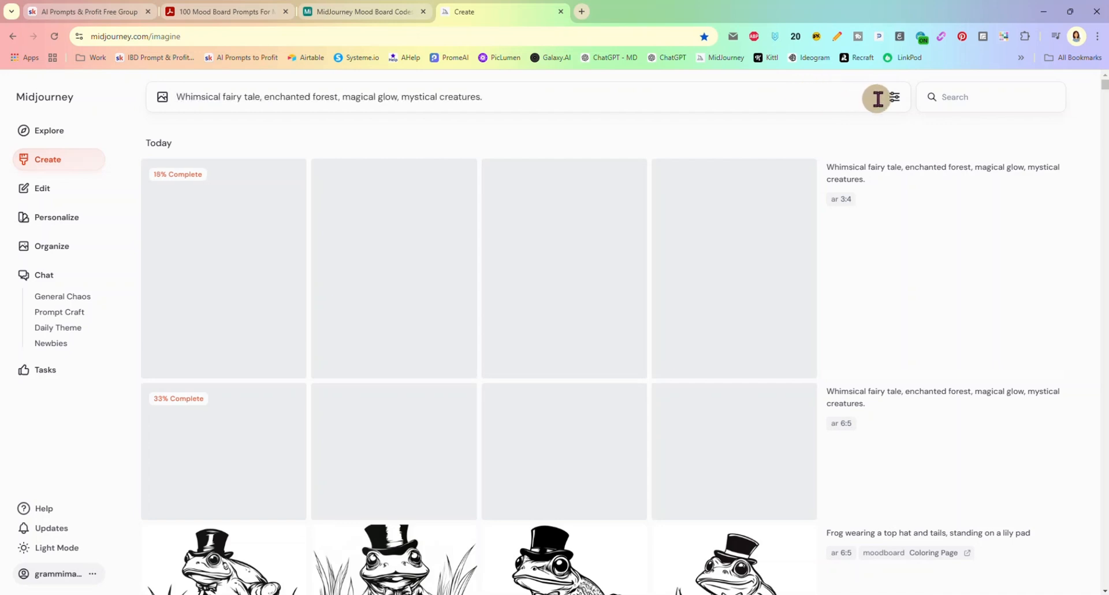
left_click(891, 98)
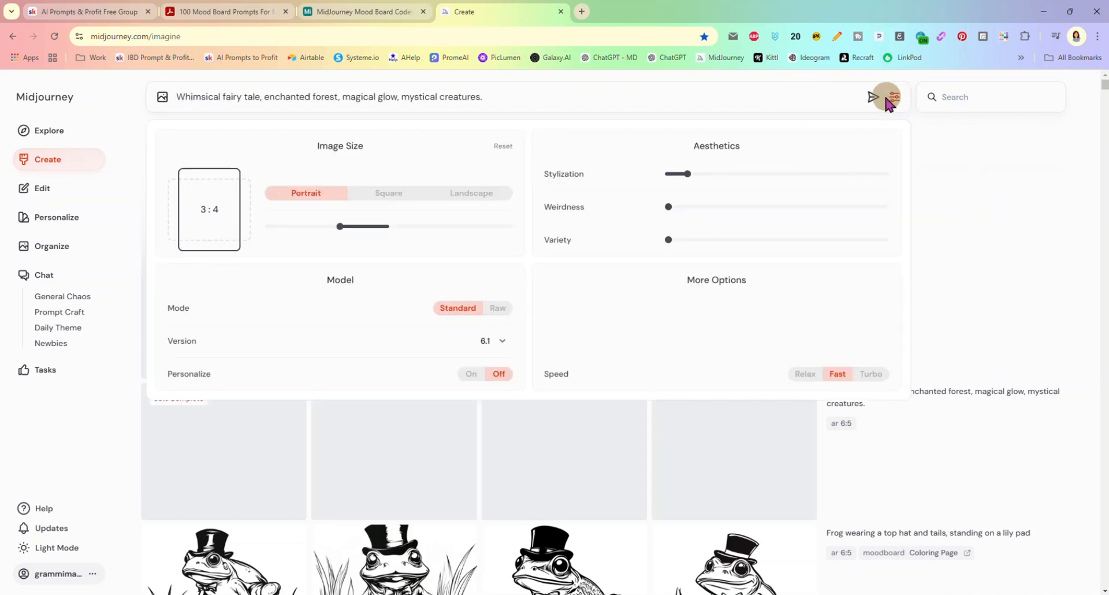
left_click(462, 225)
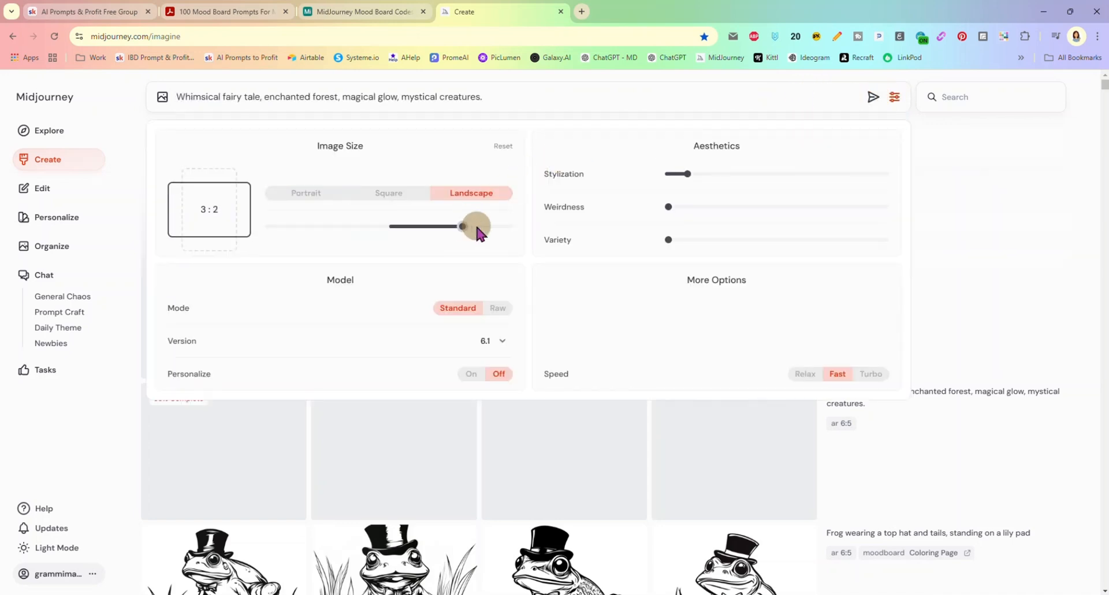
left_click(872, 96)
Step: Submit the fairy tale prompt once more with a square 1:1 image size and close the image settings
key("ctrl+v")
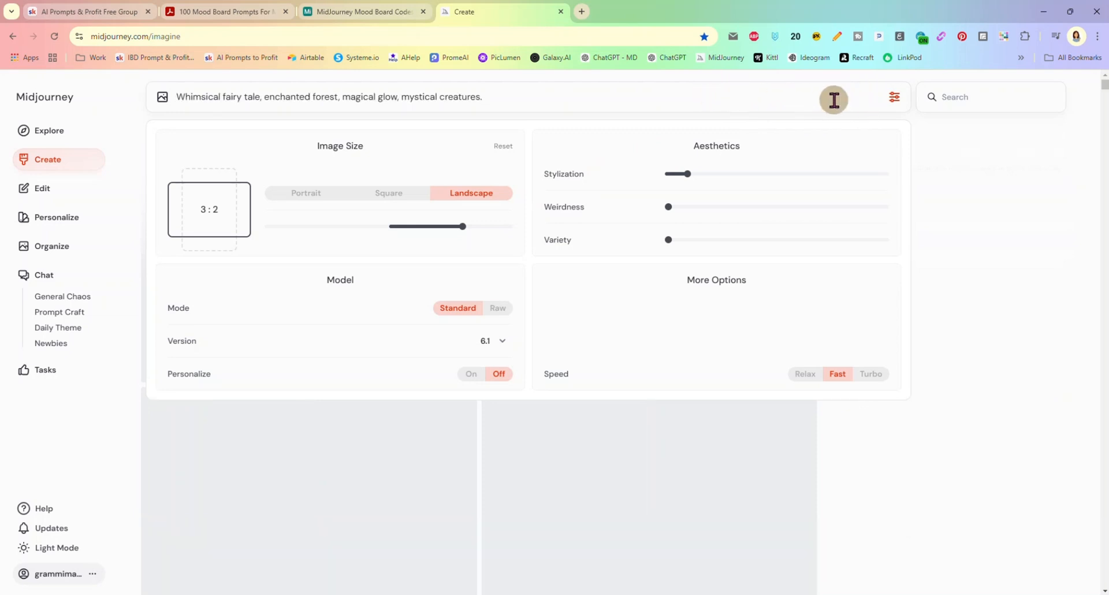
left_click(388, 226)
left_click(872, 97)
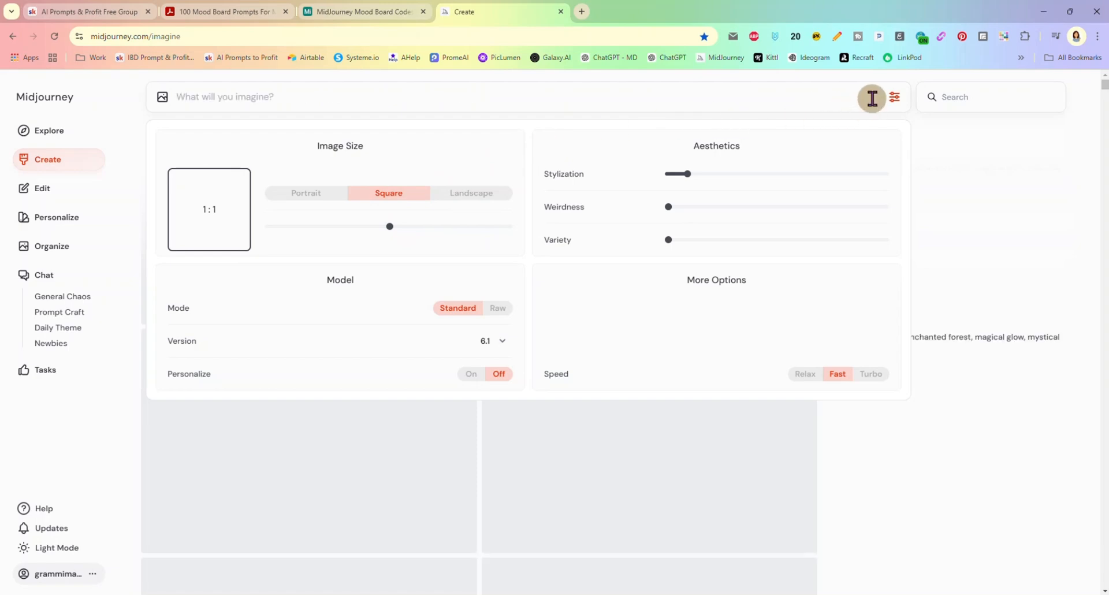
left_click(1002, 119)
Step: Examine the newly generated fairy tale images in the 3:4 and 6:5 sets
scroll(569, 262, "down", 4)
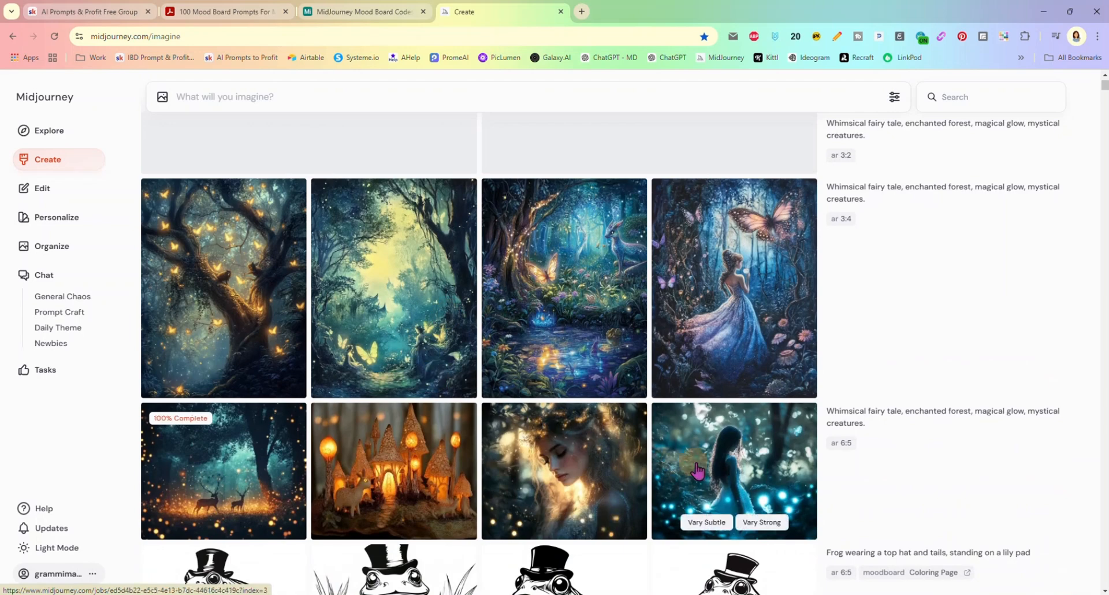
scroll(465, 354, "down", 1)
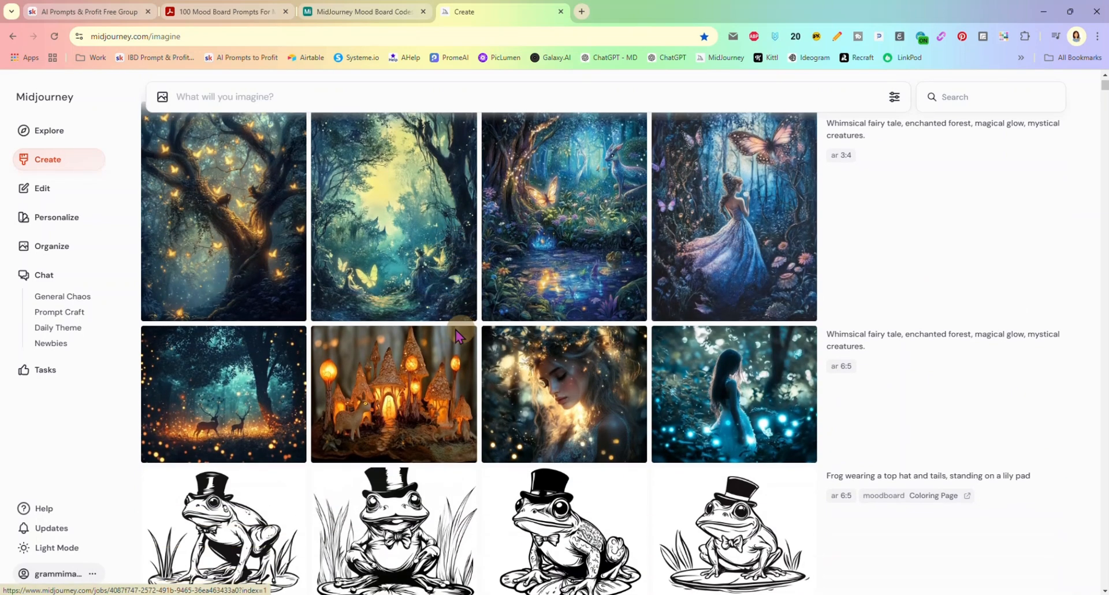
scroll(727, 234, "up", 5)
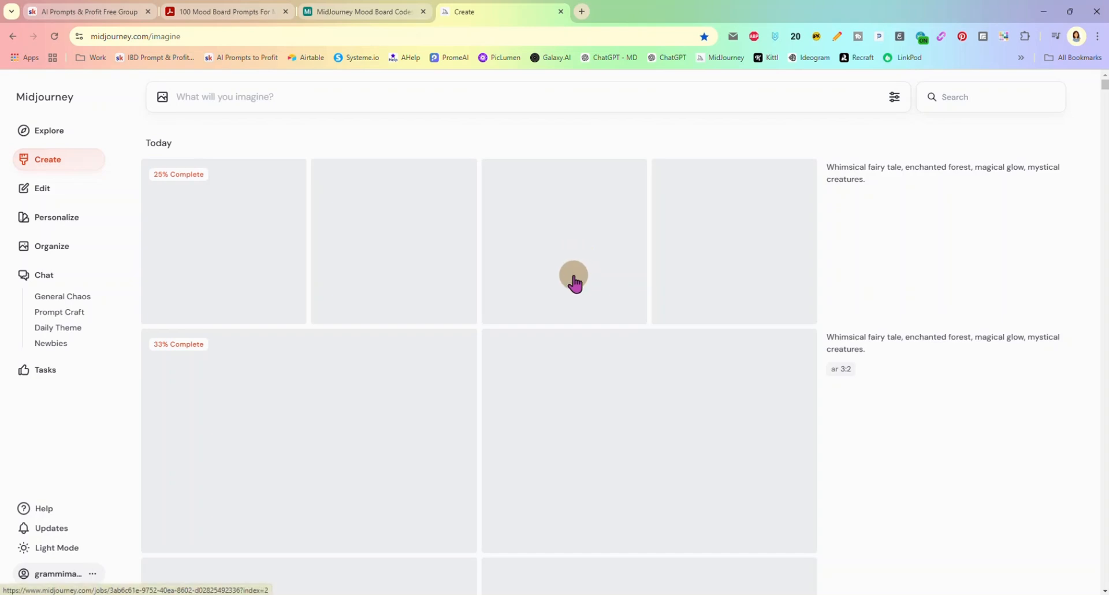
scroll(579, 262, "down", 4)
scroll(572, 280, "down", 2)
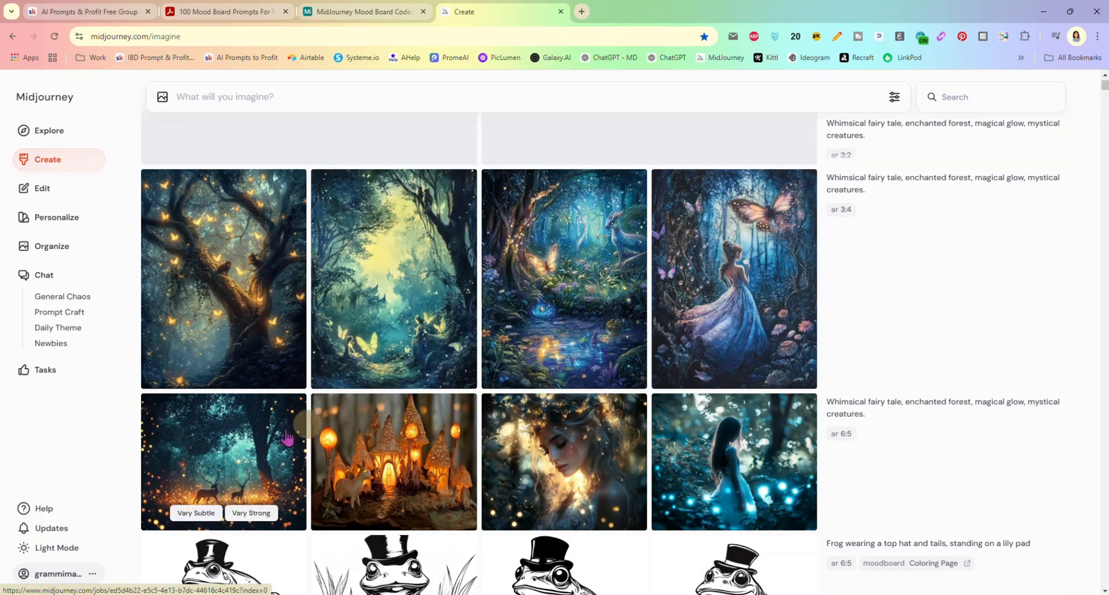
Step: Open the fourth 6:5 fairy tale image enlarged and browse through the neighbouring results
left_click(732, 437)
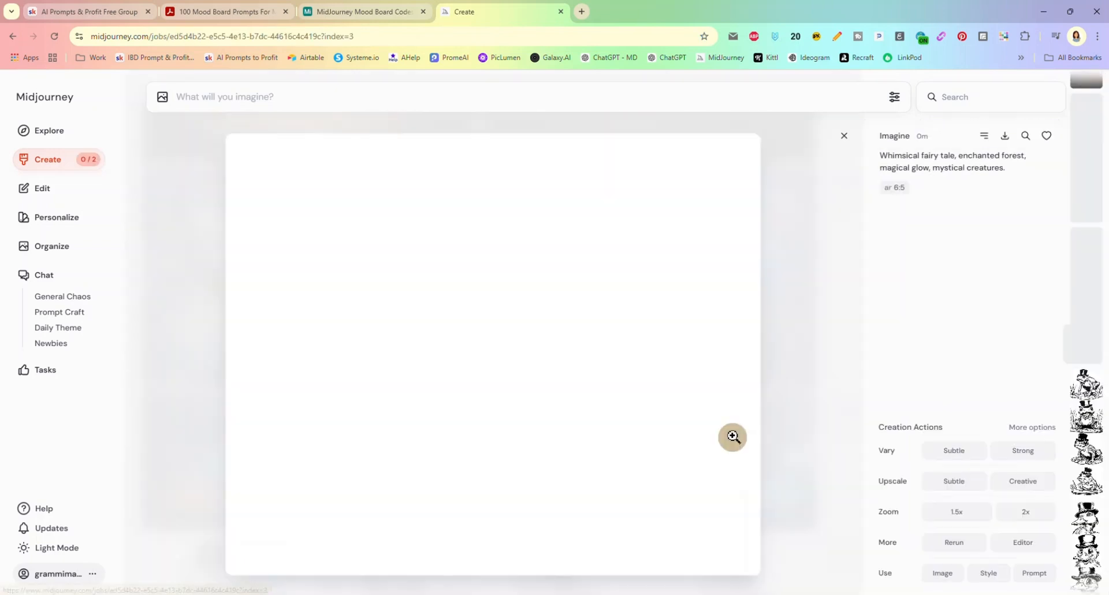
scroll(744, 266, "down", 1)
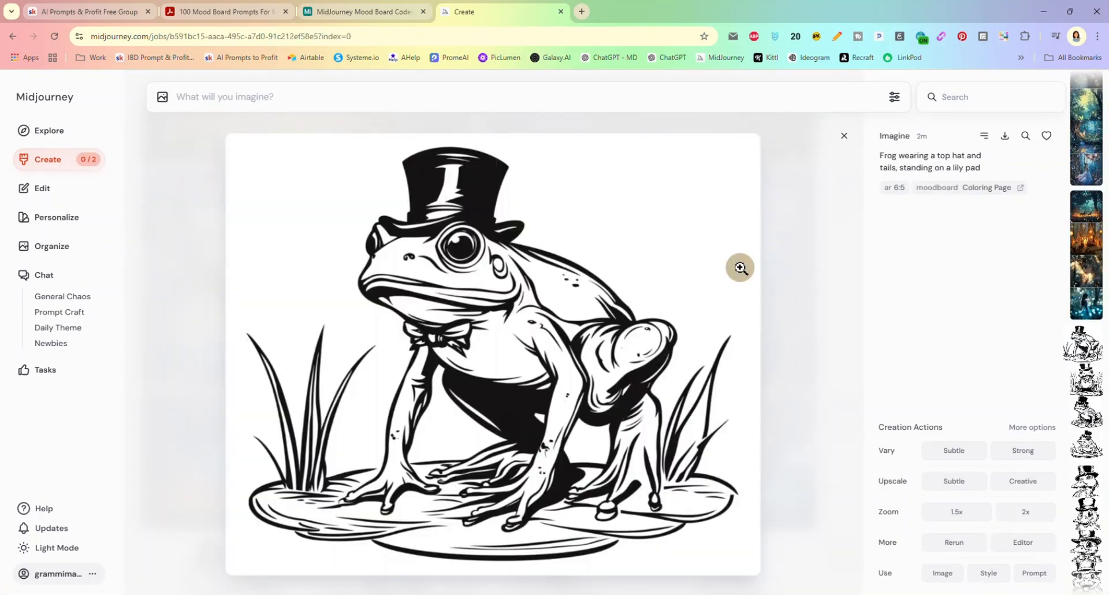
scroll(740, 268, "up", 1)
scroll(740, 267, "up", 1)
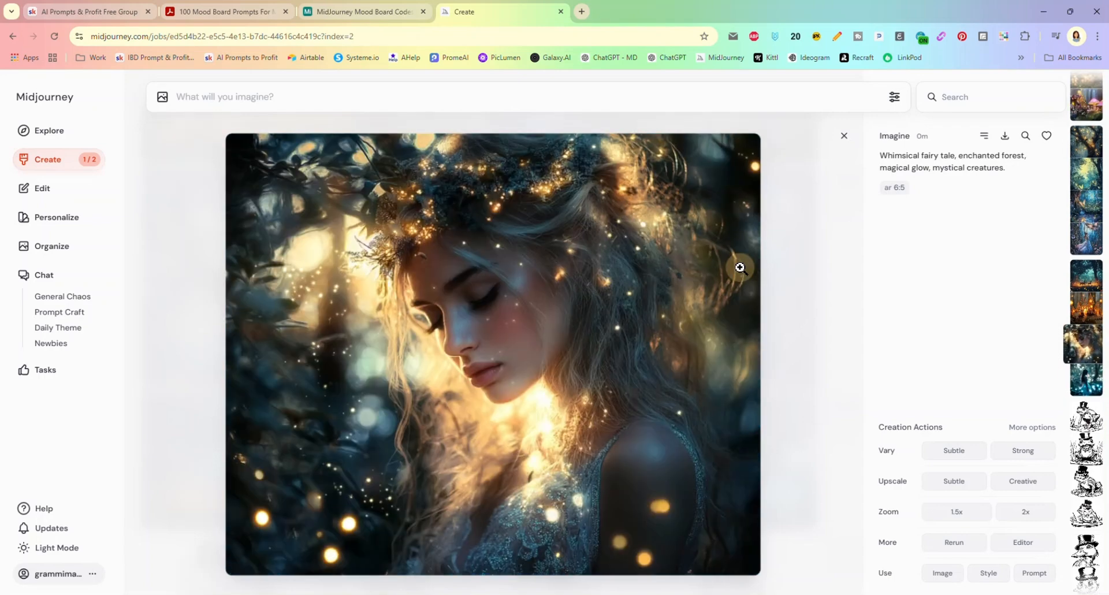
Step: Browse the enlarged fairy tale results from the 6:5 set through the 3:4, 3:2 and square sets, and close the enlarged view
scroll(740, 267, "up", 1)
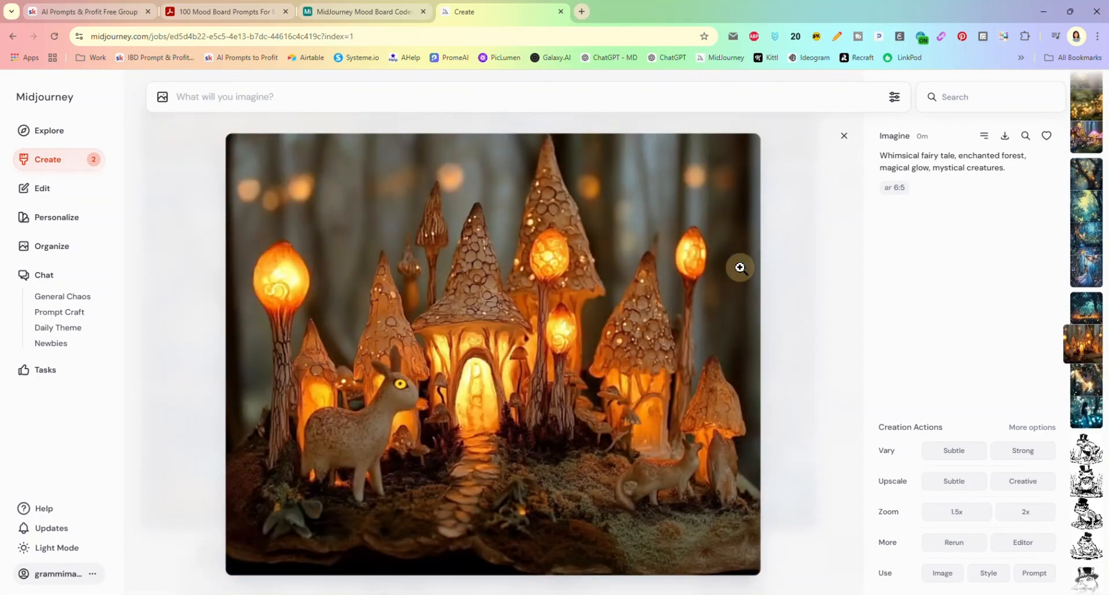
scroll(740, 268, "up", 1)
scroll(741, 267, "up", 1)
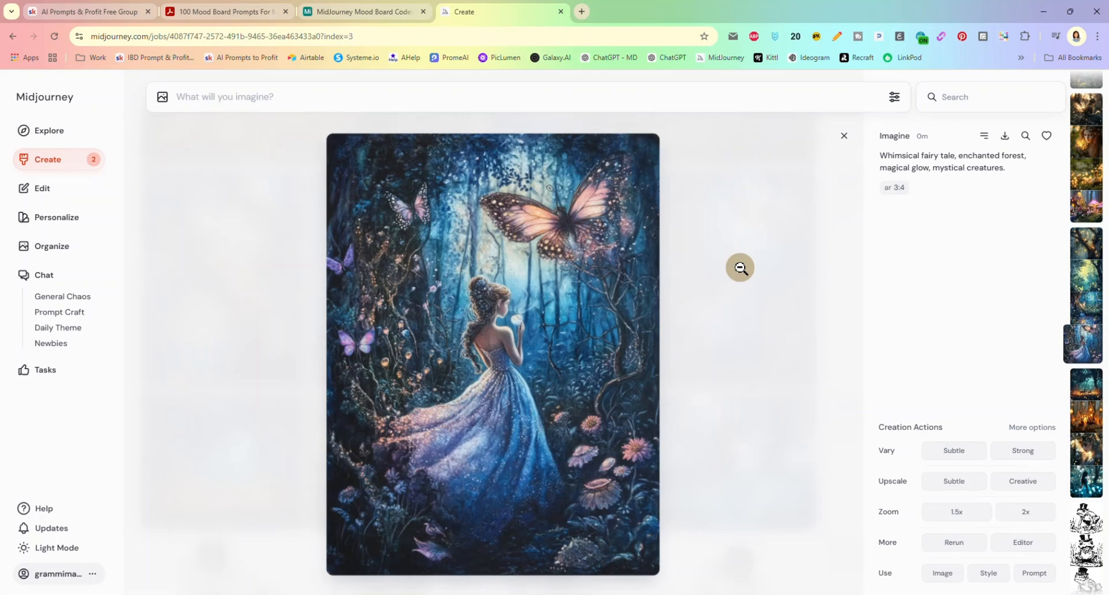
scroll(740, 268, "up", 1)
scroll(741, 267, "up", 1)
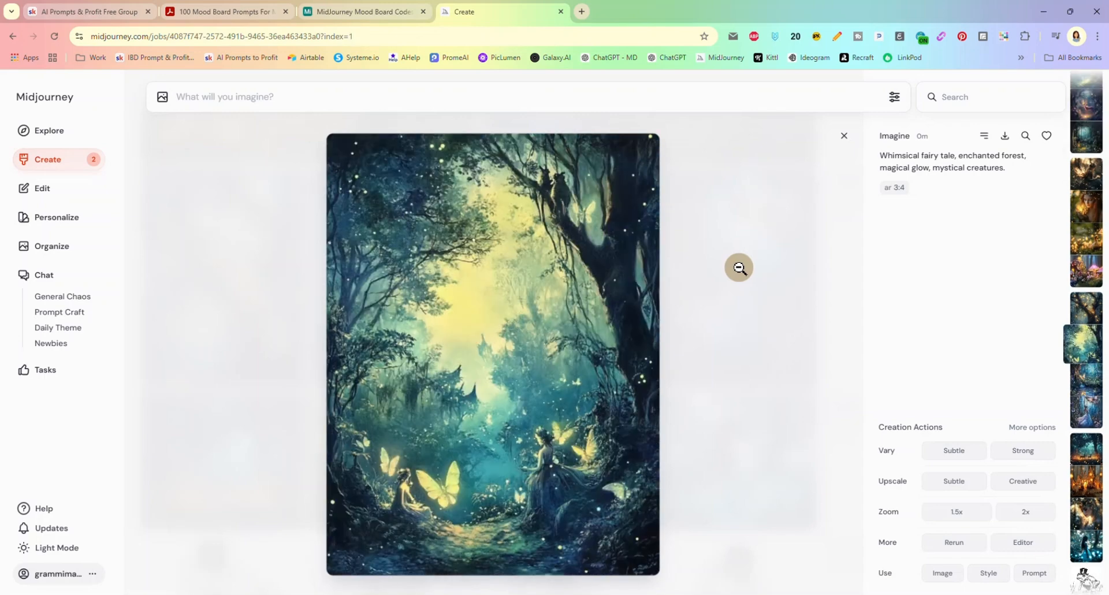
scroll(739, 267, "up", 1)
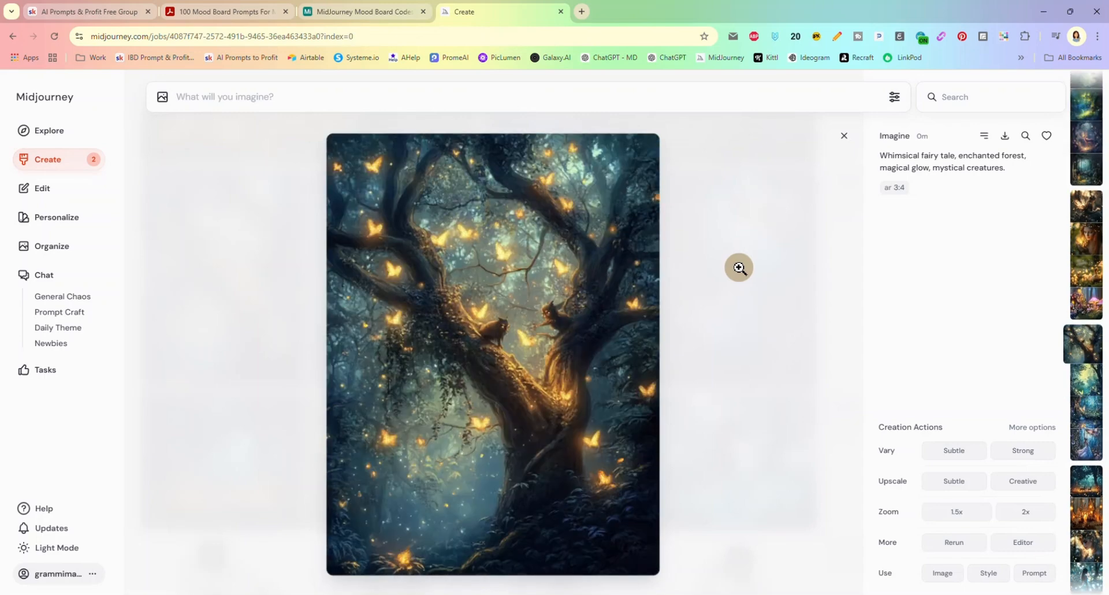
scroll(739, 268, "up", 1)
scroll(740, 267, "up", 1)
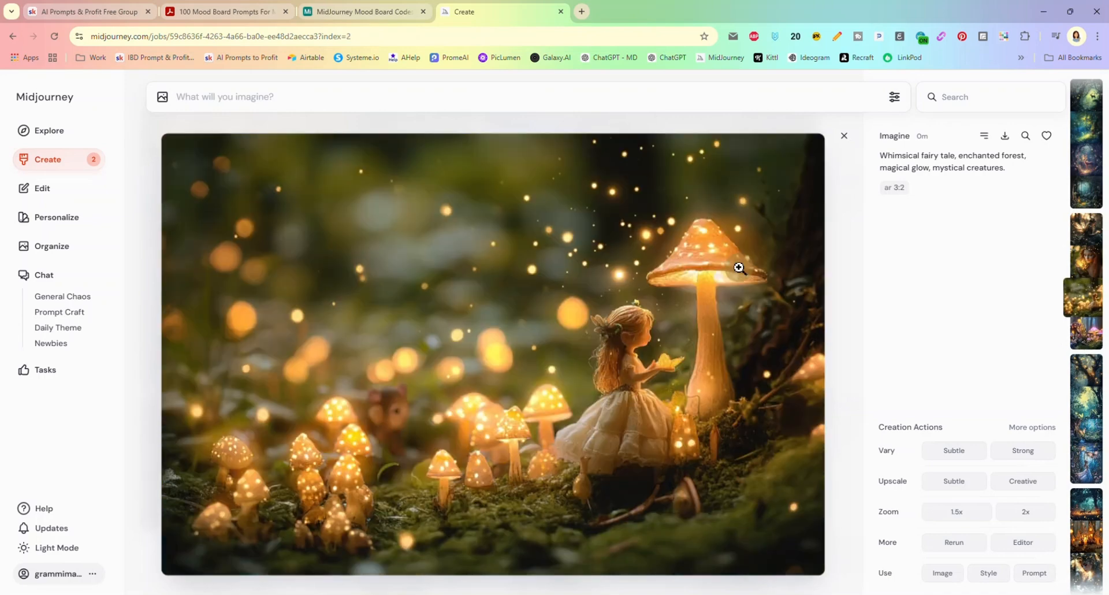
scroll(739, 267, "up", 1)
scroll(739, 268, "up", 1)
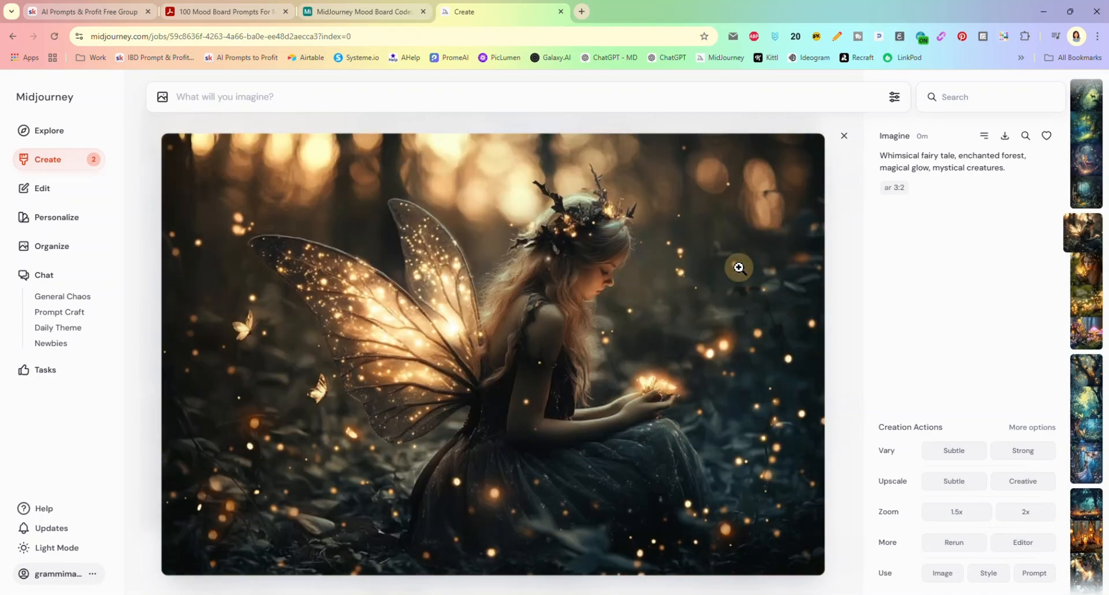
scroll(740, 267, "up", 2)
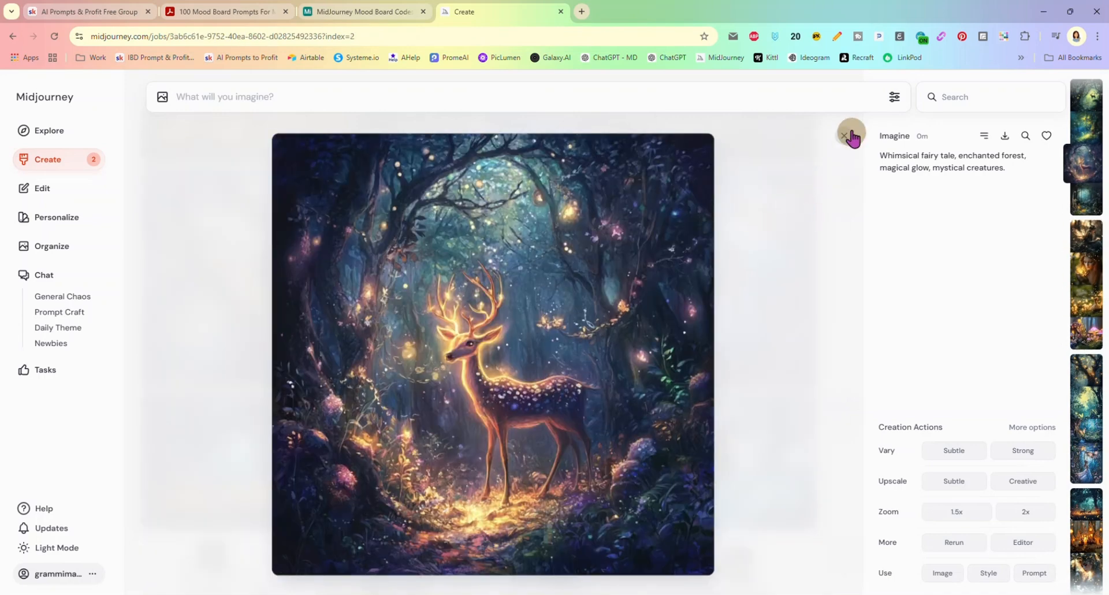
left_click(842, 139)
Step: Reuse the square fairy tale prompt and submit it again with the same 1:1 image size
scroll(591, 297, "up", 10)
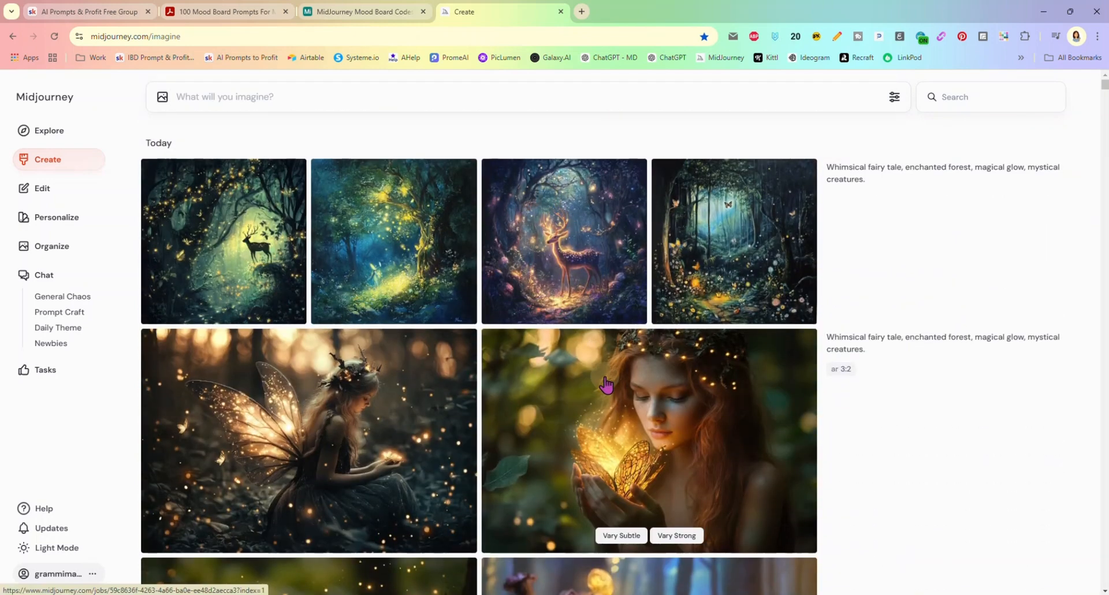
scroll(833, 280, "down", 1)
left_click(832, 279)
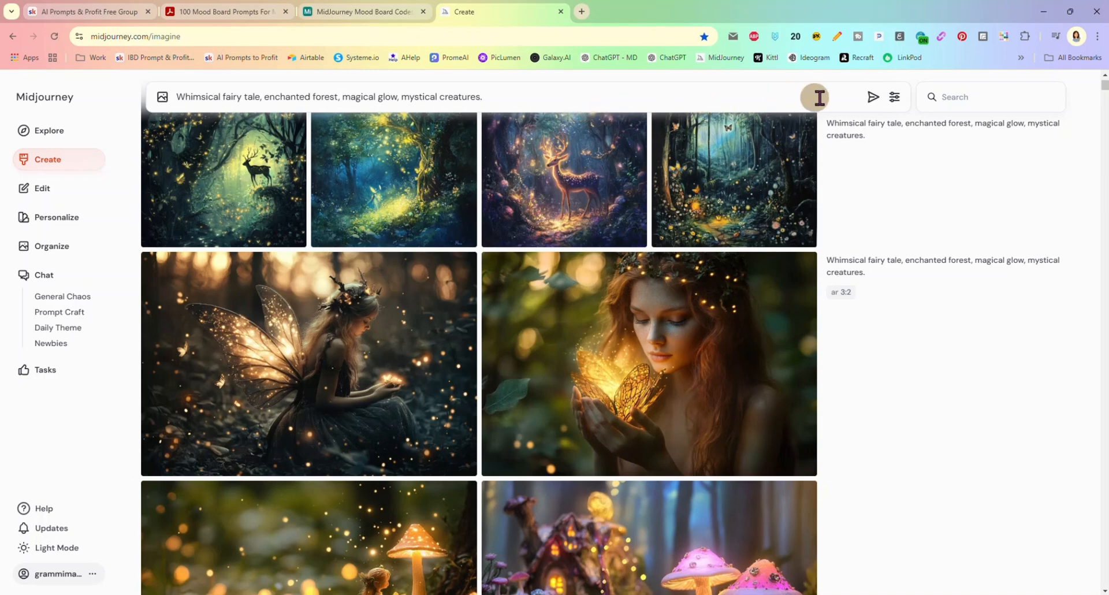
left_click(870, 92)
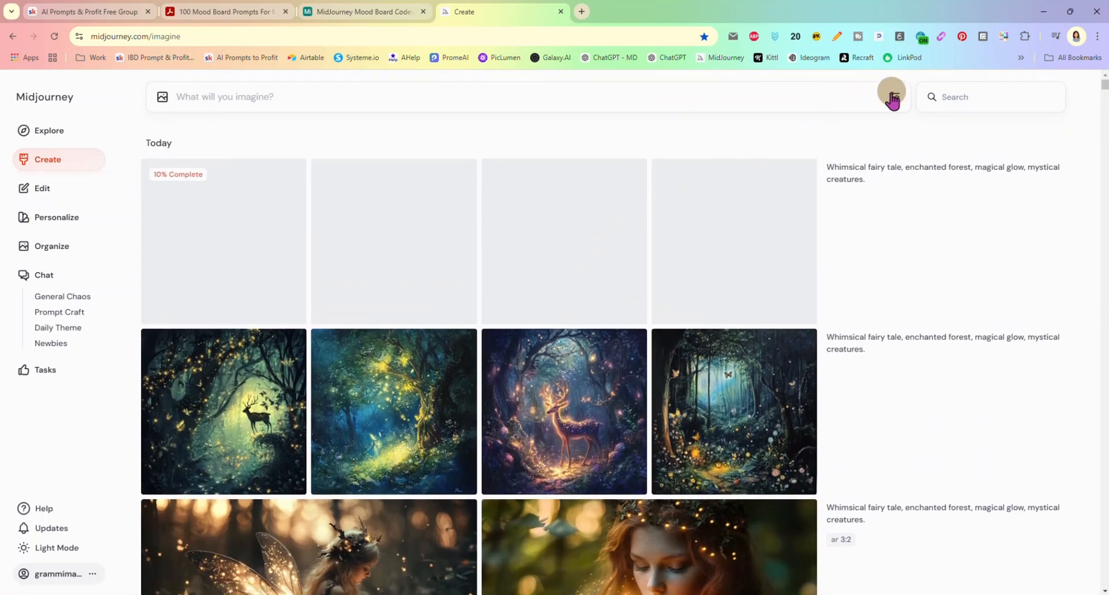
Step: Set the image size to landscape 4:3 and generate another set from the same fairy tale prompt
left_click(894, 97)
left_click(428, 224)
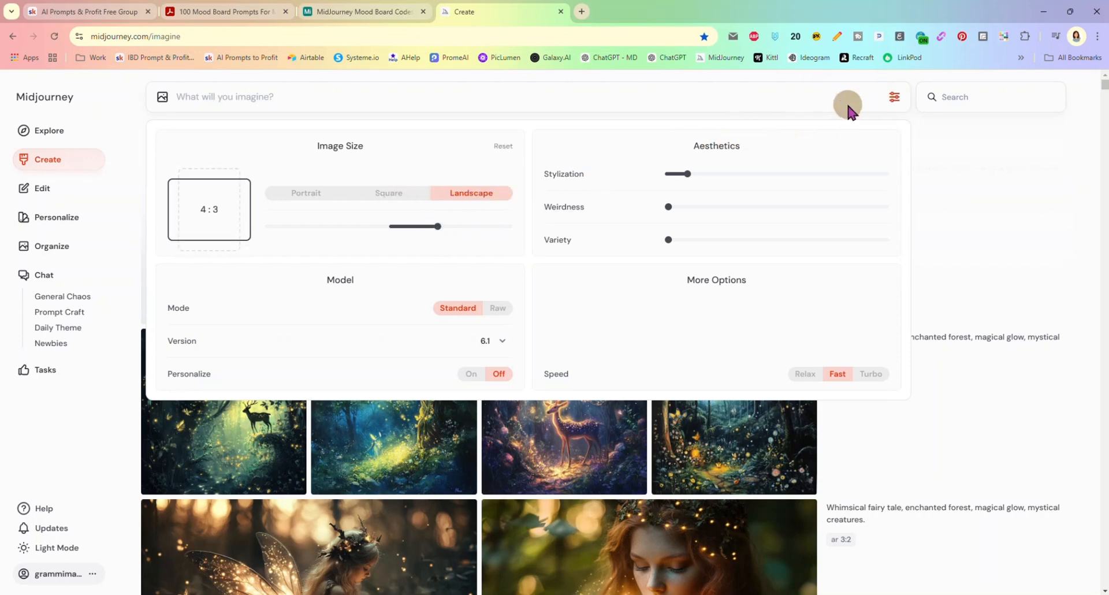
left_click(898, 130)
left_click(884, 172)
left_click(872, 98)
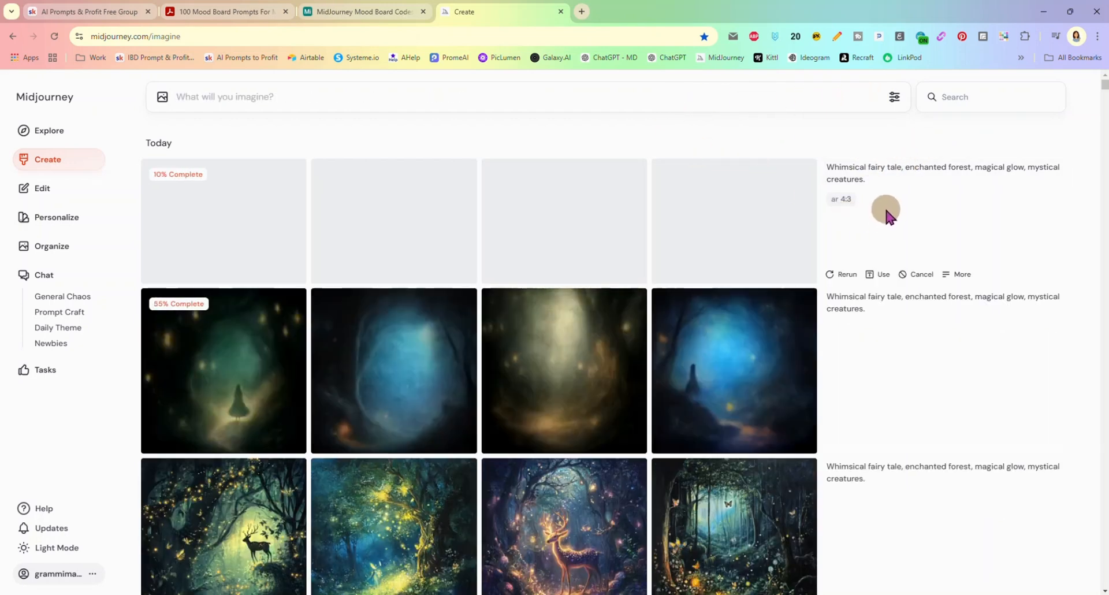
Step: Examine the generated fairy tale sets from the square images down to the 6:5 ones, and return to the newest results
scroll(884, 223, "down", 1)
scroll(884, 222, "down", 3)
mouse_move(570, 312)
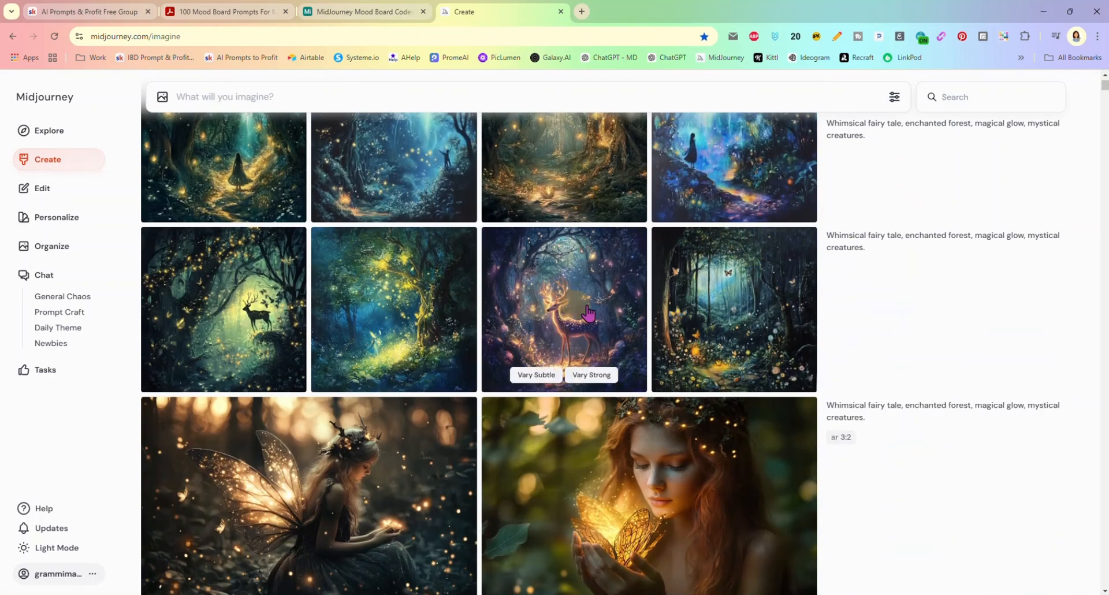
mouse_move(258, 220)
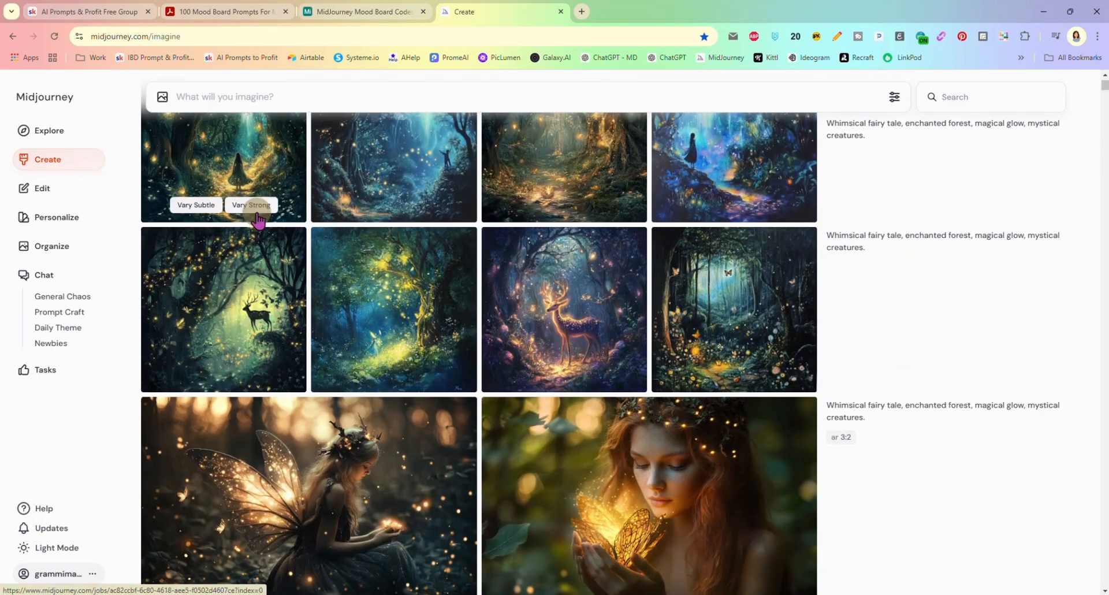
scroll(399, 312, "up", 4)
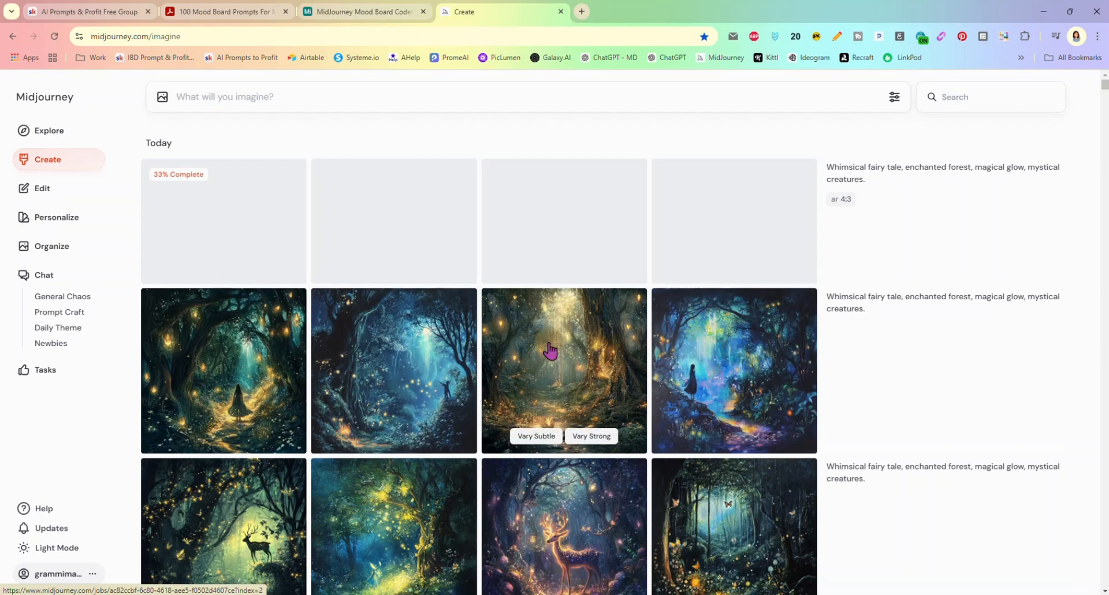
scroll(728, 361, "down", 9)
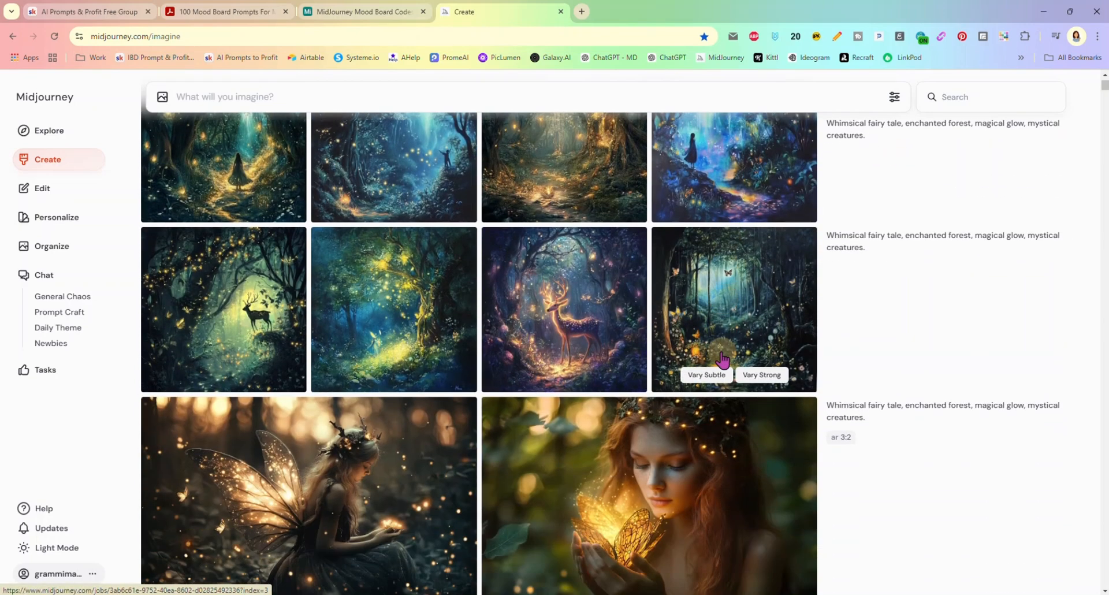
scroll(519, 374, "down", 6)
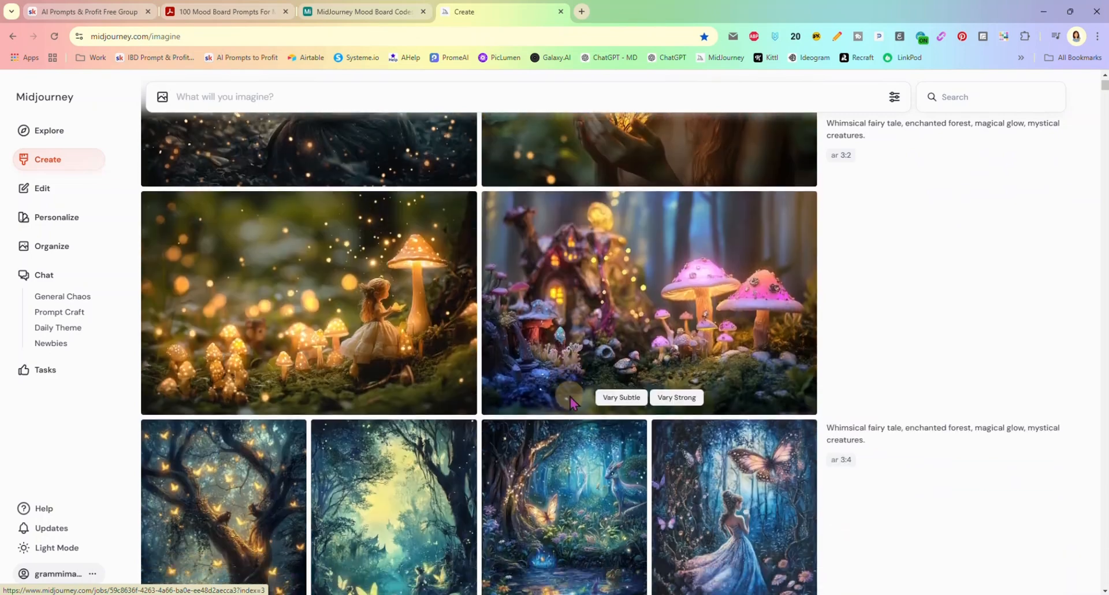
scroll(559, 393, "down", 2)
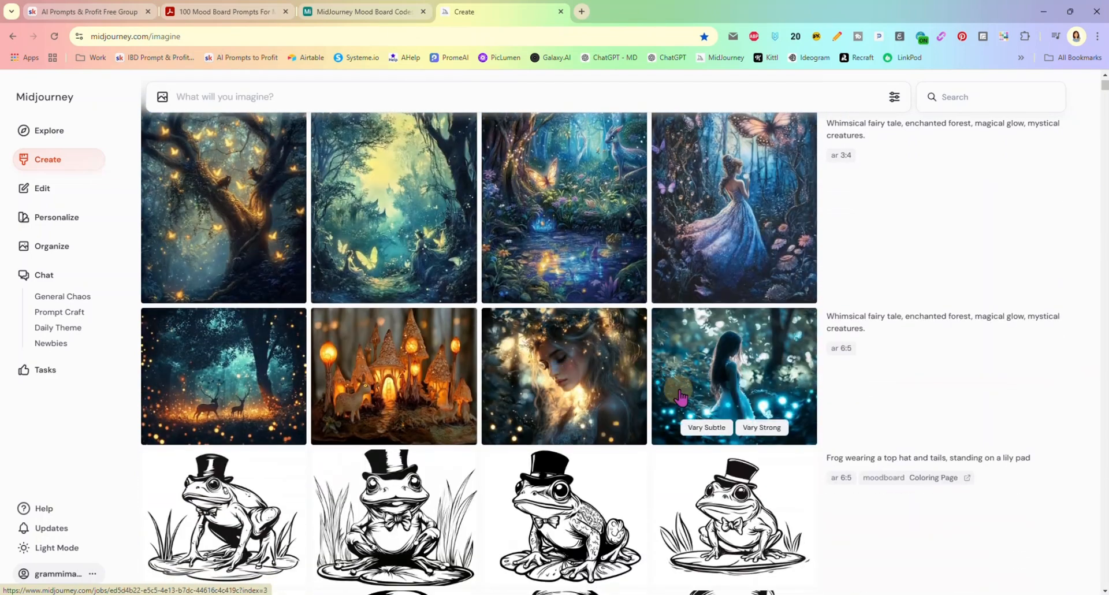
scroll(549, 352, "up", 6)
scroll(551, 353, "up", 11)
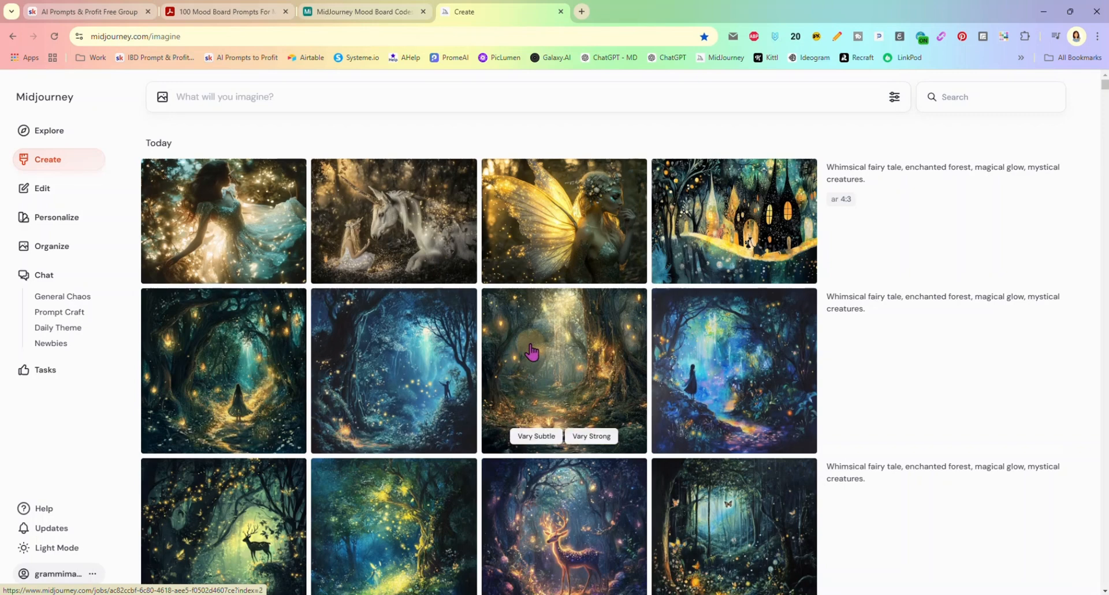
Step: Open the first 4:3 fairy tale image enlarged, view all four images of the set in order, and close the enlarged view
left_click(266, 222)
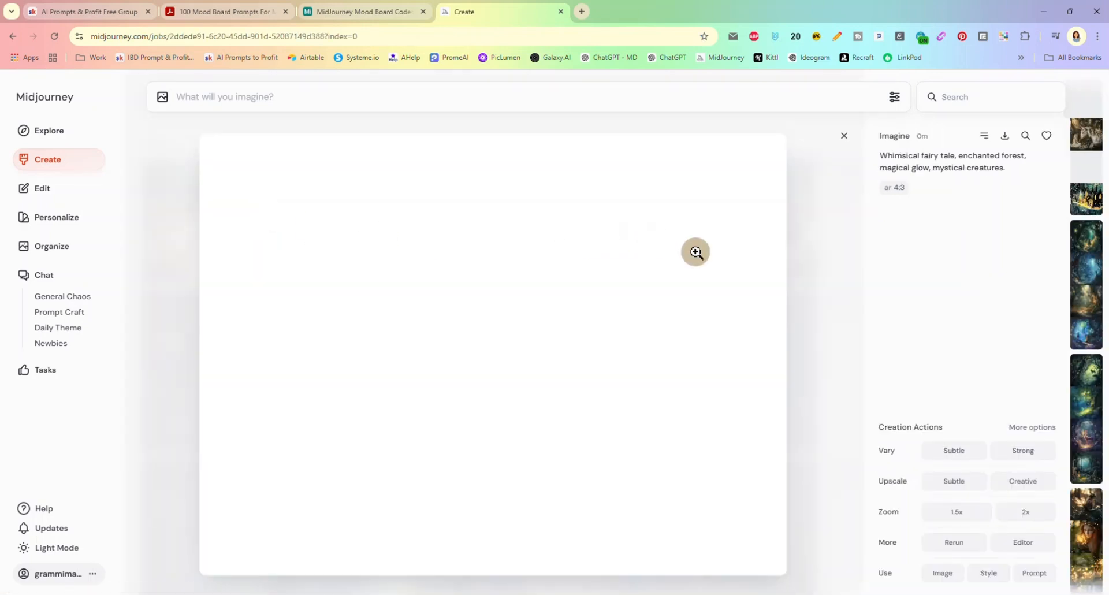
key("Right")
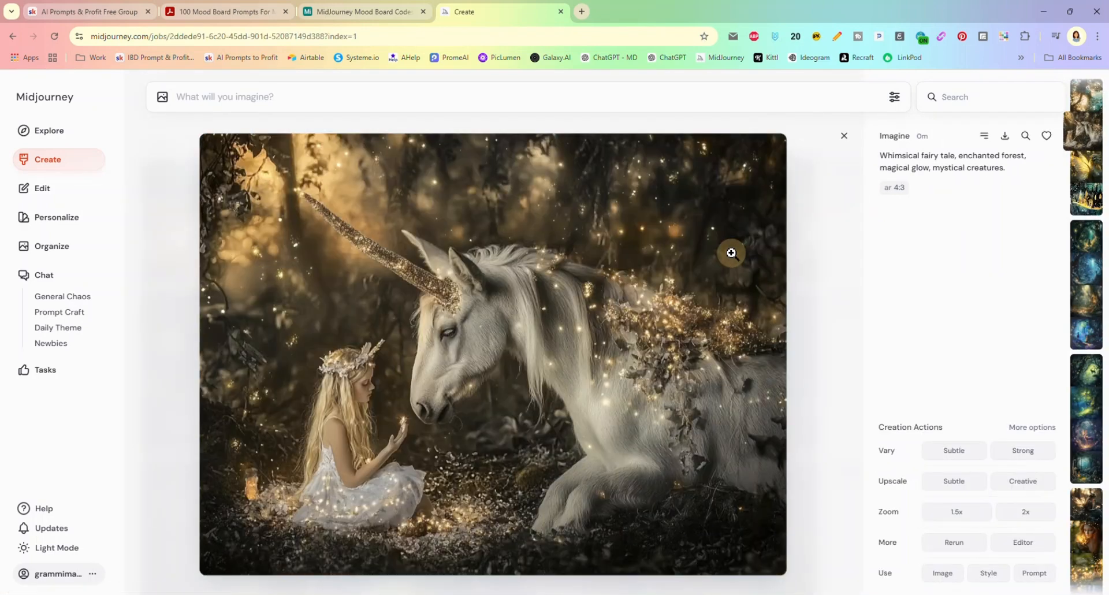
key("Right")
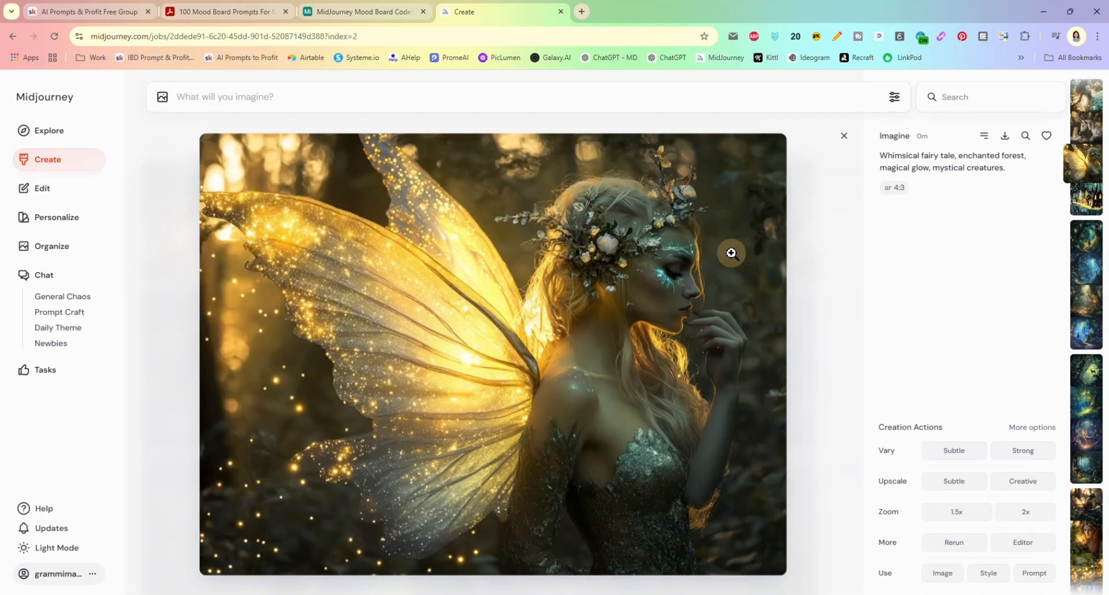
key("Right")
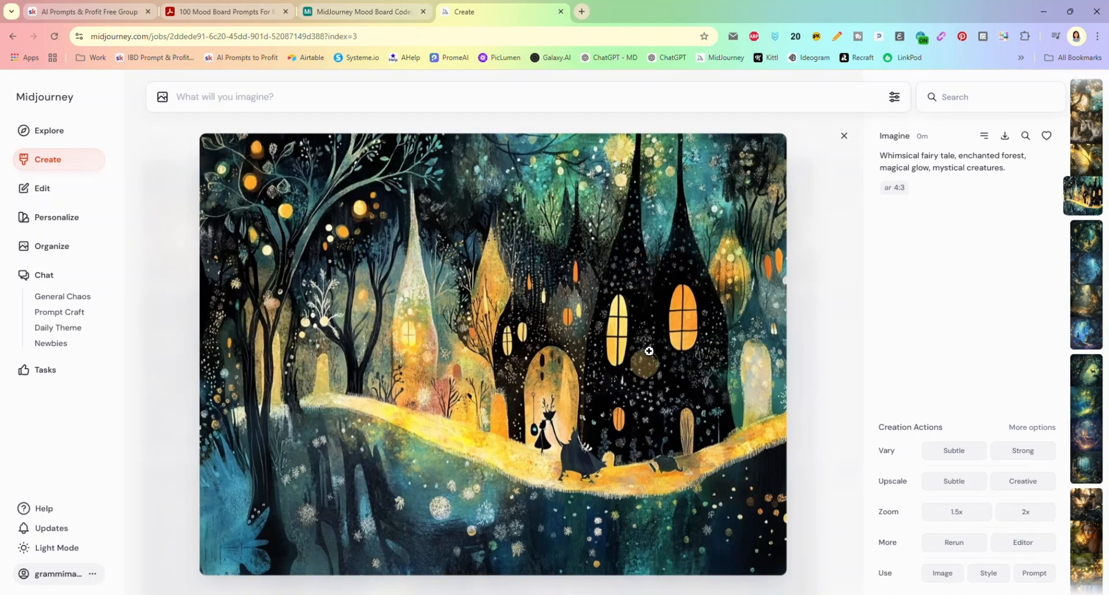
left_click(821, 195)
left_click(844, 135)
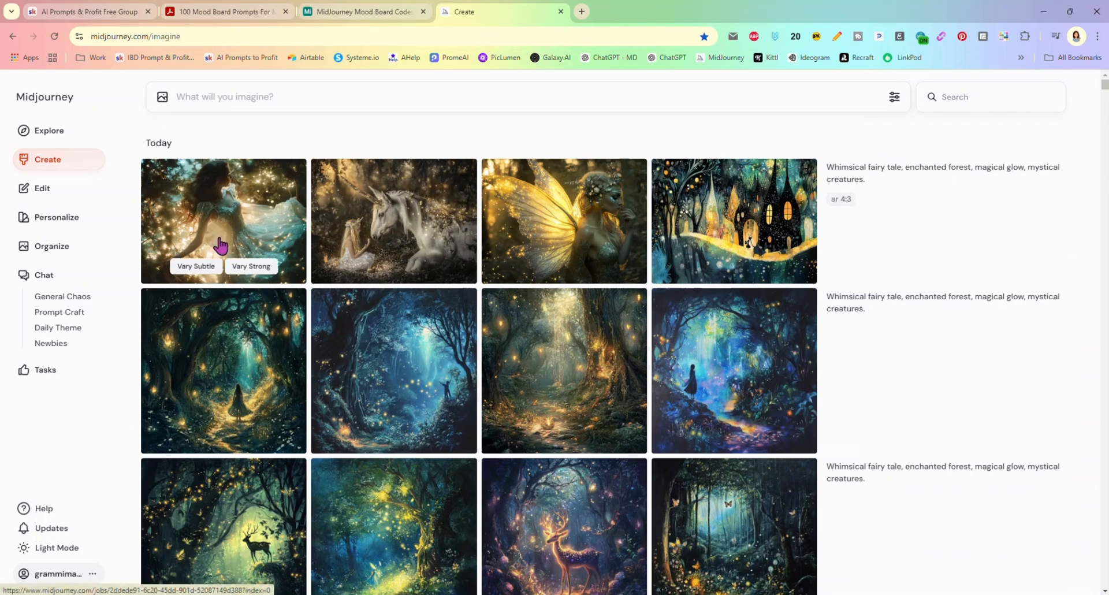
Step: Create a new moodboard on the personalization page and name it MysticalForest
left_click(76, 220)
left_click(73, 229)
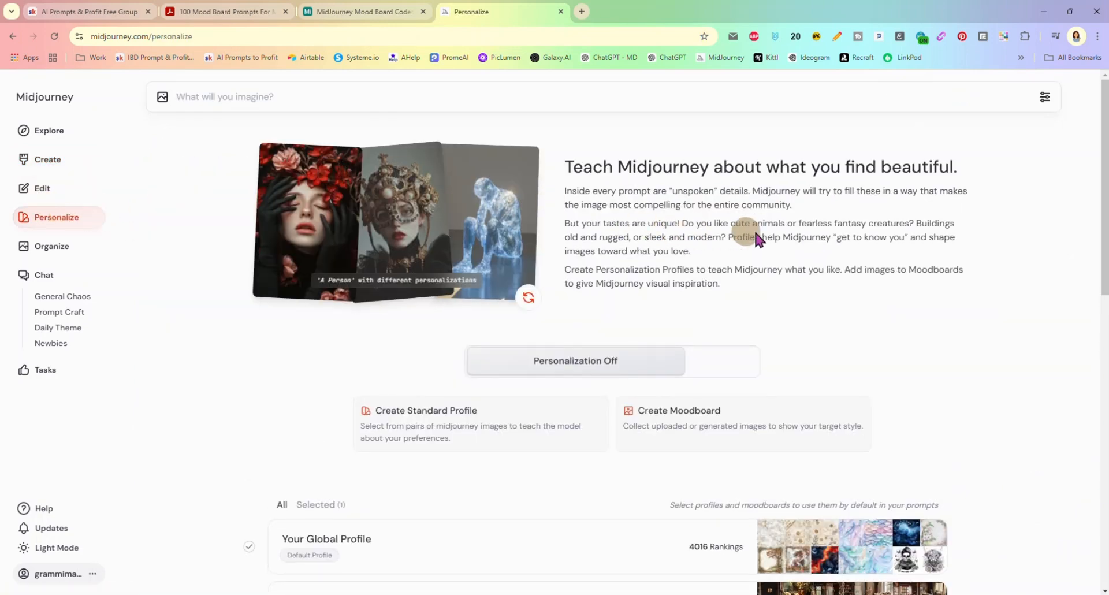
scroll(769, 228, "down", 3)
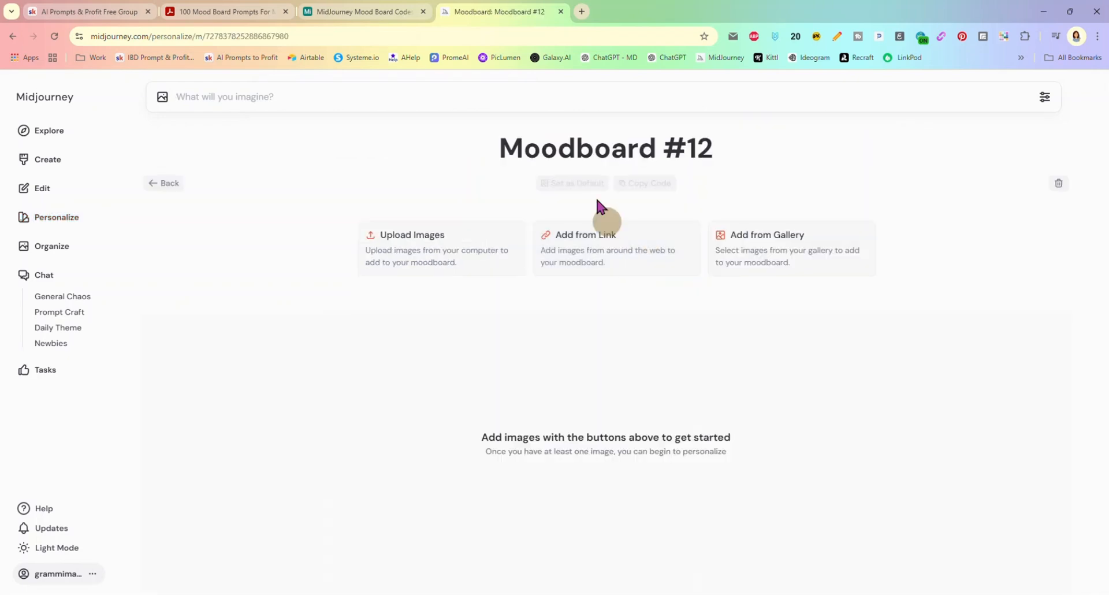
double_click(584, 143)
triple_click(585, 143)
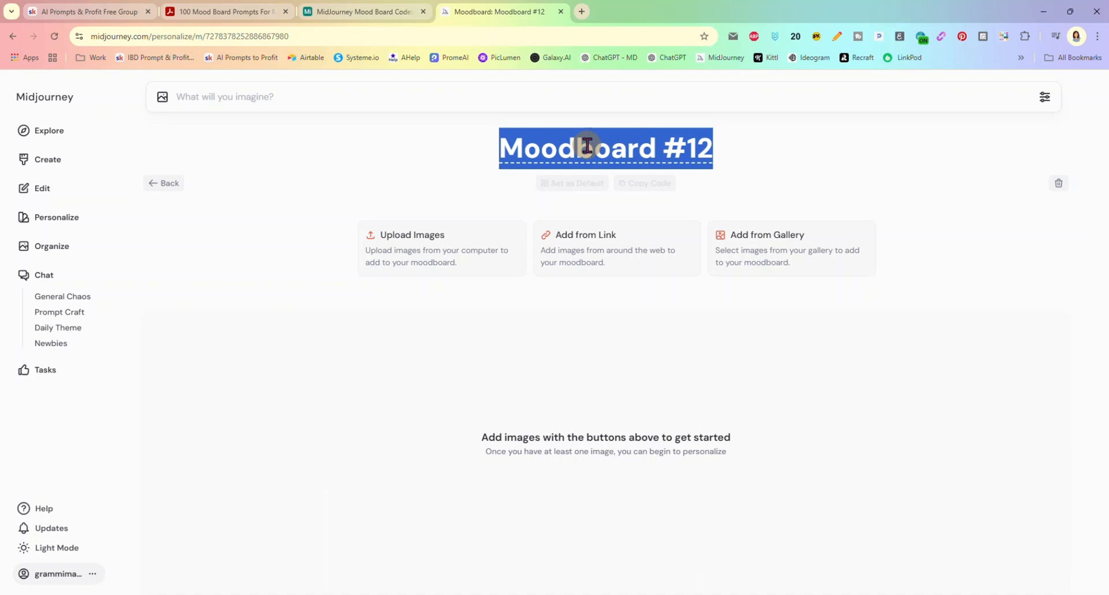
type("Mys")
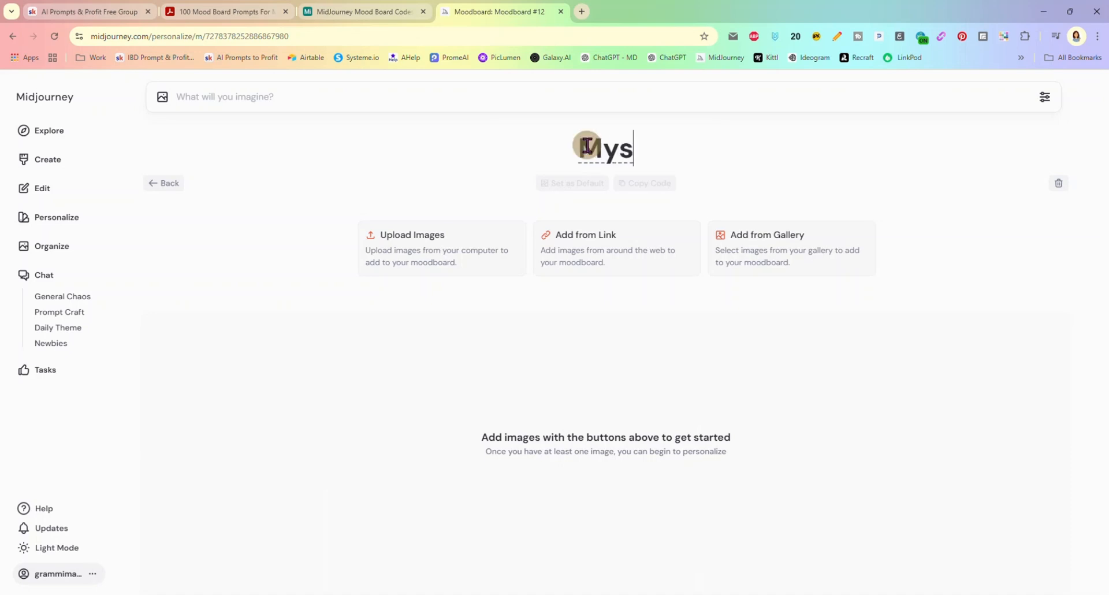
type("ticalForest")
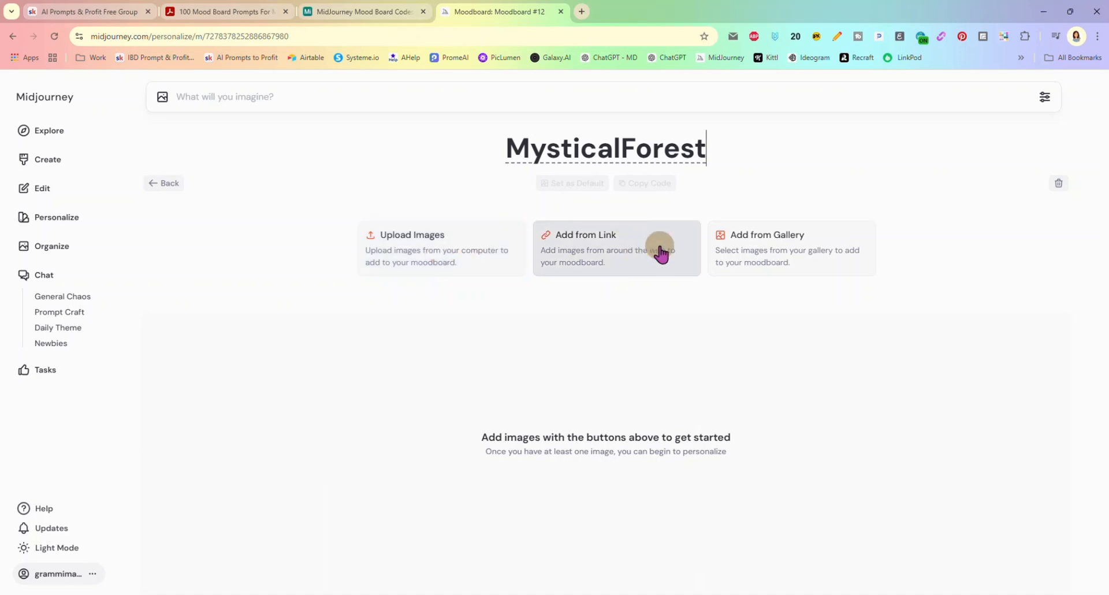
Step: Add the unicorn, both mushroom scenes, the blue path figure, the two deer and the forest pond images from the gallery to the moodboard
left_click(757, 255)
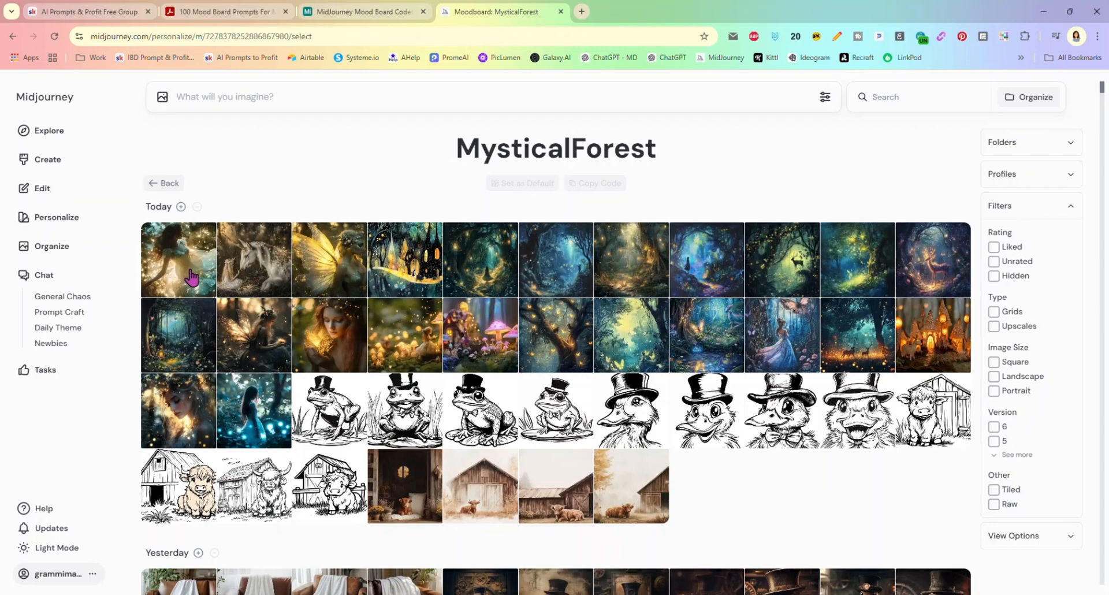
left_click(264, 267)
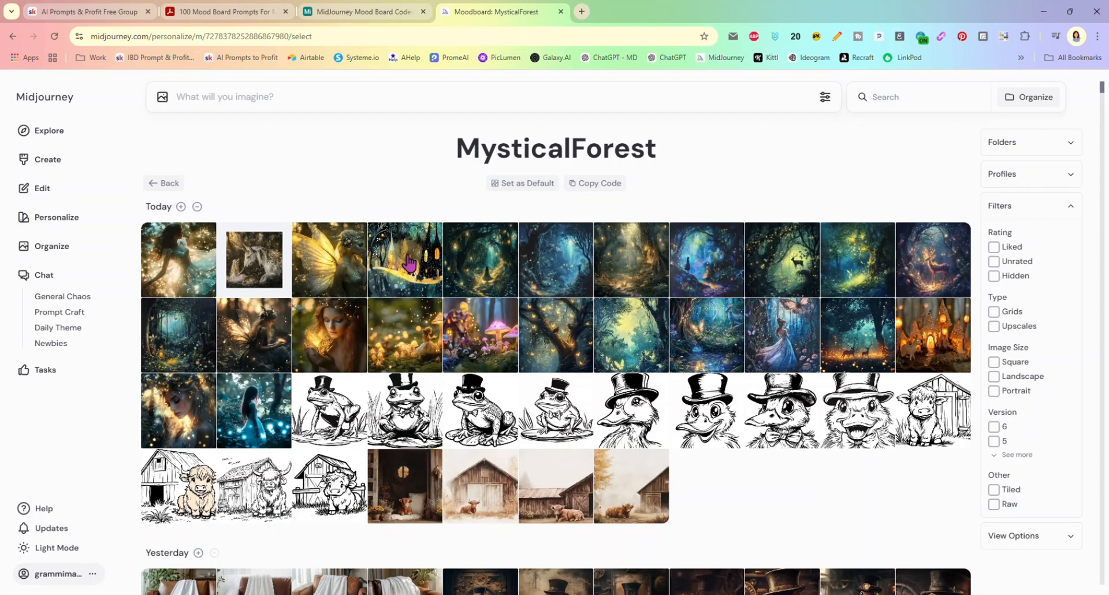
left_click(475, 332)
left_click(394, 341)
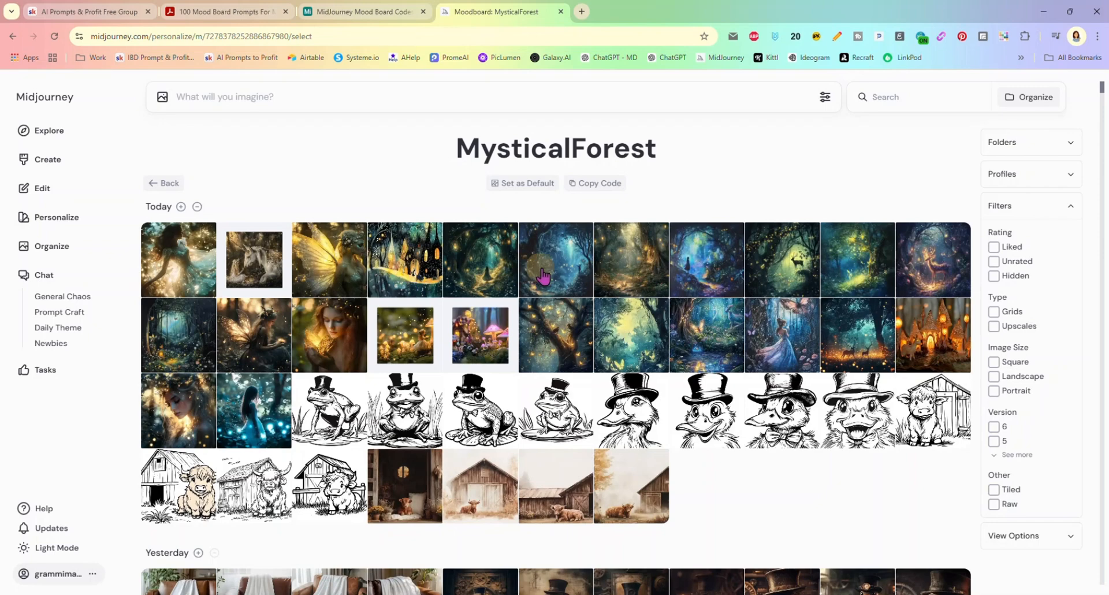
left_click(687, 270)
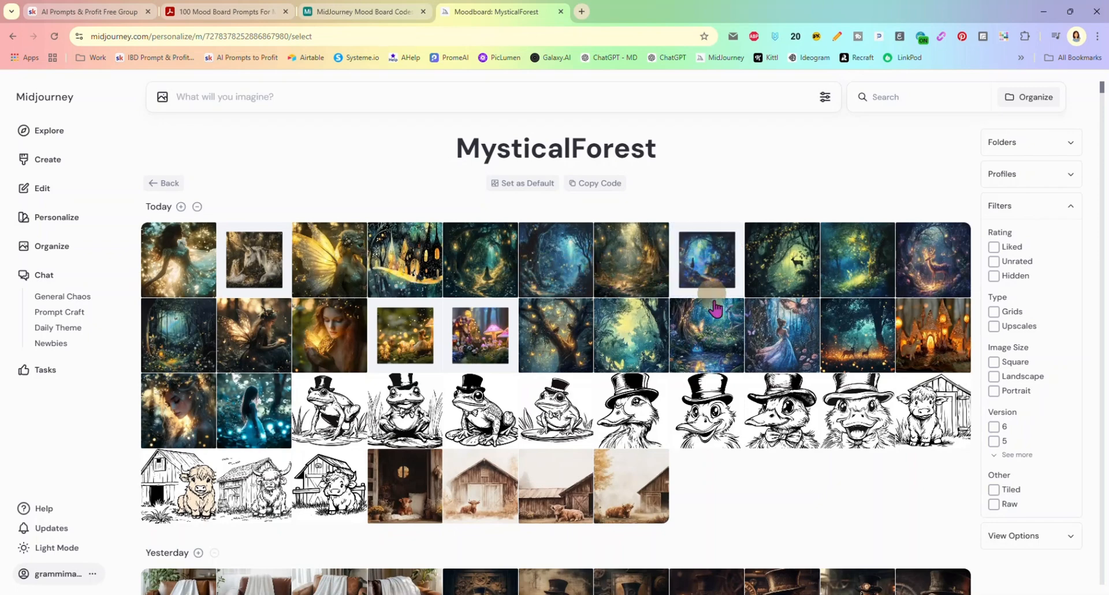
left_click(862, 332)
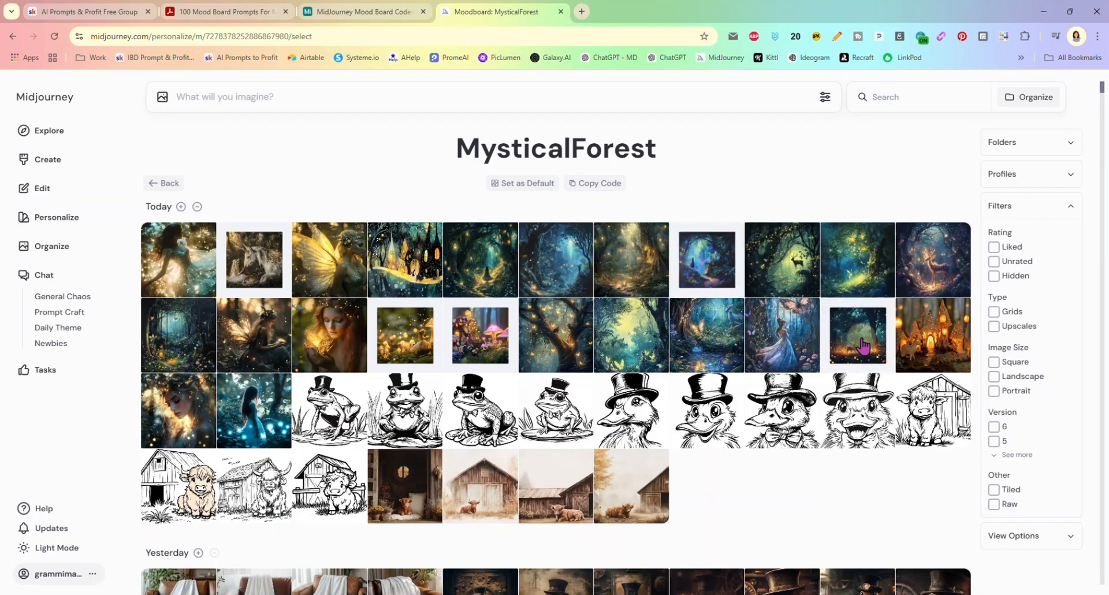
left_click(705, 345)
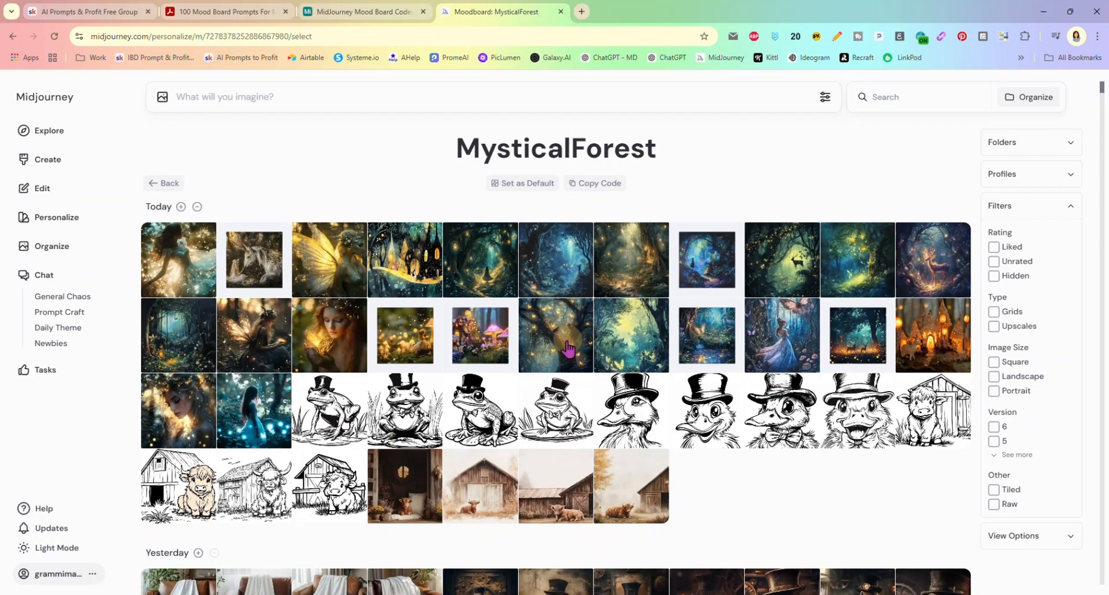
Step: Add the butterfly forest, glowing green tree, golden forest path, crouching fairy and golden-winged fairy images, and return to the moodboard
left_click(185, 345)
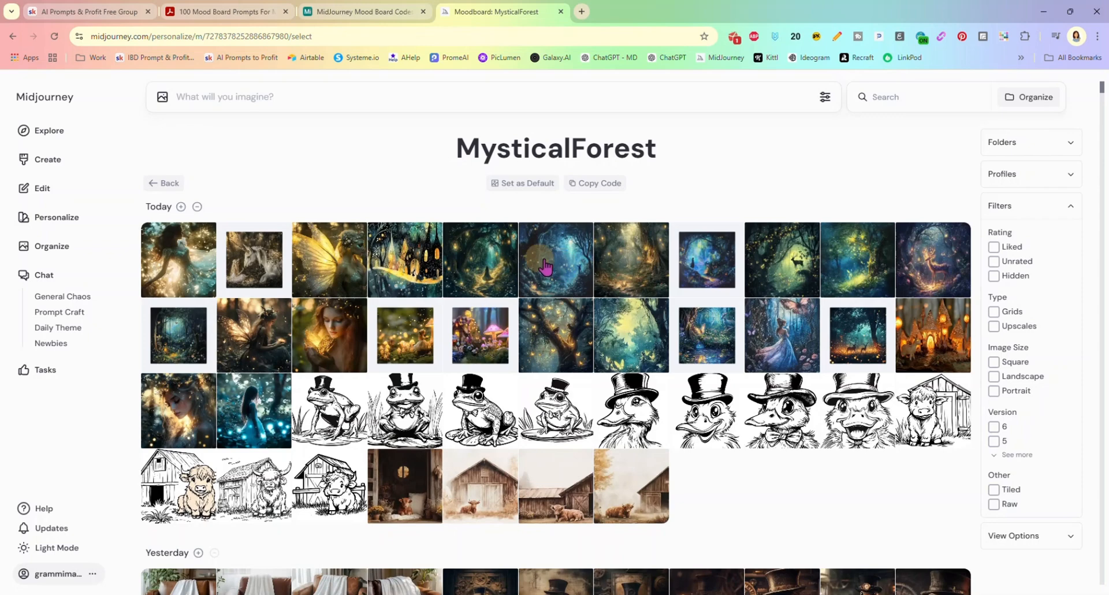
left_click(851, 261)
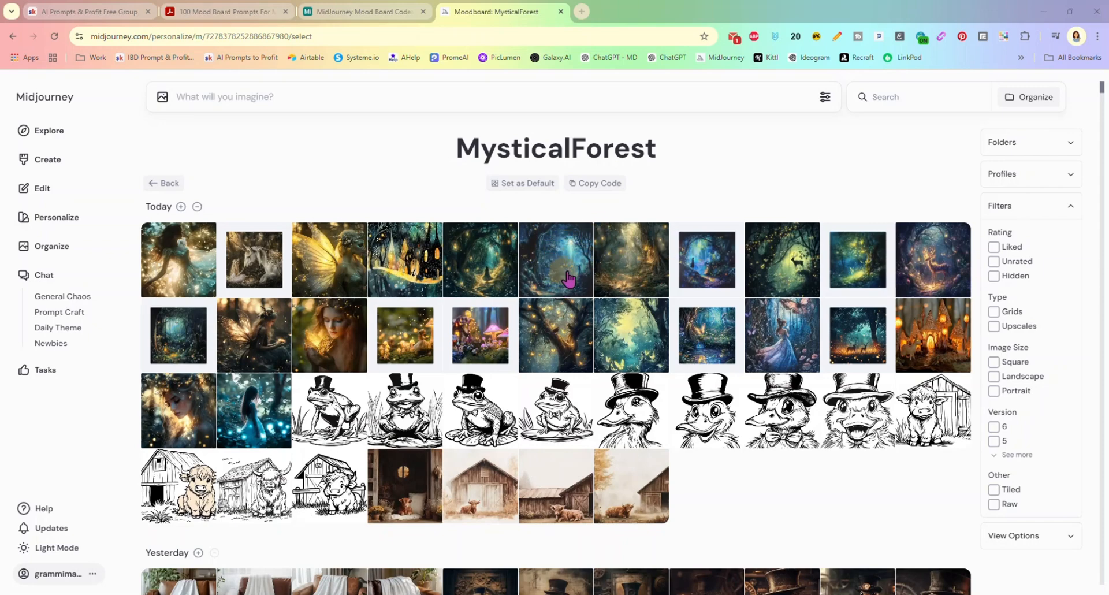
left_click(635, 261)
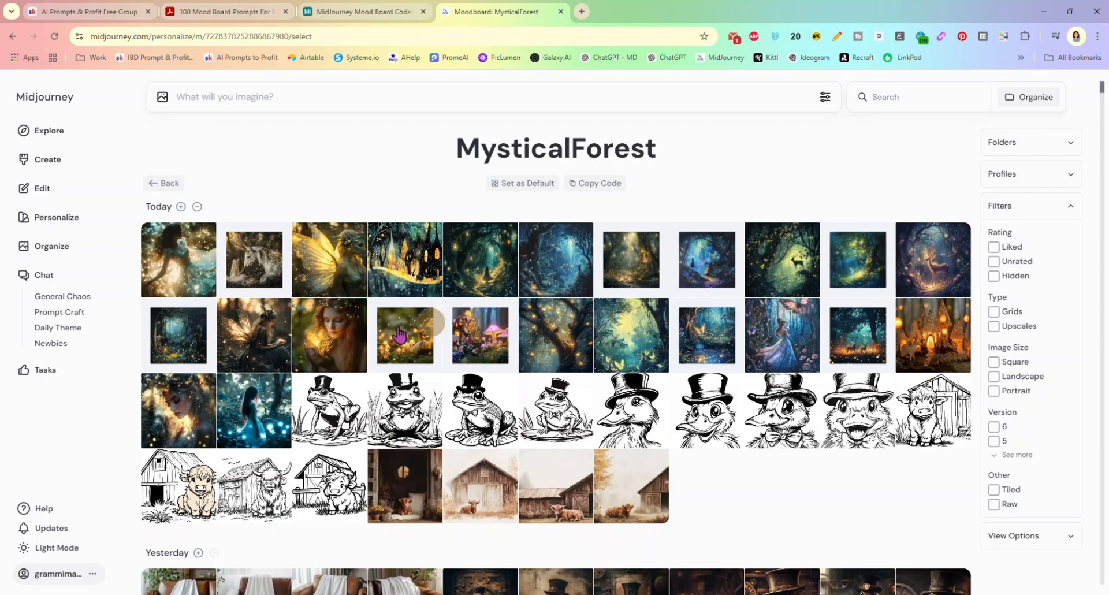
left_click(261, 347)
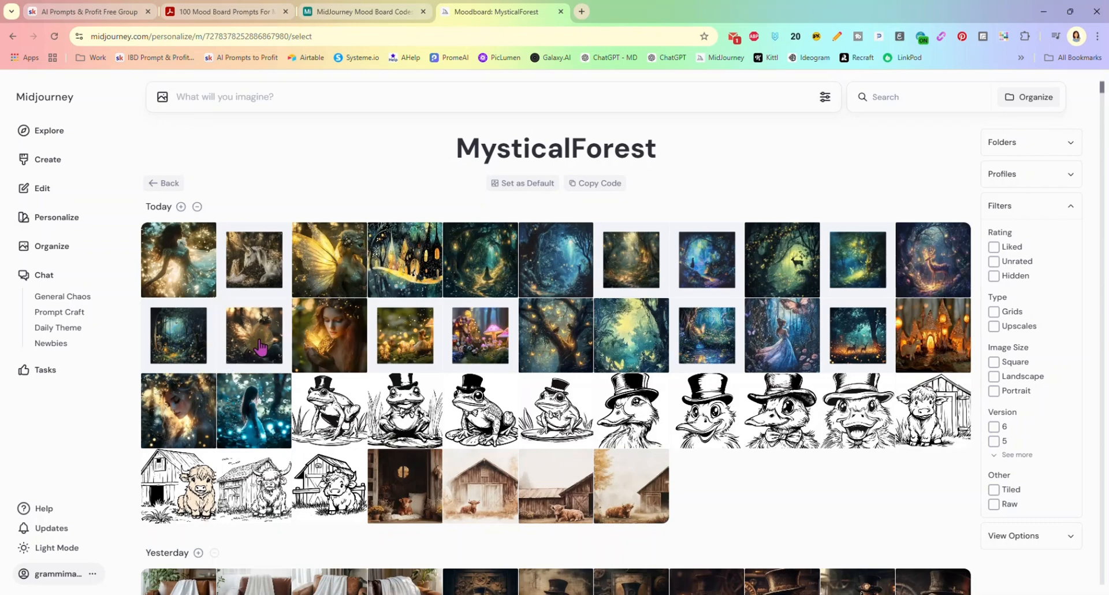
left_click(339, 270)
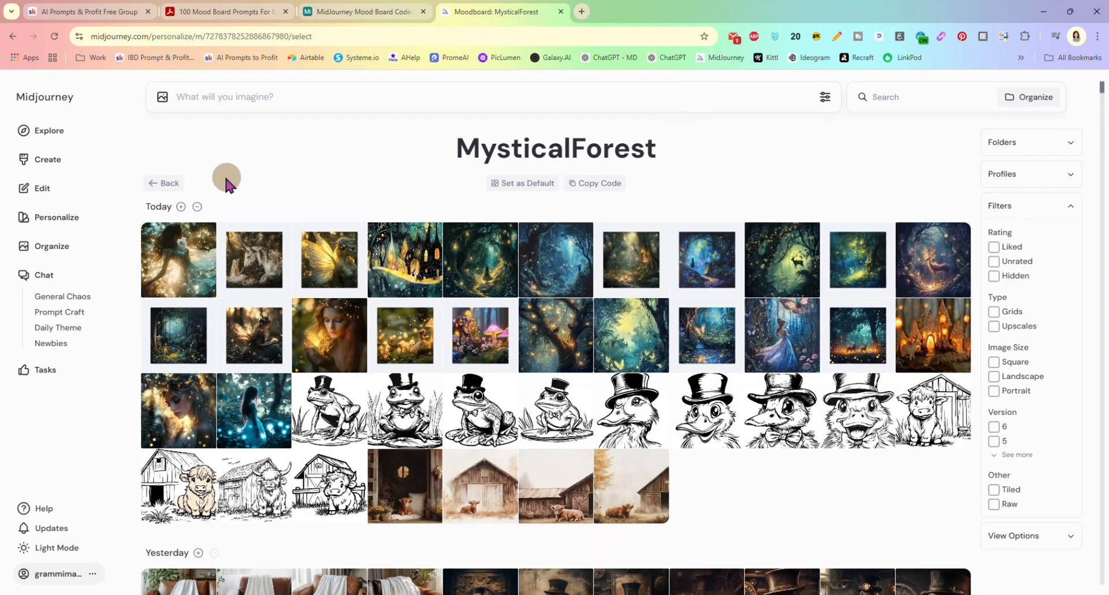
left_click(169, 185)
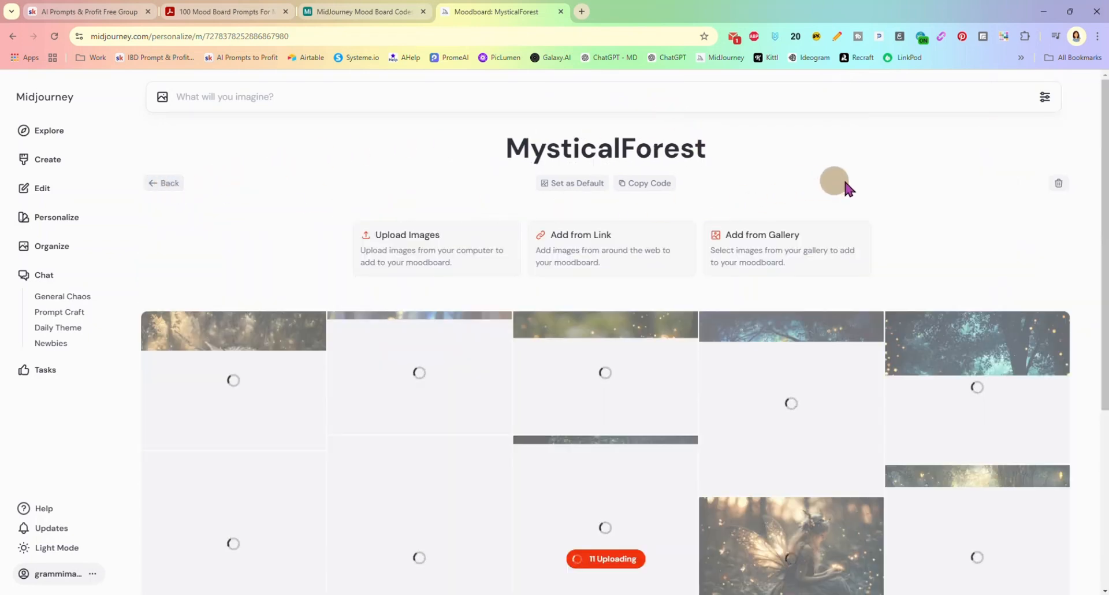
Step: Look over all the images collected in the MysticalForest moodboard and check that they finish uploading
scroll(915, 186, "down", 3)
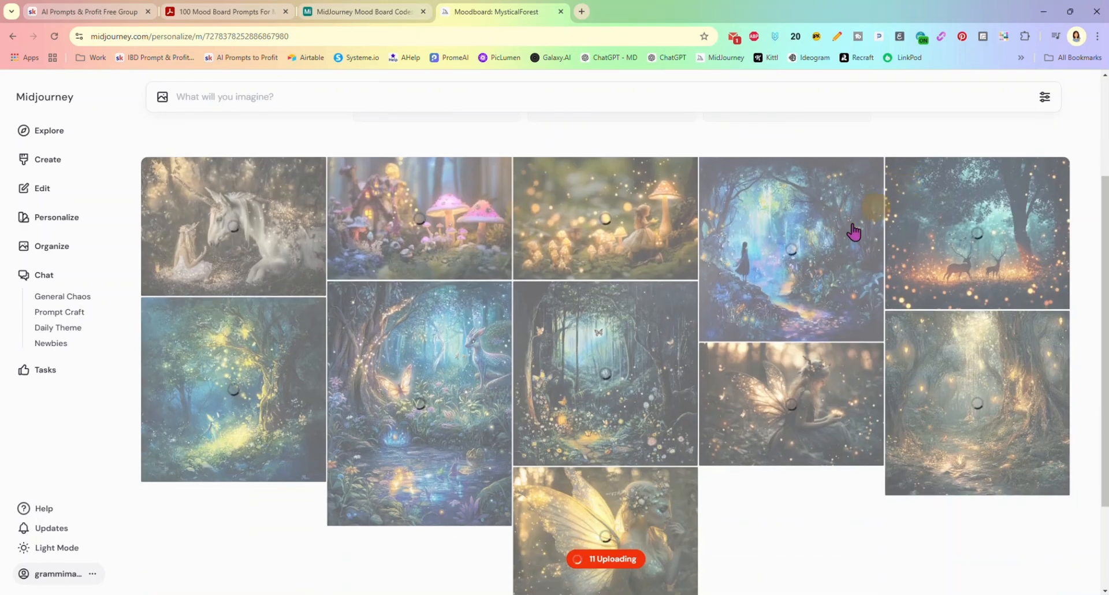
scroll(826, 413, "down", 2)
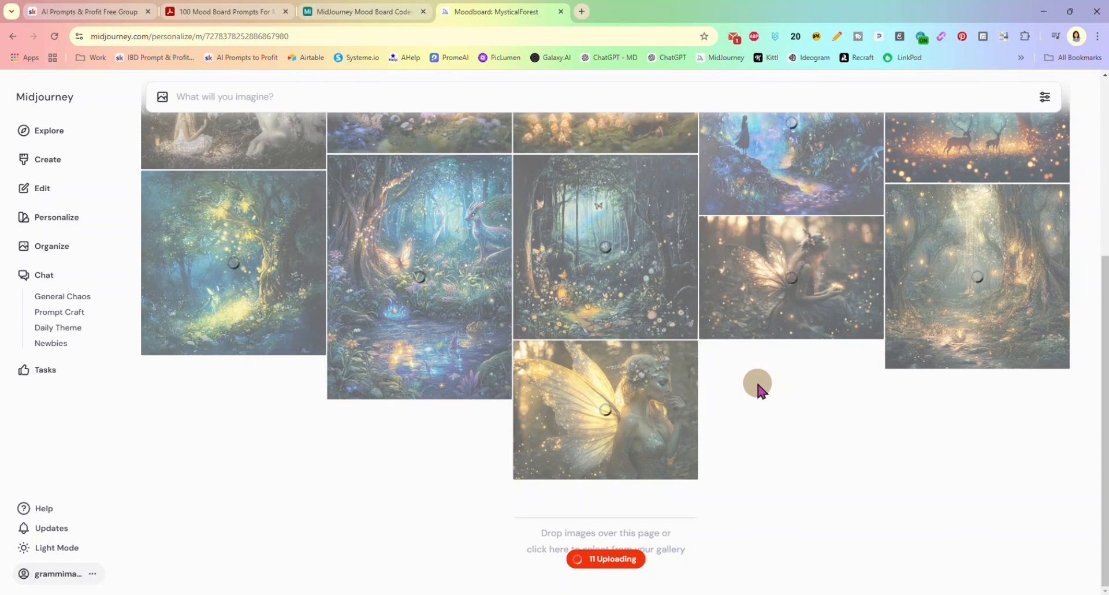
scroll(758, 389, "up", 1)
scroll(767, 411, "up", 1)
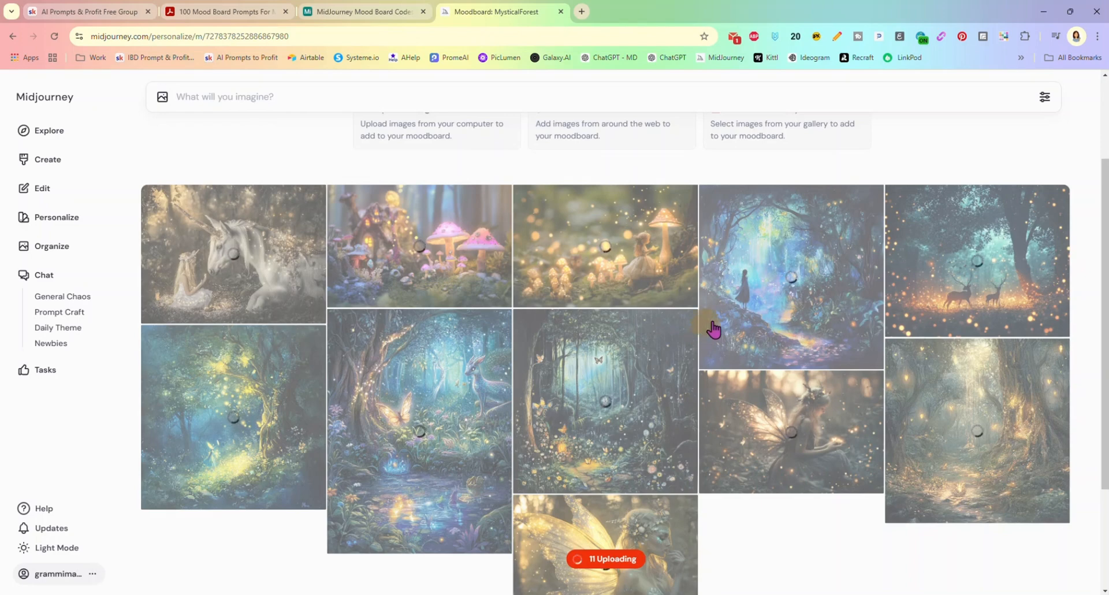
scroll(767, 309, "down", 2)
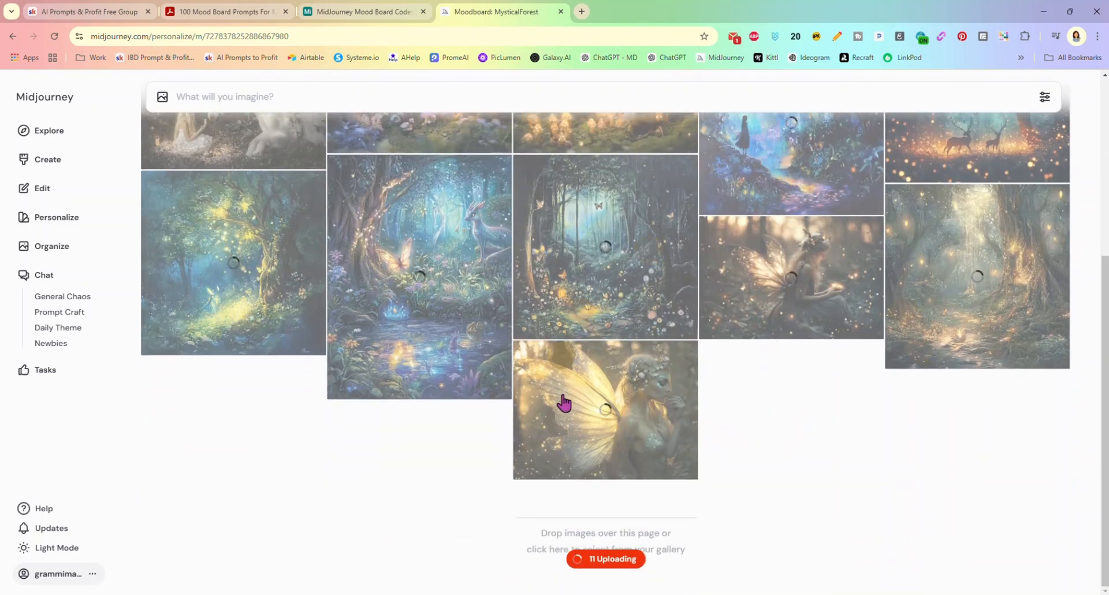
scroll(737, 387, "up", 1)
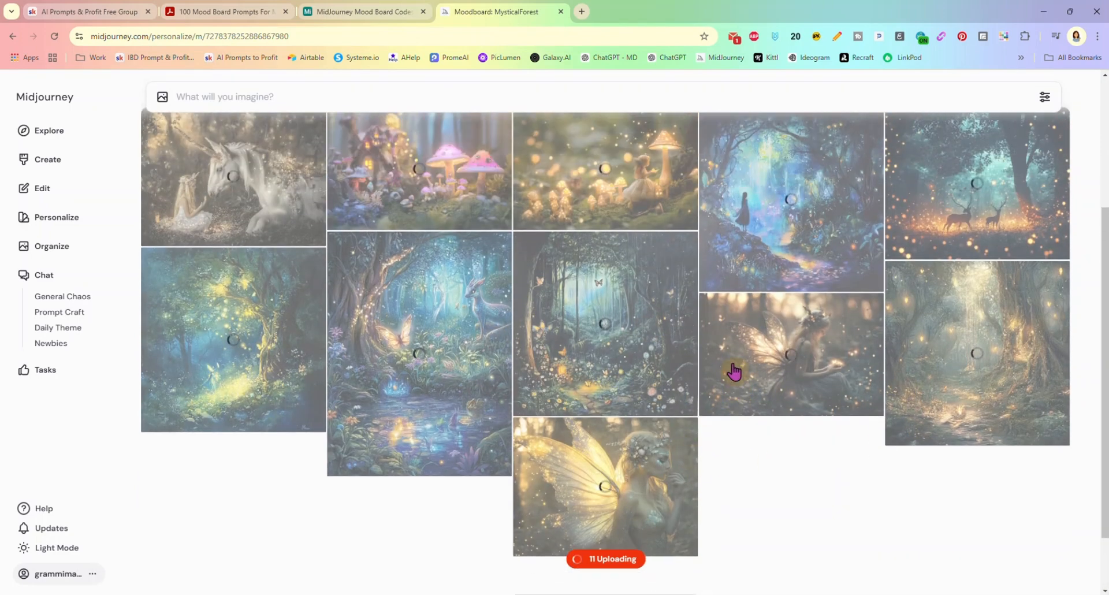
scroll(734, 373, "up", 2)
scroll(680, 306, "down", 1)
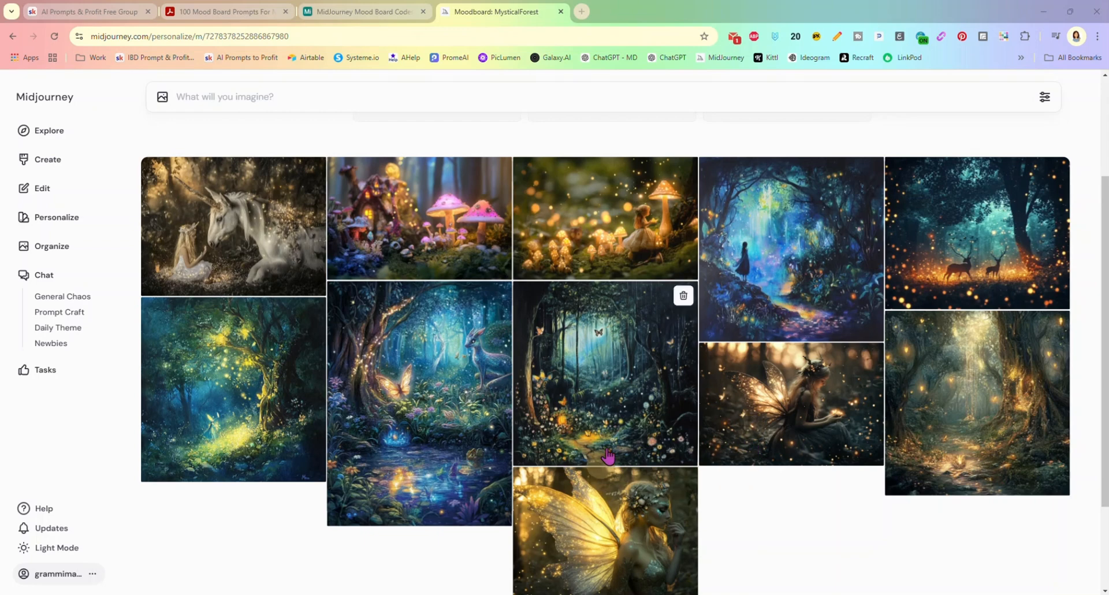
scroll(635, 323, "up", 2)
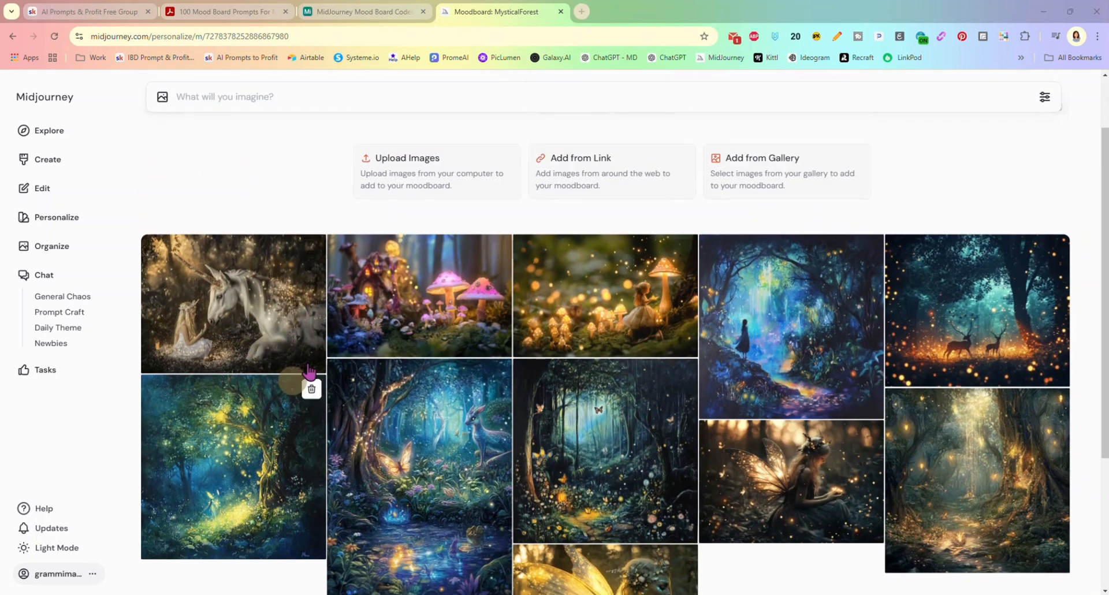
scroll(843, 457, "up", 2)
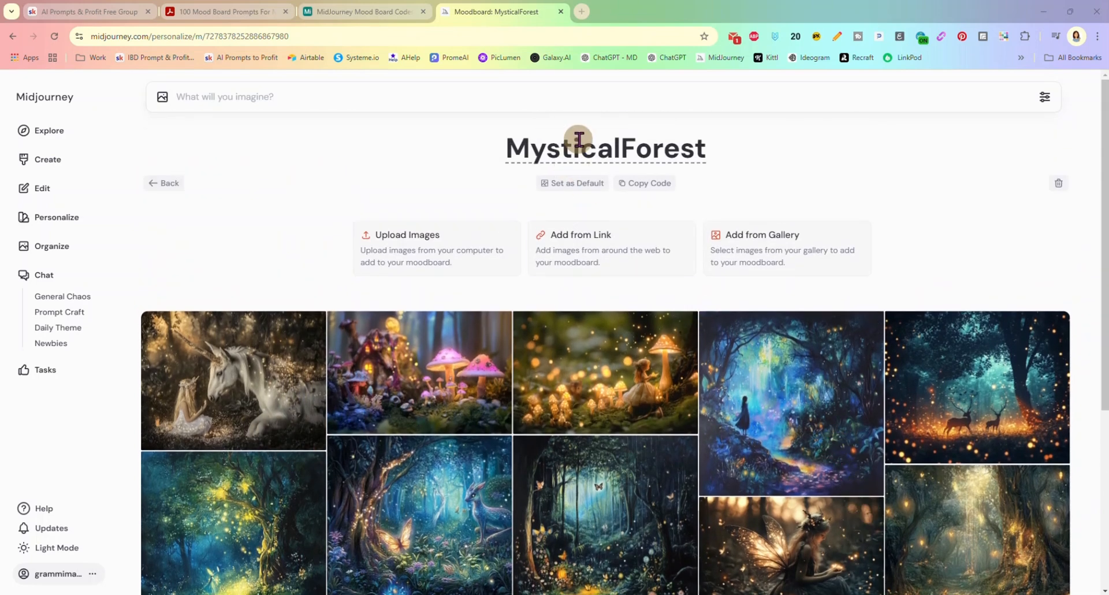
scroll(825, 405, "down", 4)
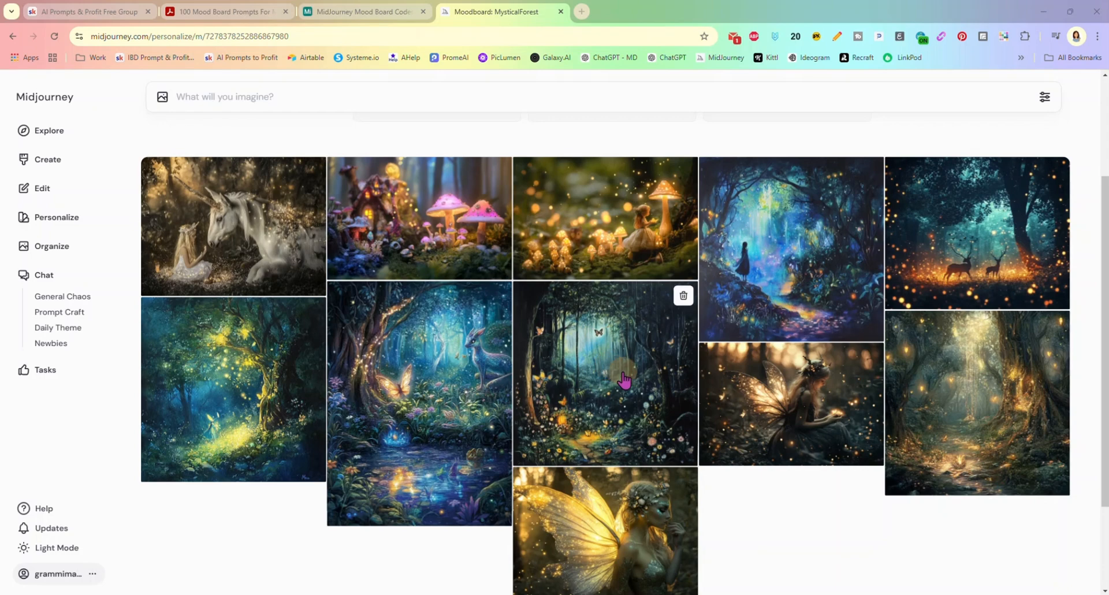
scroll(624, 379, "up", 4)
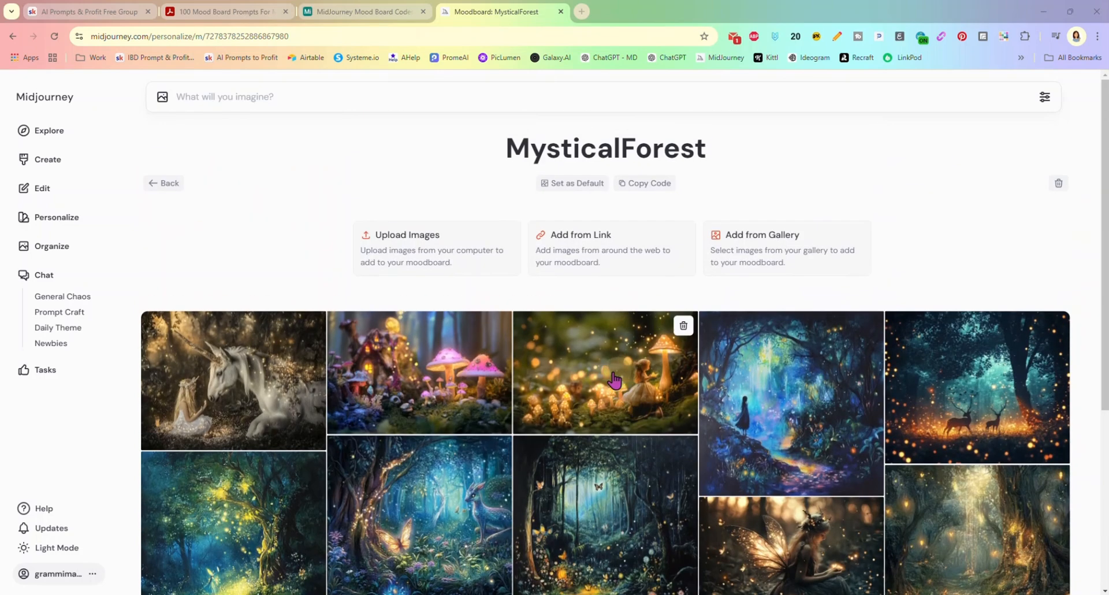
Step: Copy the MysticalForest moodboard's code, put it in the prompt, and go to the image creation page
left_click(642, 185)
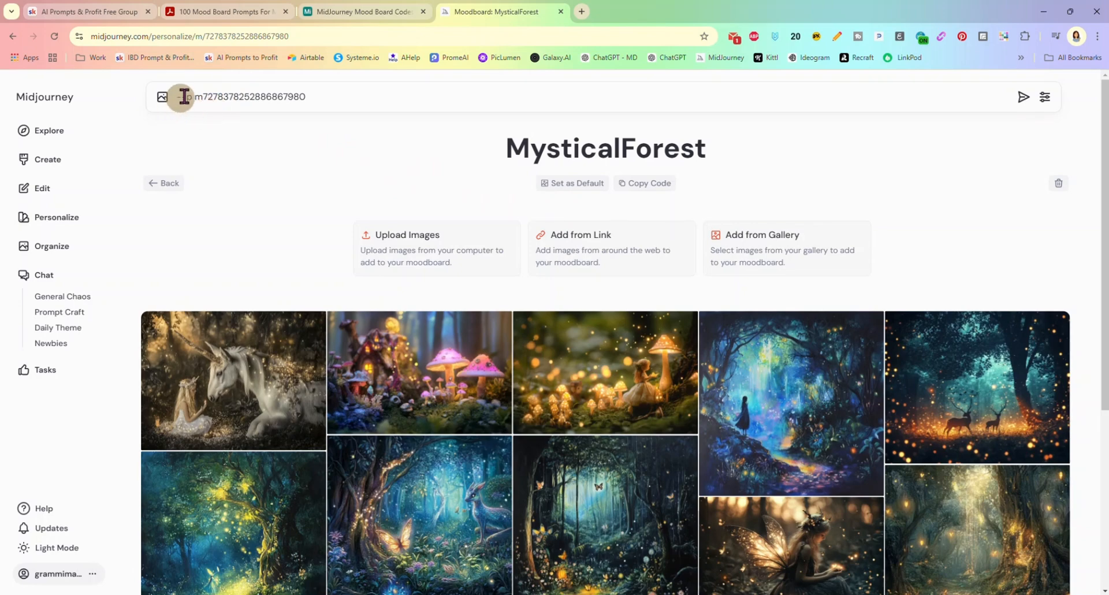
triple_click(238, 96)
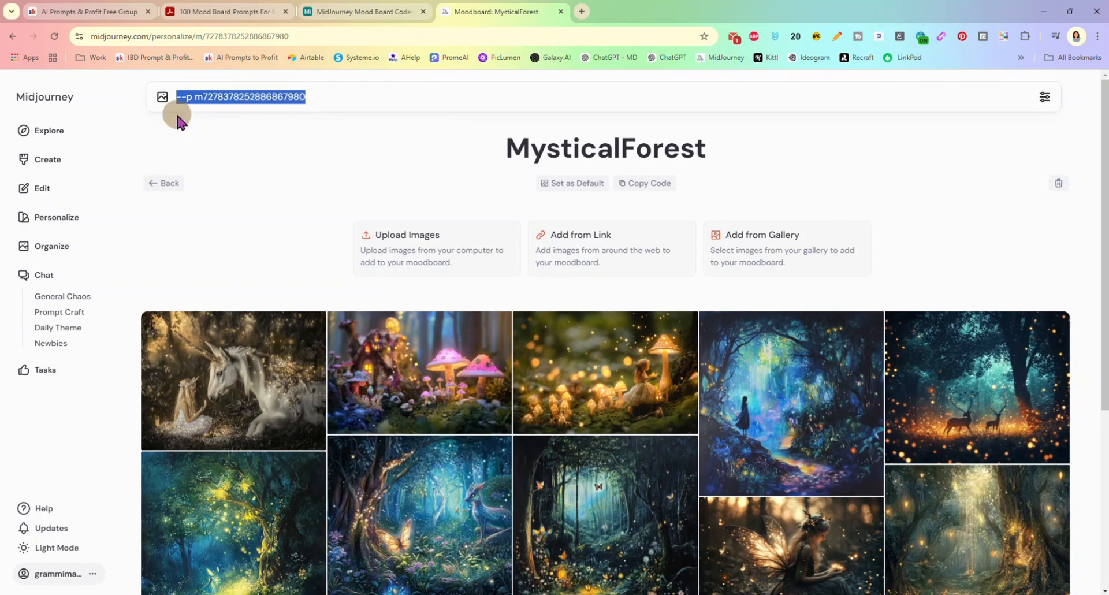
left_click(58, 158)
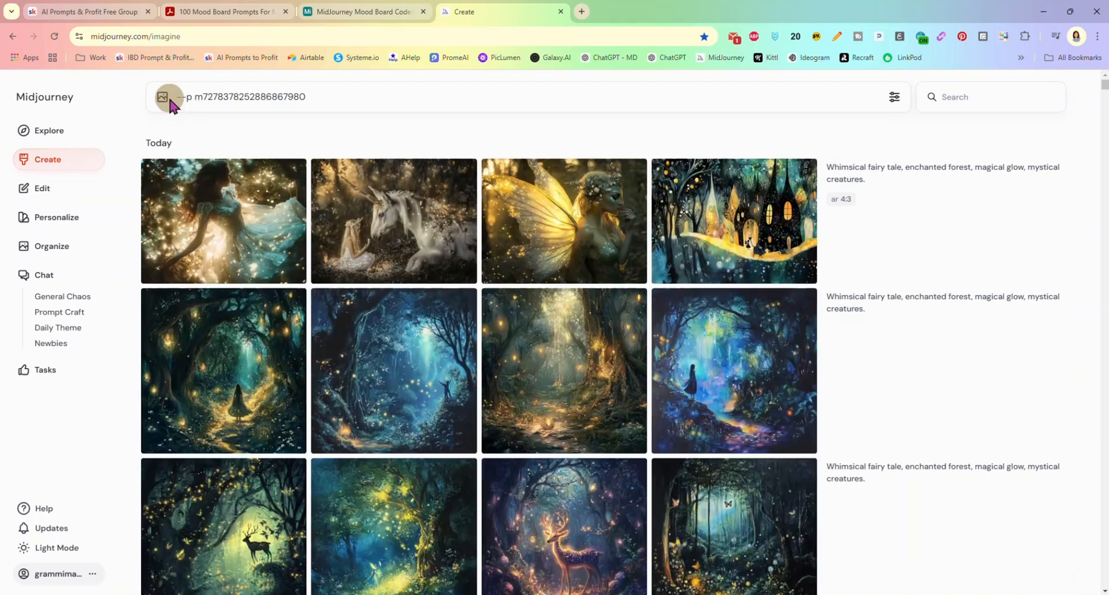
Step: Set the image size to square 1:1 and close the image settings
left_click(893, 104)
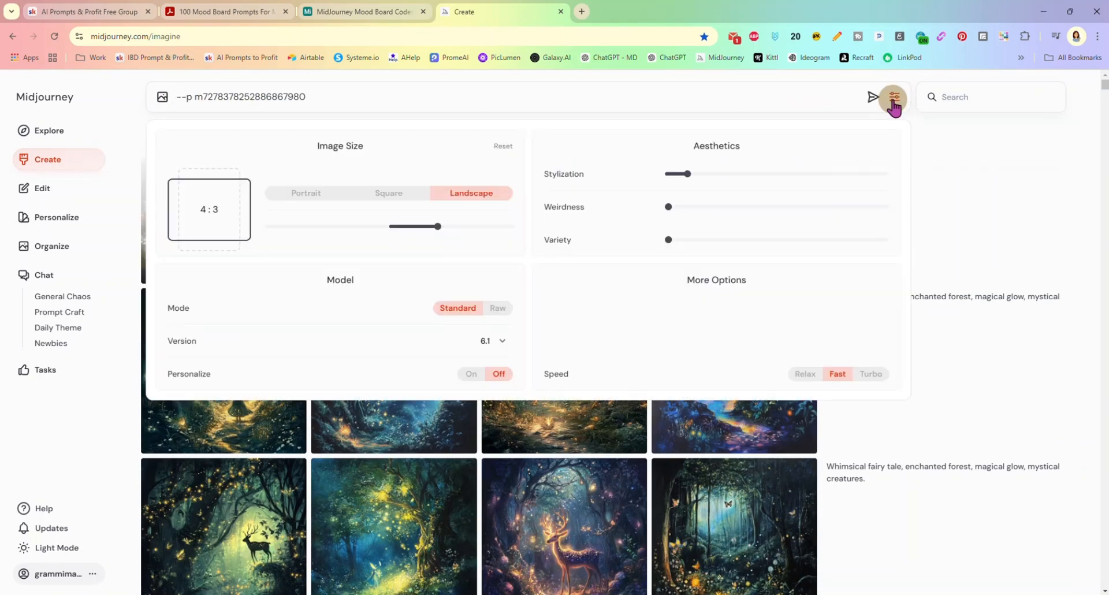
left_click(392, 229)
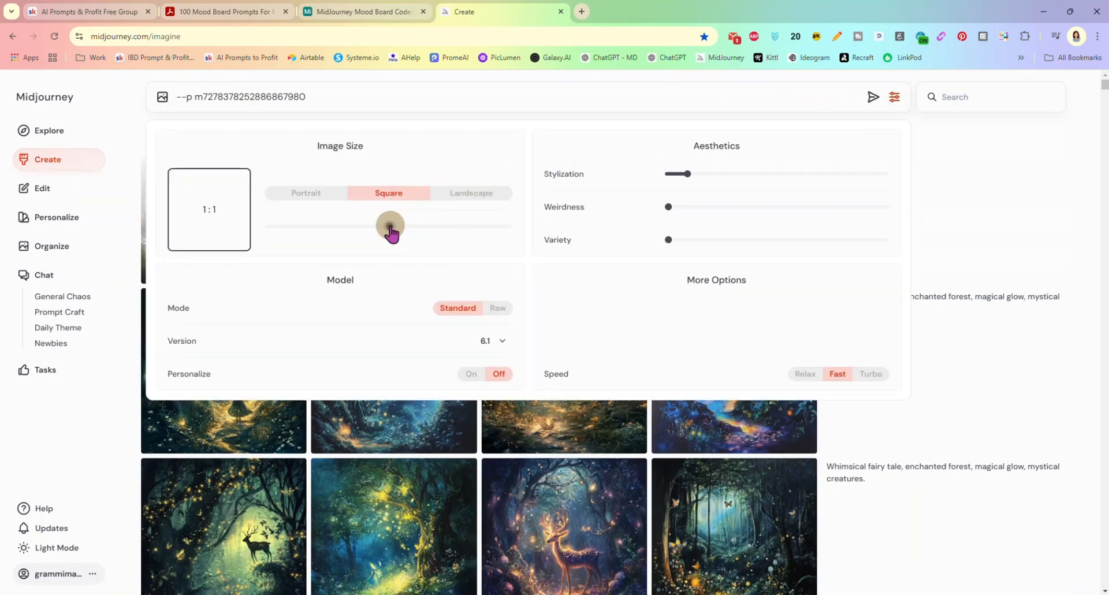
left_click(500, 94)
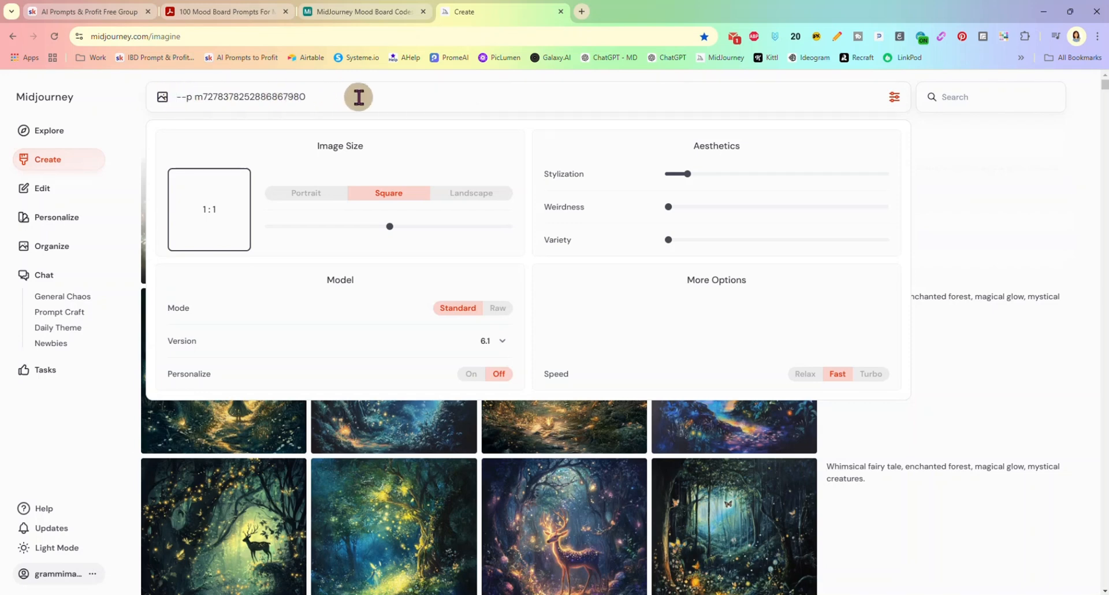
left_click(985, 130)
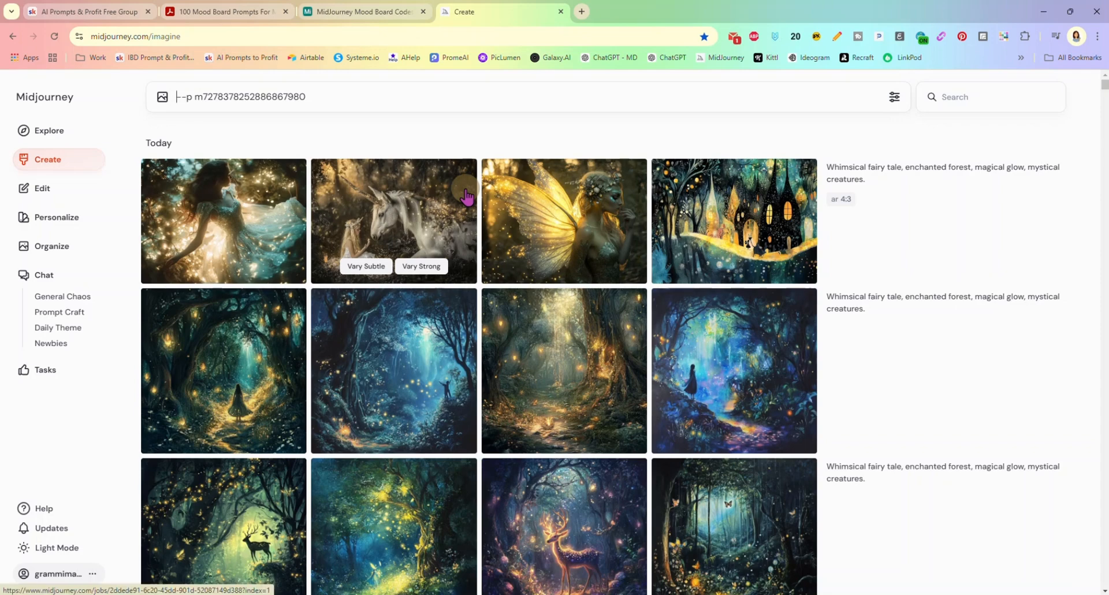
type("a cute fair")
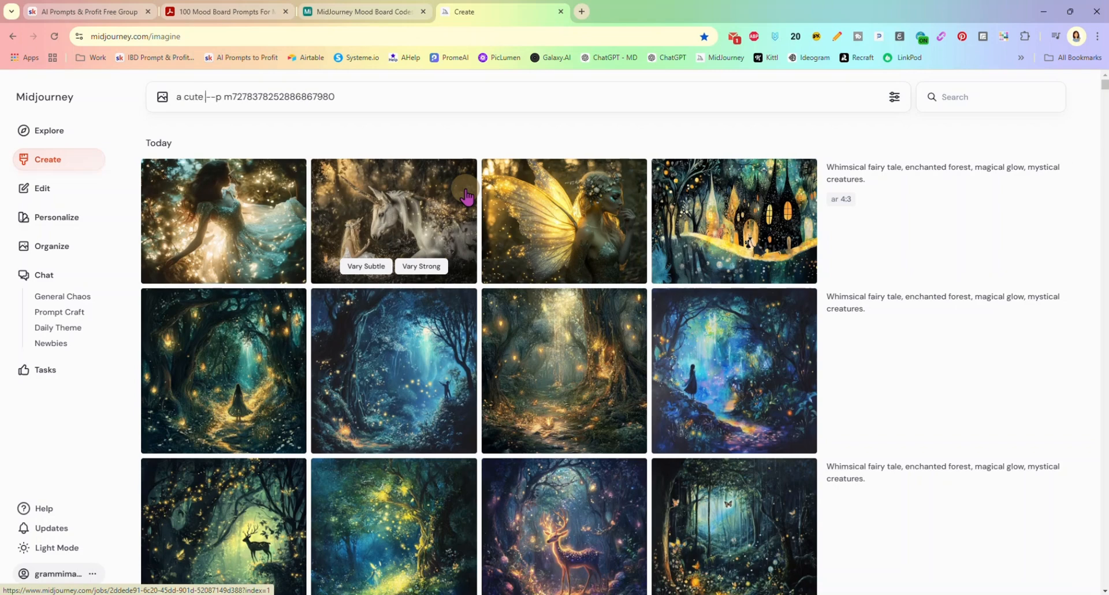
type("y")
key("BackSpace")
key("BackSpace")
key("BackSpace")
key("BackSpace")
key("BackSpace")
key("BackSpace")
key("BackSpace")
key("BackSpace")
key("BackSpace")
key("BackSpace")
key("BackSpace")
key("BackSpace")
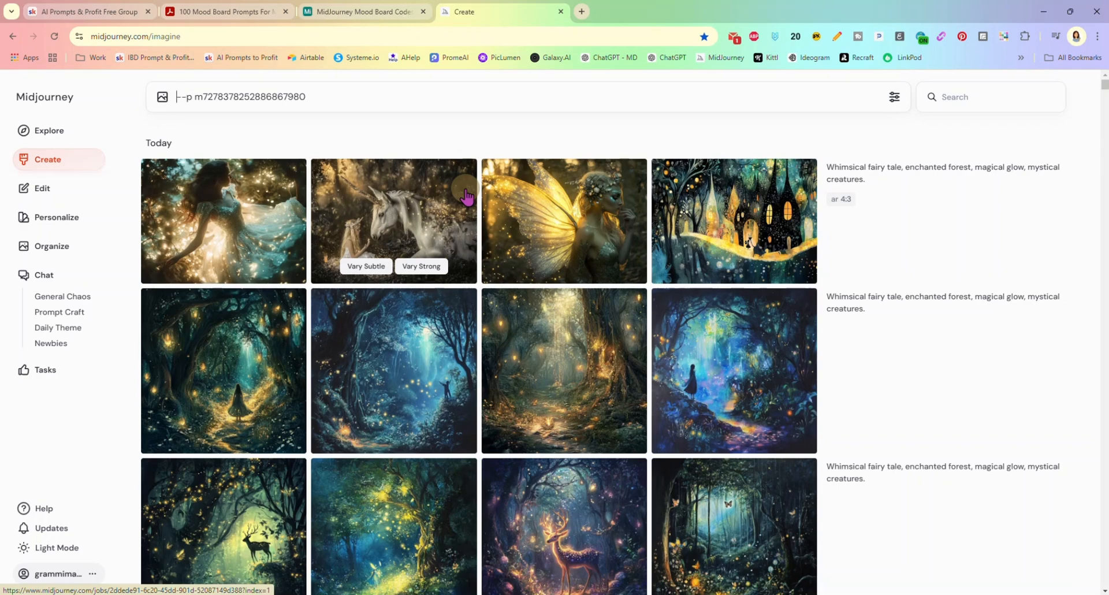
Step: Write the prompt "a highland cow calf, sitting in the middle of a forest path" in front of the moodboard code
type("a highland cow")
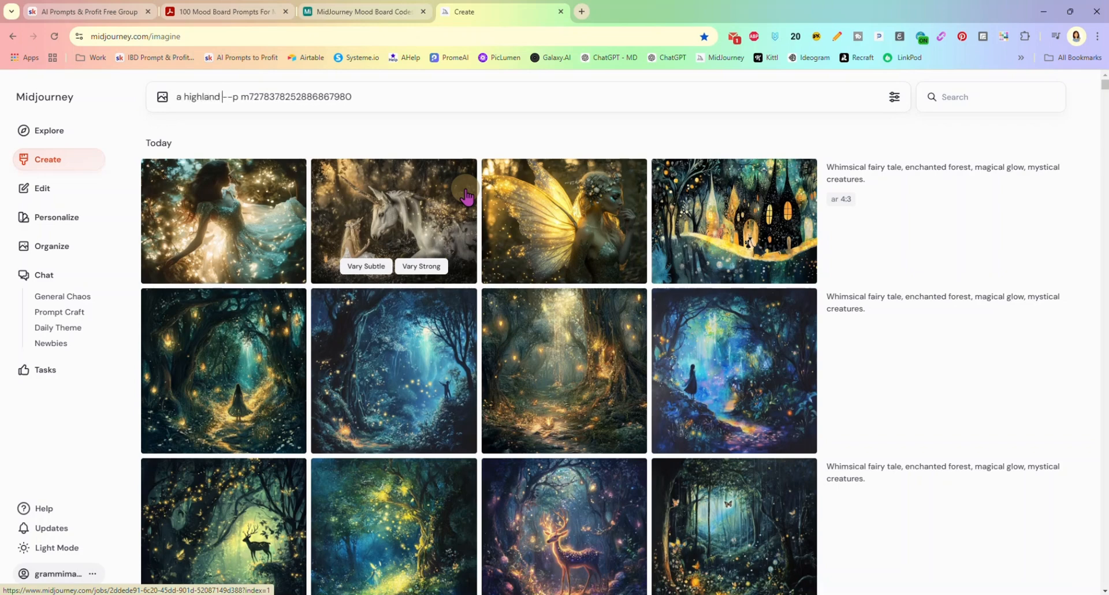
type(" calf")
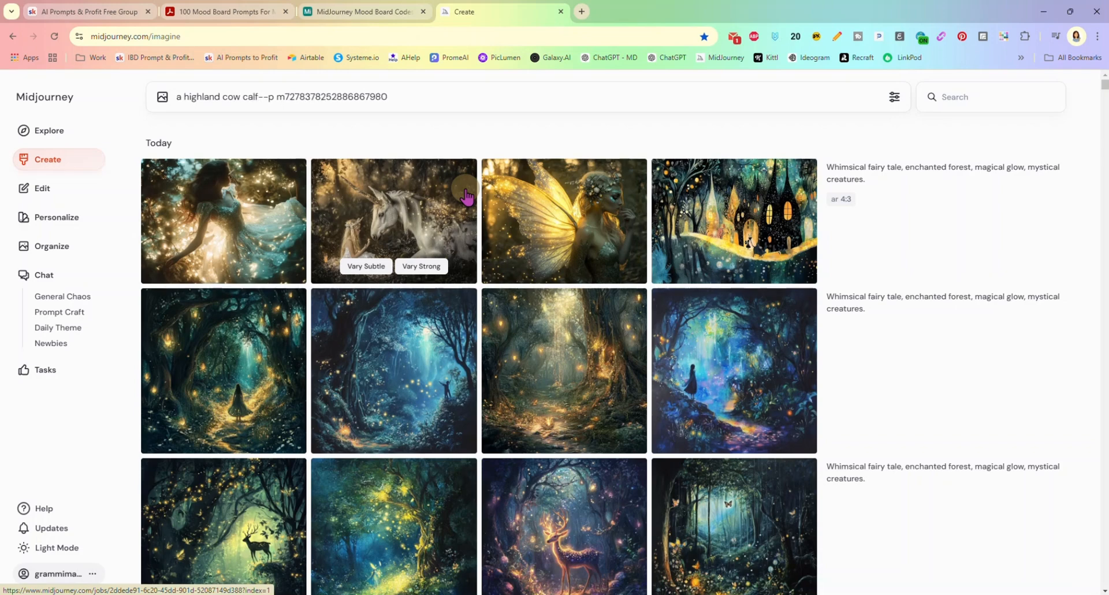
type(", sitting ")
type("in the middle of a")
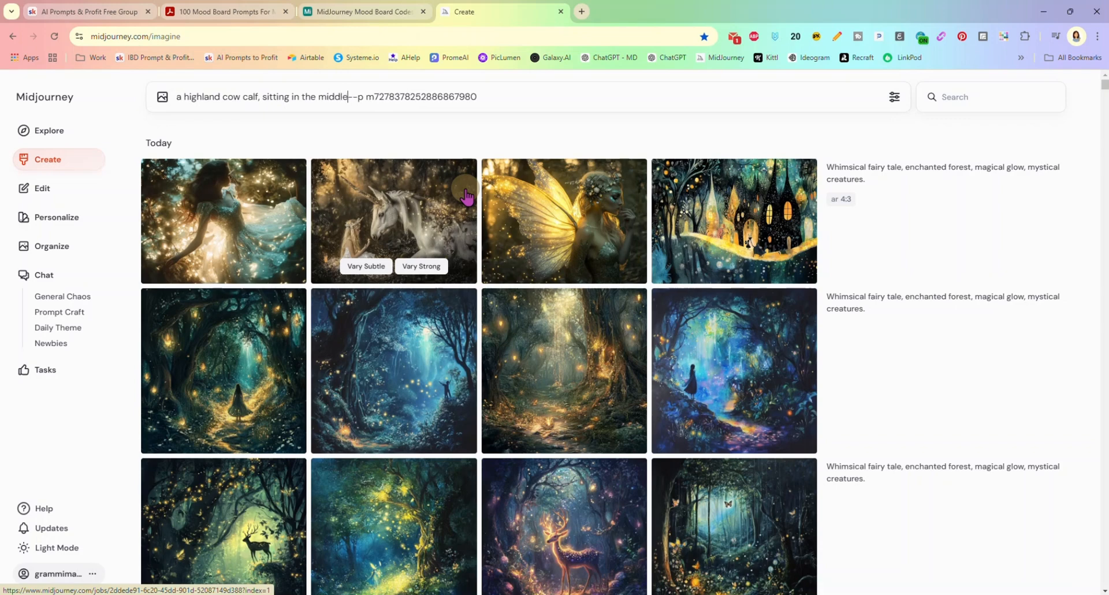
type(" forest path")
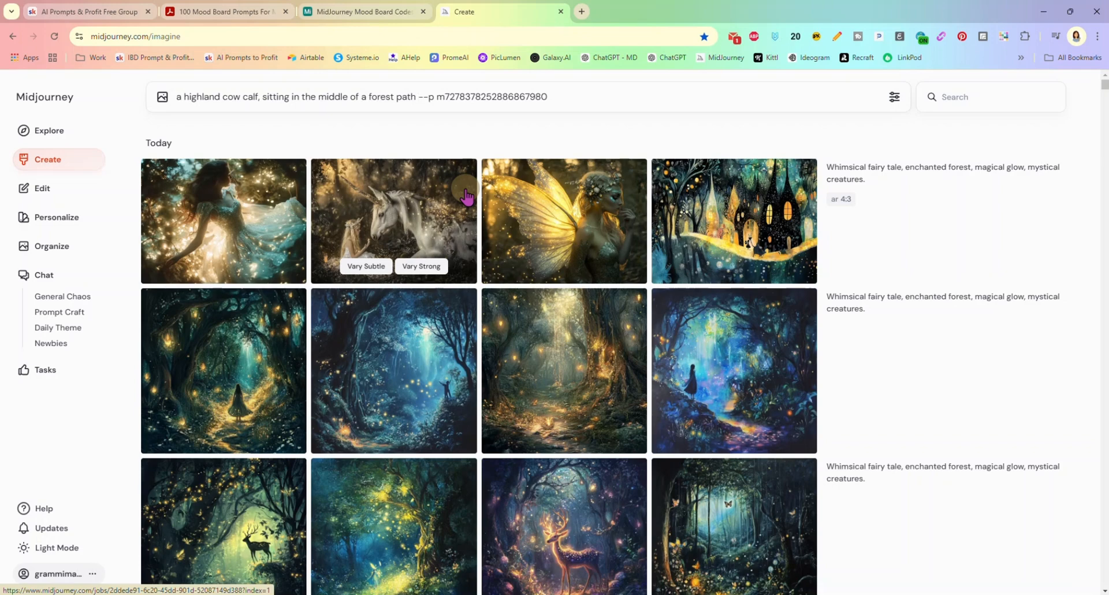
Step: Generate the highland cow calf images with the MysticalForest moodboard and look through all four results enlarged
key("Return")
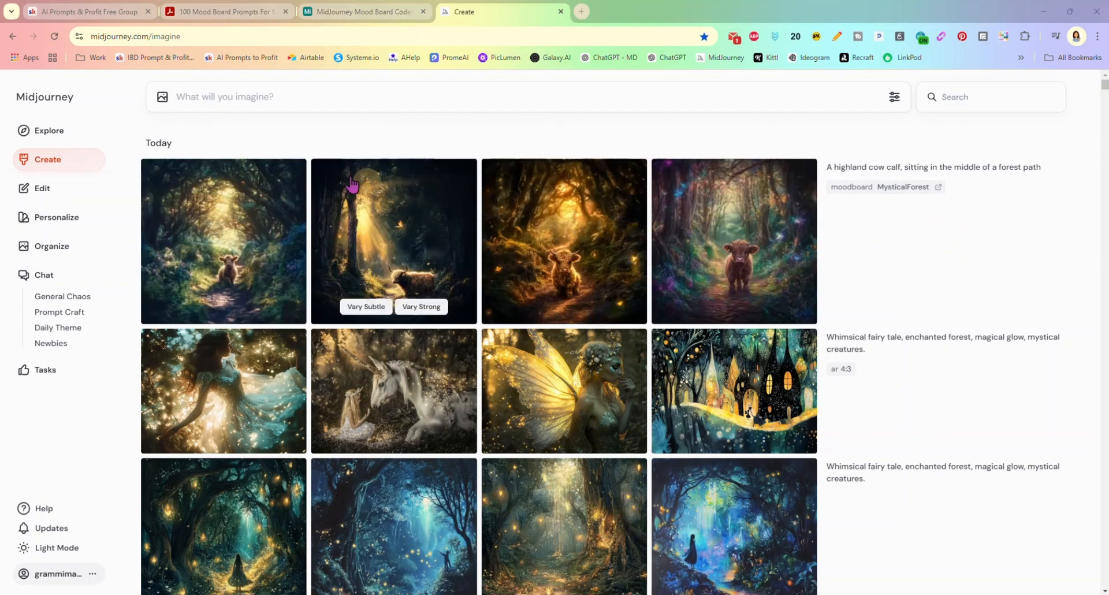
left_click(241, 245)
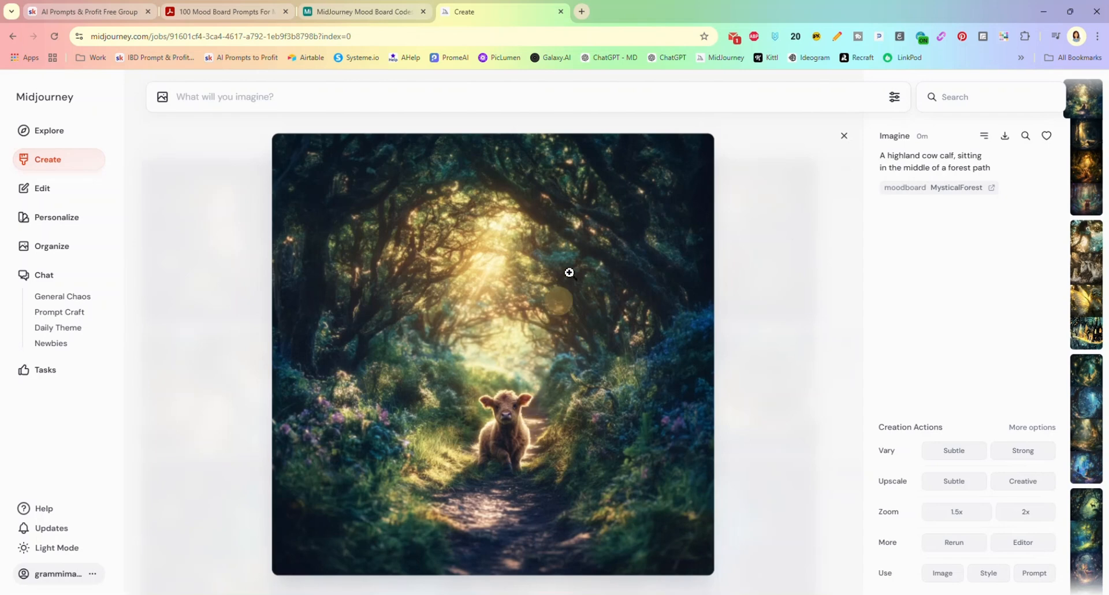
key("Right")
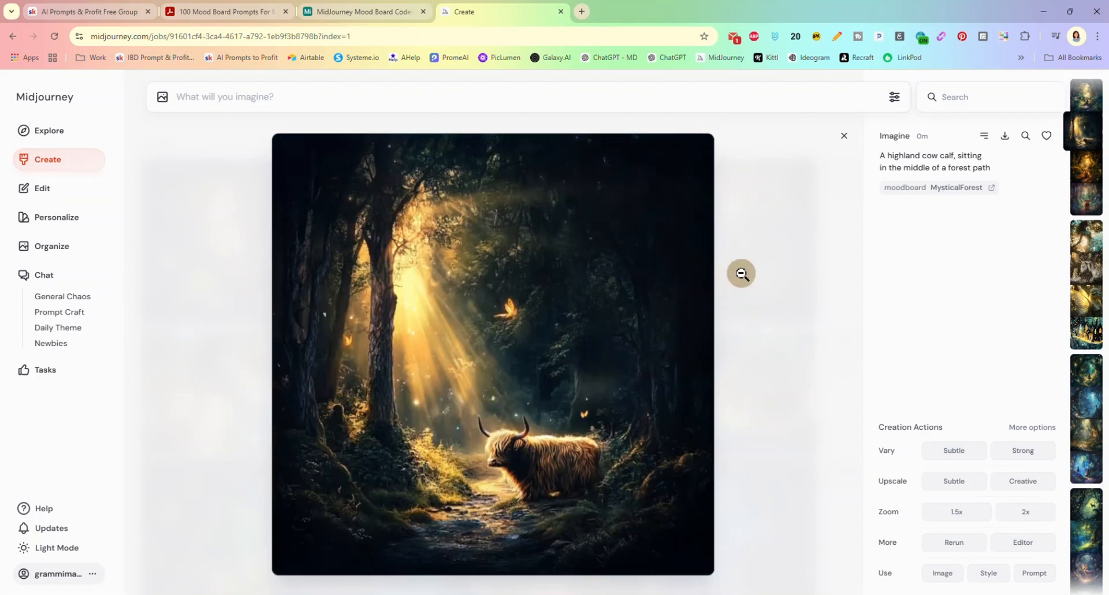
key("Right")
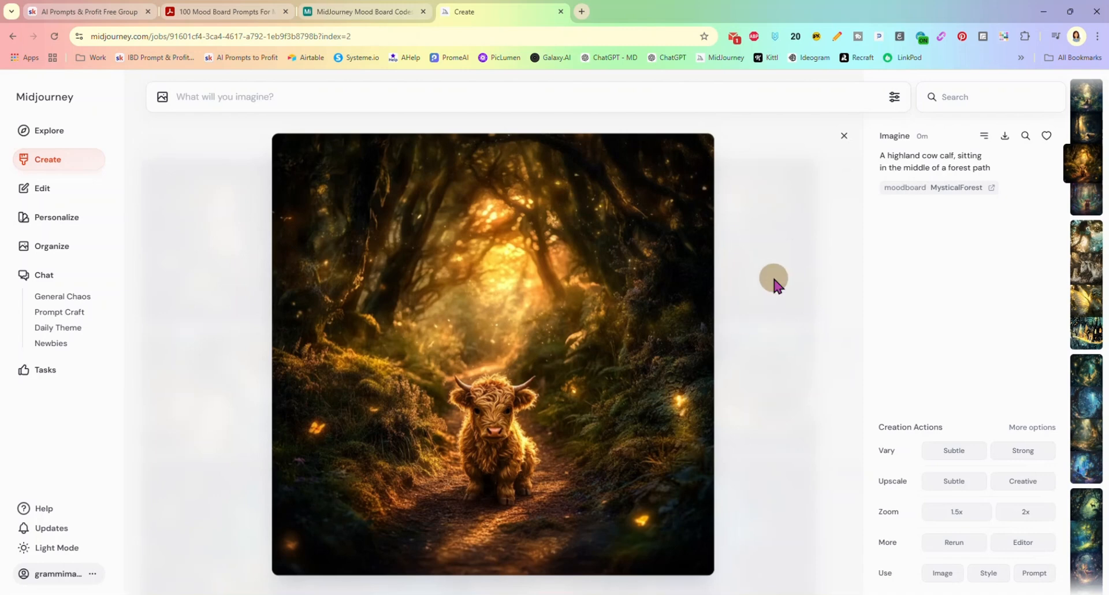
key("Right")
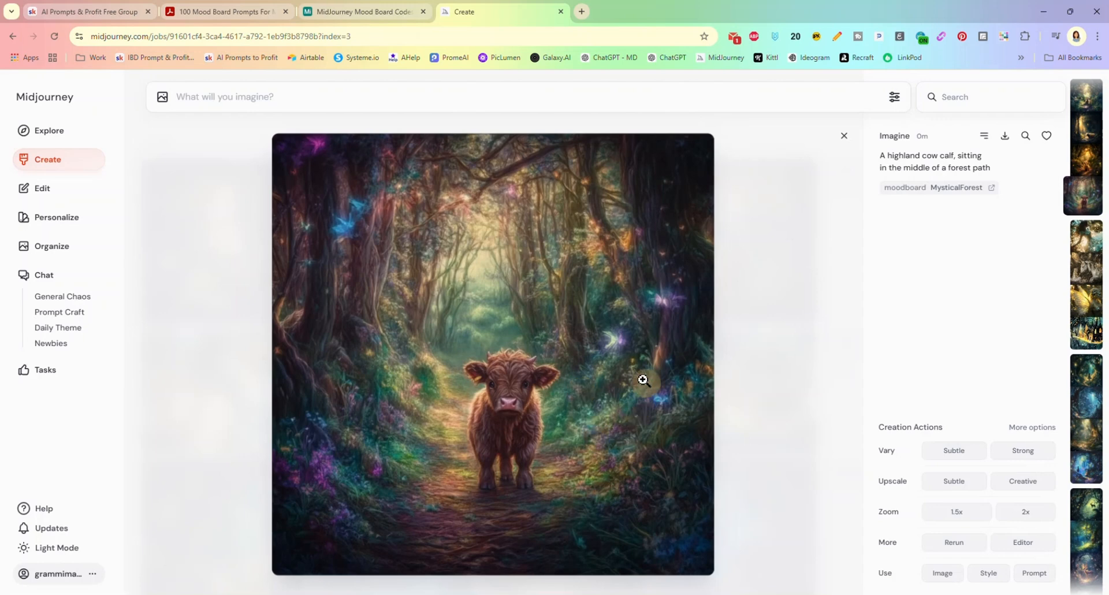
key("Left")
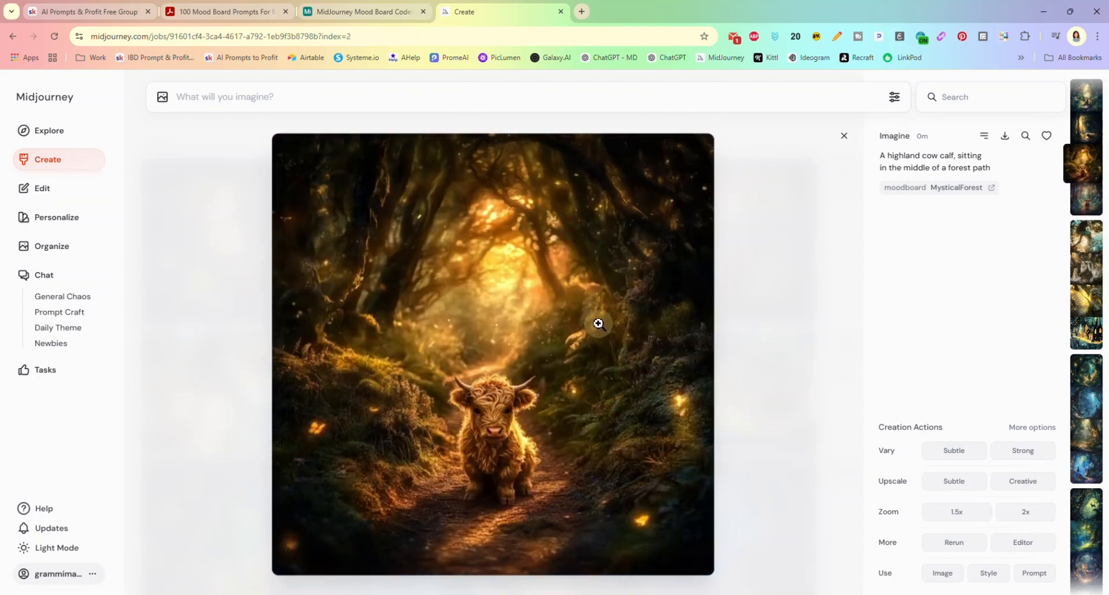
key("Left")
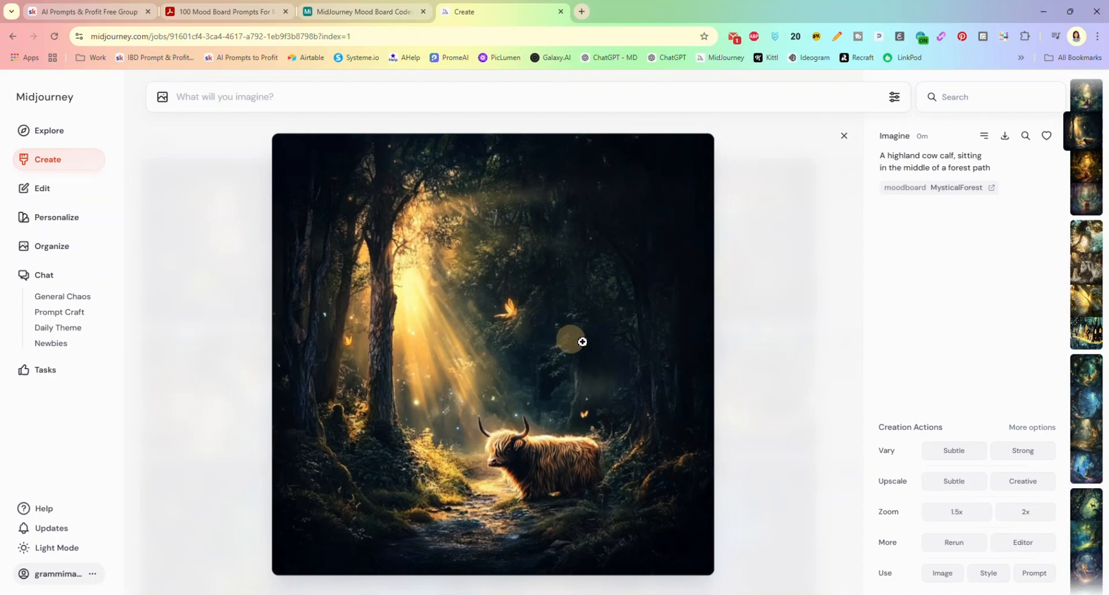
key("Left")
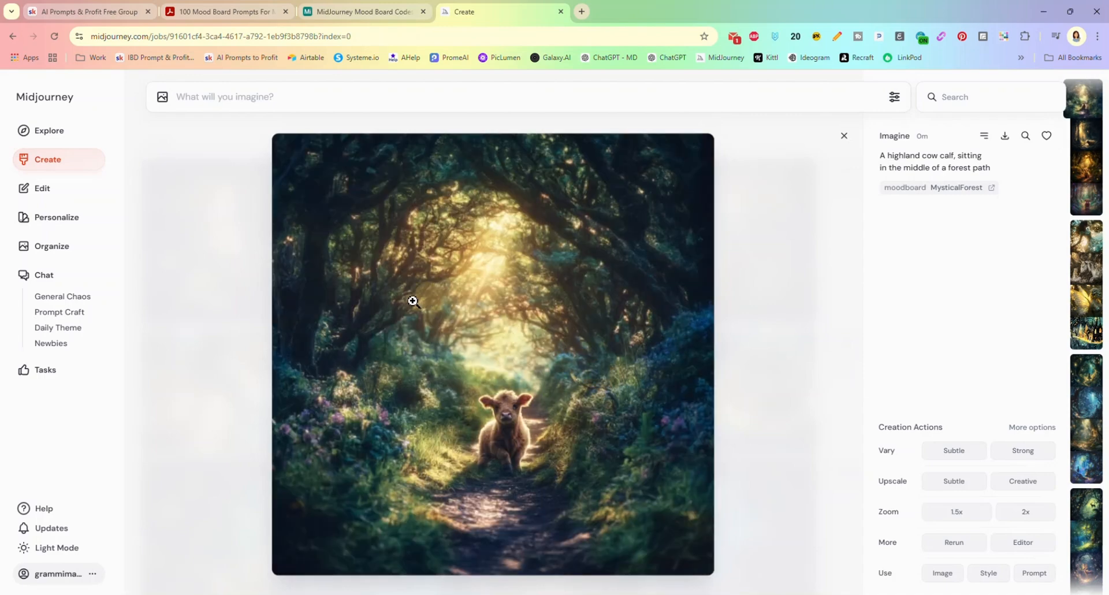
key("Right")
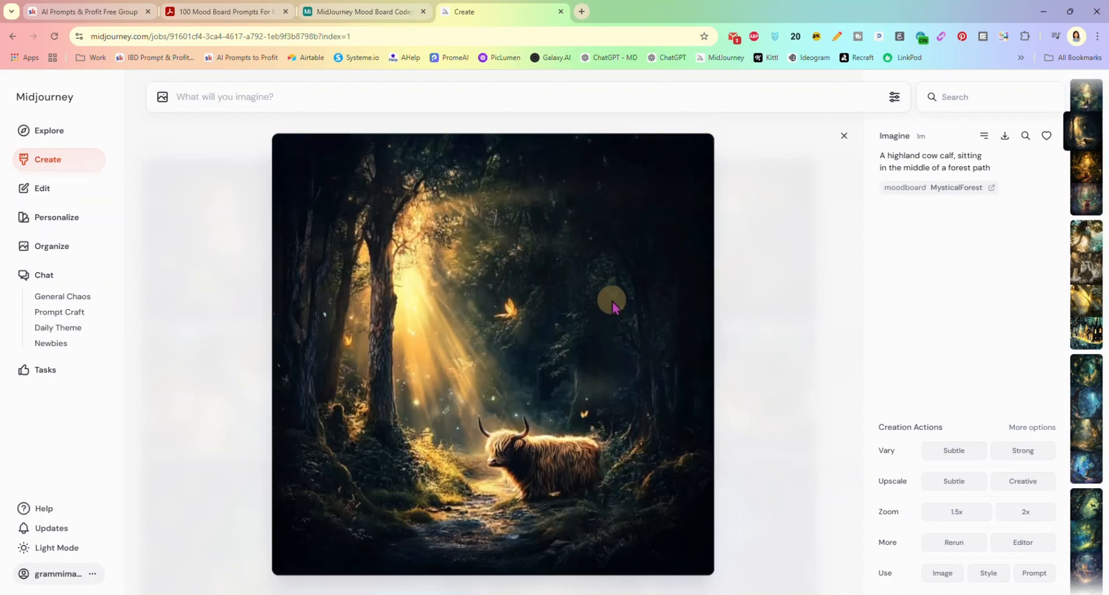
key("Right")
key("Right")
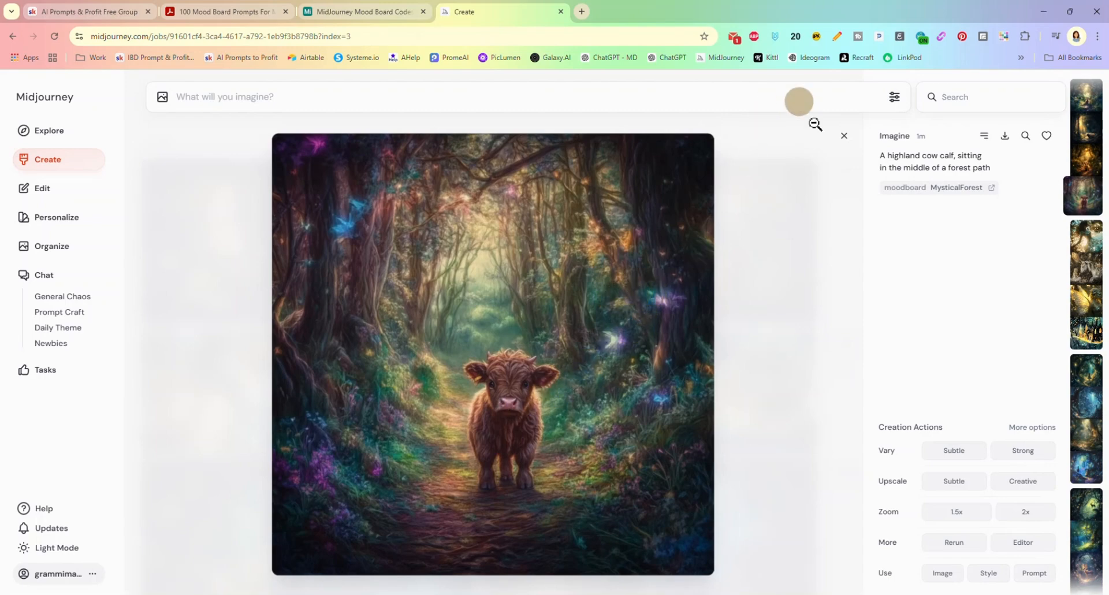
left_click(844, 135)
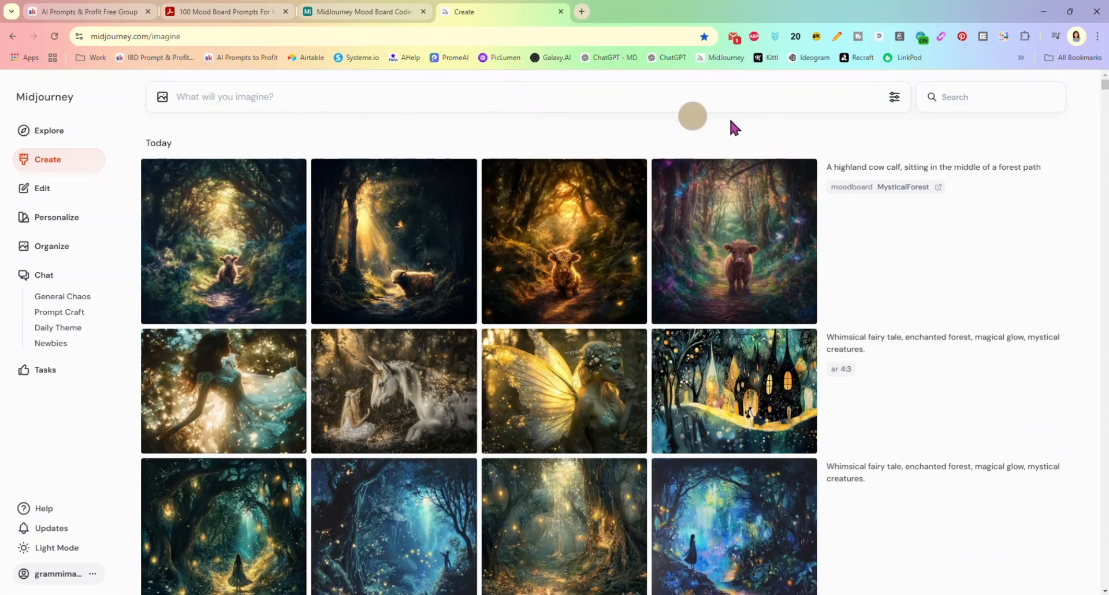
Step: Reuse the MysticalForest moodboard to generate images of "A young girl holding a bunch of balloons dressed in jeans and a tshirt"
left_click(889, 183)
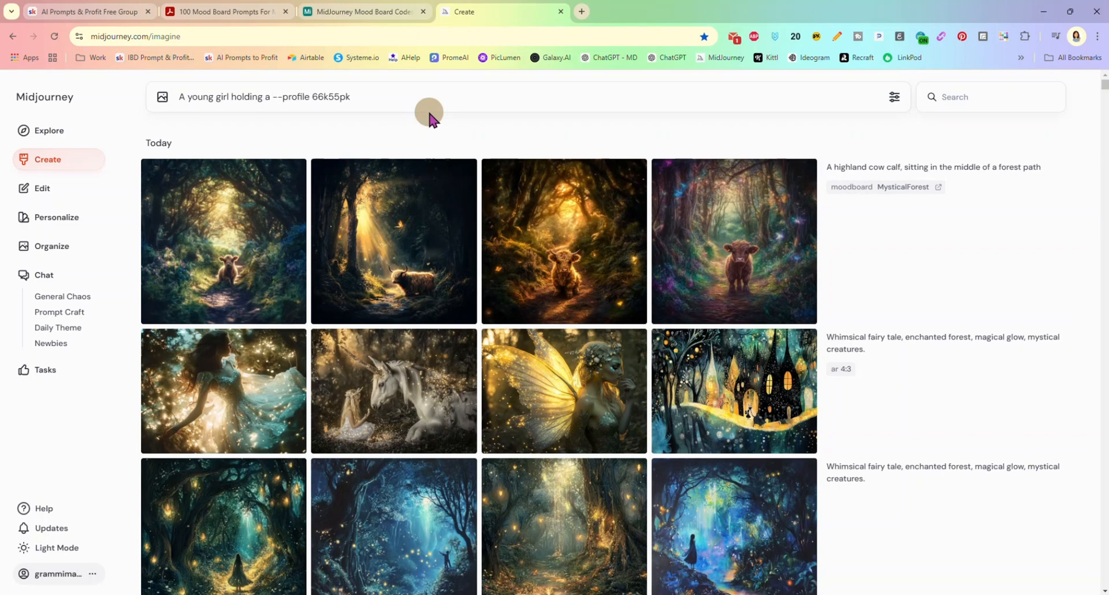
type("nch of ball")
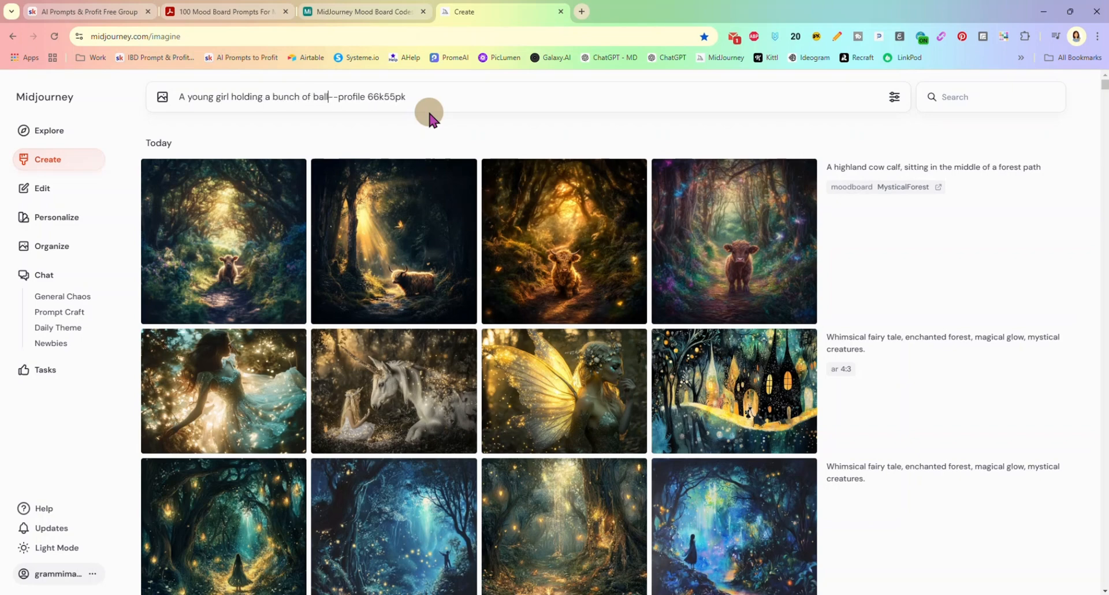
type("sed in jeans and")
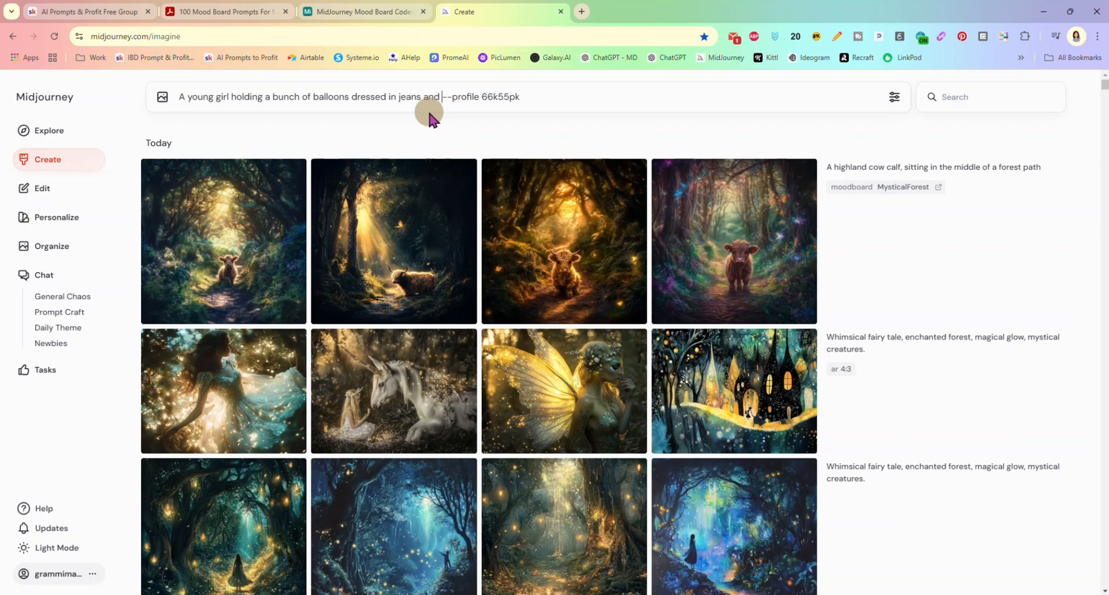
key("BackSpace")
key("BackSpace")
key("BackSpace")
key("Return")
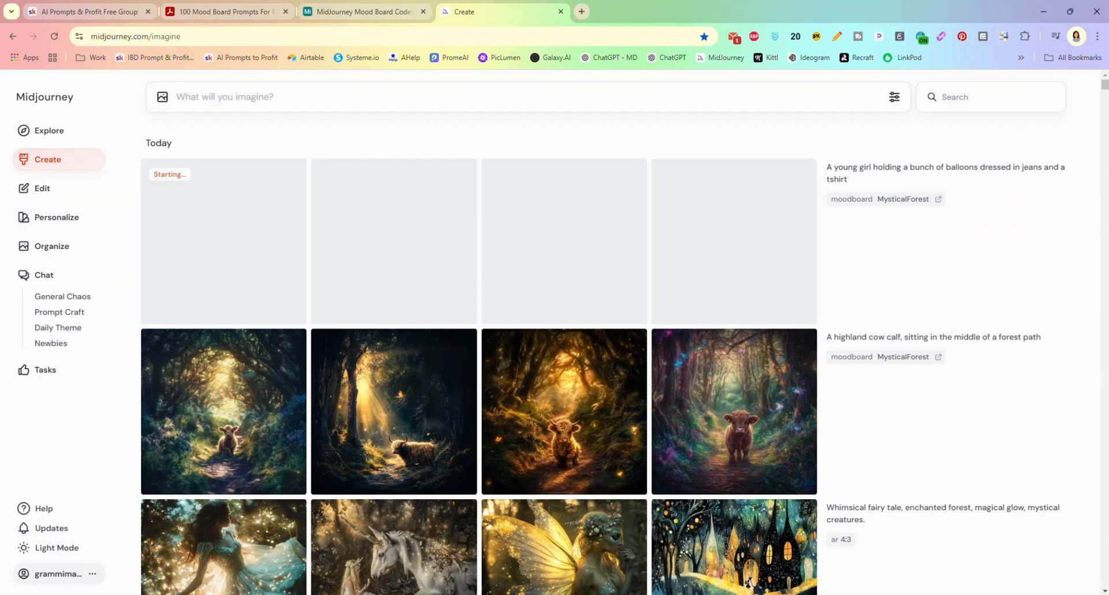
Step: View all four balloon girl images enlarged, and compare them with the other generated images in the creation feed
left_click(249, 231)
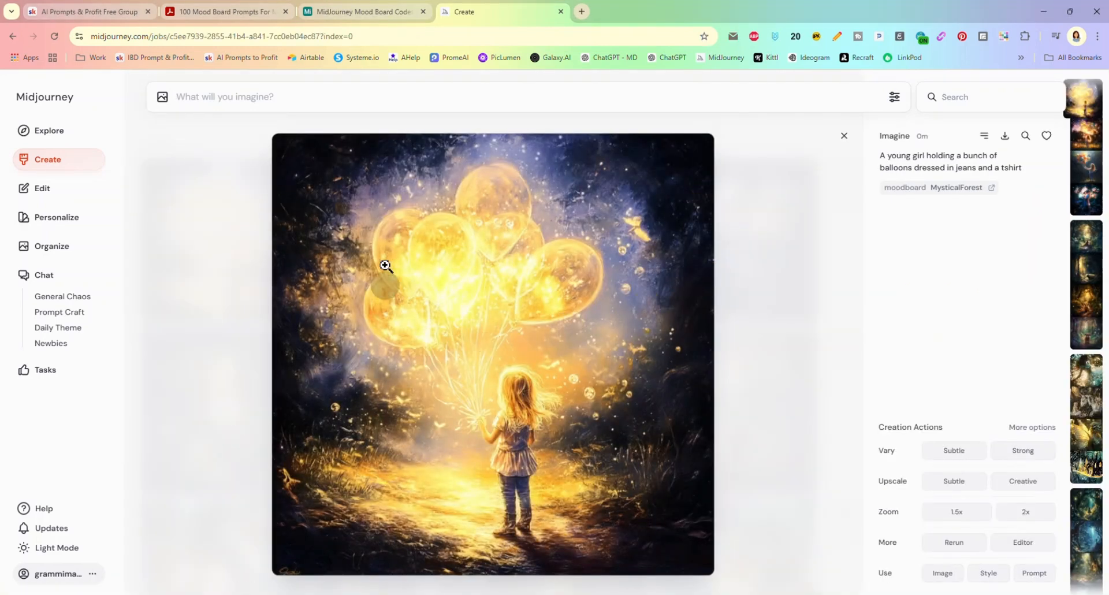
left_click(665, 287)
key("Right")
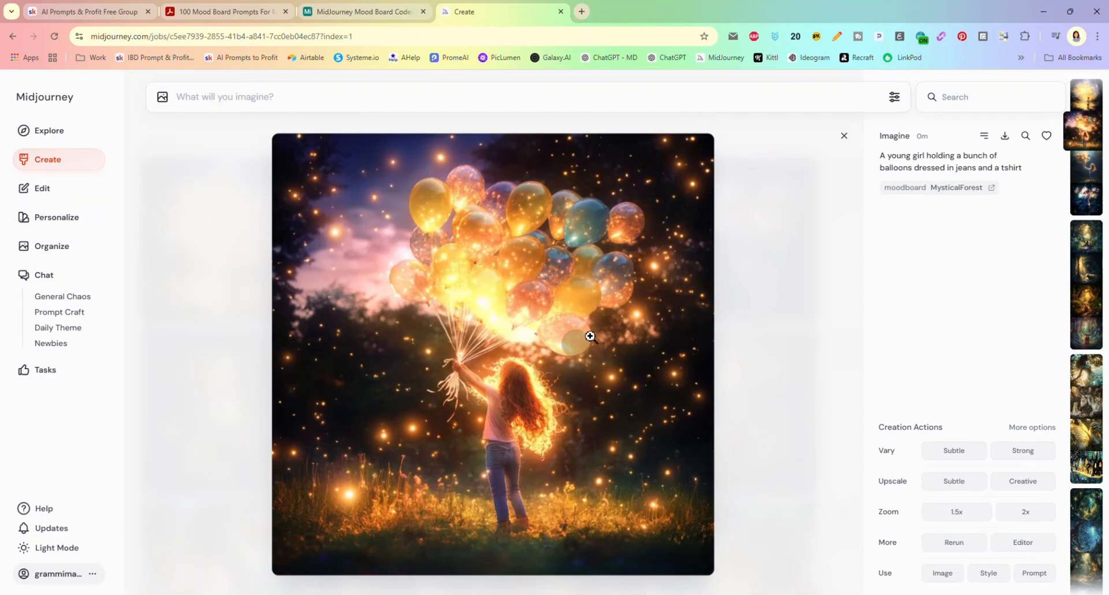
key("Right")
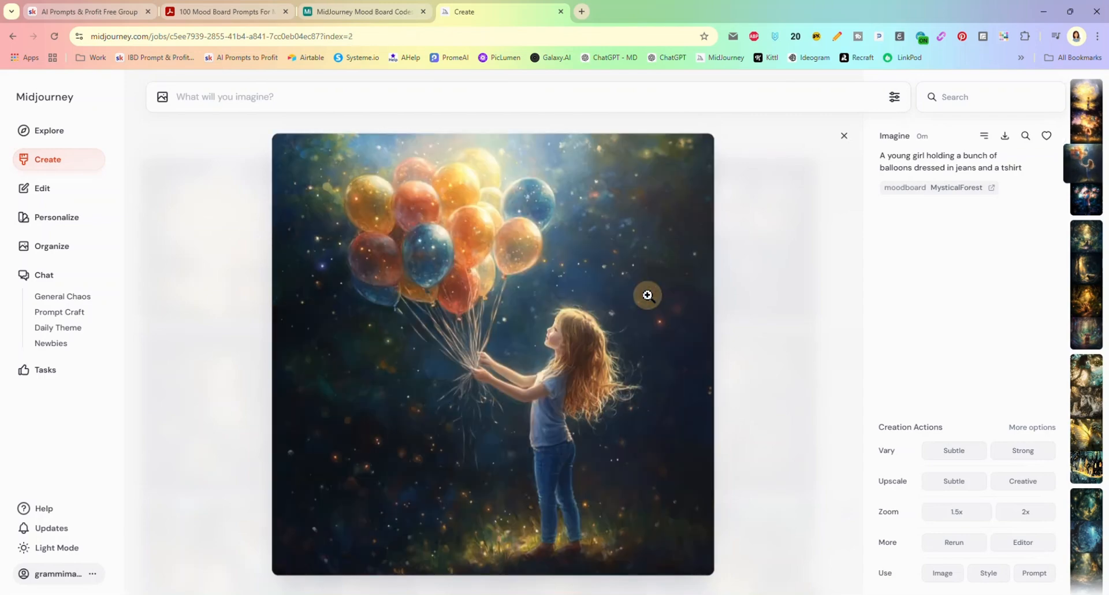
key("Right")
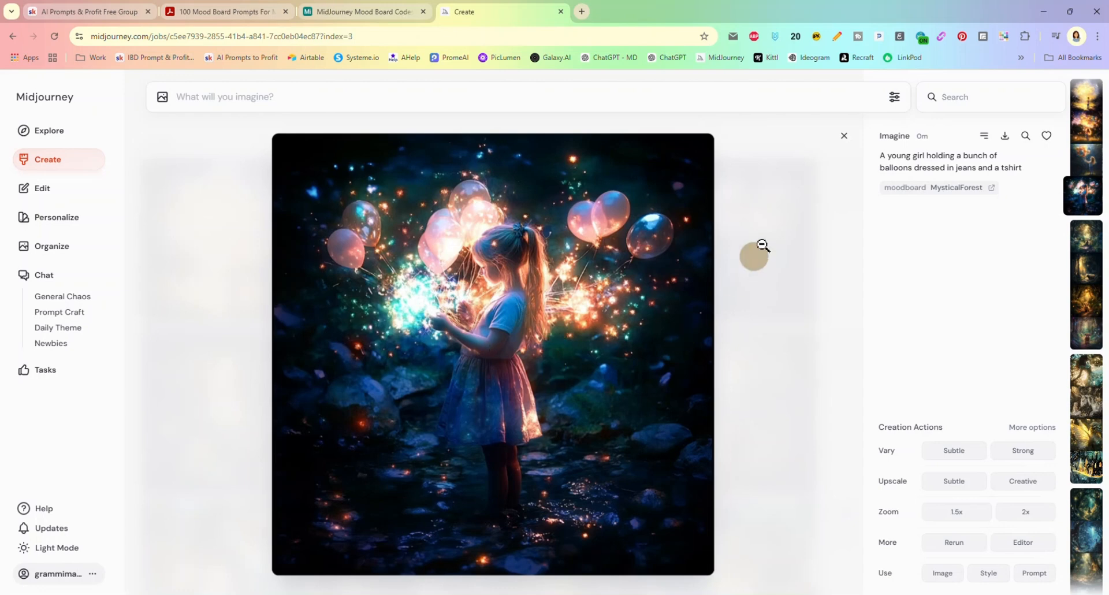
left_click(846, 137)
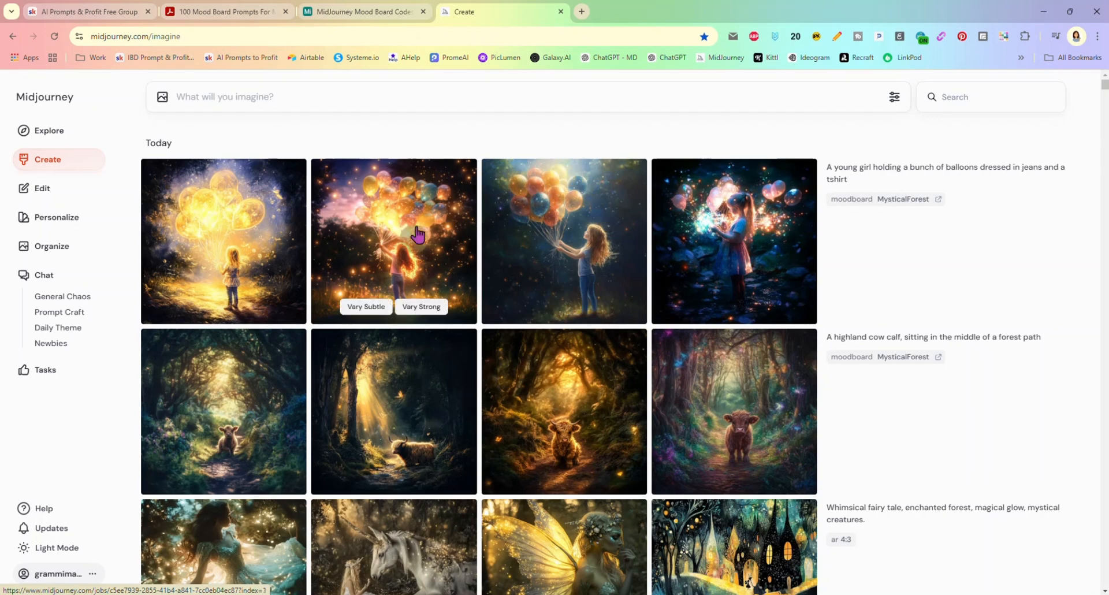
scroll(594, 282, "down", 1)
scroll(441, 322, "down", 4)
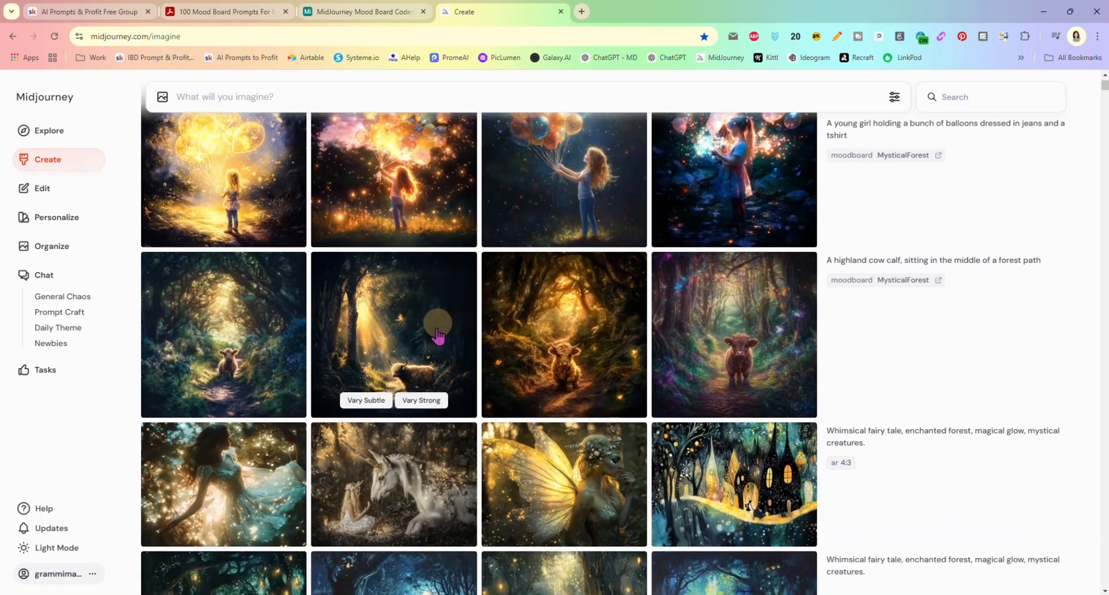
scroll(439, 324, "up", 5)
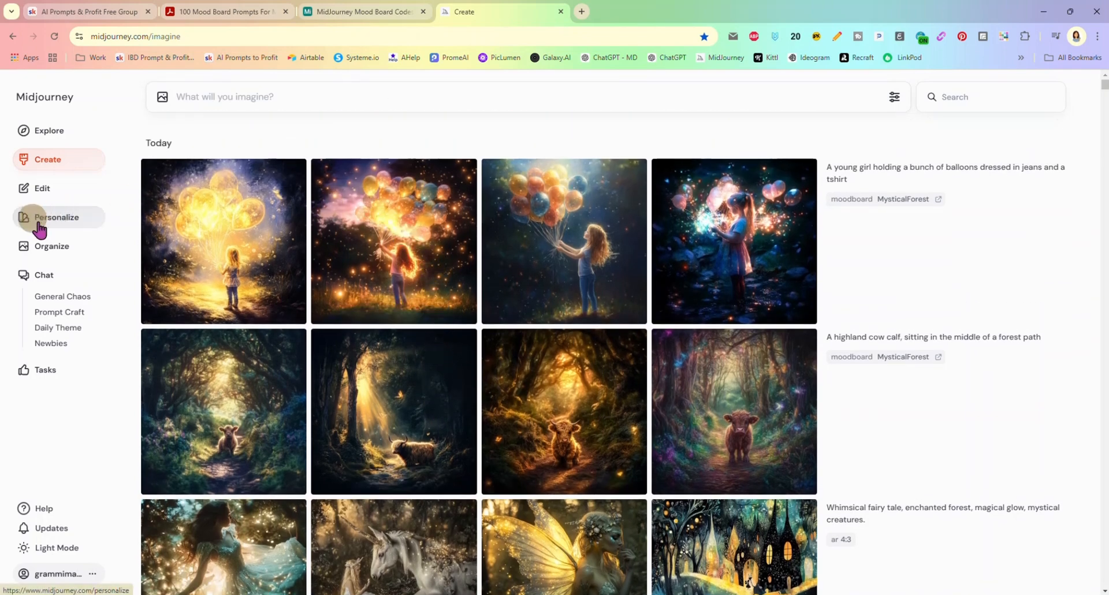
Step: Copy the MysticalForest moodboard's code from the personalization profiles and return to the image creation page
left_click(69, 224)
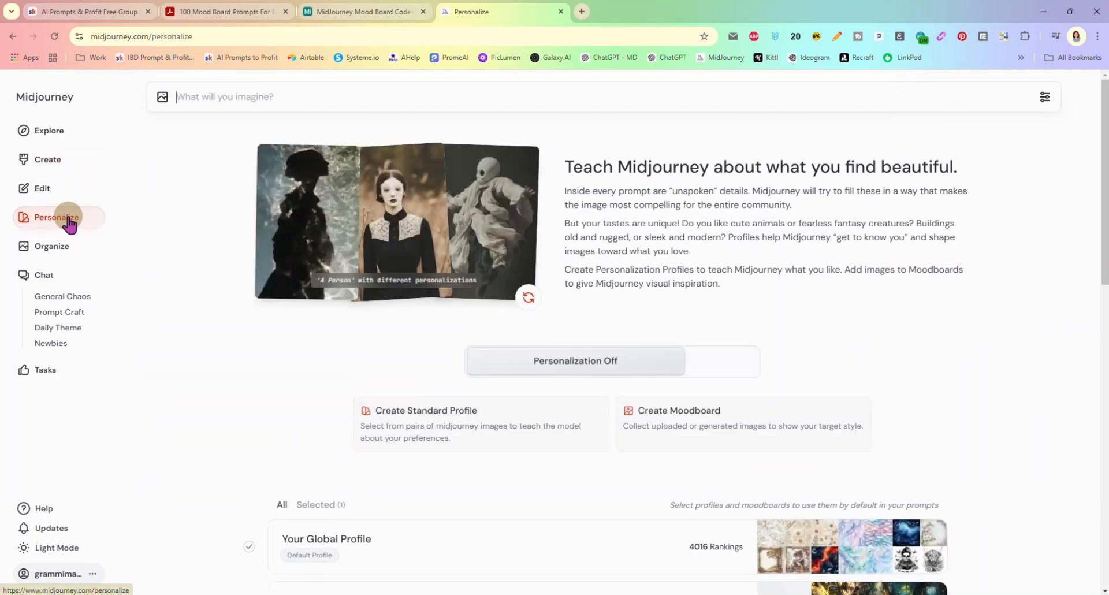
scroll(779, 271, "down", 4)
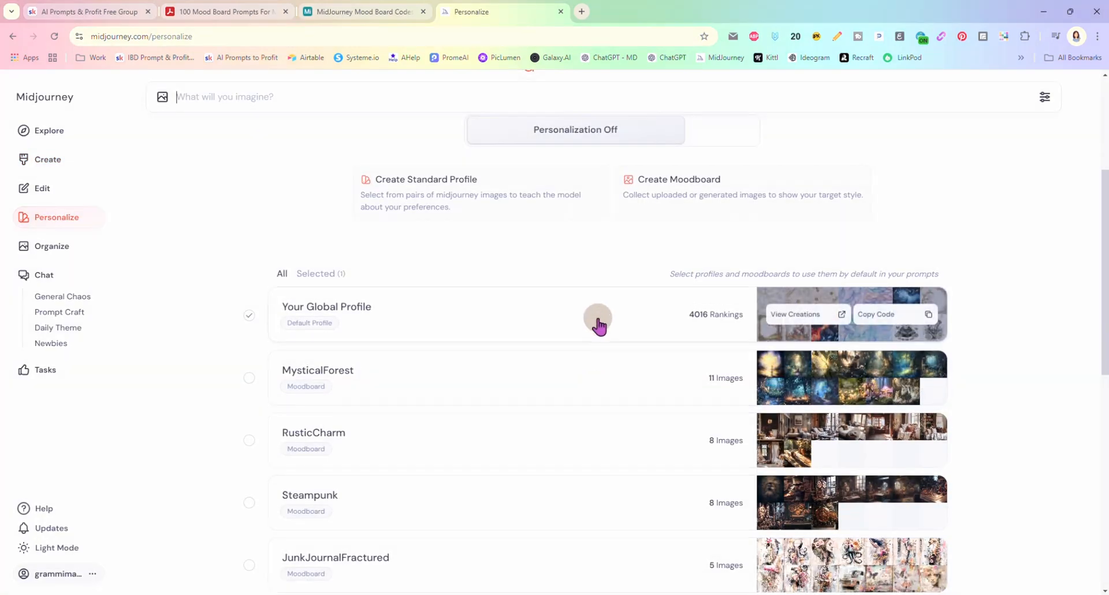
scroll(599, 322, "down", 1)
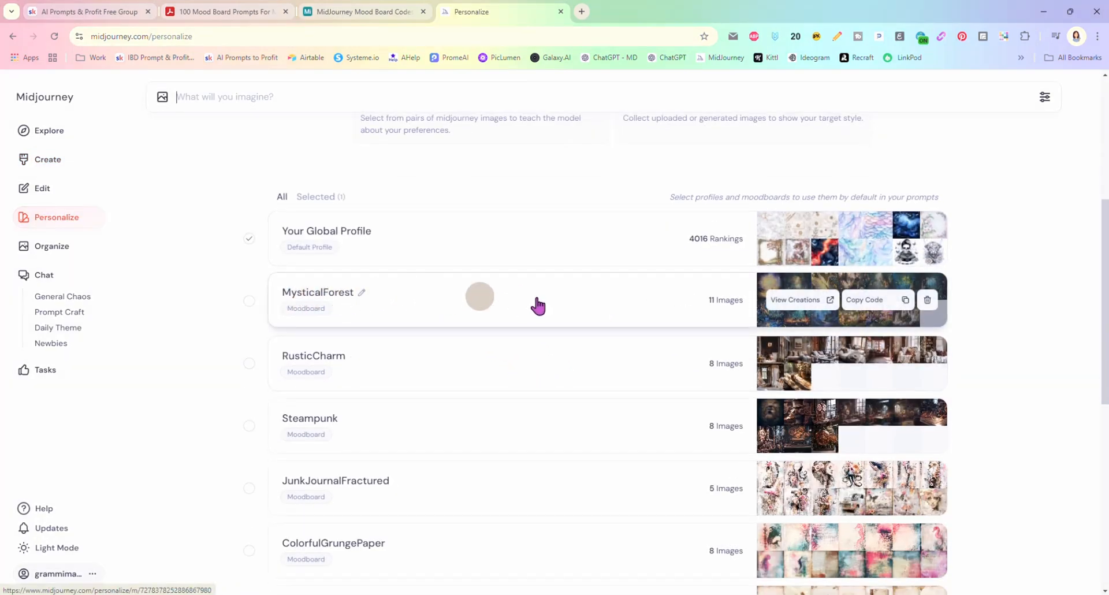
left_click(872, 301)
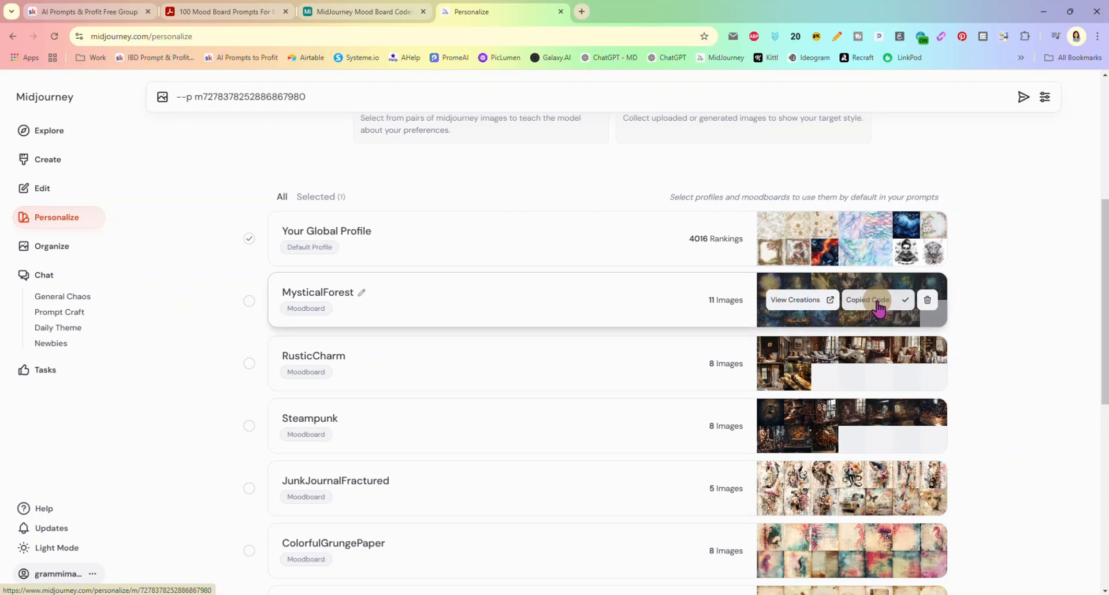
triple_click(260, 96)
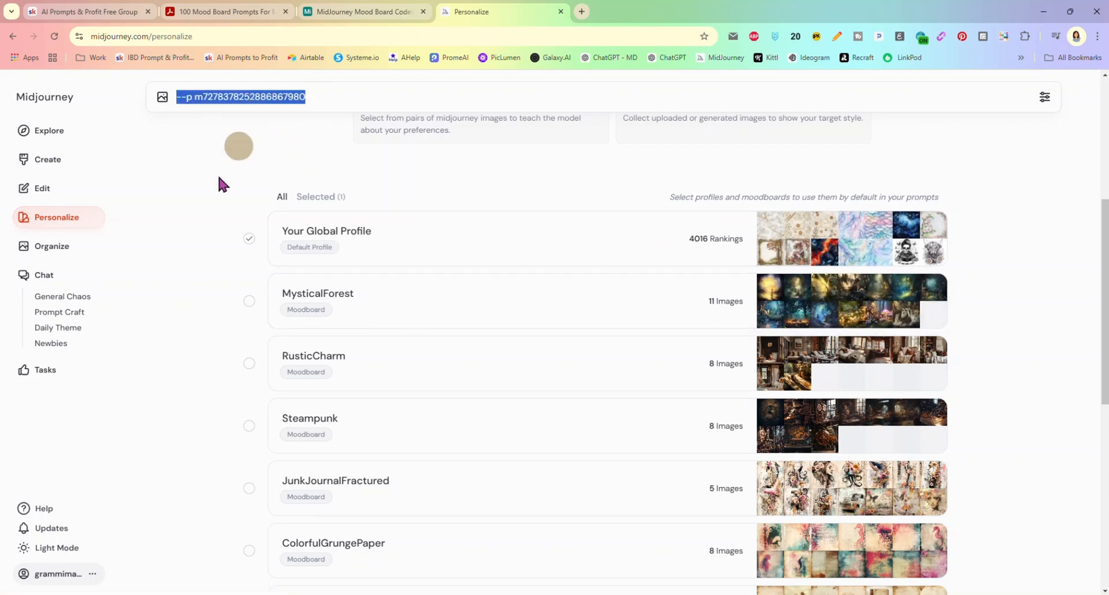
left_click(47, 160)
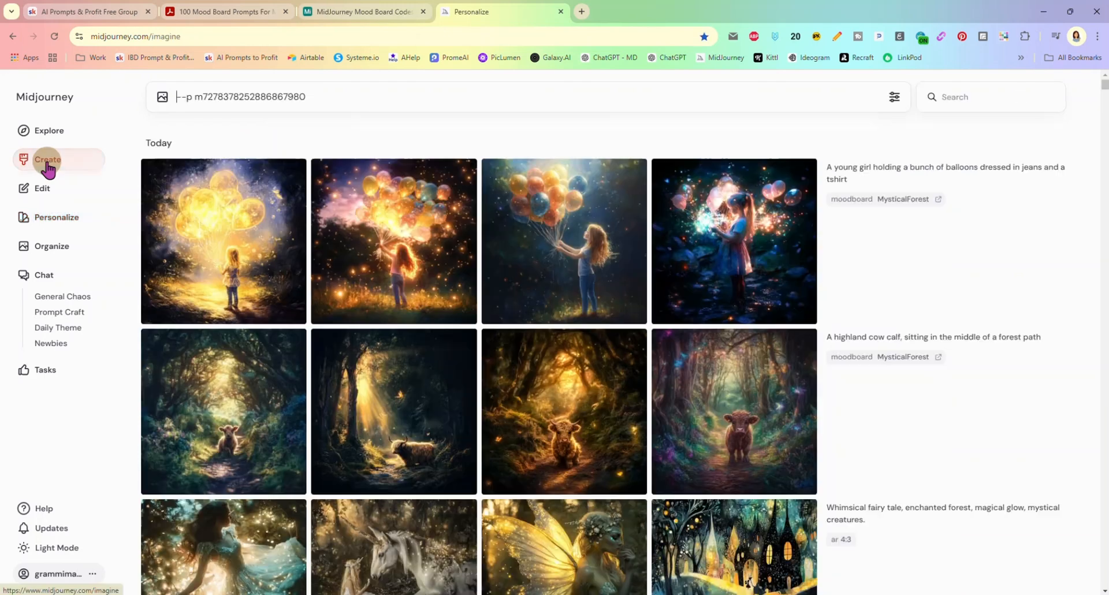
Step: Switch to the Airtable base MidJourney Mood Board Codes, add six empty records in Grid view, and return to the Gallery view
left_click(374, 12)
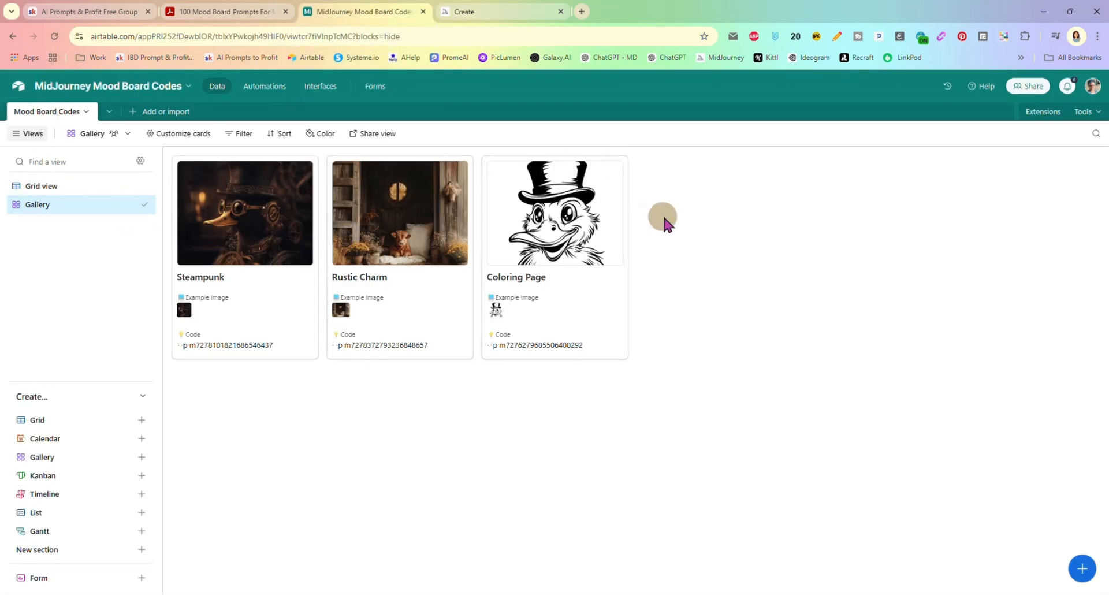
left_click(110, 186)
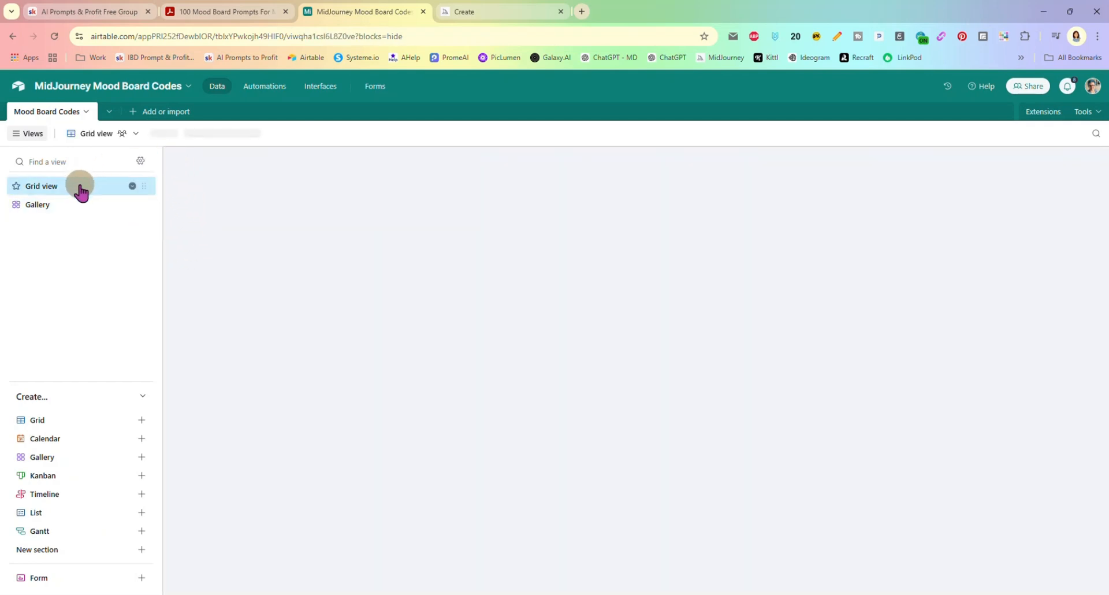
left_click(173, 230)
left_click(173, 248)
left_click(173, 266)
left_click(174, 284)
left_click(174, 304)
left_click(173, 322)
left_click(42, 205)
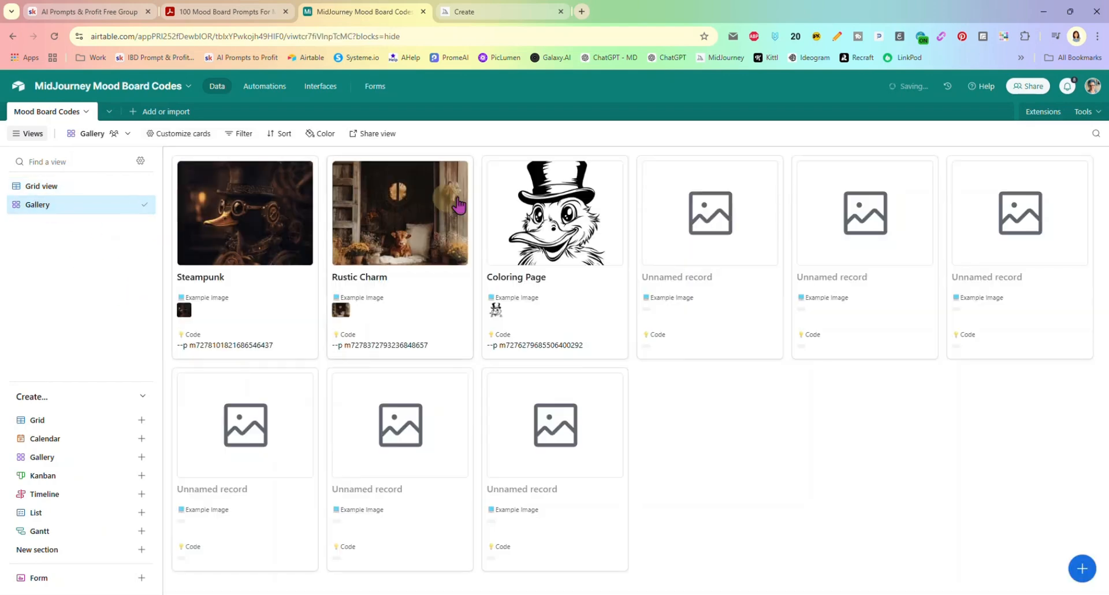
left_click(696, 276)
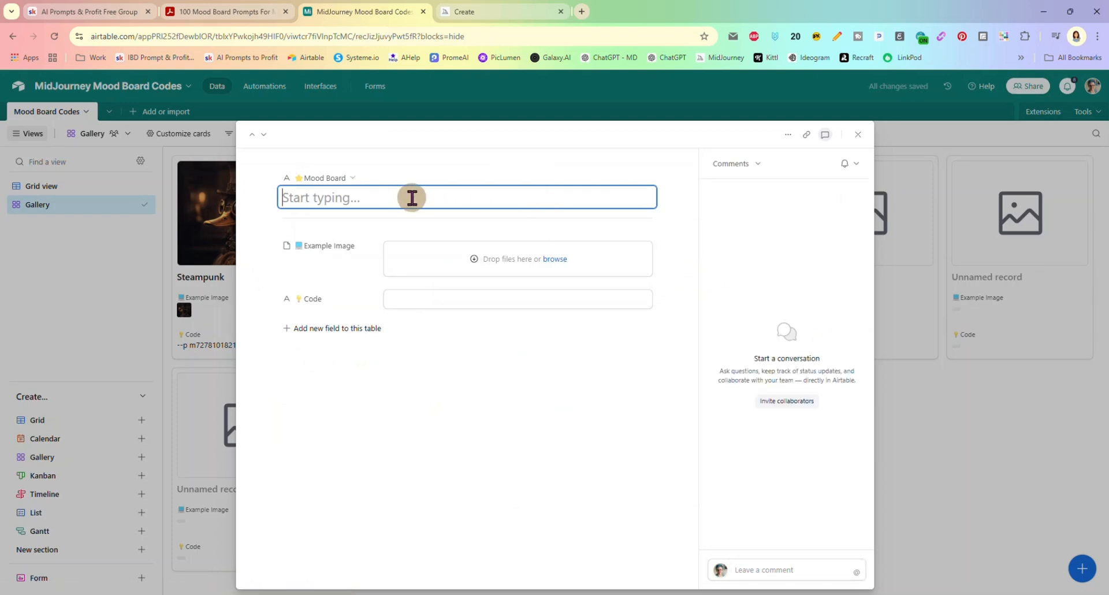
left_click(393, 249)
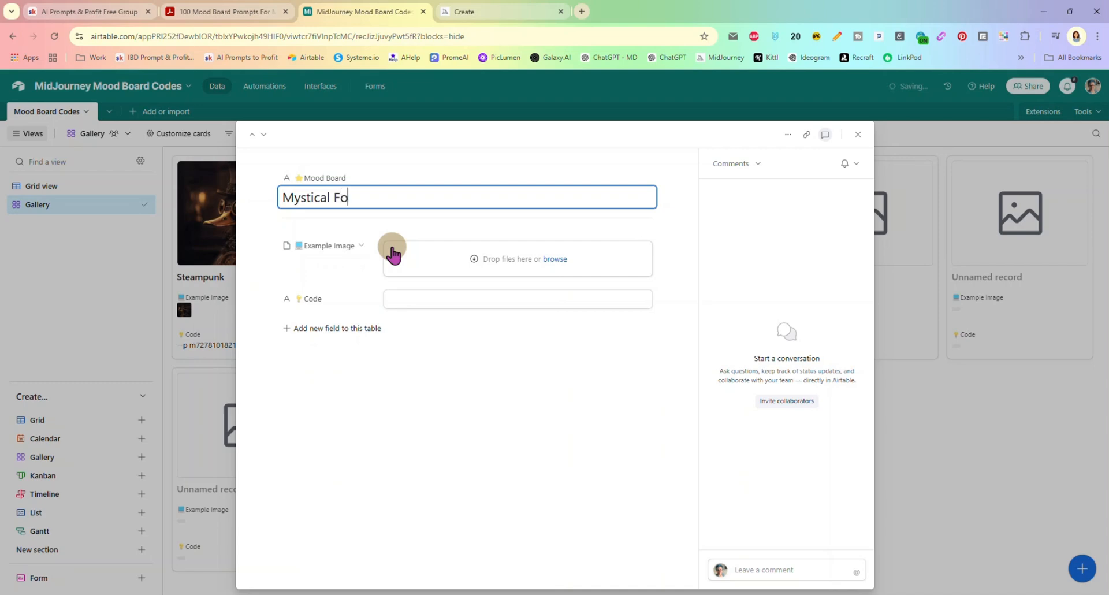
left_click(453, 299)
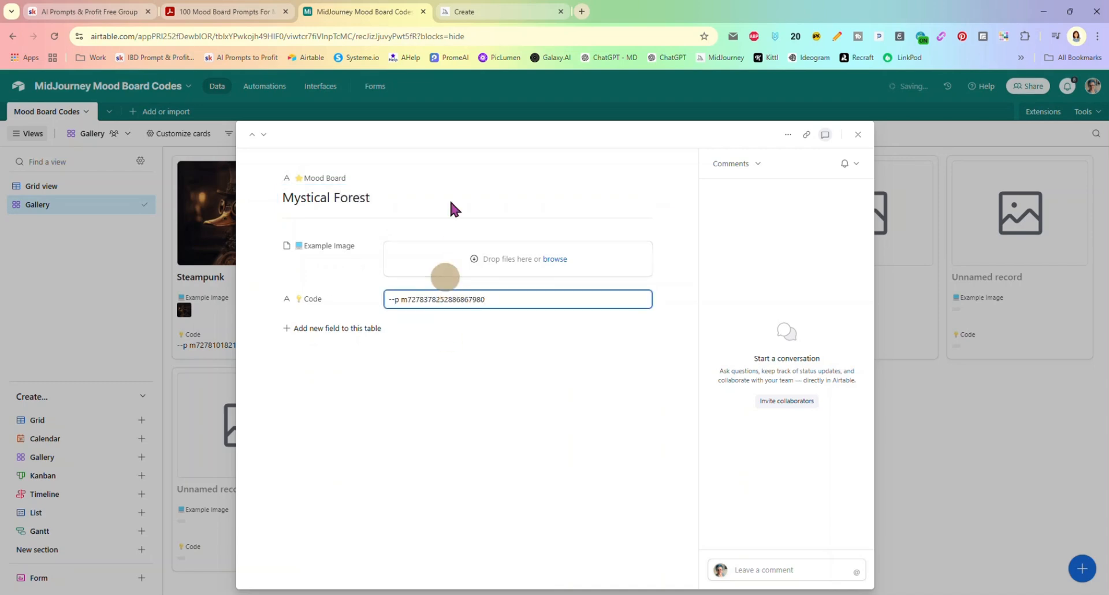
Step: Attach Midjourney's fourth highland cow calf image from the forest path results as the Mystical Forest record's example image in Airtable
left_click(482, 13)
scroll(672, 370, "down", 1)
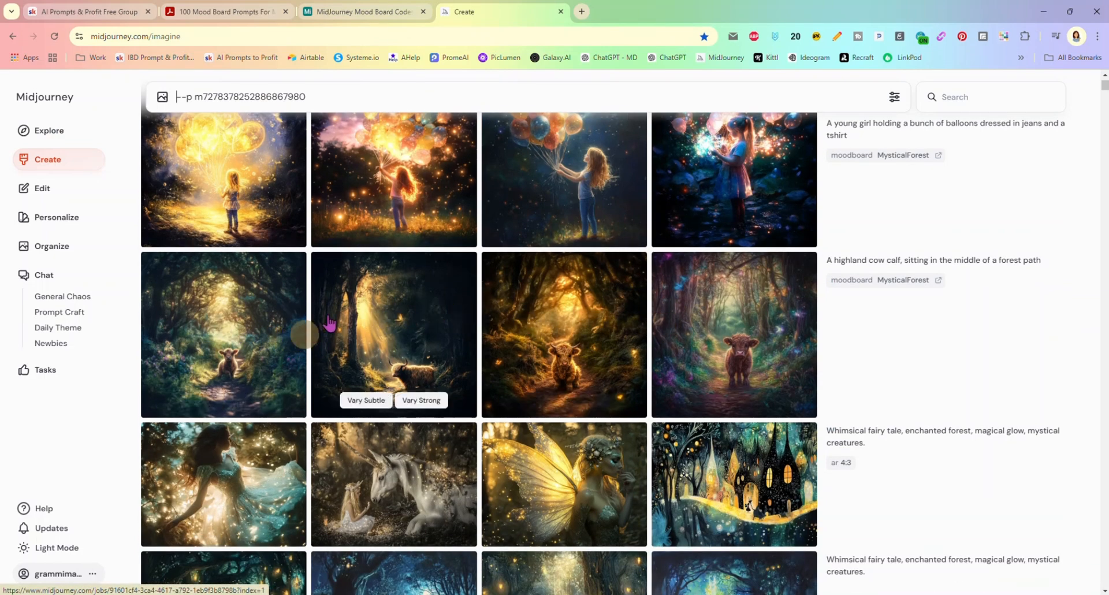
left_click_drag(734, 358, 494, 248)
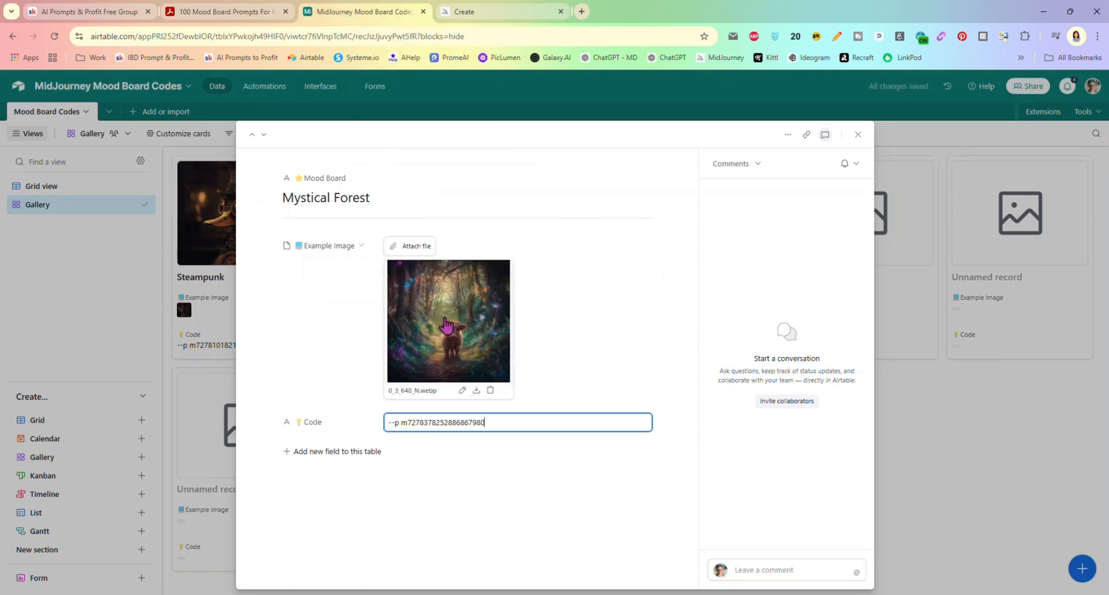
left_click(857, 134)
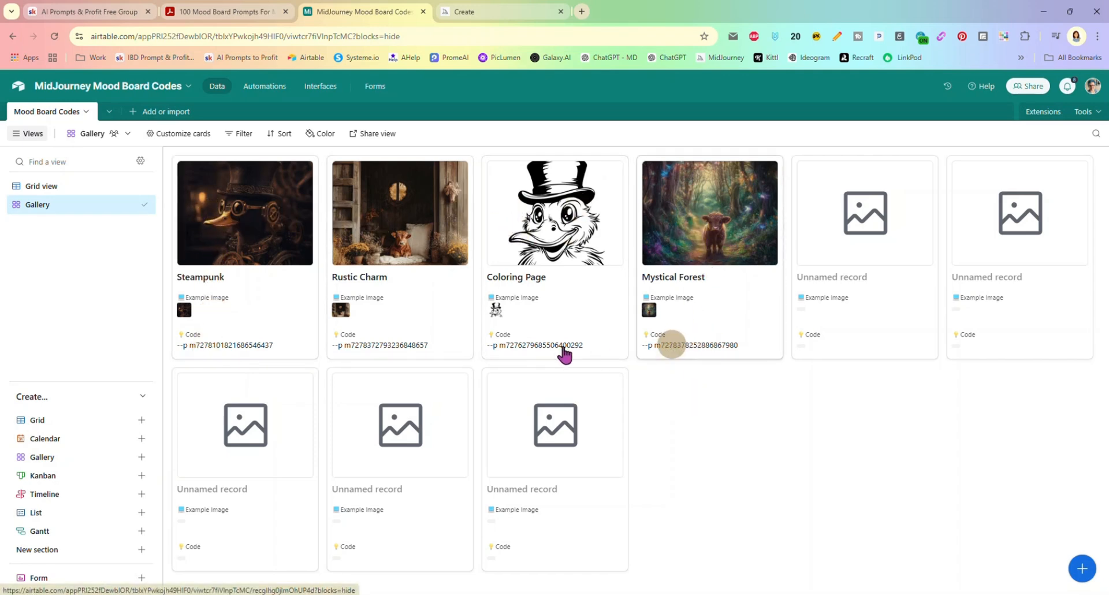
left_click(232, 349)
double_click(487, 421)
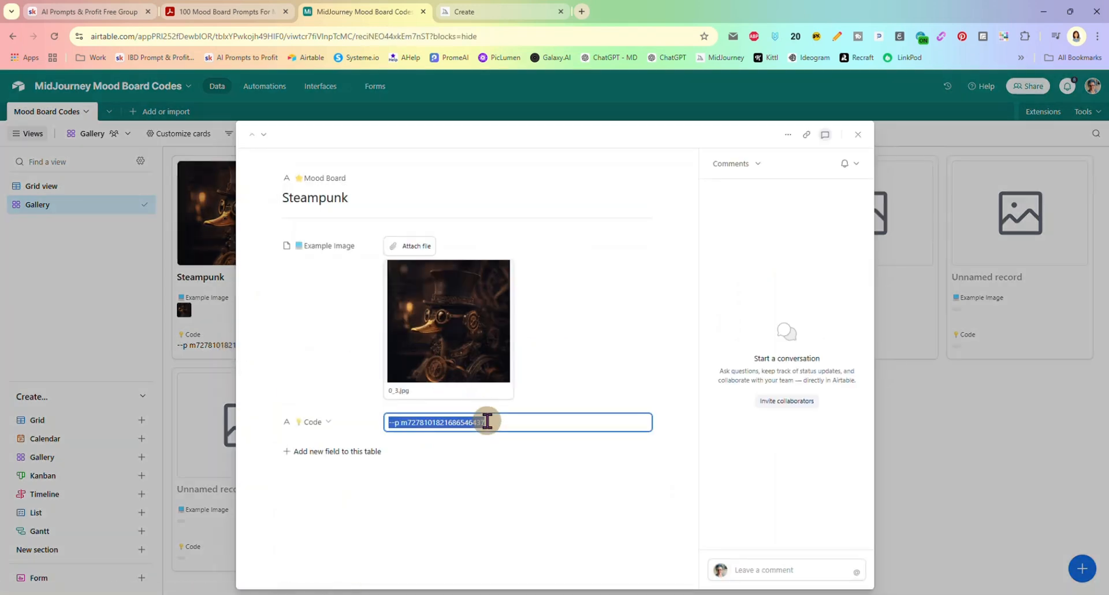
left_click(858, 134)
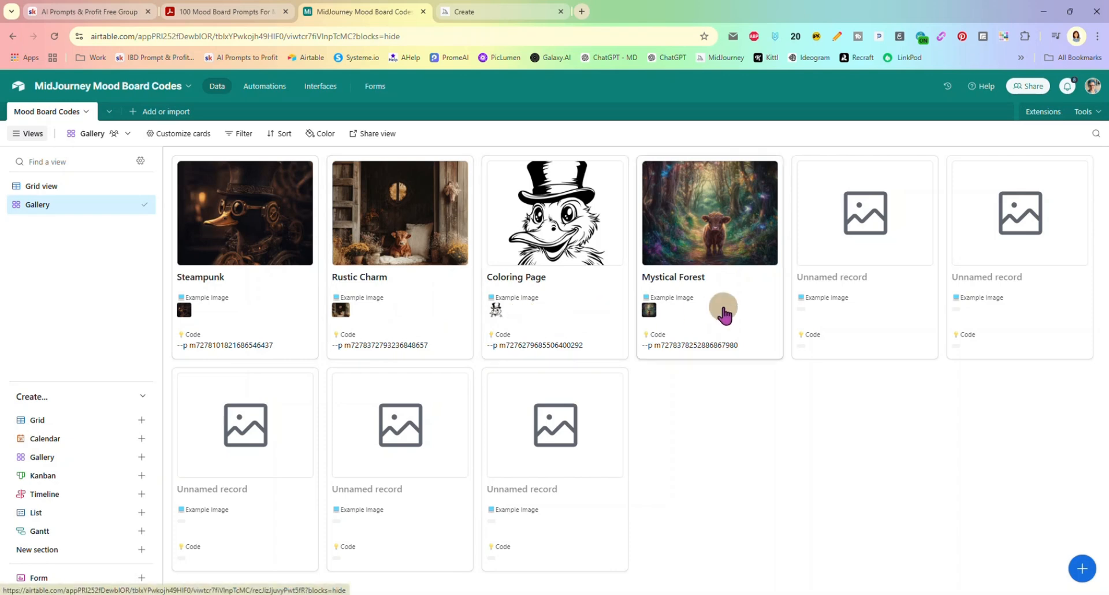
left_click(509, 11)
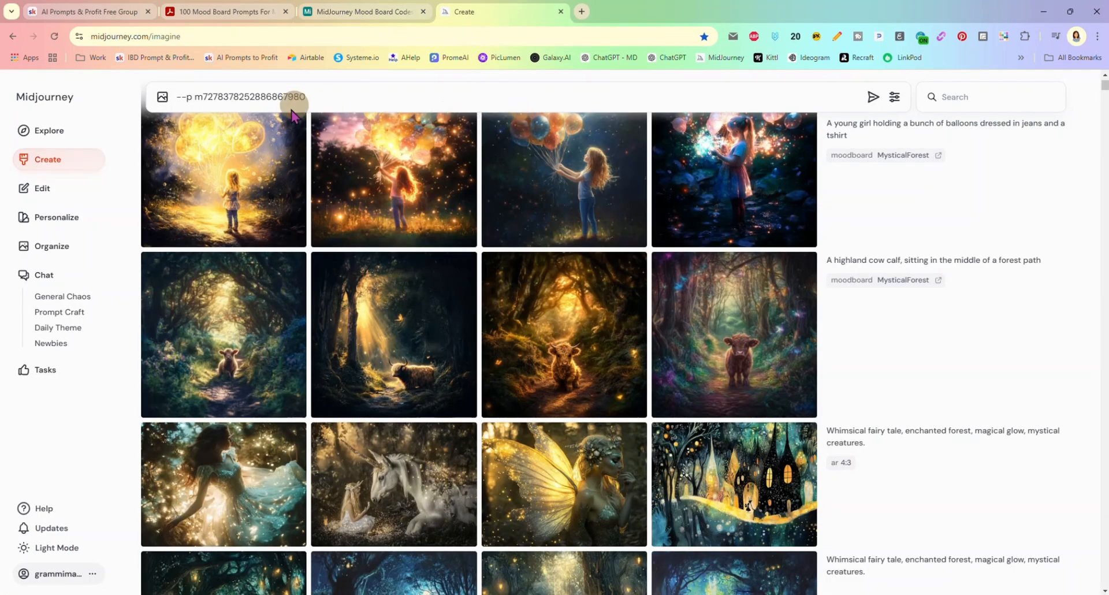
scroll(347, 144, "up", 2)
triple_click(336, 97)
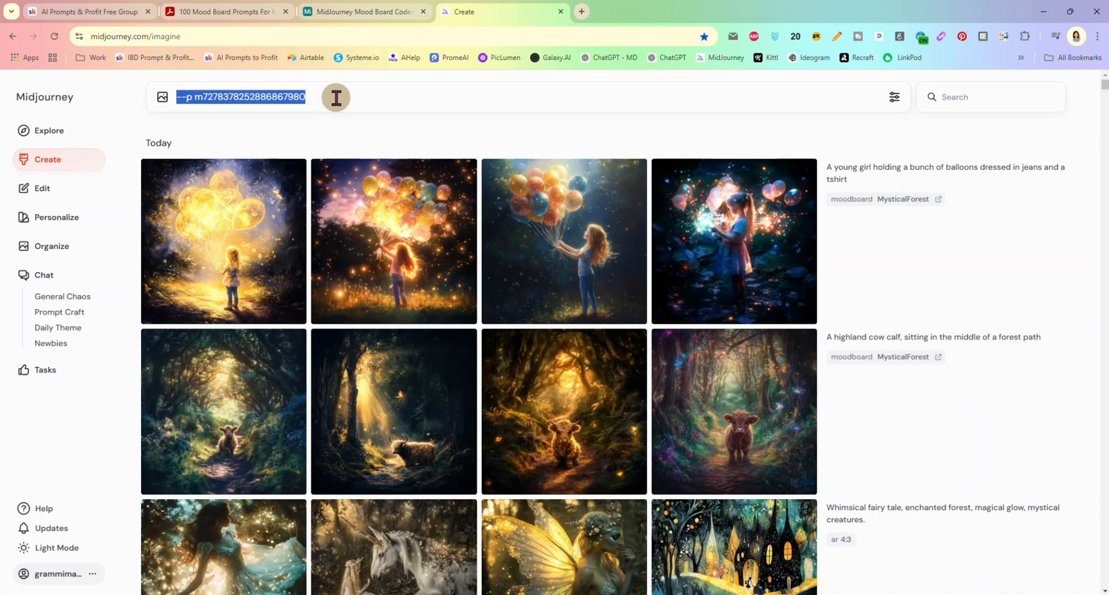
key("ctrl+v")
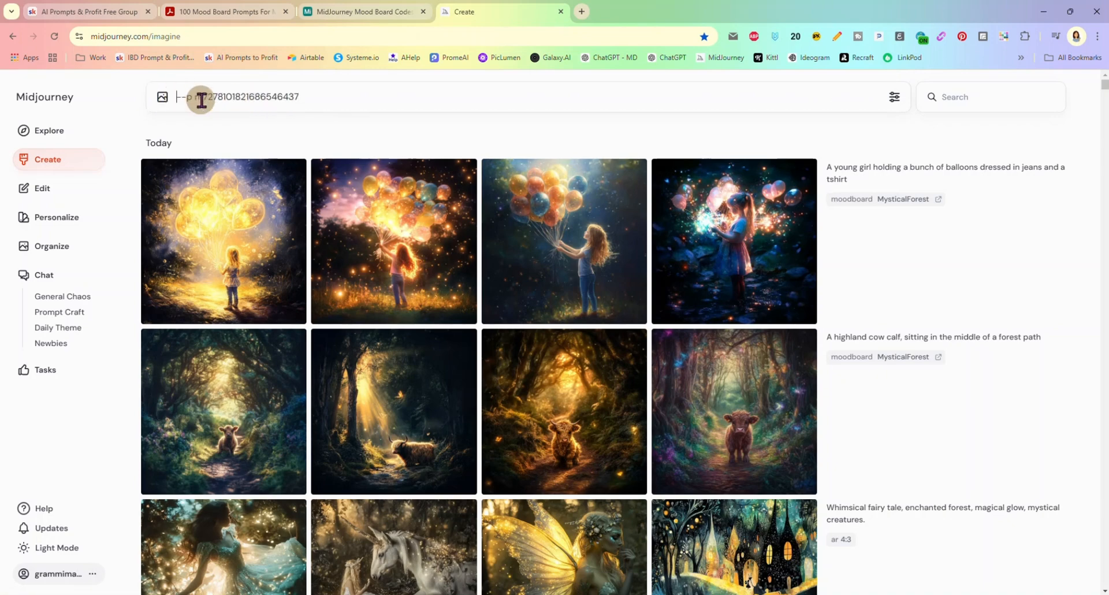
Step: Add "A highland cow calf wearing top hat and tails, anthropomorphic" before the Steampunk code and generate the images
left_click(175, 98)
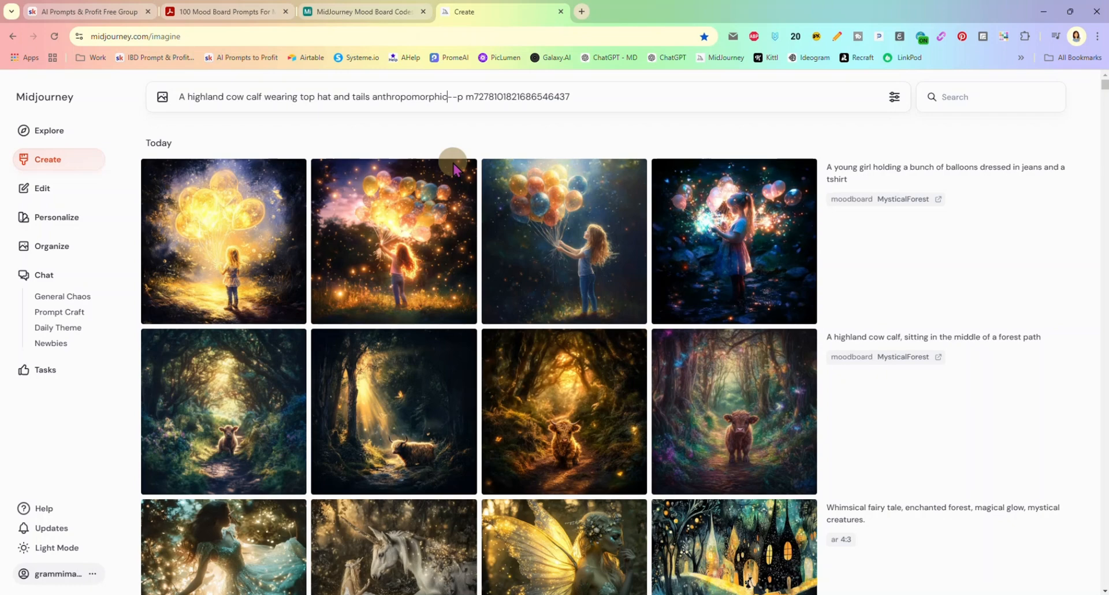
left_click(370, 97)
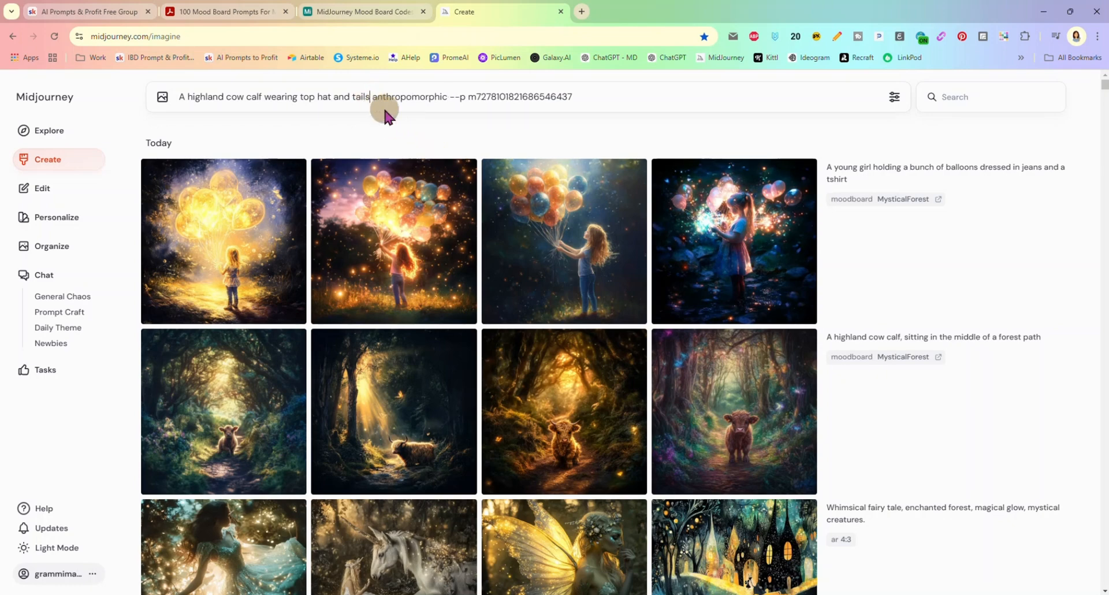
type(",")
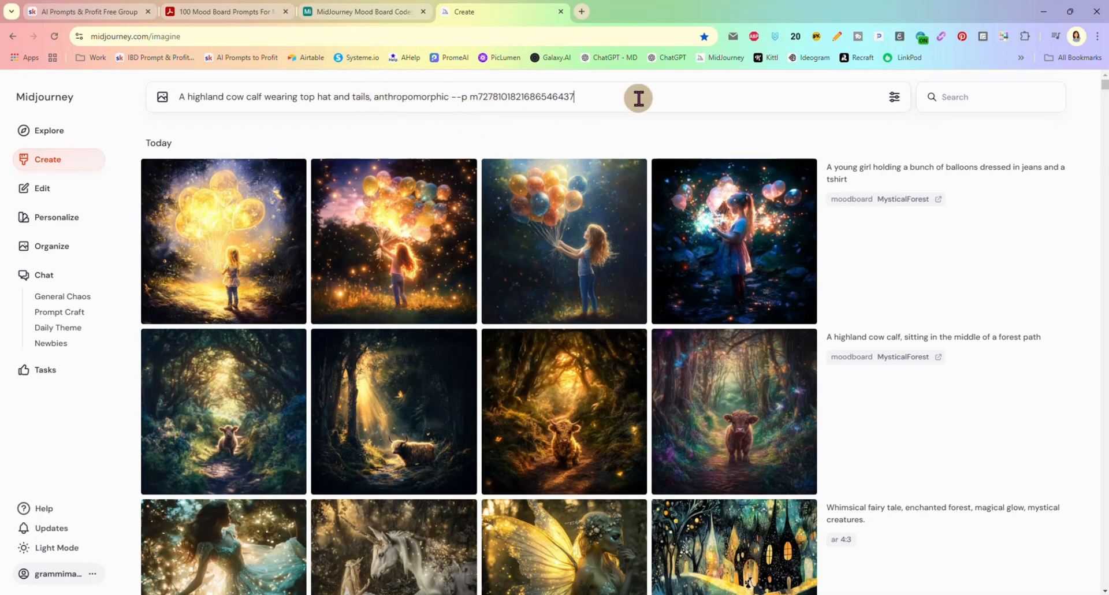
key("Return")
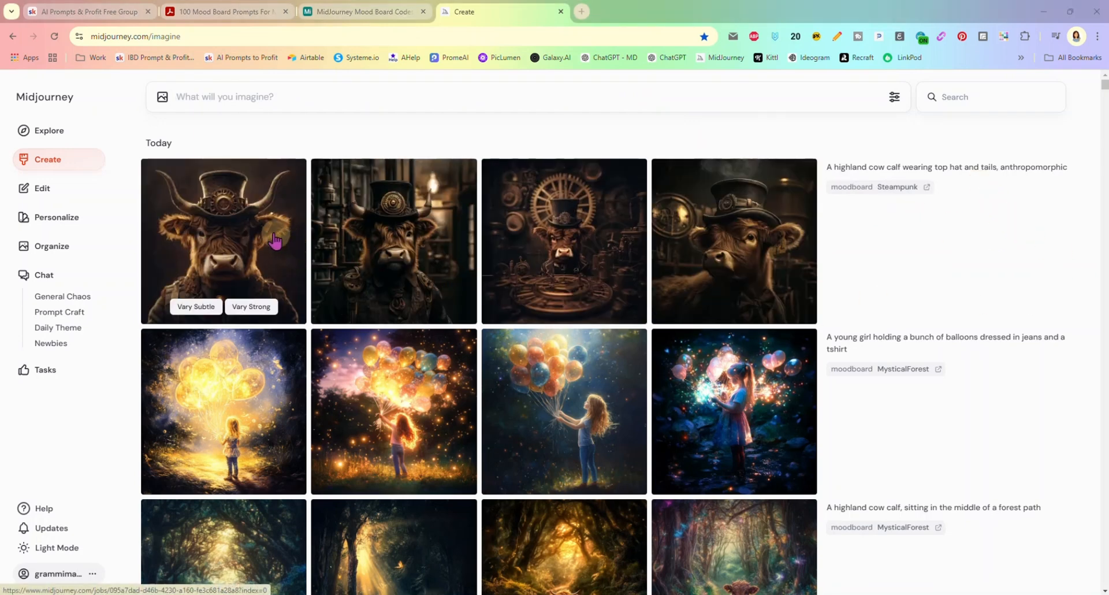
Step: View all four Steampunk highland cow calf images enlarged and return to the creation feed
left_click(272, 231)
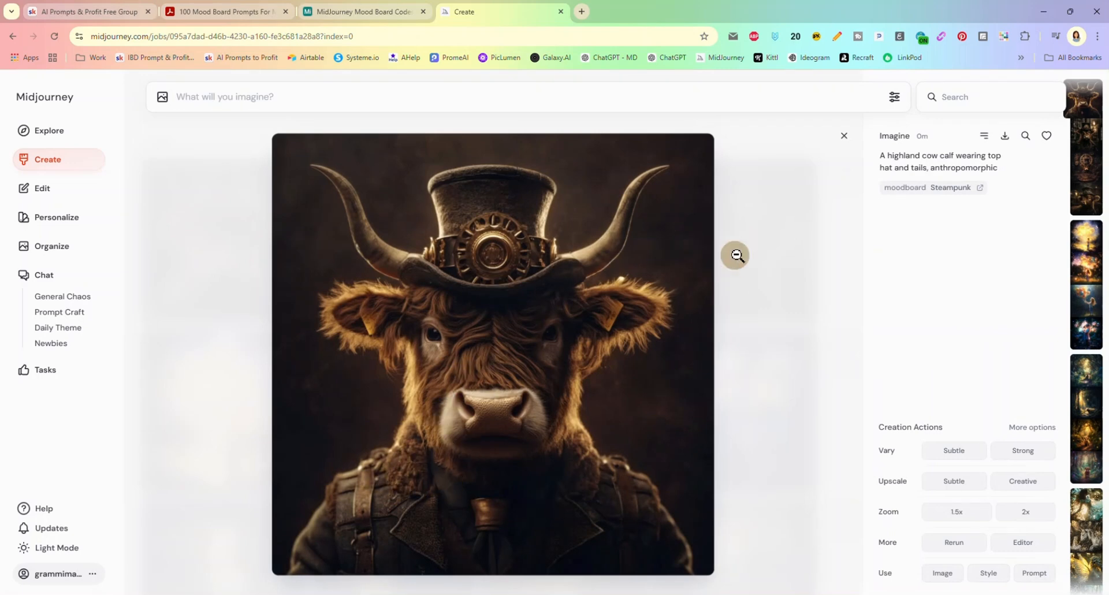
key("Right")
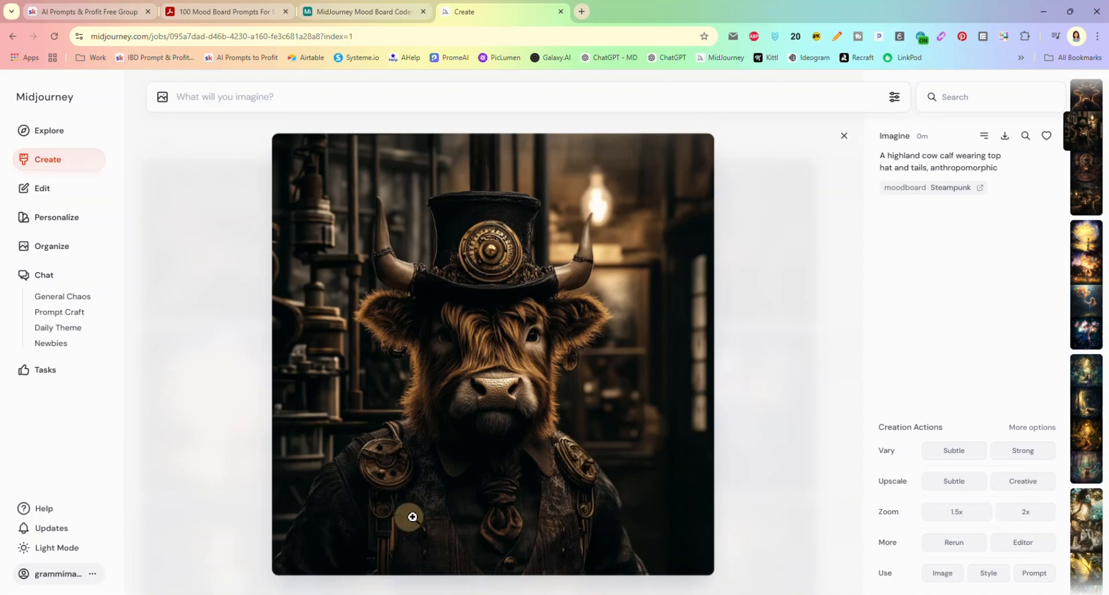
key("Right")
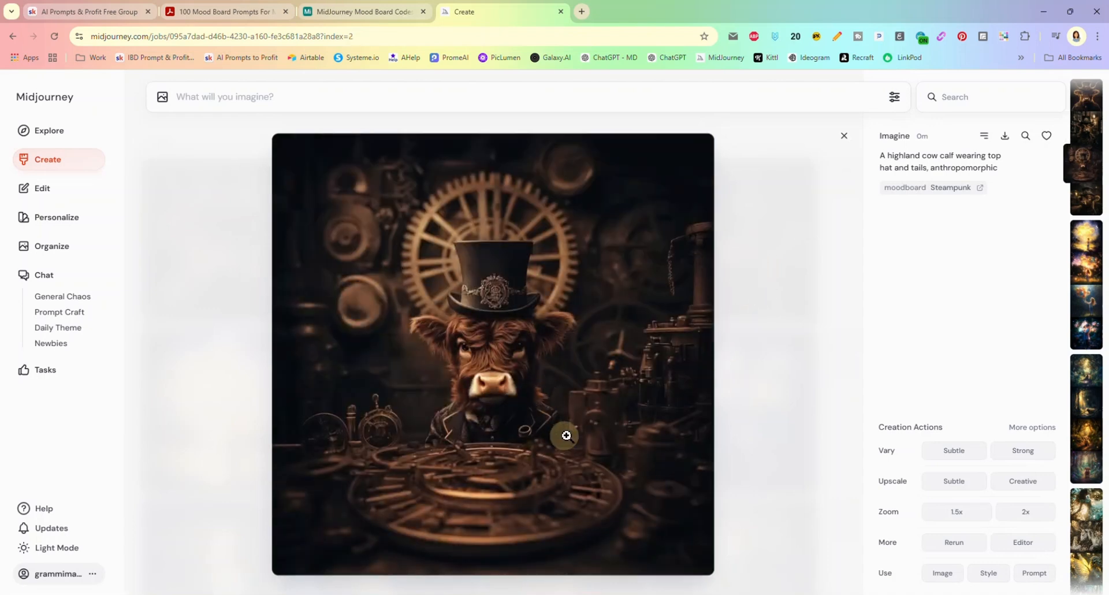
key("Right")
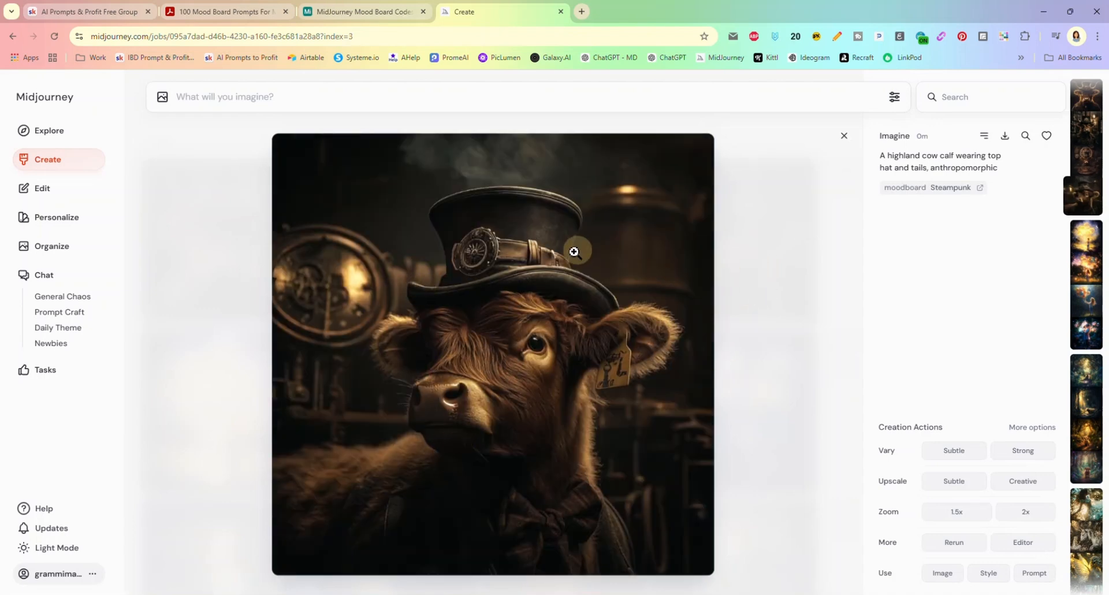
left_click(842, 136)
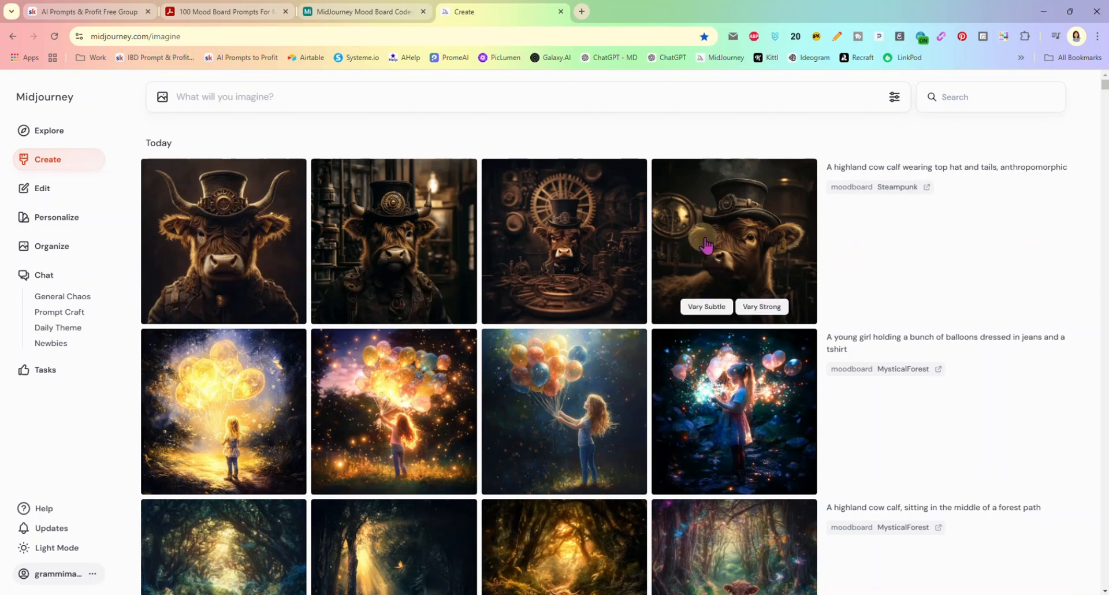
Step: Look through the earlier results in the creation feed, from the MysticalForest images to the Coloring Page and RusticCharm ones
scroll(536, 404, "down", 3)
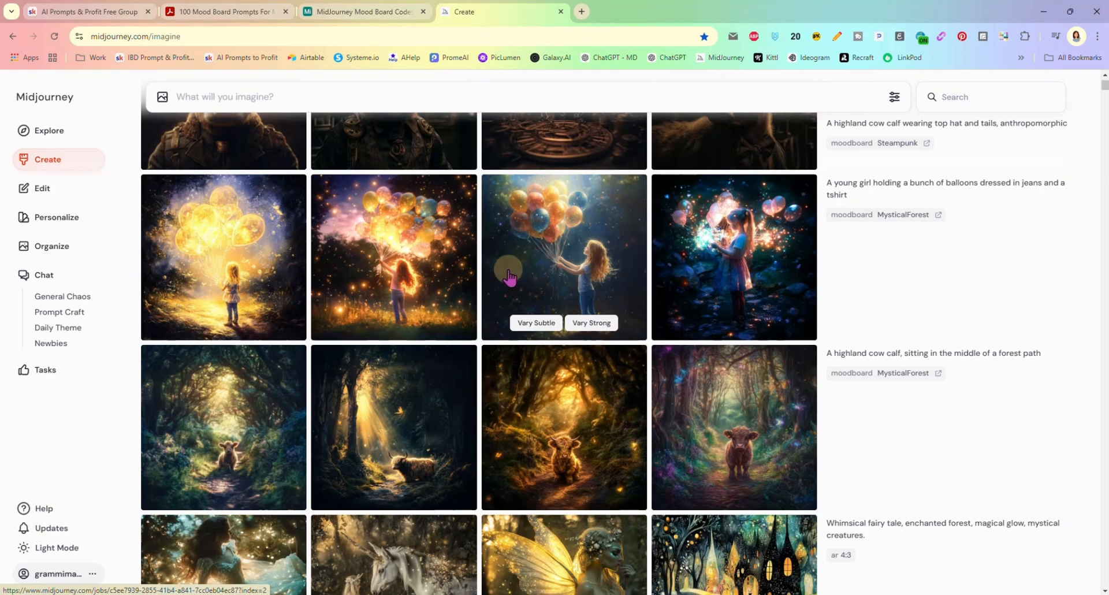
scroll(497, 298, "down", 6)
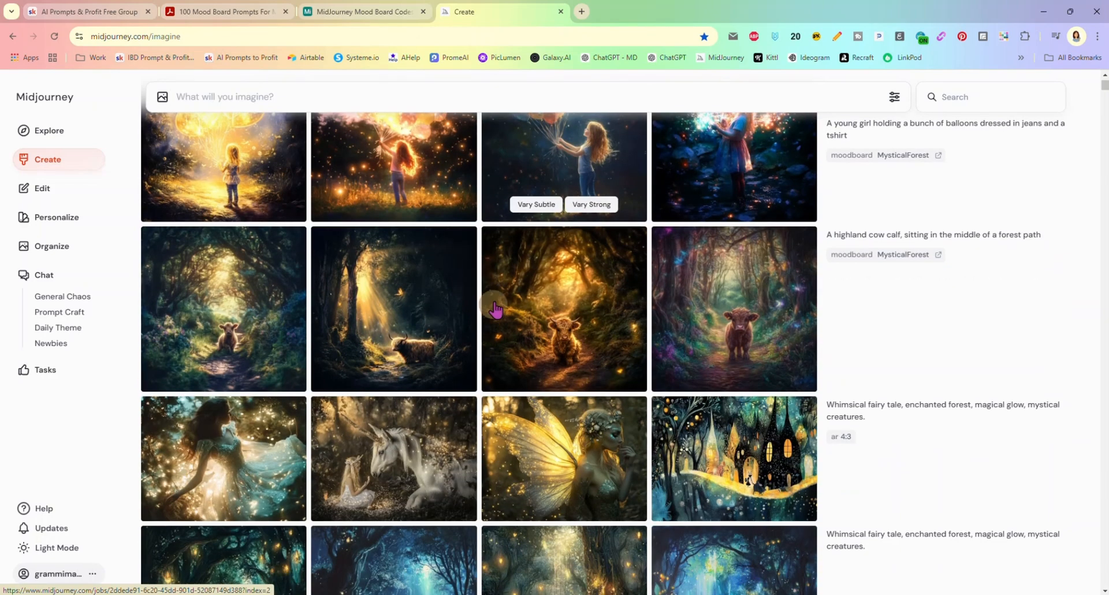
scroll(496, 297, "down", 11)
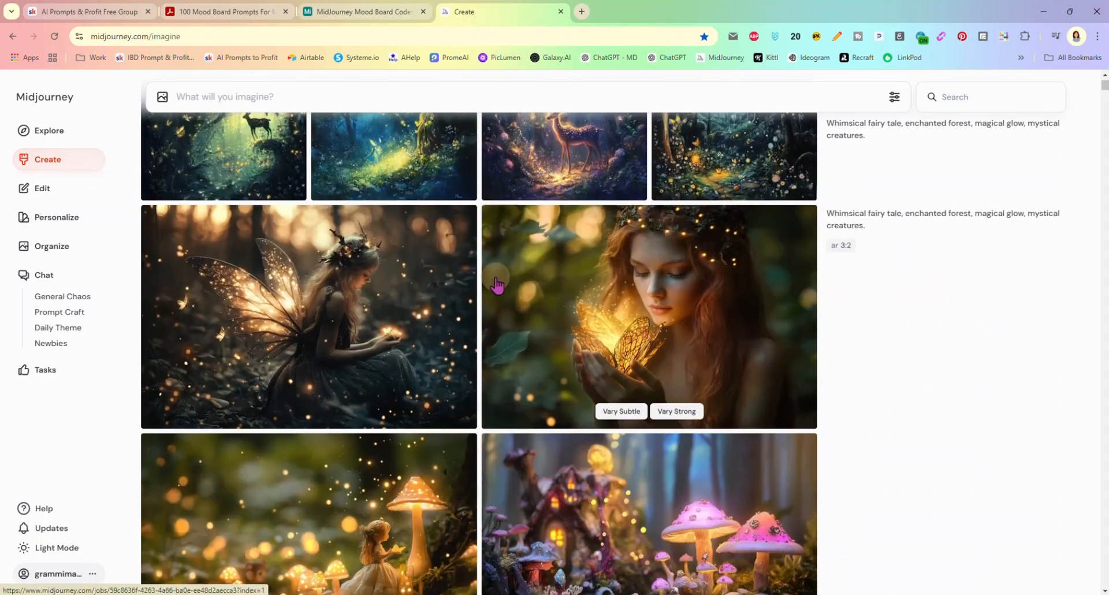
scroll(496, 283, "down", 14)
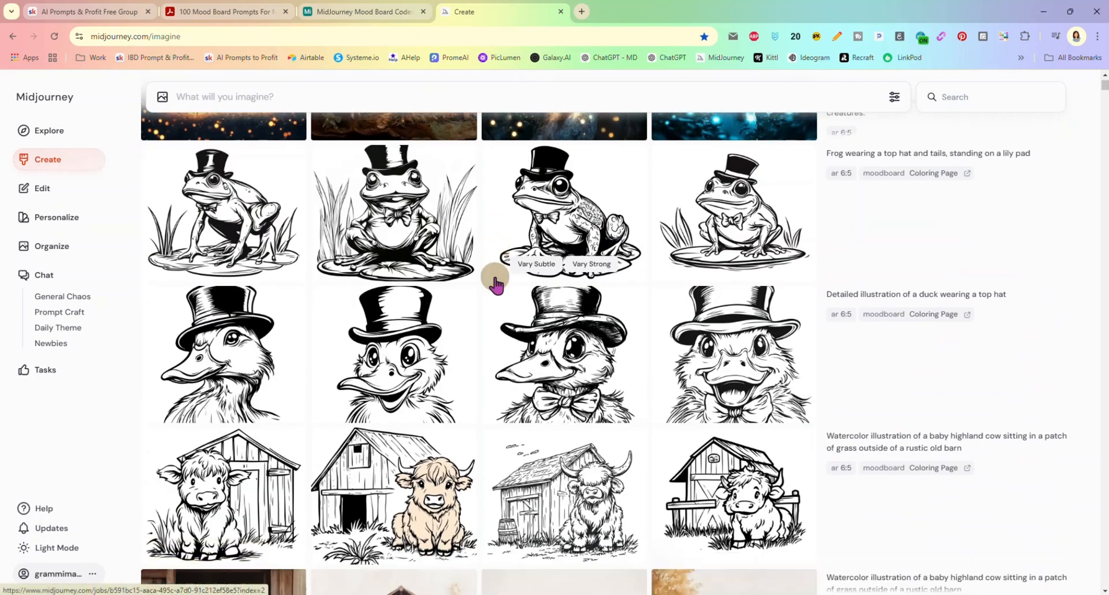
scroll(495, 283, "down", 3)
scroll(495, 285, "up", 3)
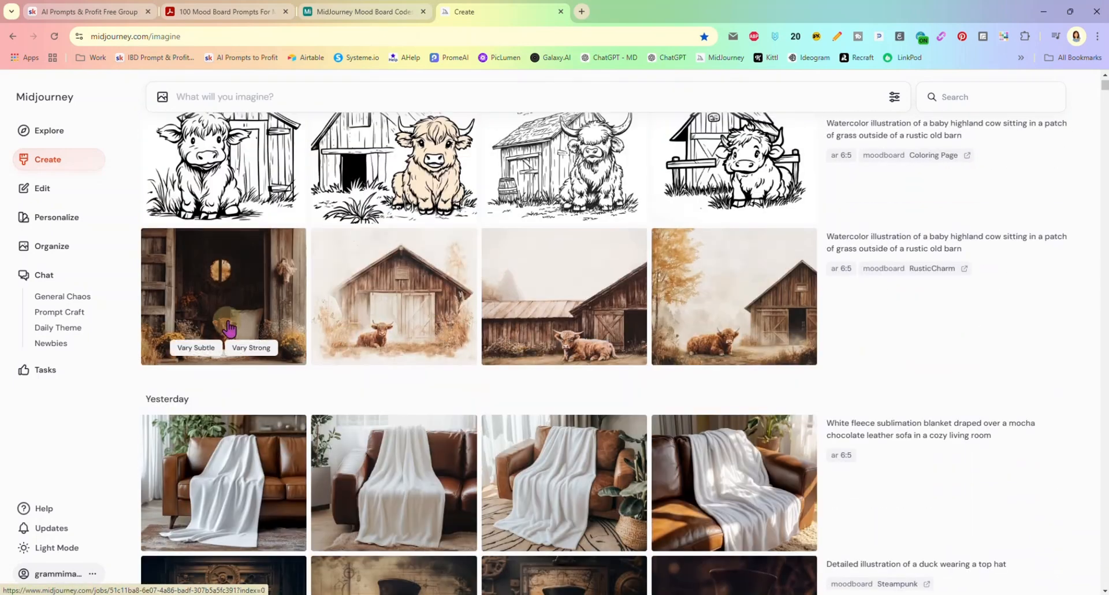
scroll(767, 315, "up", 5)
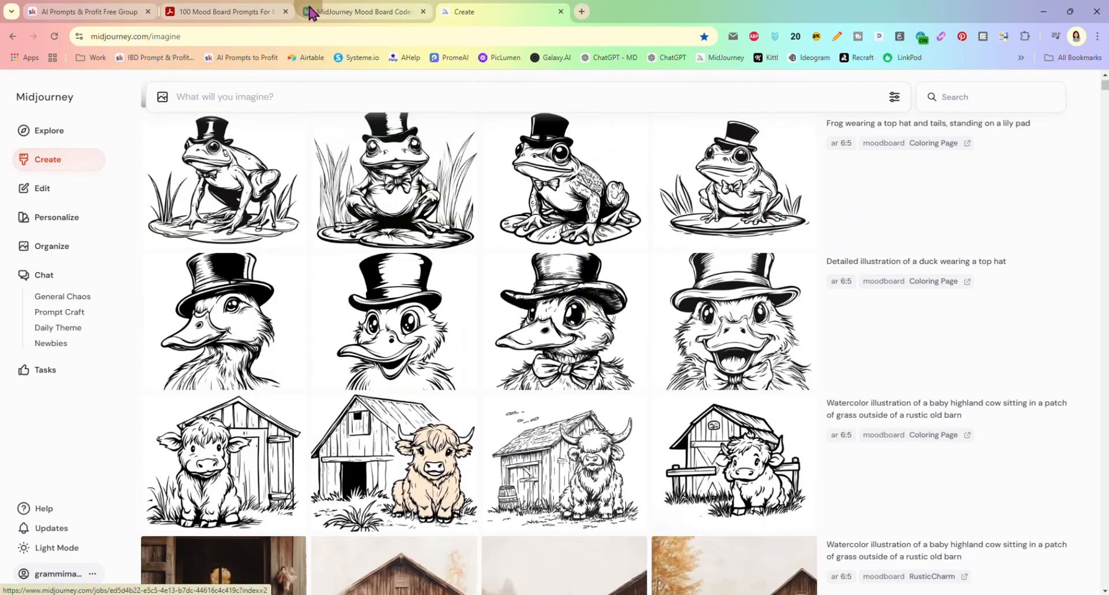
left_click(326, 13)
left_click(380, 348)
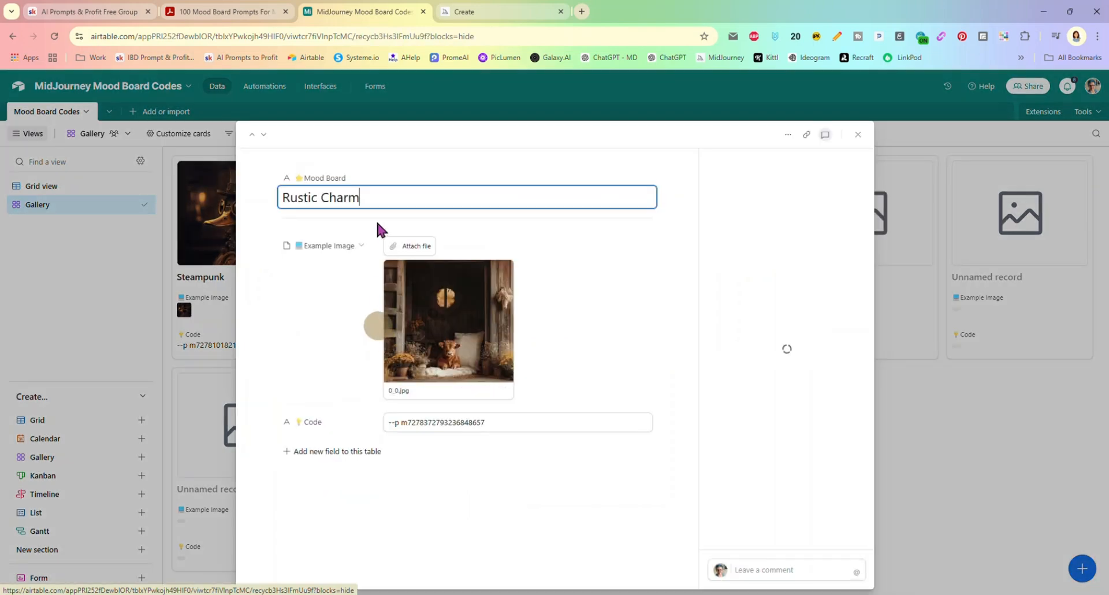
left_click(495, 423)
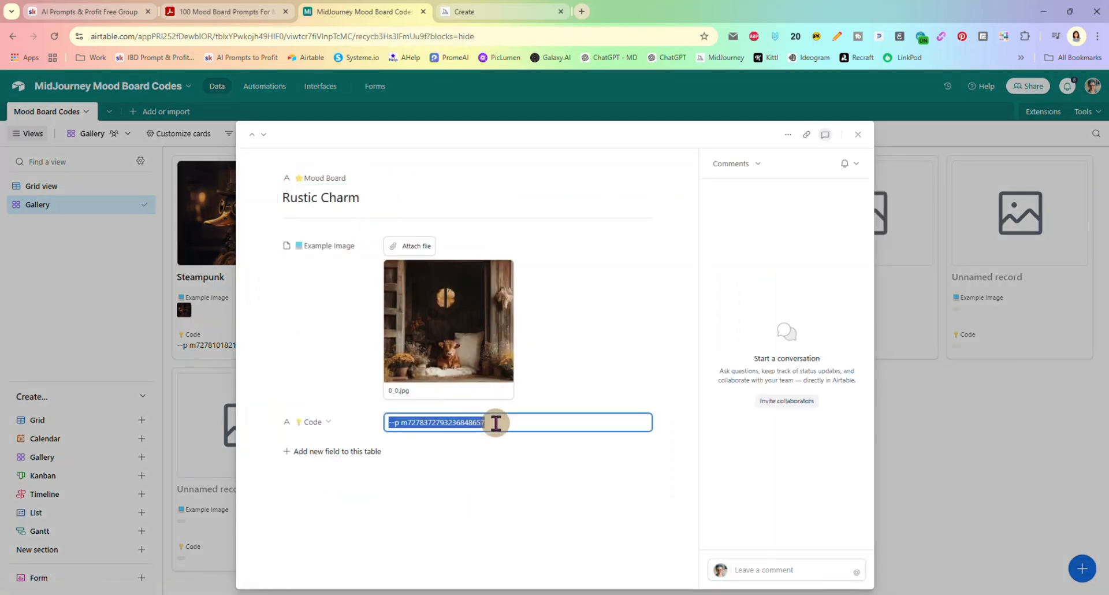
left_click(493, 13)
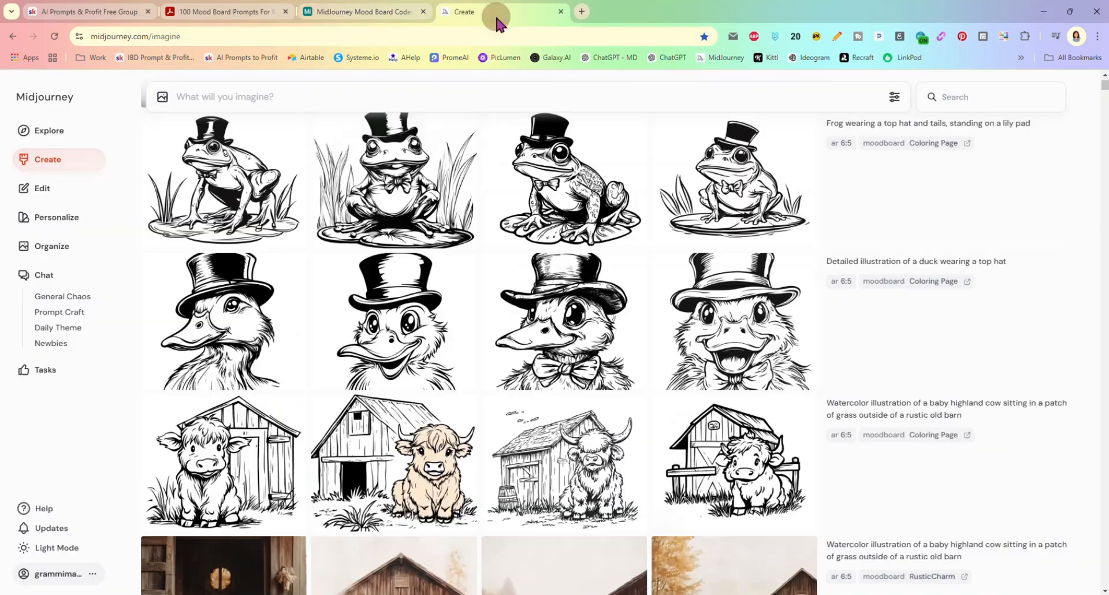
scroll(262, 173, "up", 2)
left_click(295, 100)
scroll(295, 98, "up", 2)
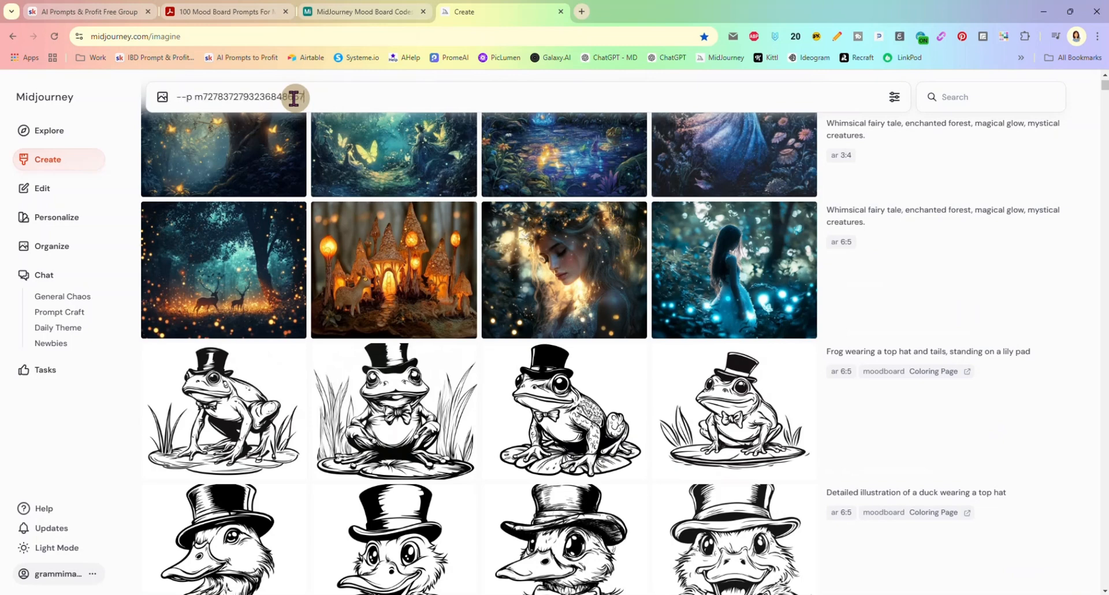
Step: Add "A woman curled up on a comfy chair reading" before the Rustic Charm code and generate the images
mouse_move(504, 160)
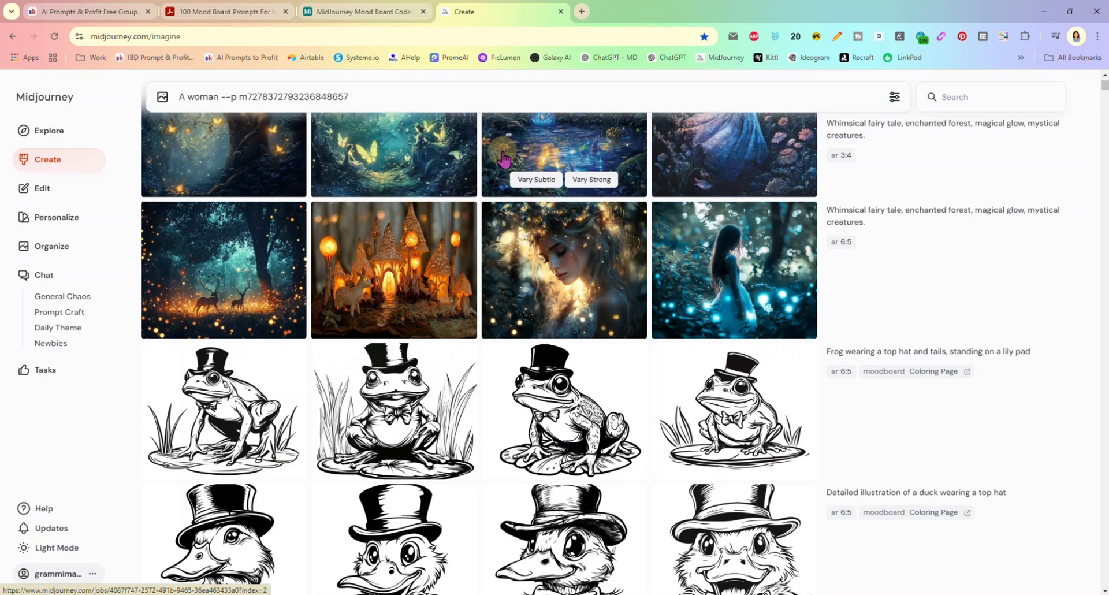
type("curled up on a")
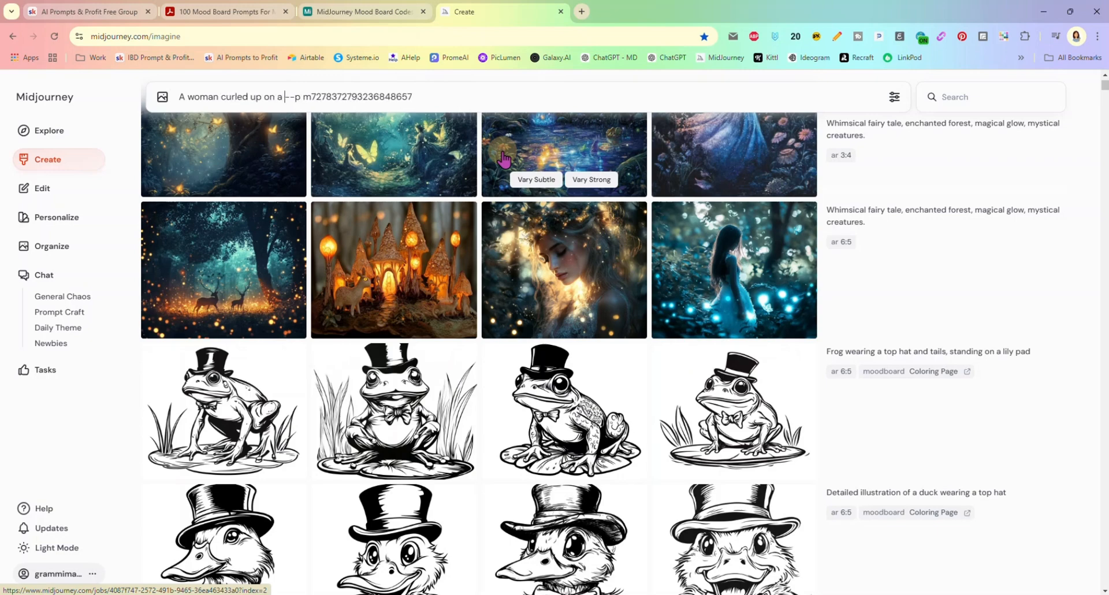
type(" comfy char")
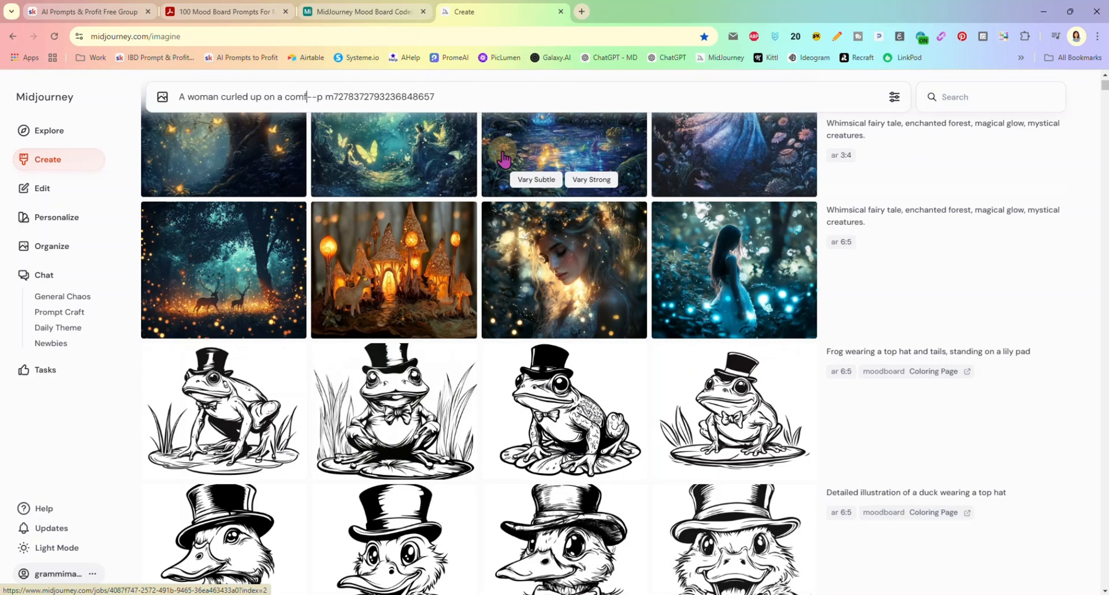
type("r reading,")
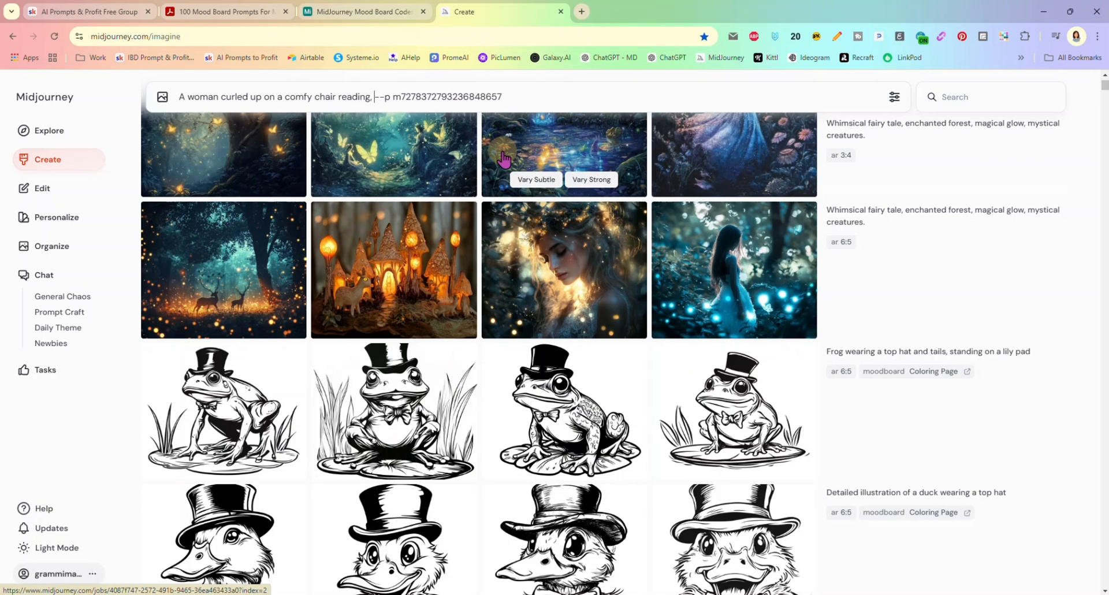
key("BackSpace")
key("BackSpace")
key("Return")
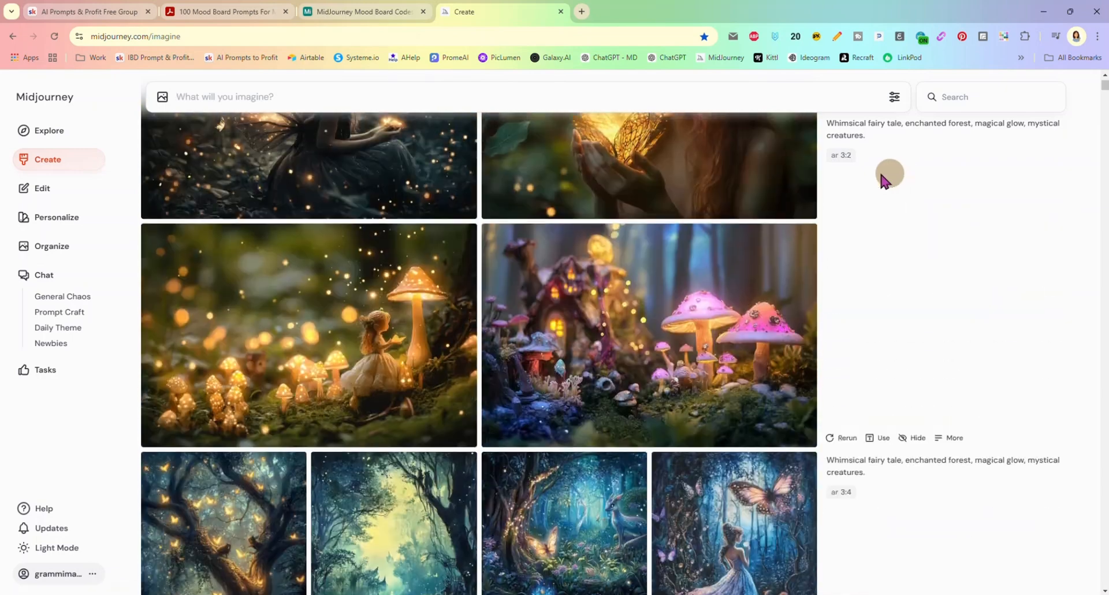
Step: Reuse the comfy-chair prompt with its RusticCharm moodboard, change it to "A watercolor illustration, high detail, woman curled up on a comfy chair reading", and generate the images
scroll(875, 173, "up", 10)
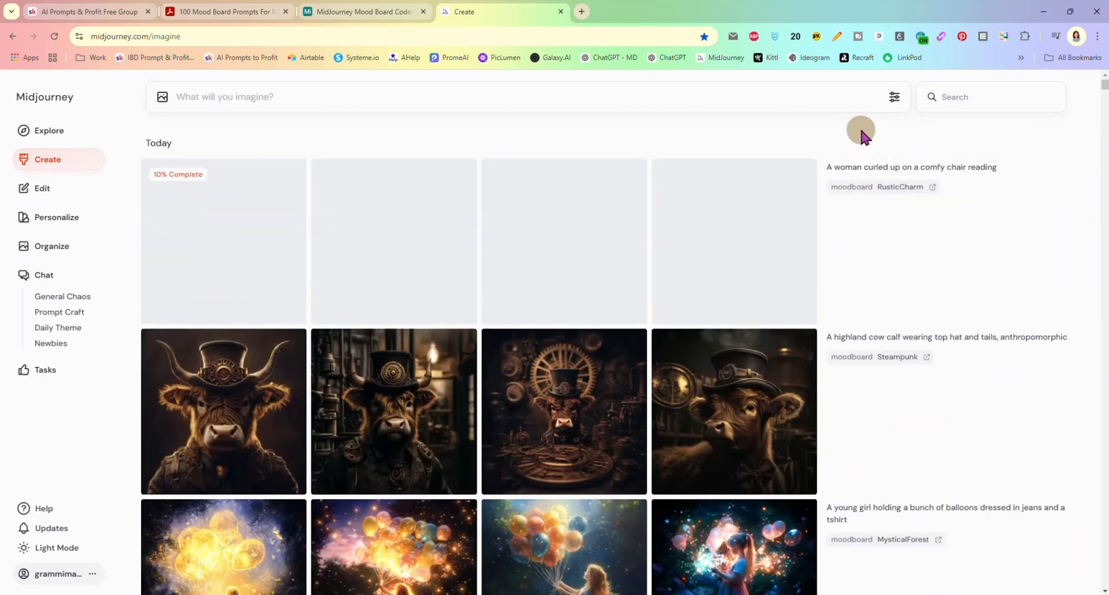
left_click(884, 168)
left_click(896, 188)
left_click(188, 96)
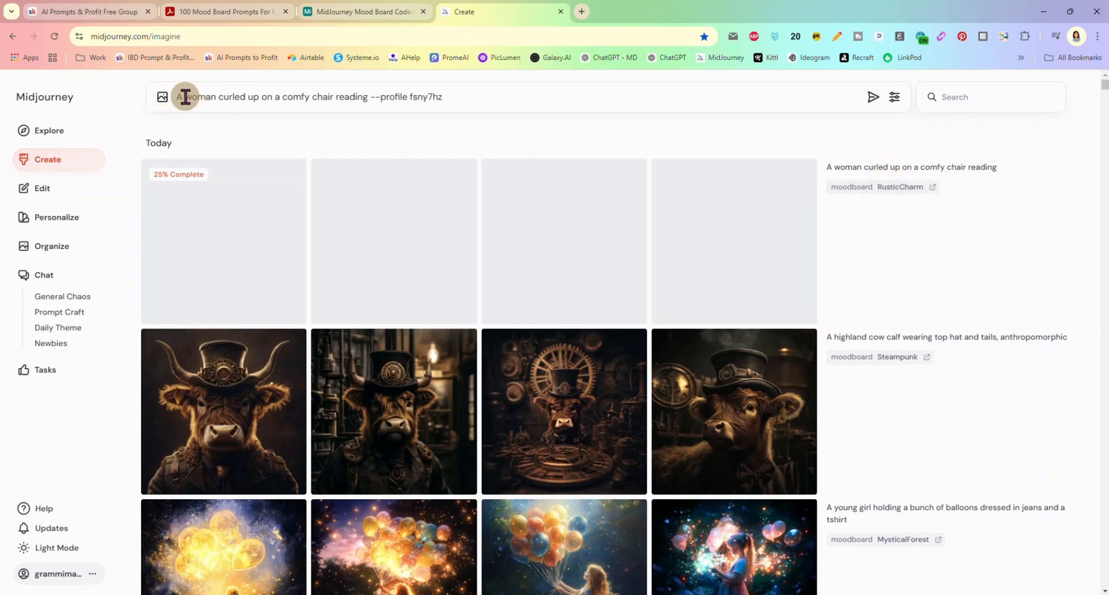
type("water")
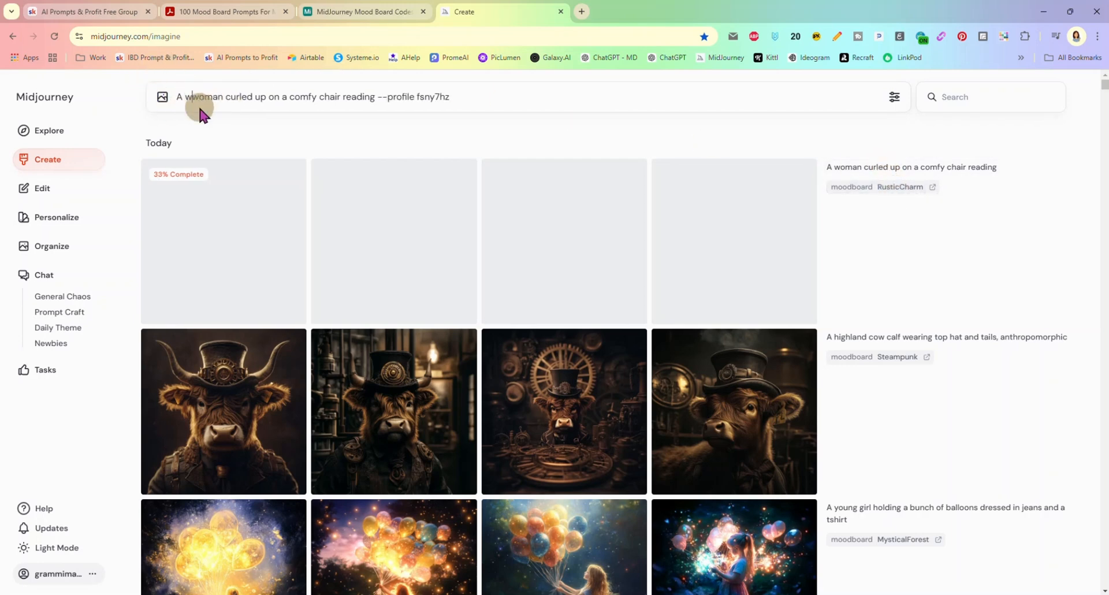
type("color illus")
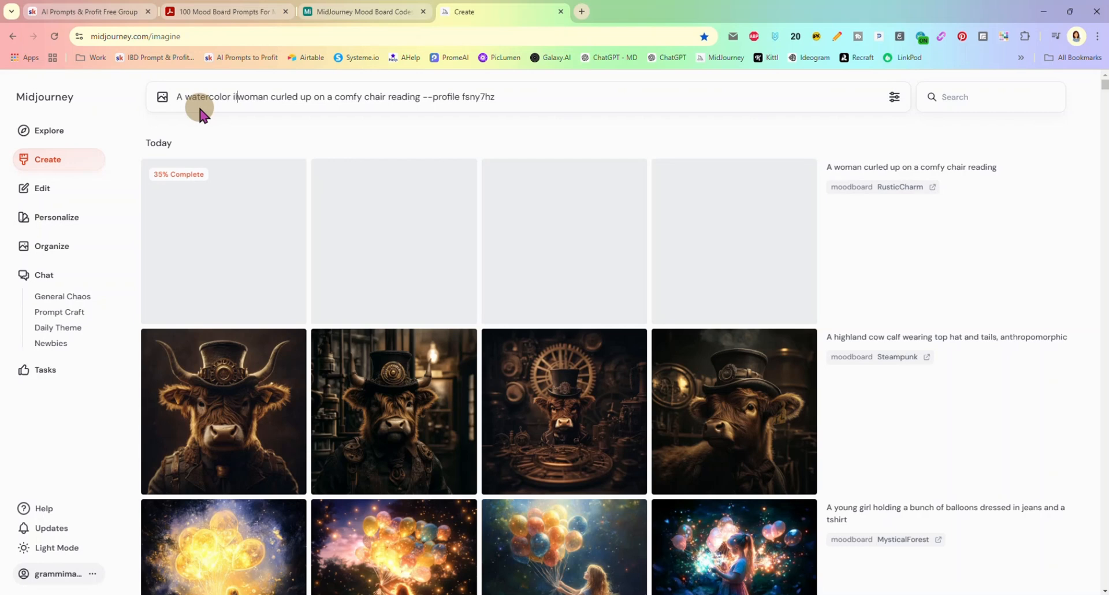
type("tration")
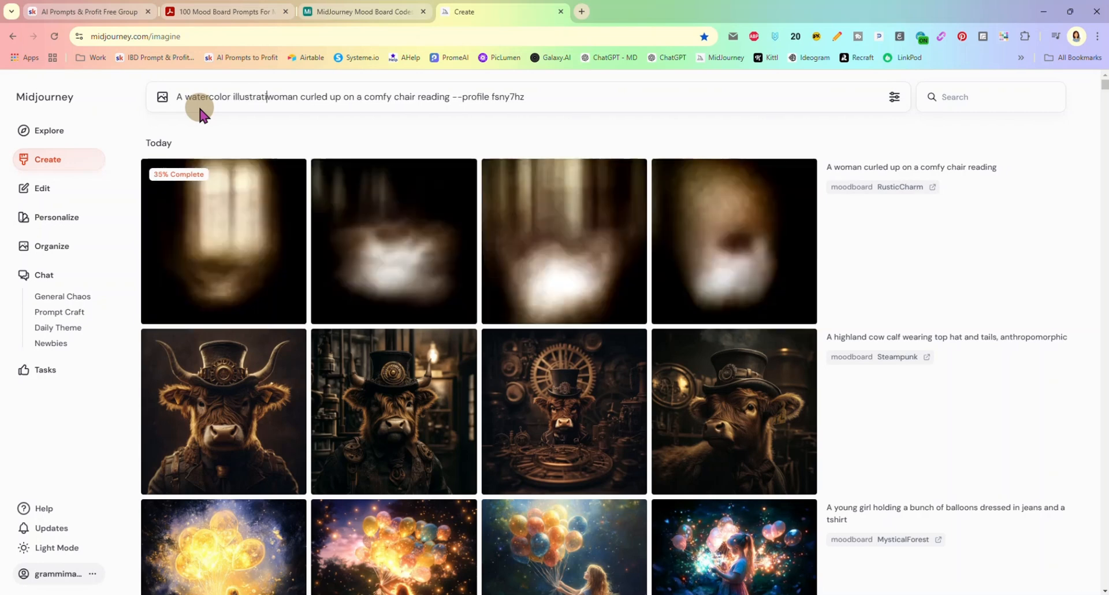
type(", high")
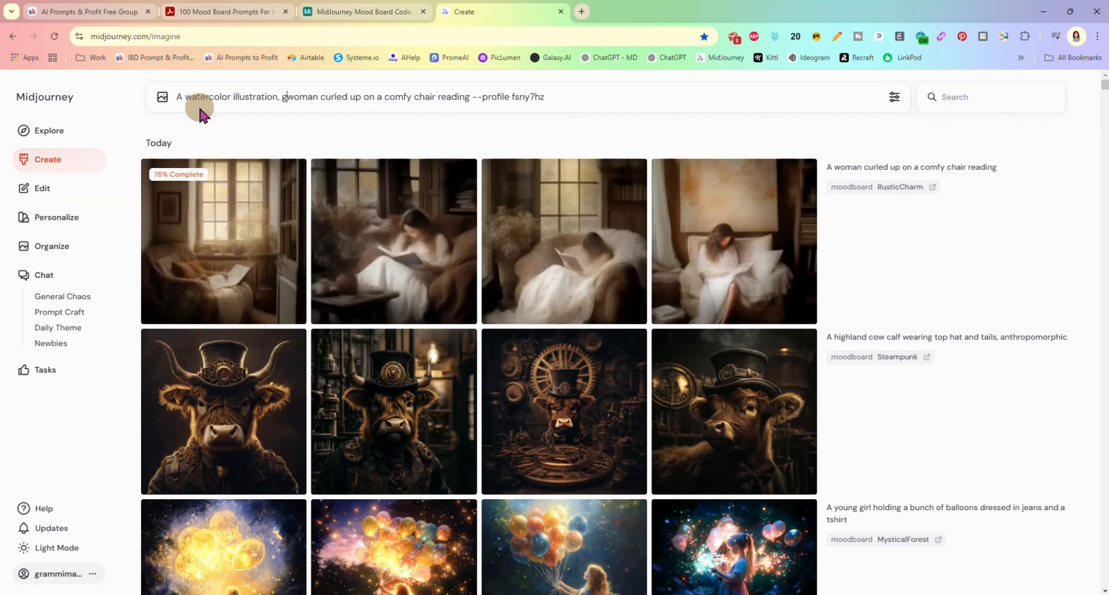
type(" detail")
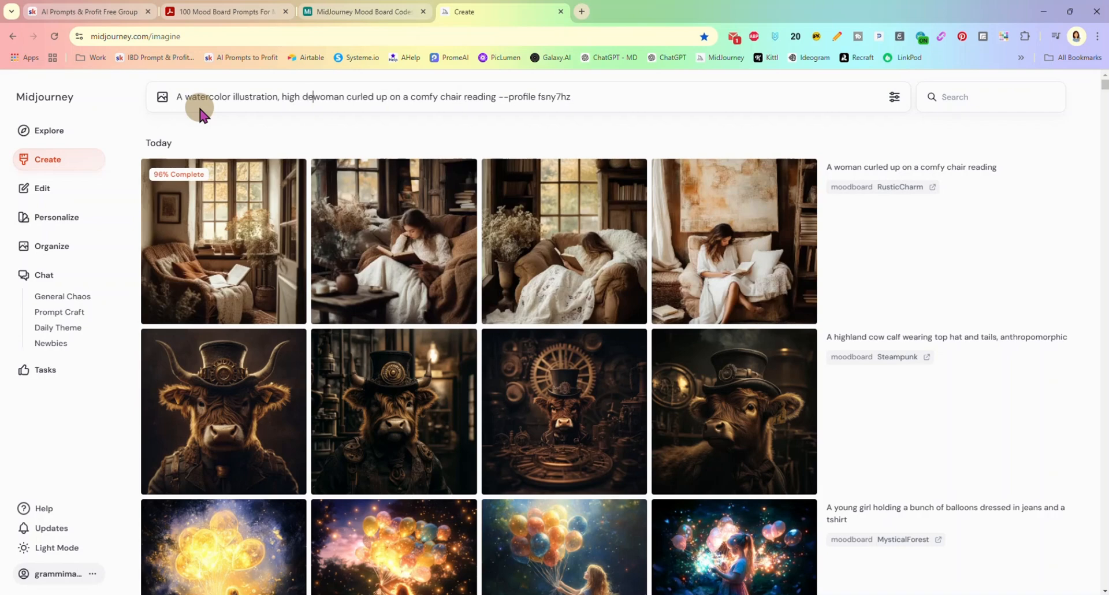
type(",")
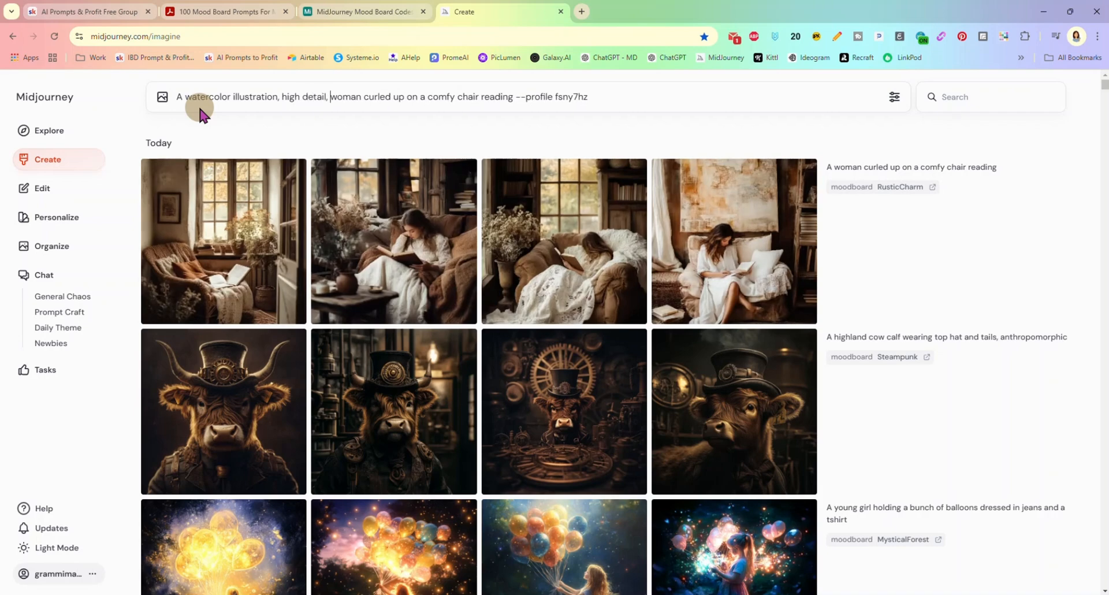
key("Return")
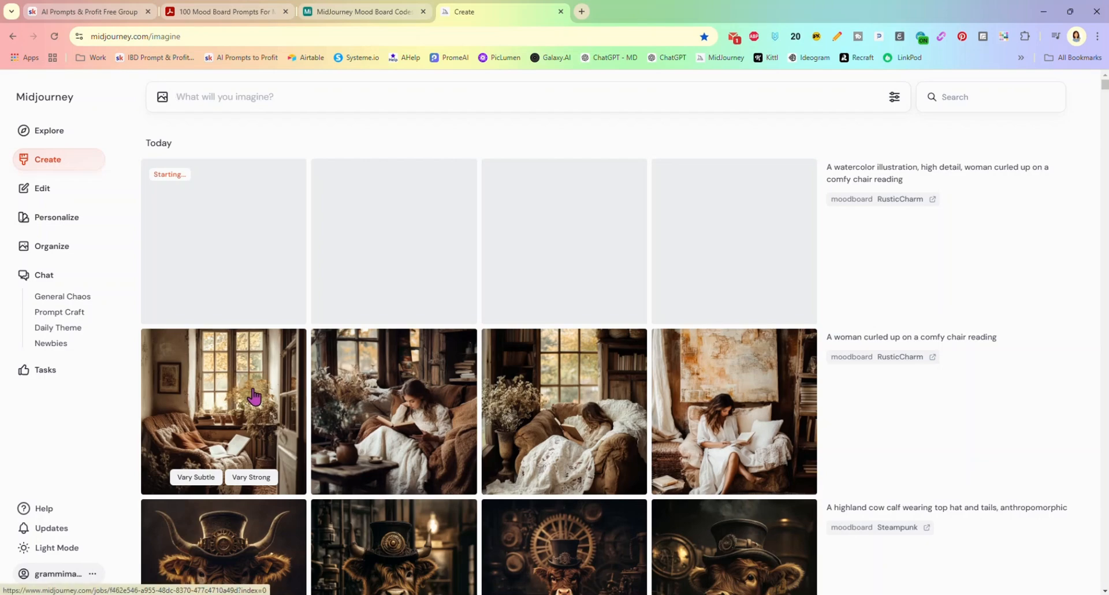
Step: View all four images of the original "A woman curled up on a comfy chair reading" result enlarged and return to the creation feed
left_click(256, 396)
scroll(631, 298, "down", 1)
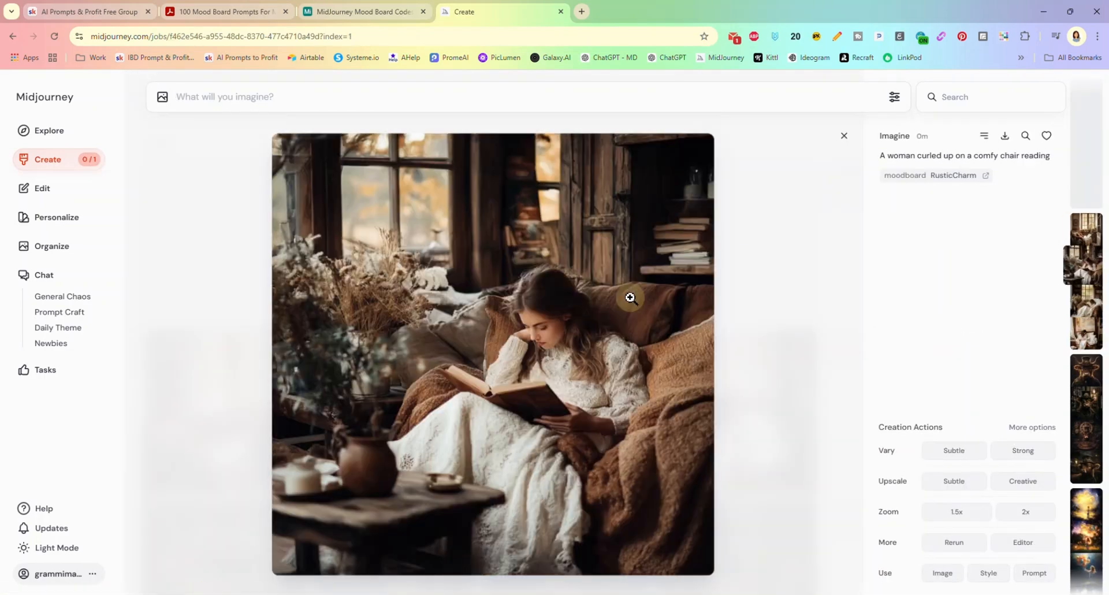
scroll(635, 307, "down", 1)
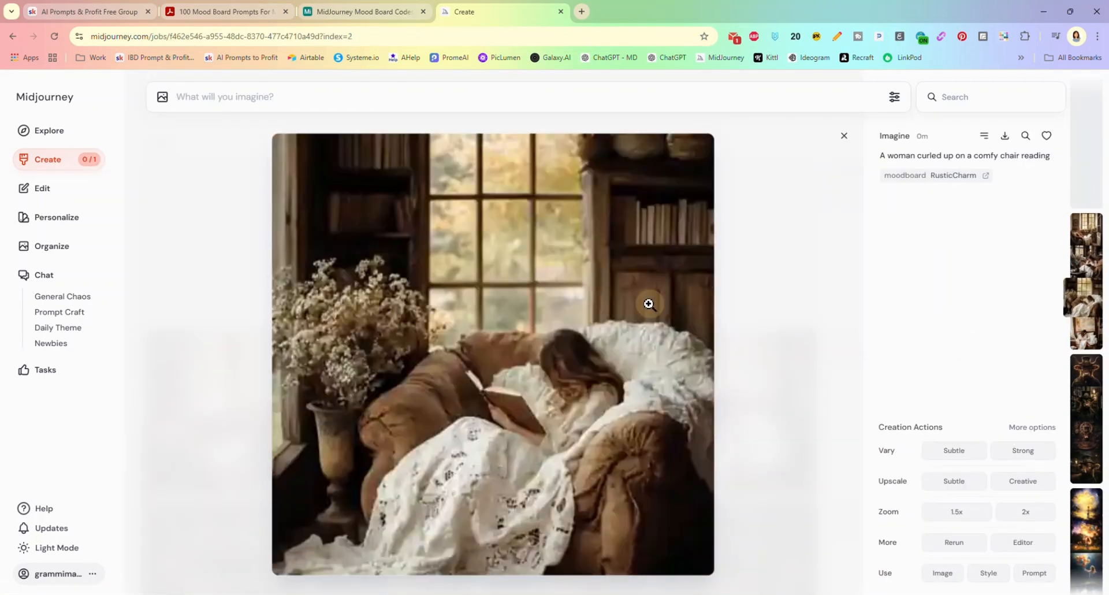
scroll(648, 304, "down", 1)
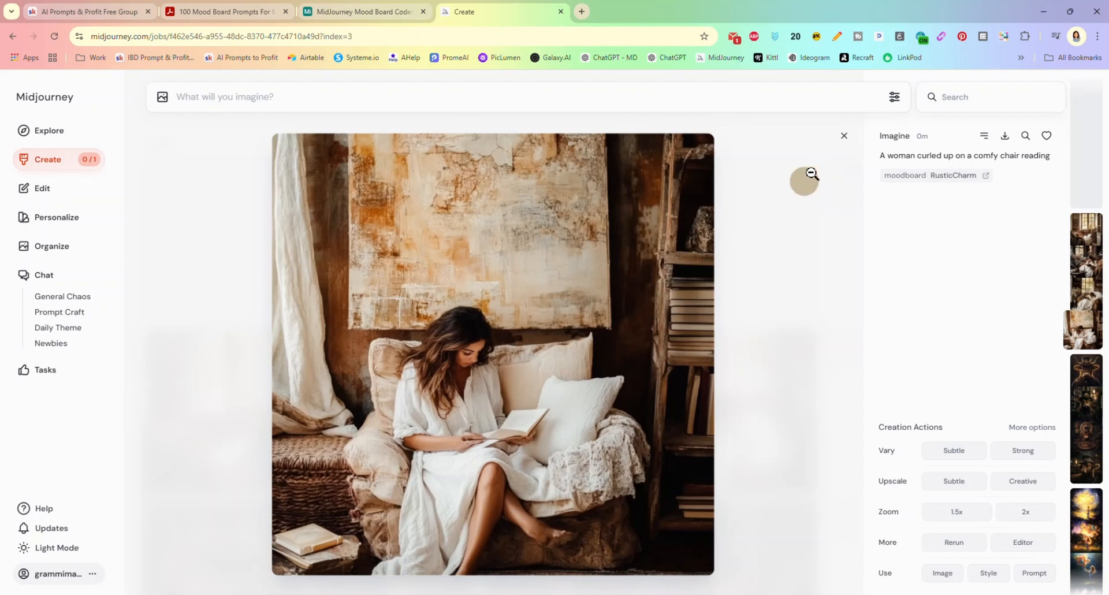
left_click(844, 136)
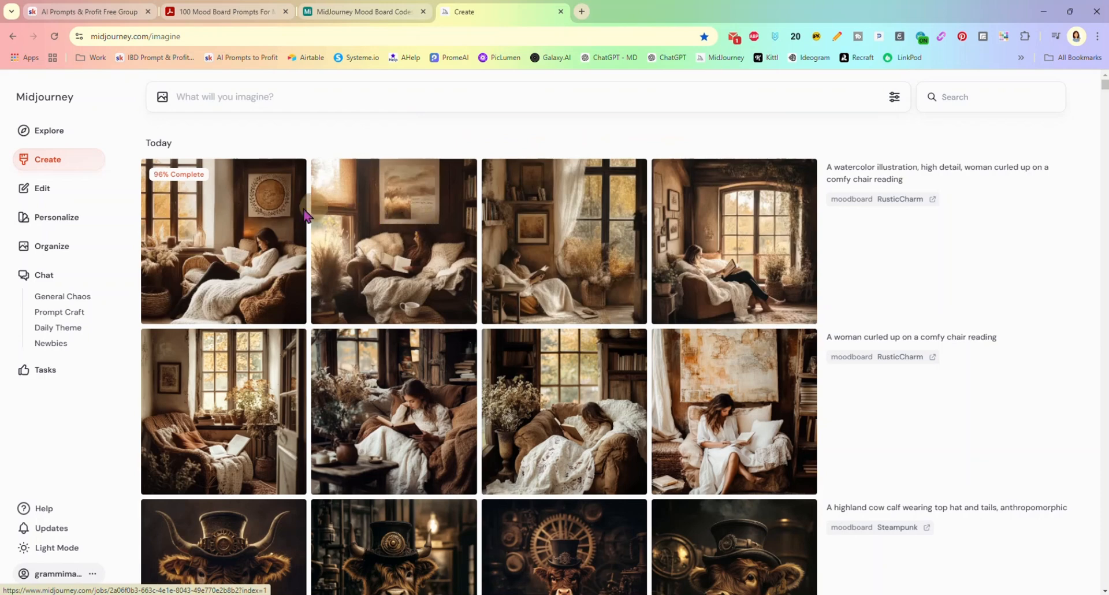
Step: View the four watercolor illustration versions of the reading woman enlarged and return to the creation feed
left_click(266, 250)
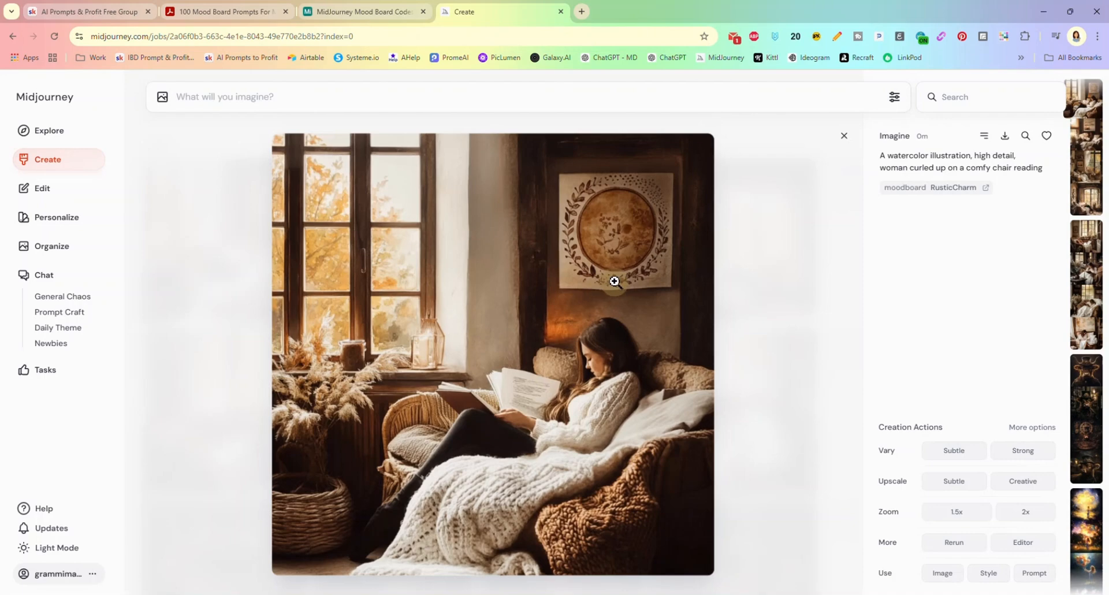
key("Right")
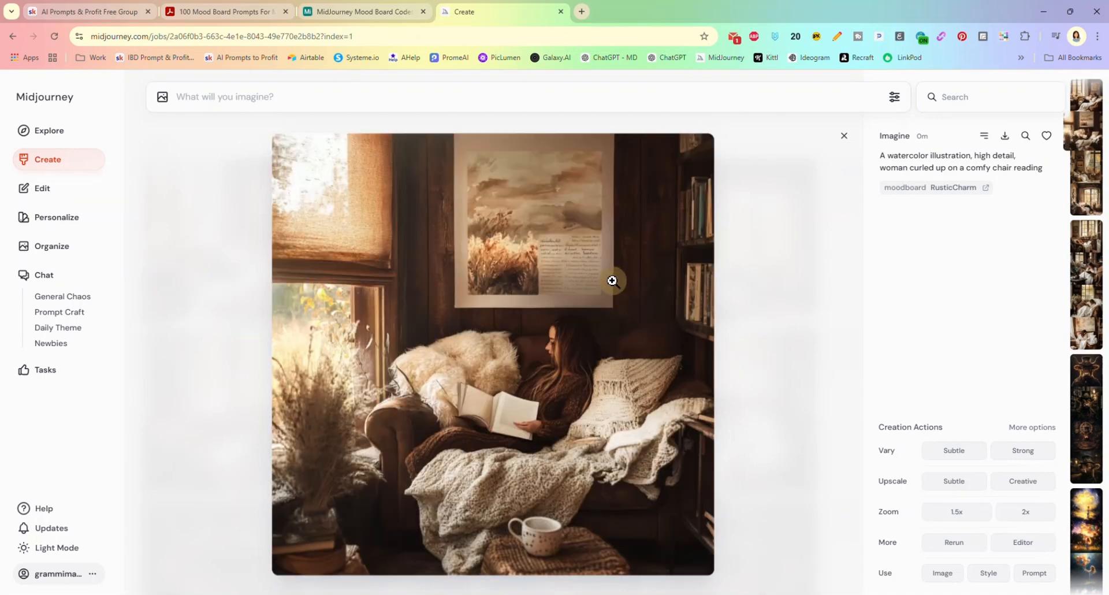
key("Right")
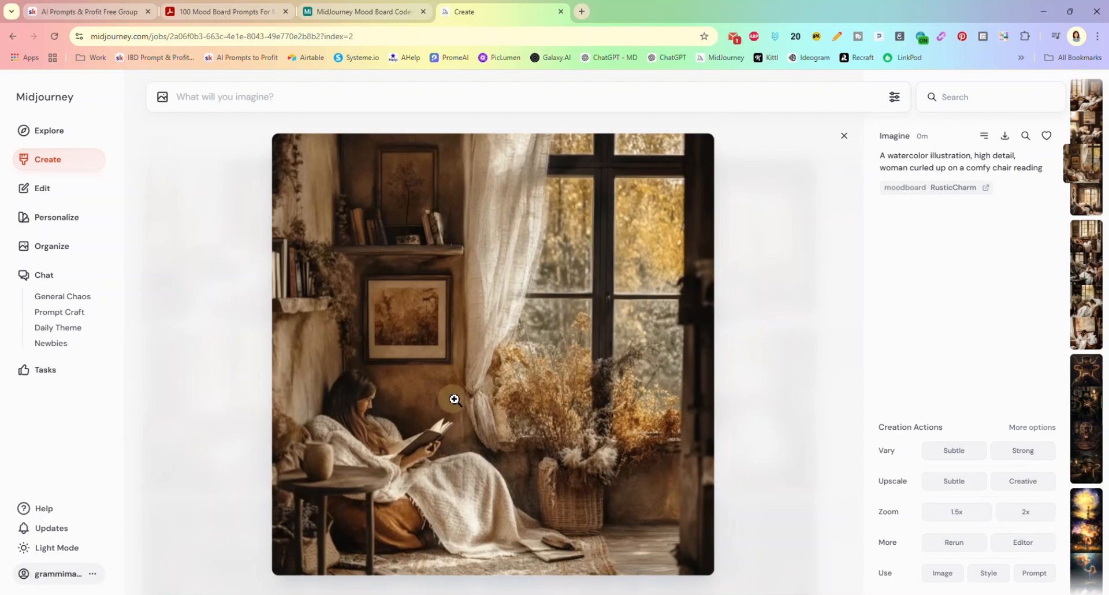
key("Right")
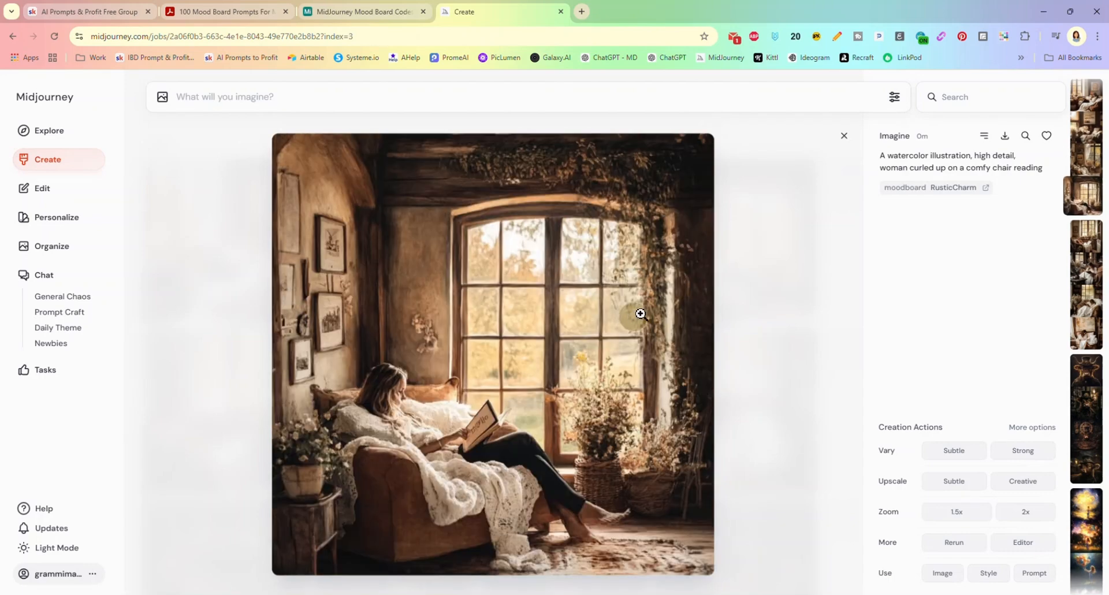
left_click(844, 136)
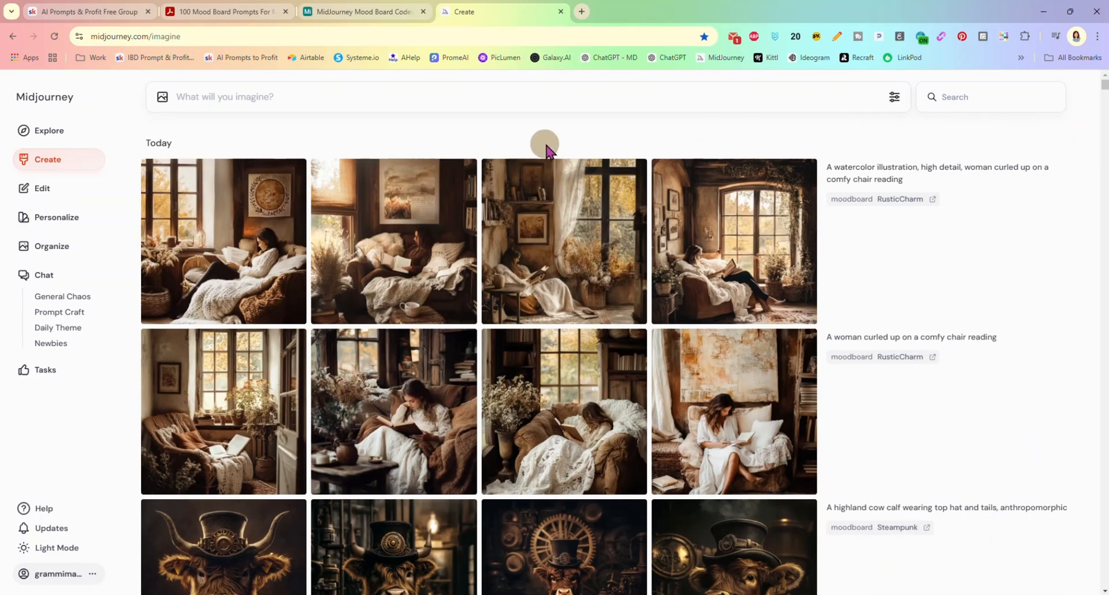
Step: Generate images from "hand-drawn illustration, cute cat curled up in a cozy reading nook" with the reused RusticCharm moodboard
left_click(889, 197)
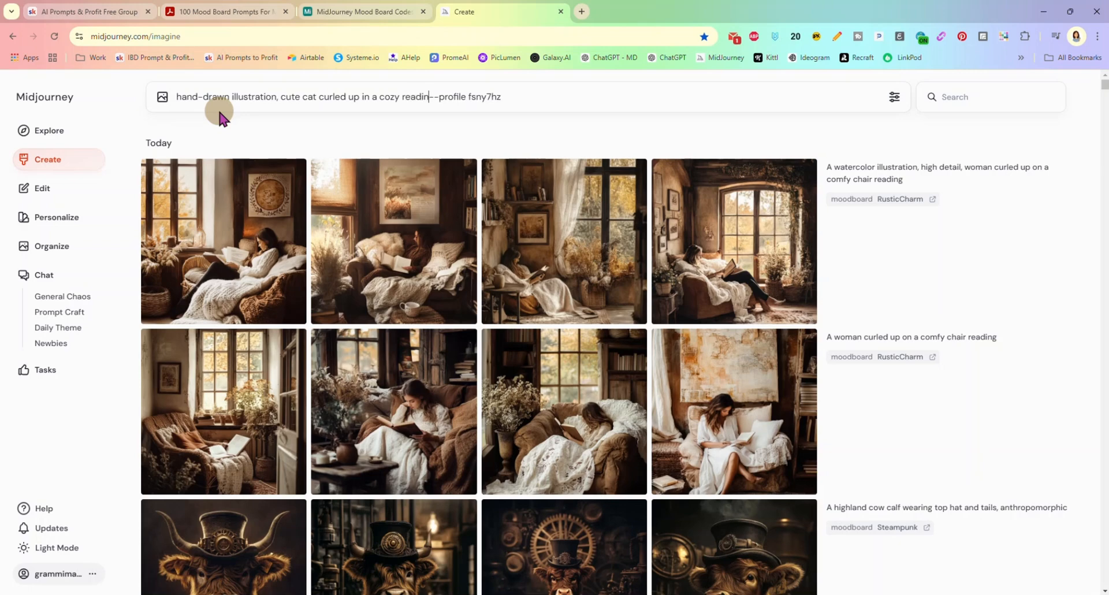
key("Return")
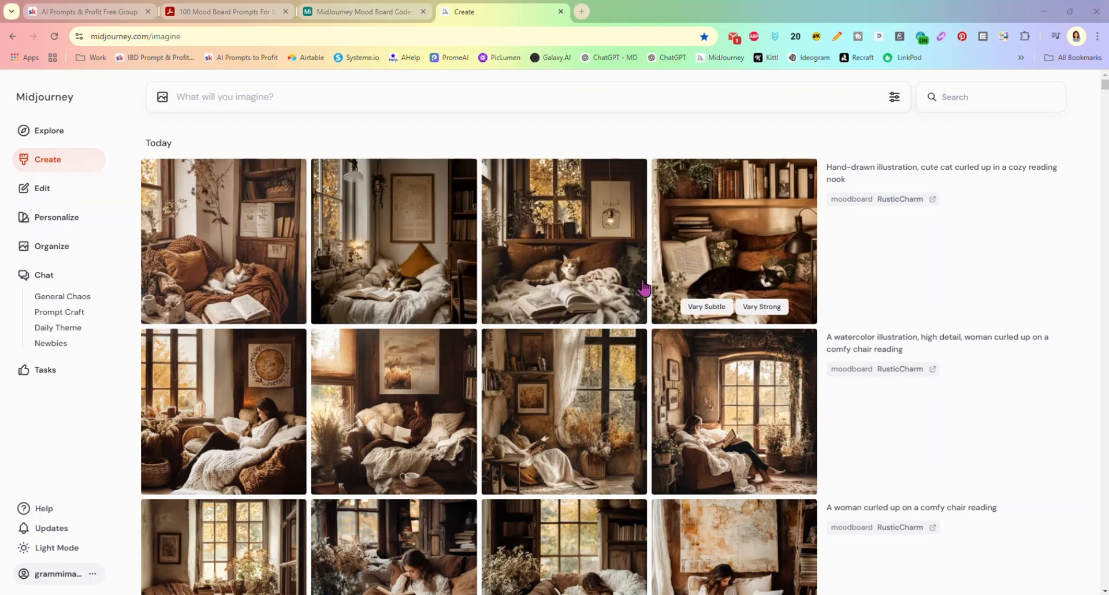
Step: Compare the four enlarged images of the cat in a cozy reading nook and return to the creation feed
left_click(221, 234)
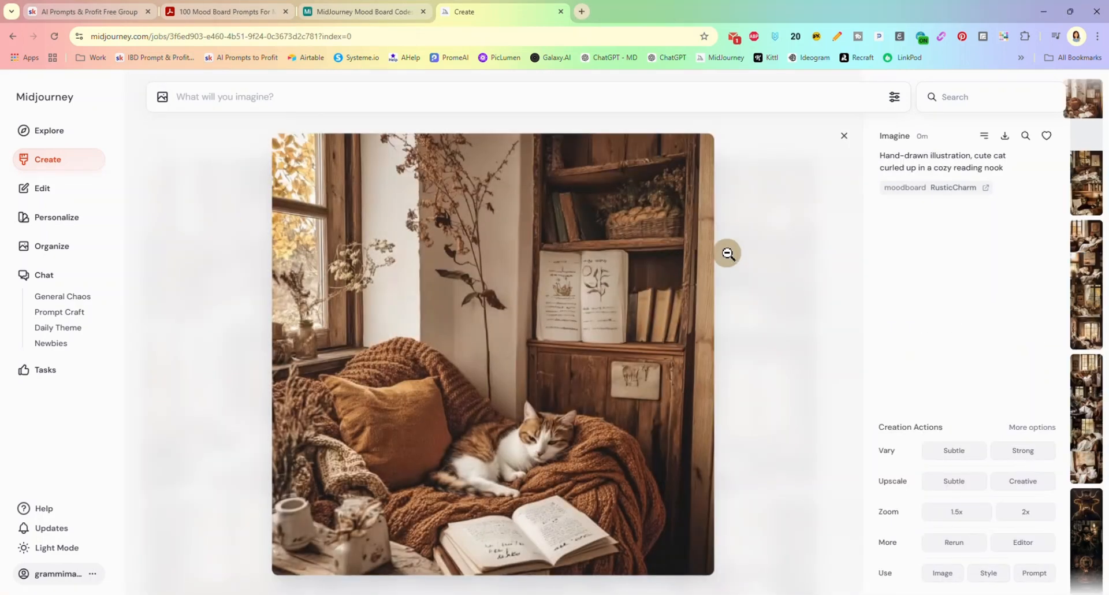
key("Right")
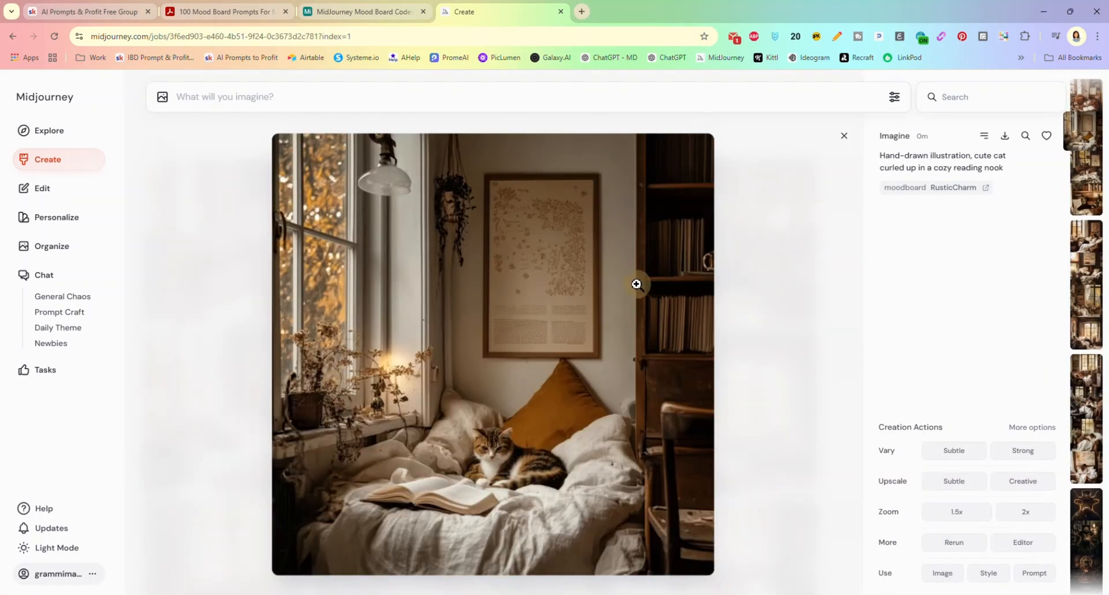
key("Right")
key("Right")
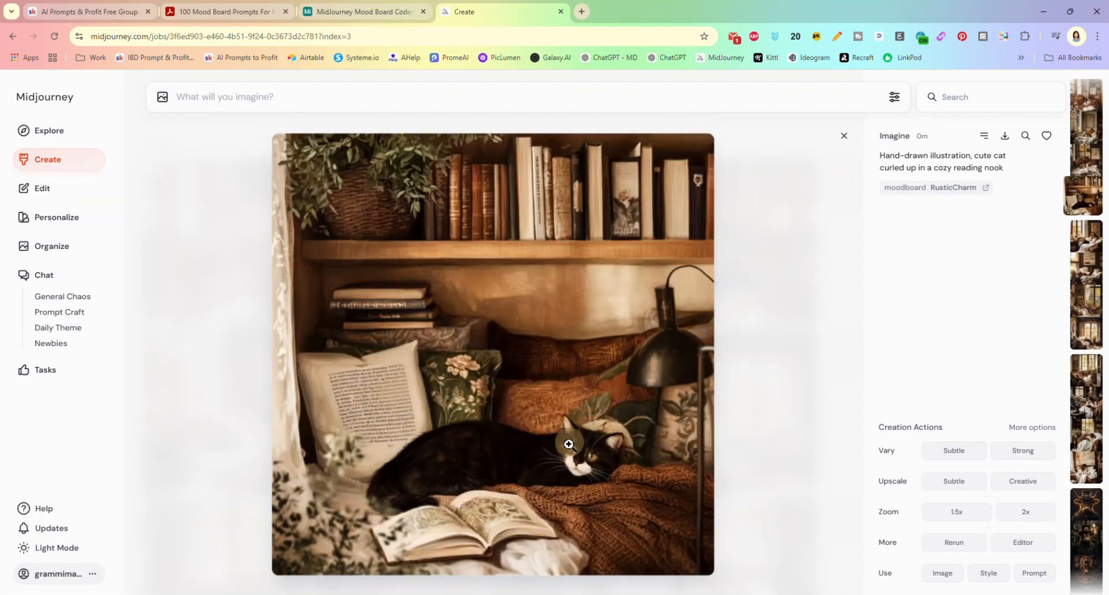
key("Left")
key("Left")
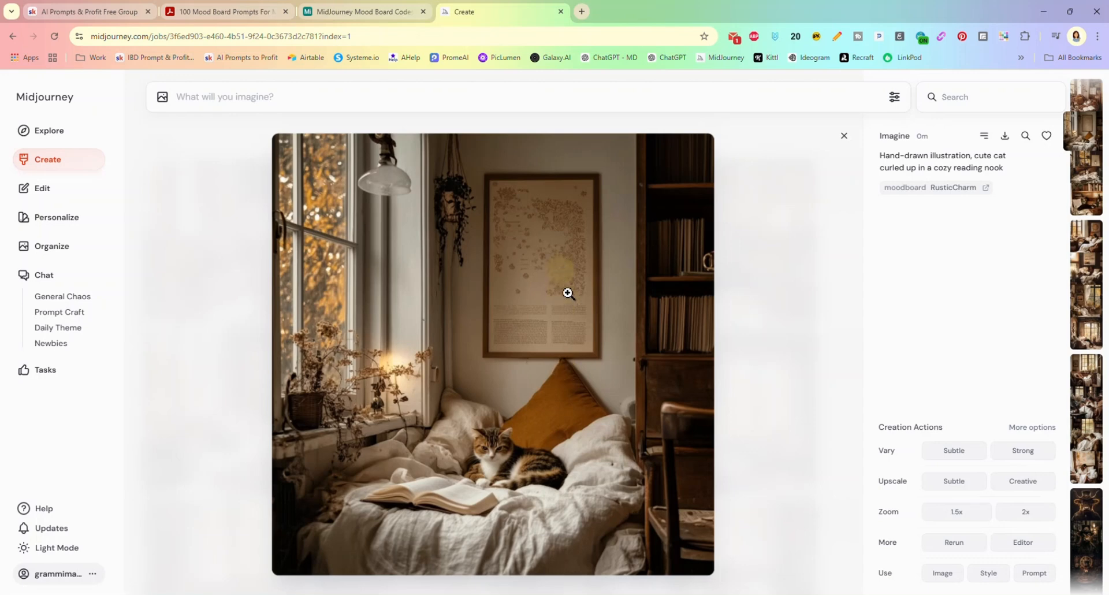
key("Right")
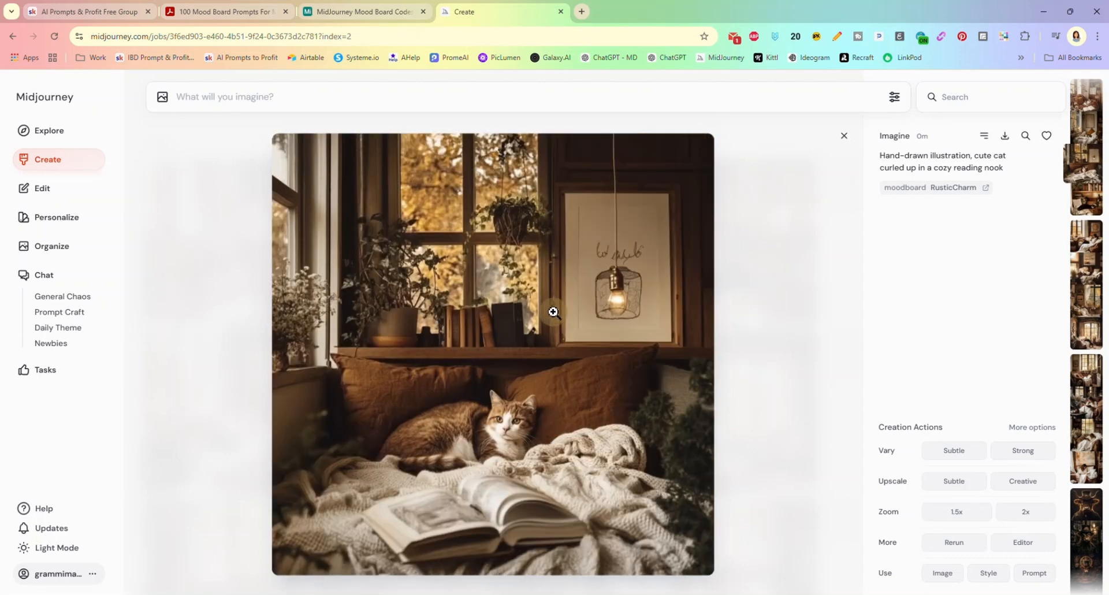
key("Left")
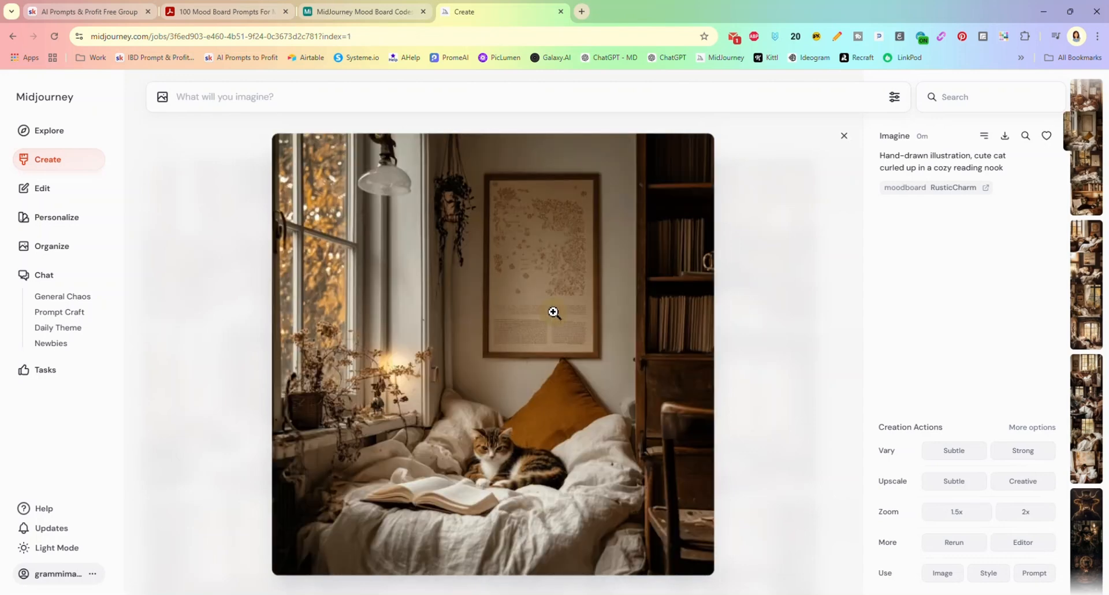
key("Left")
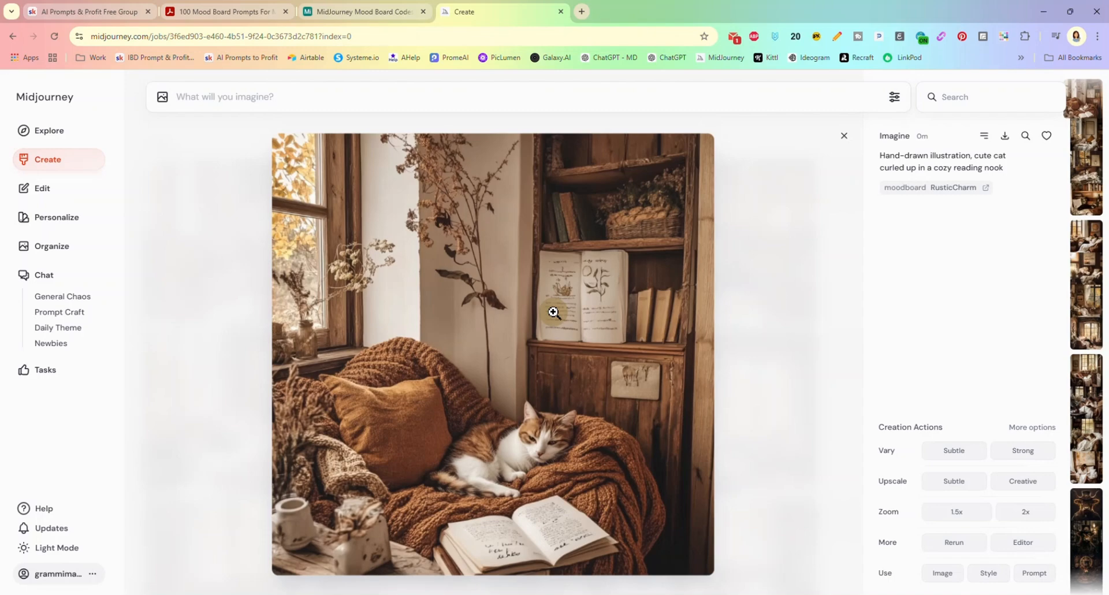
key("Right")
key("Right")
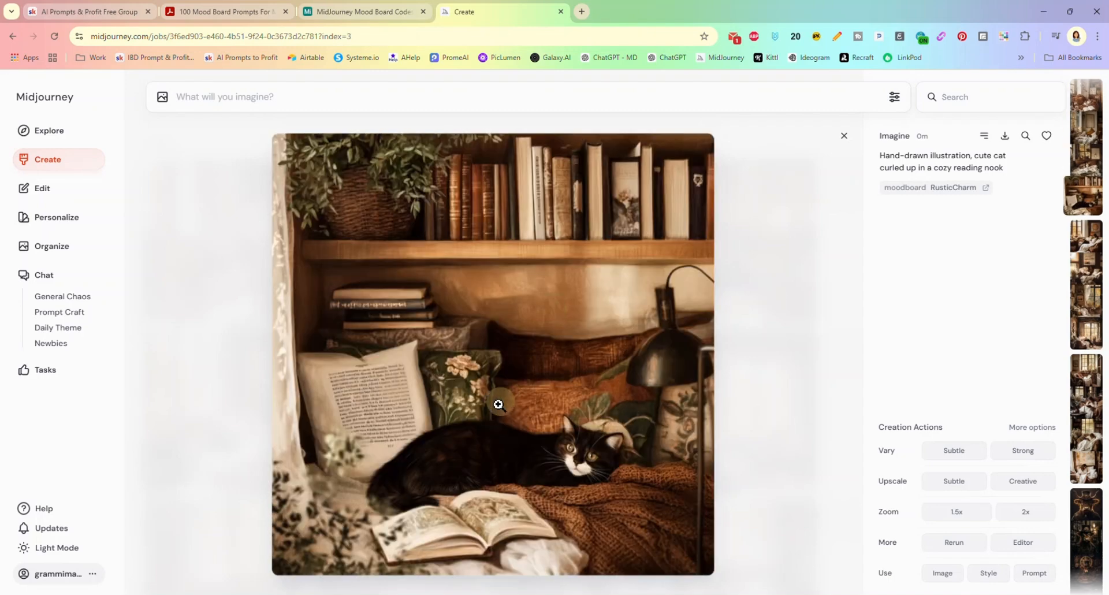
left_click(844, 137)
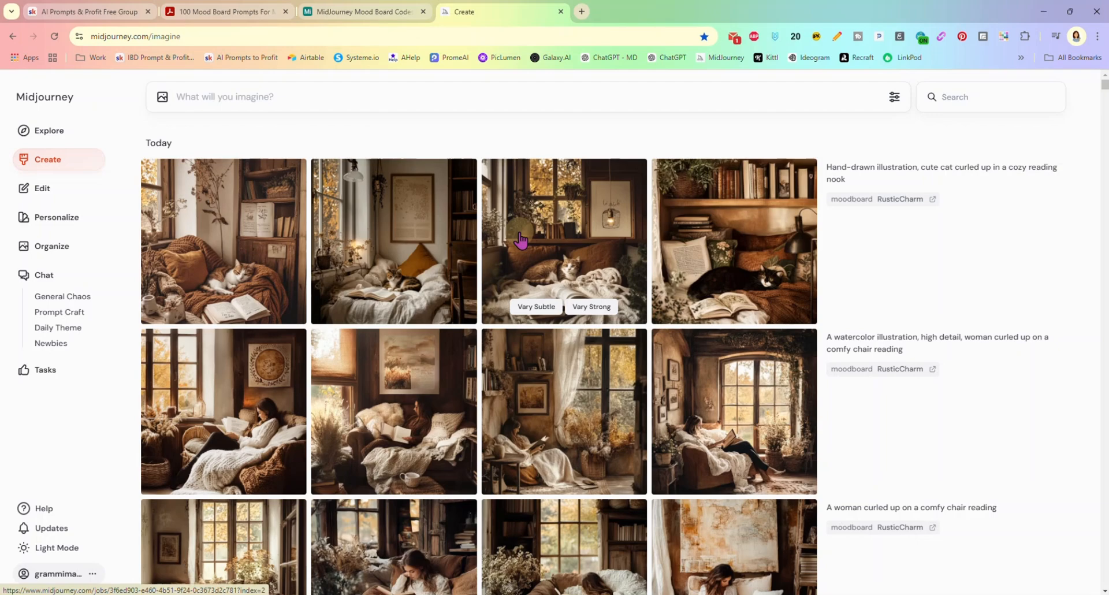
Step: Find the earlier RusticCharm watercolor images of a baby highland cow outside a rustic old barn and view them enlarged
scroll(554, 240, "down", 10)
scroll(559, 240, "down", 15)
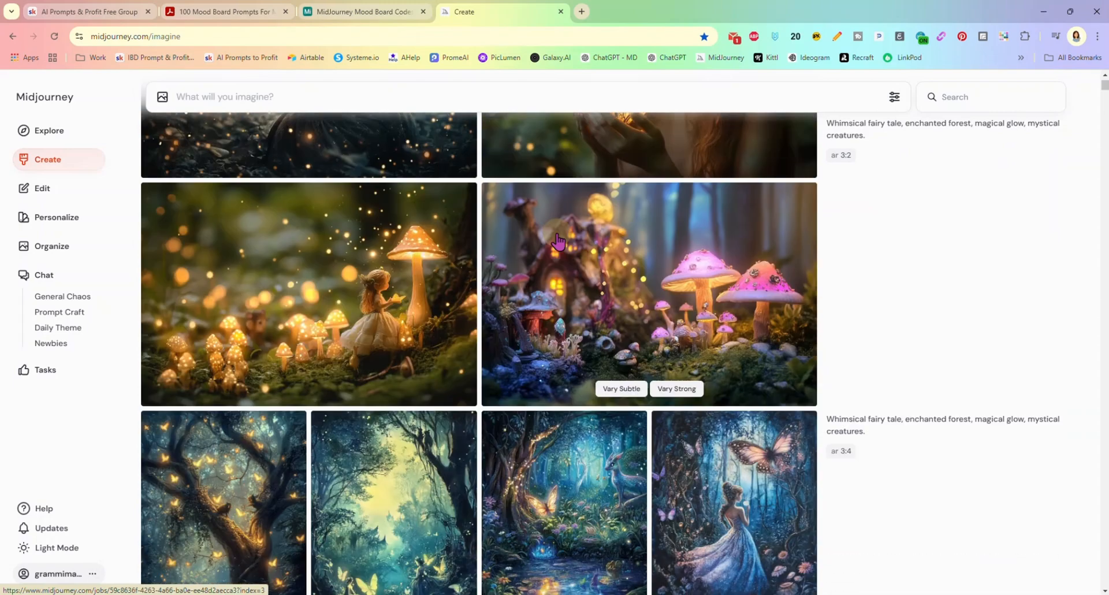
scroll(558, 242, "down", 15)
scroll(557, 241, "down", 2)
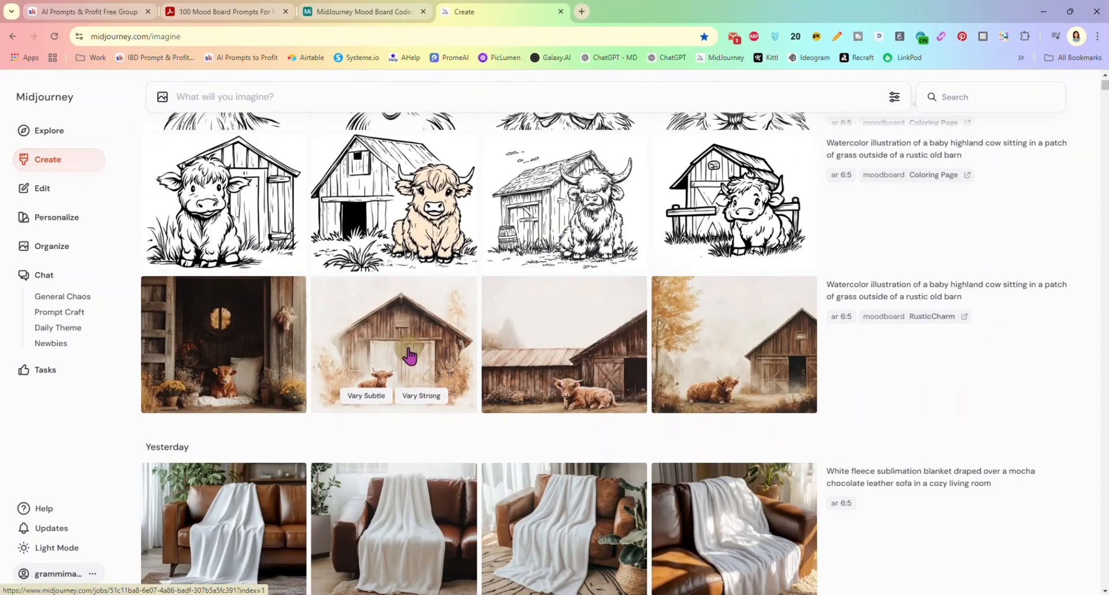
left_click(248, 329)
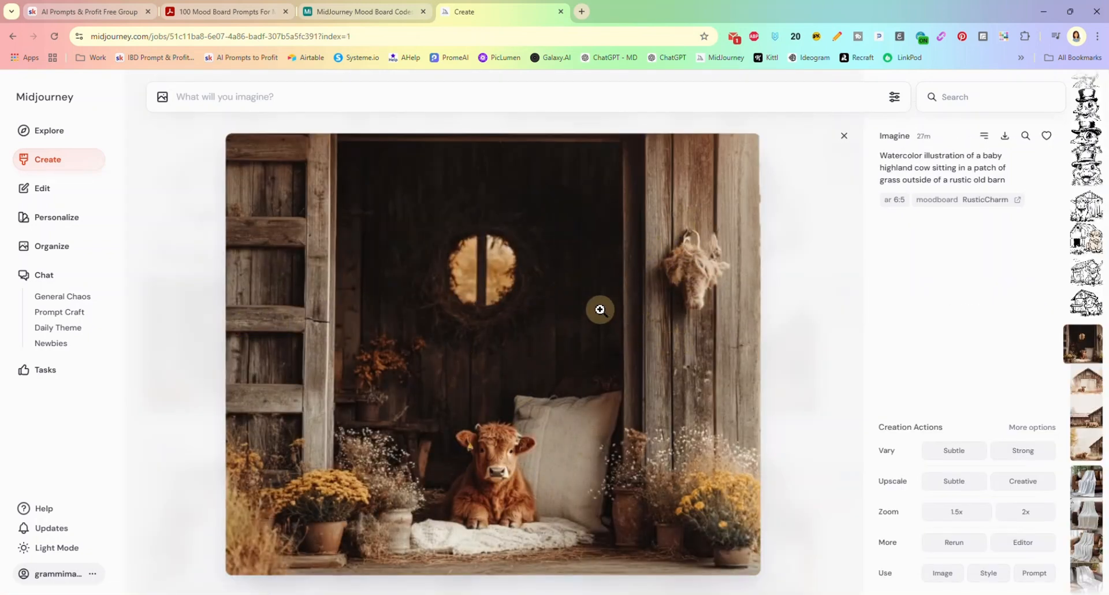
key("Right")
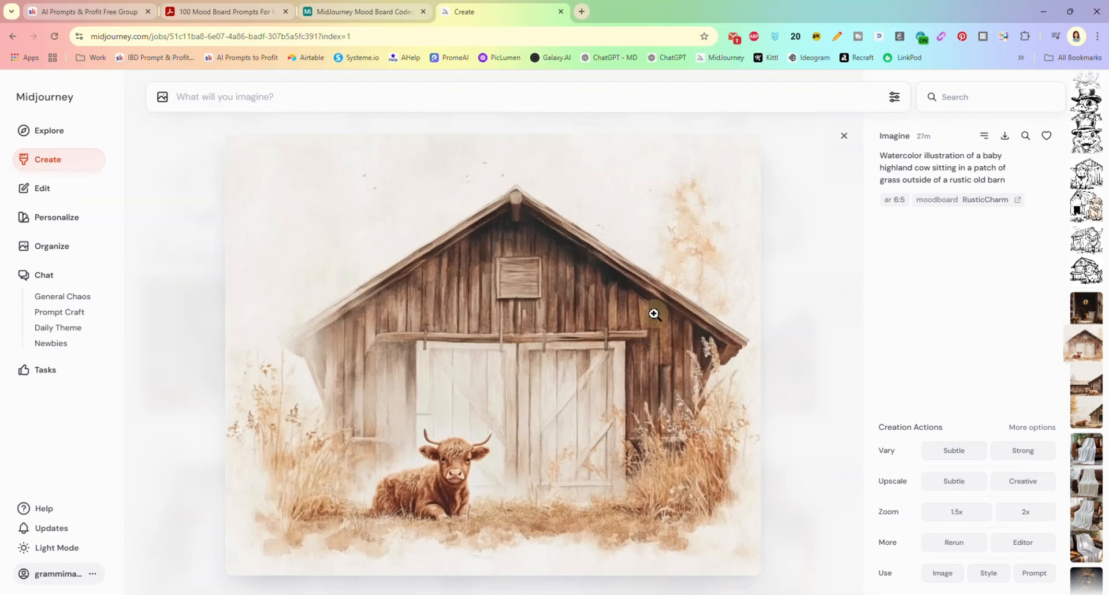
key("Right")
key("Right")
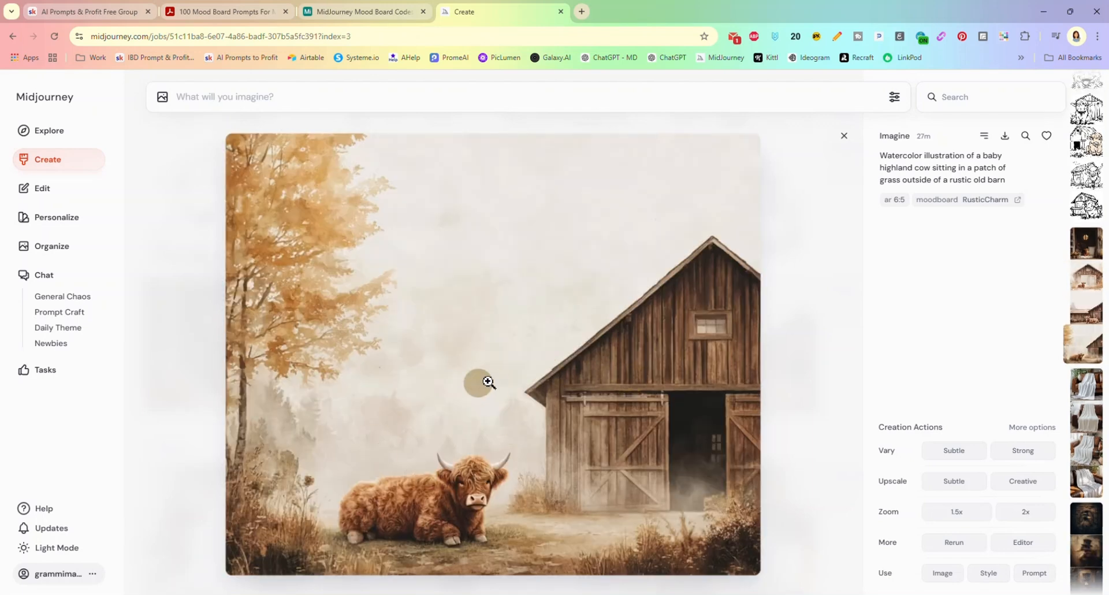
key("Right")
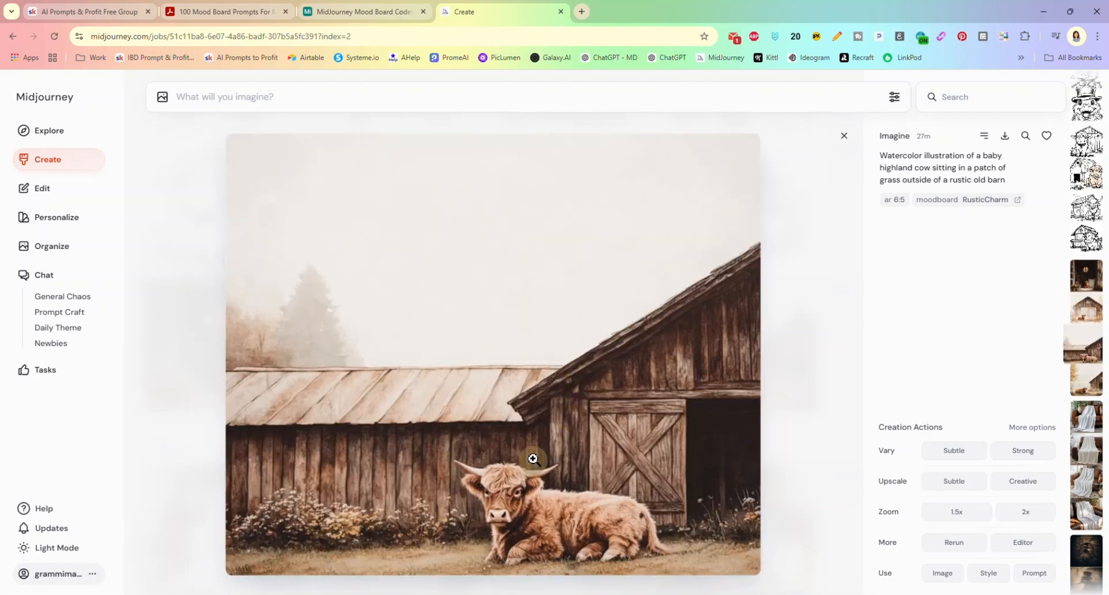
Step: Generate the prompt "watercolor illustration of a baby highland cow sitting in a patch of grass outside of a rustic old barn" again without a moodboard
key("Left")
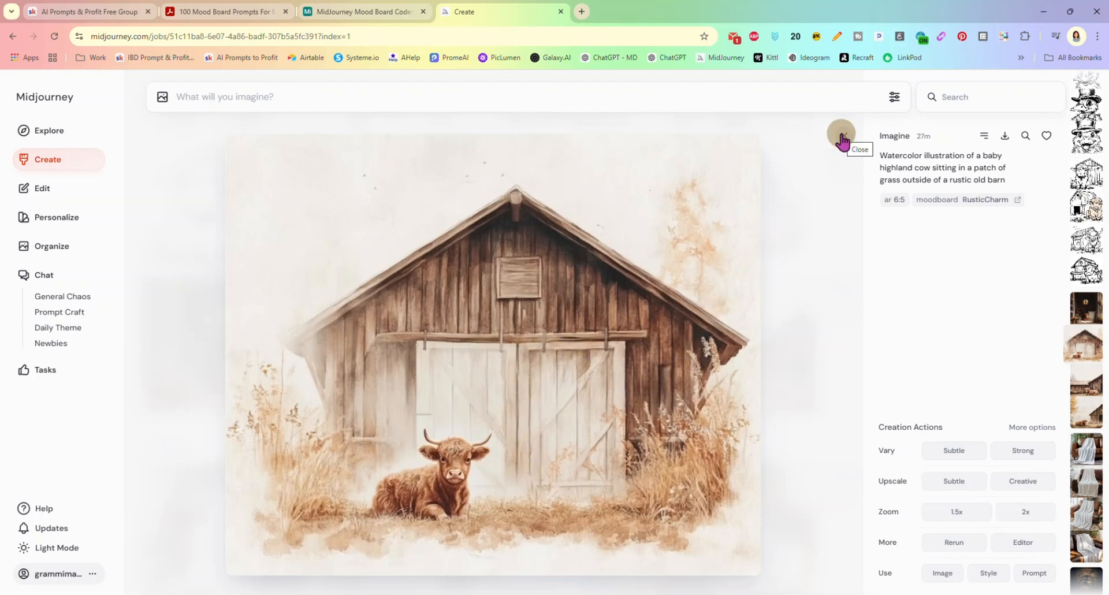
left_click(911, 165)
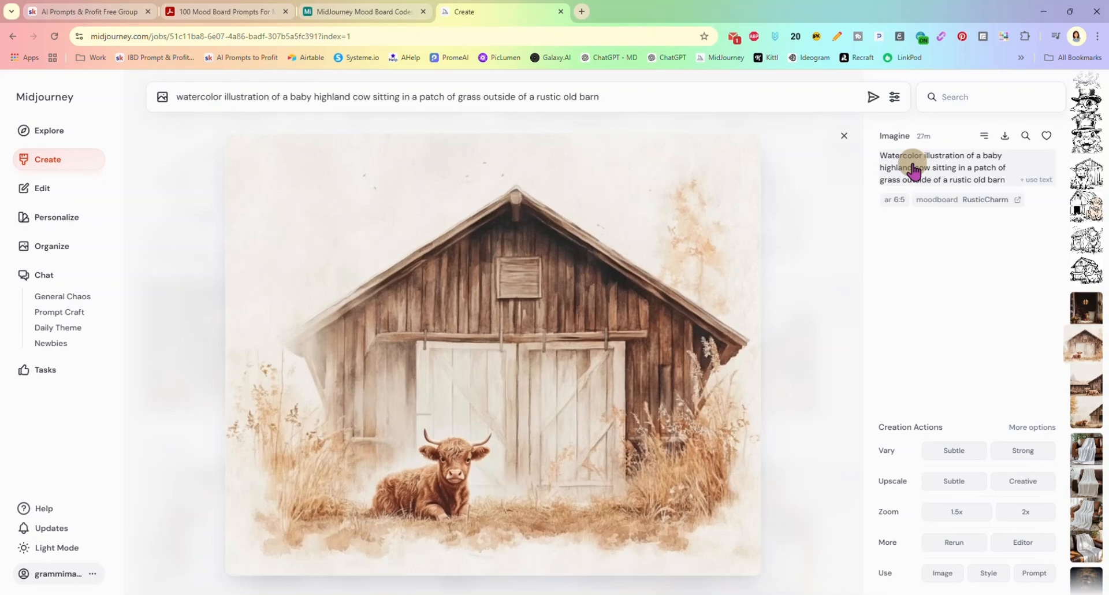
left_click(871, 104)
left_click(844, 136)
scroll(722, 239, "up", 7)
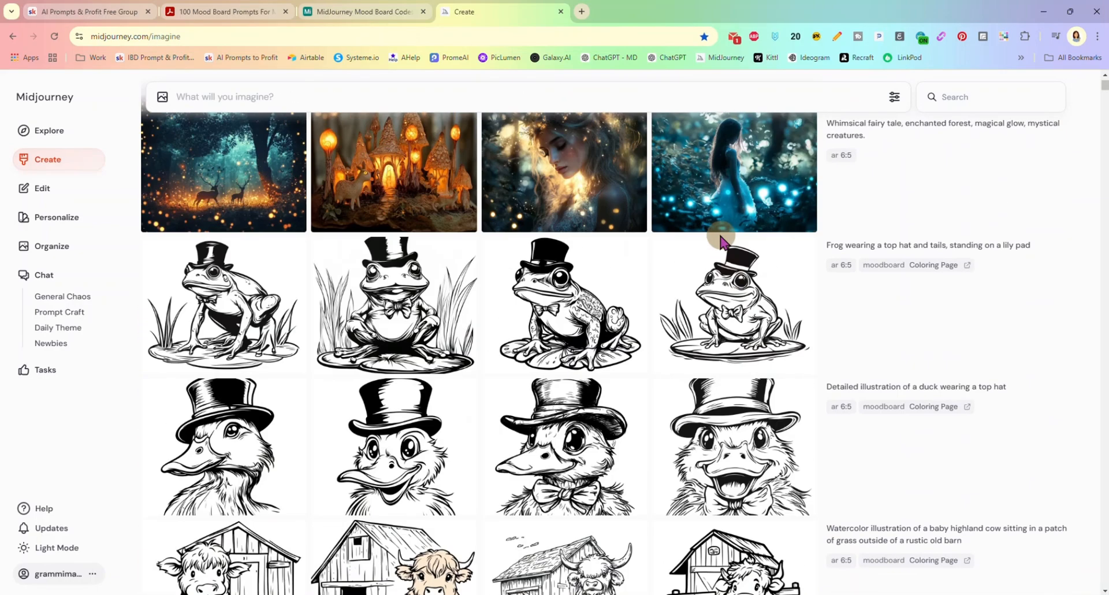
scroll(682, 228, "up", 15)
scroll(640, 217, "up", 10)
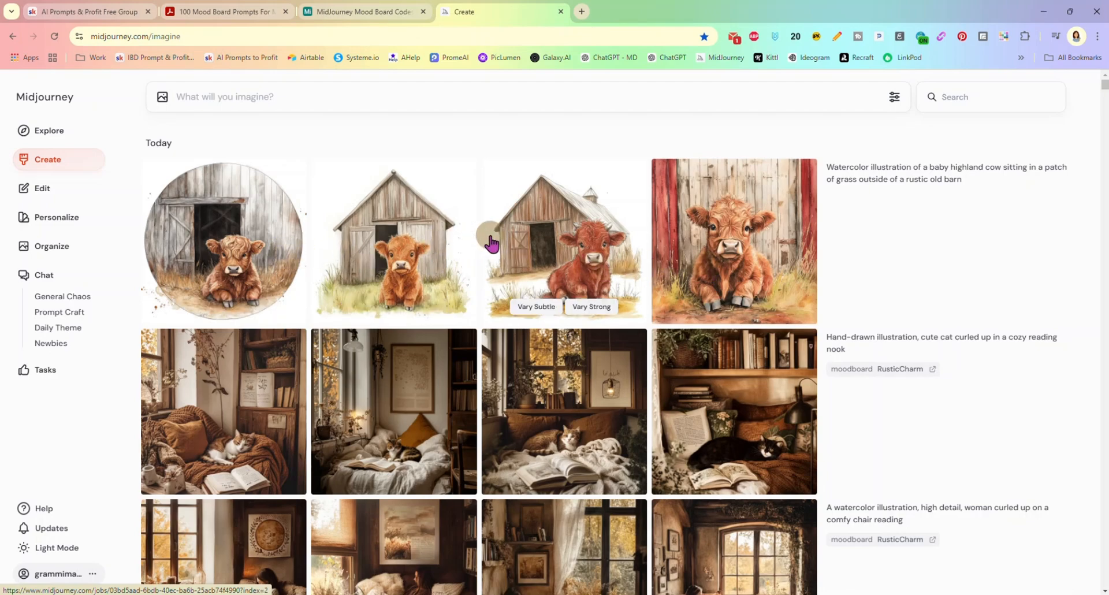
Step: Compare the new highland cow images with the earlier RusticCharm versions, viewing the RusticCharm cow in front of the barn doors enlarged
scroll(734, 277, "down", 12)
scroll(555, 357, "down", 15)
scroll(556, 356, "down", 13)
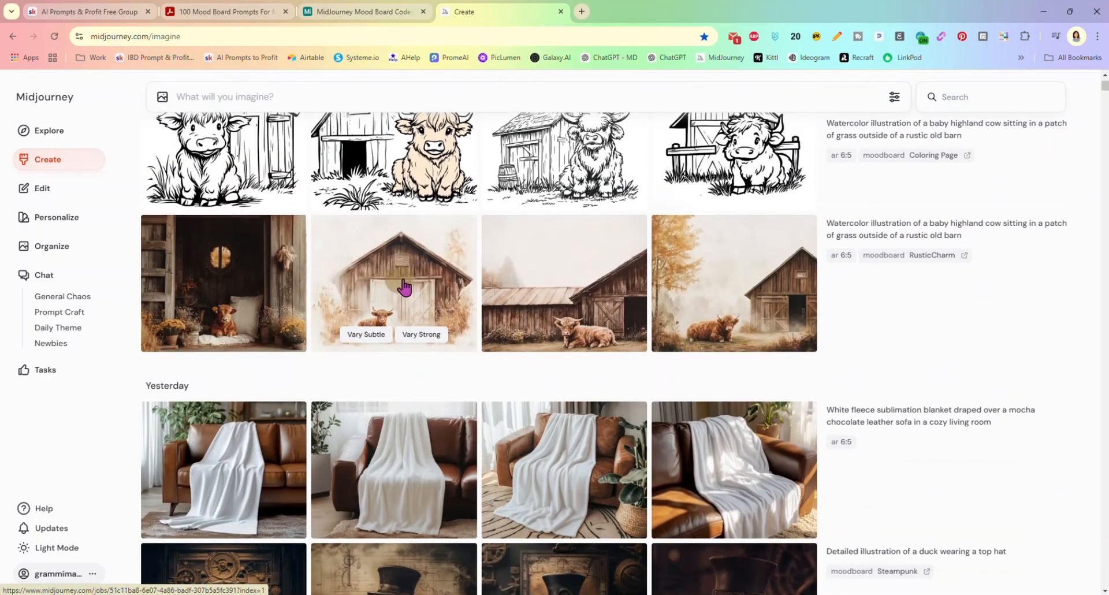
left_click(398, 288)
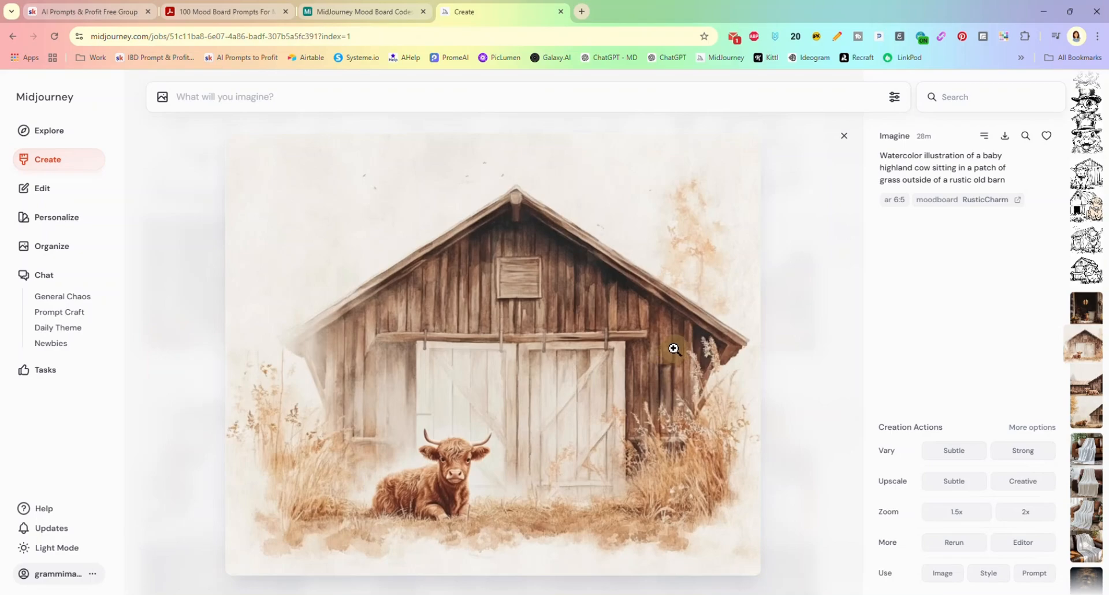
scroll(670, 347, "down", 1)
scroll(664, 347, "down", 1)
left_click(843, 134)
scroll(584, 334, "up", 12)
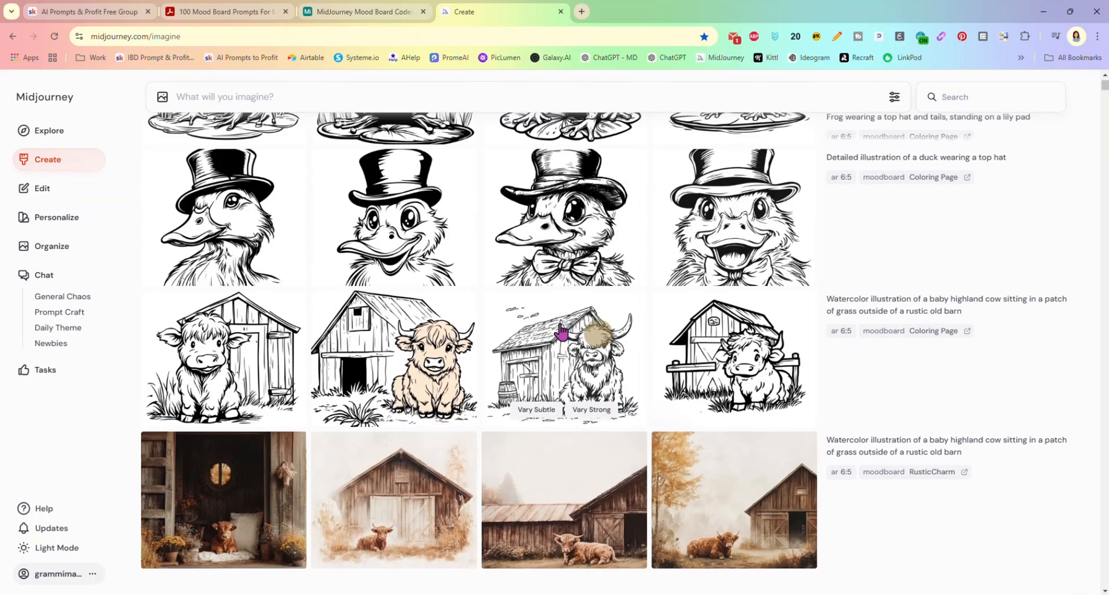
scroll(516, 330, "up", 15)
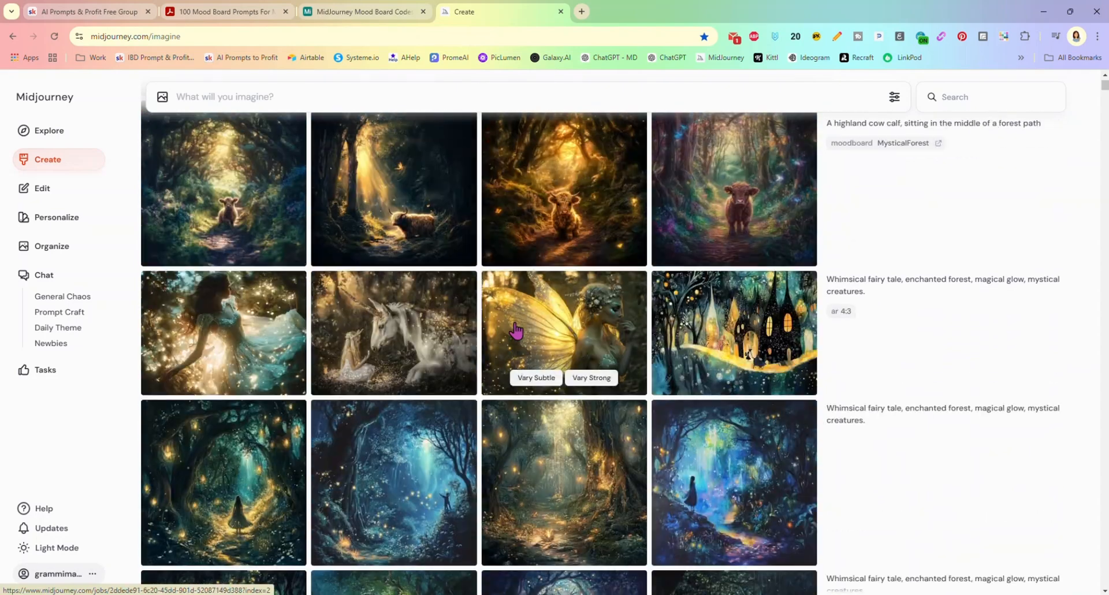
scroll(517, 331, "up", 4)
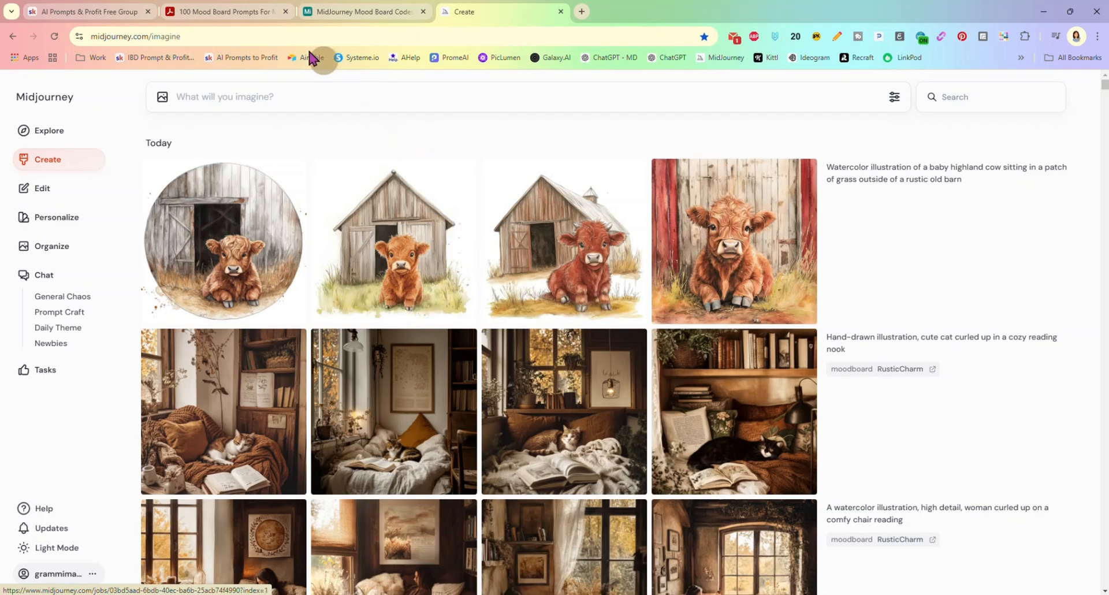
Step: Copy prompt 72, "Spring garden, pastel flowers, fresh greenery, butterflies.", from the Seasonal Themes in the 100 Mood Board Prompts PDF
left_click(326, 12)
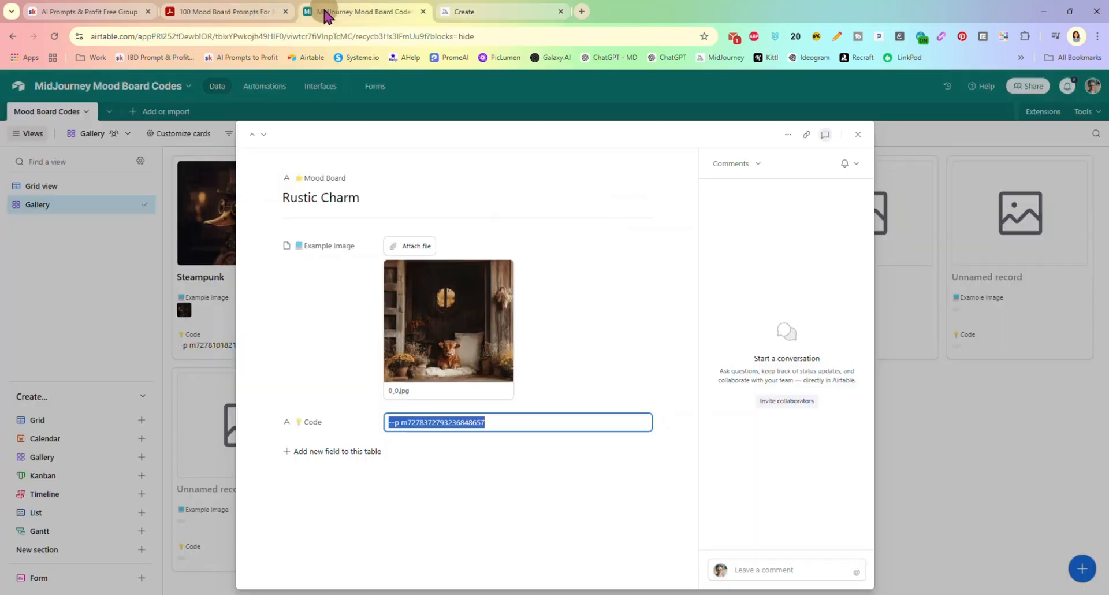
left_click(239, 13)
left_click(711, 366)
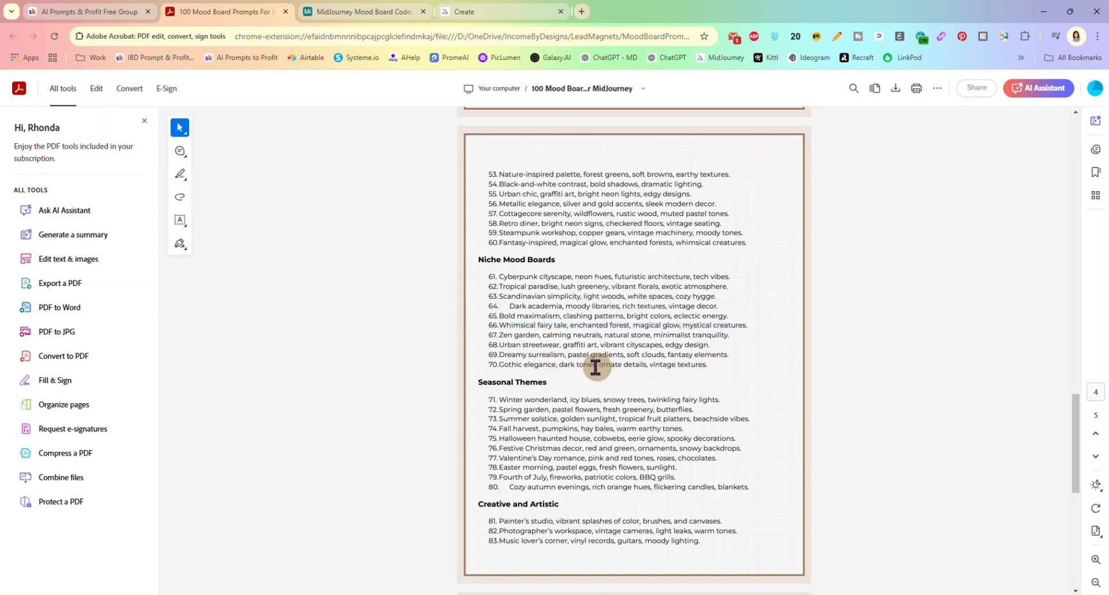
scroll(595, 370, "down", 1)
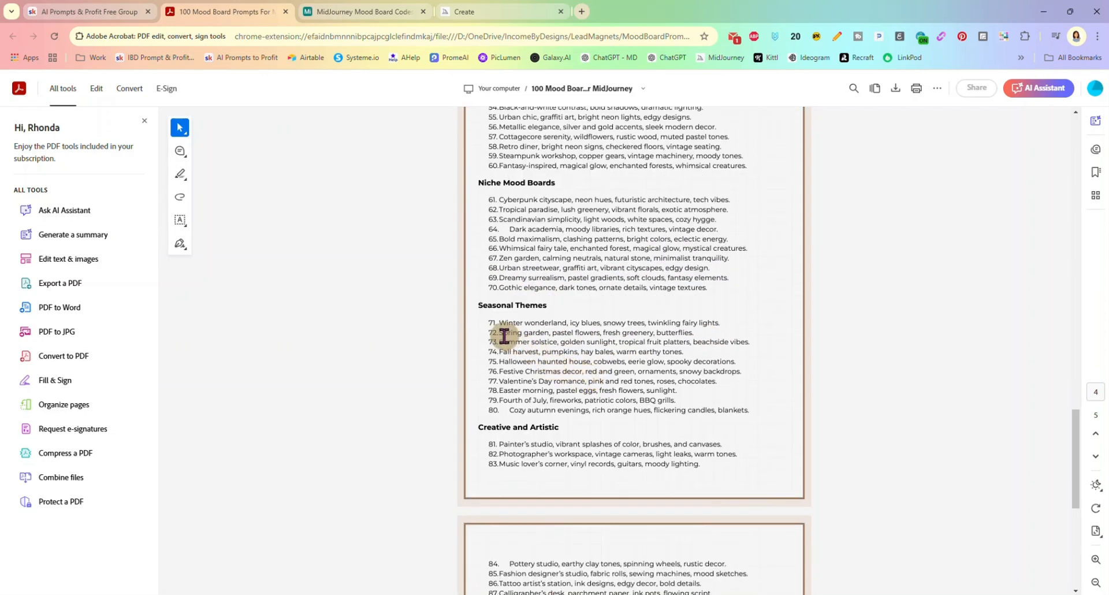
left_click_drag(500, 334, 707, 335)
key("ctrl+c")
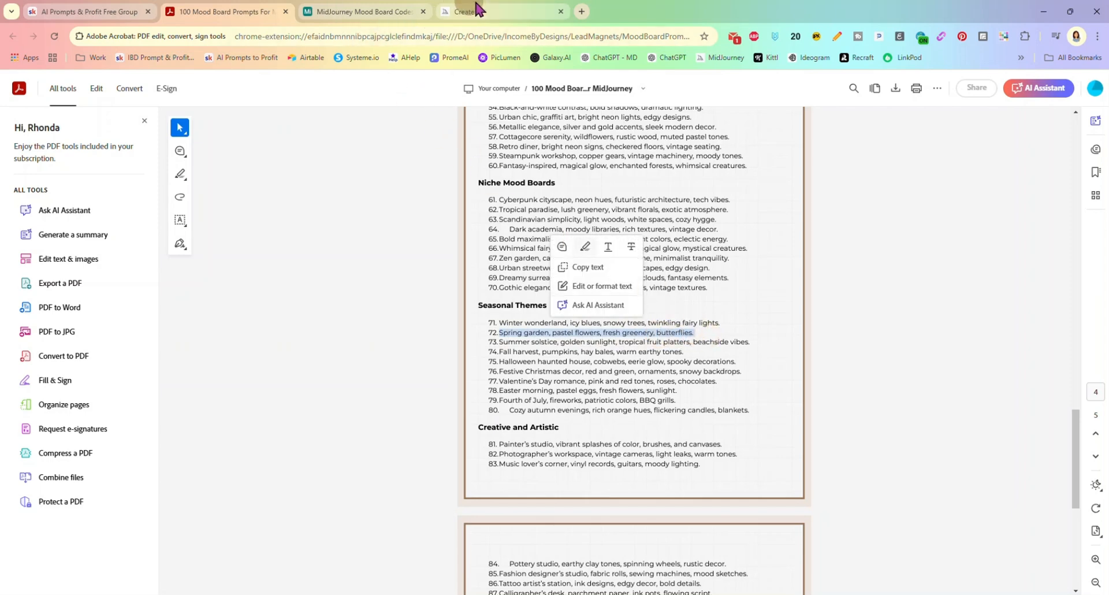
Step: Switch to Midjourney and generate images from the copied "Spring garden, pastel flowers, fresh greenery, butterflies." prompt
left_click(462, 10)
key("ctrl+v")
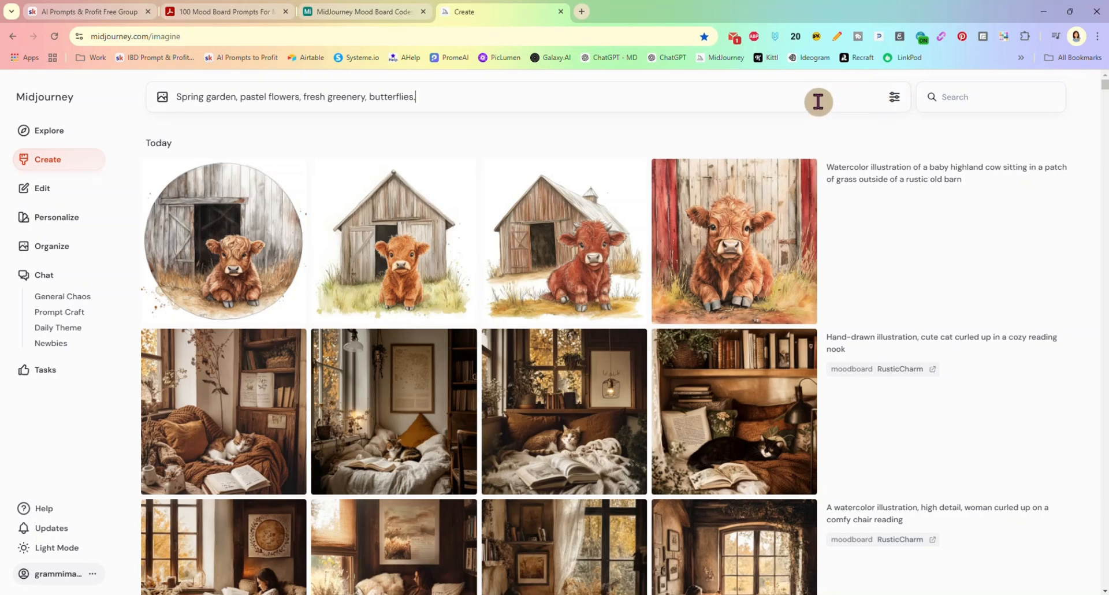
key("Return")
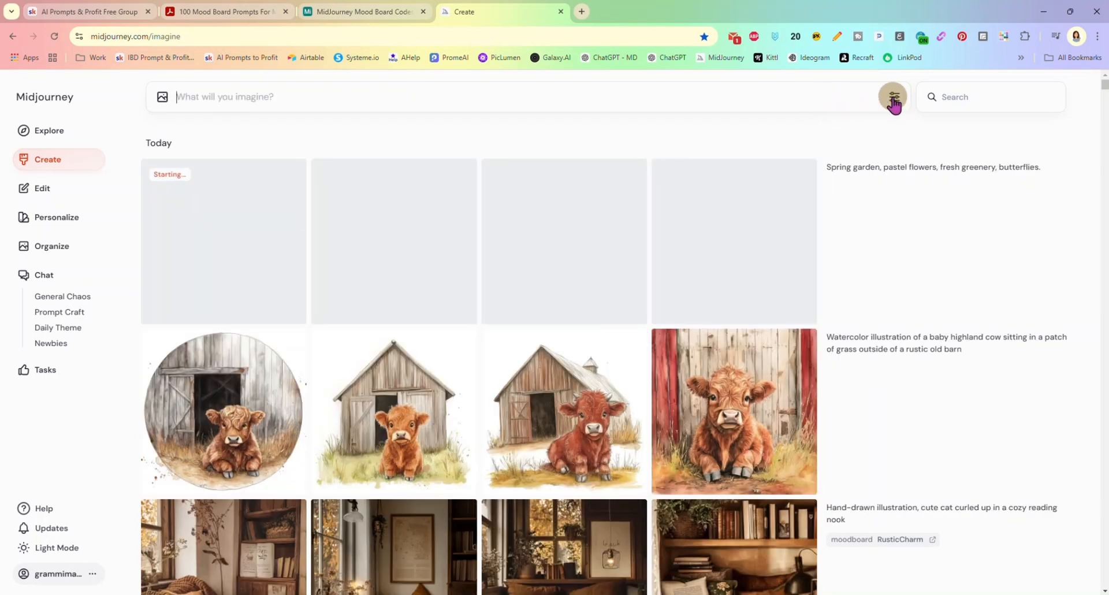
Step: Set the image size to landscape 4:3 and generate the spring garden prompt again
left_click(894, 96)
left_click(437, 226)
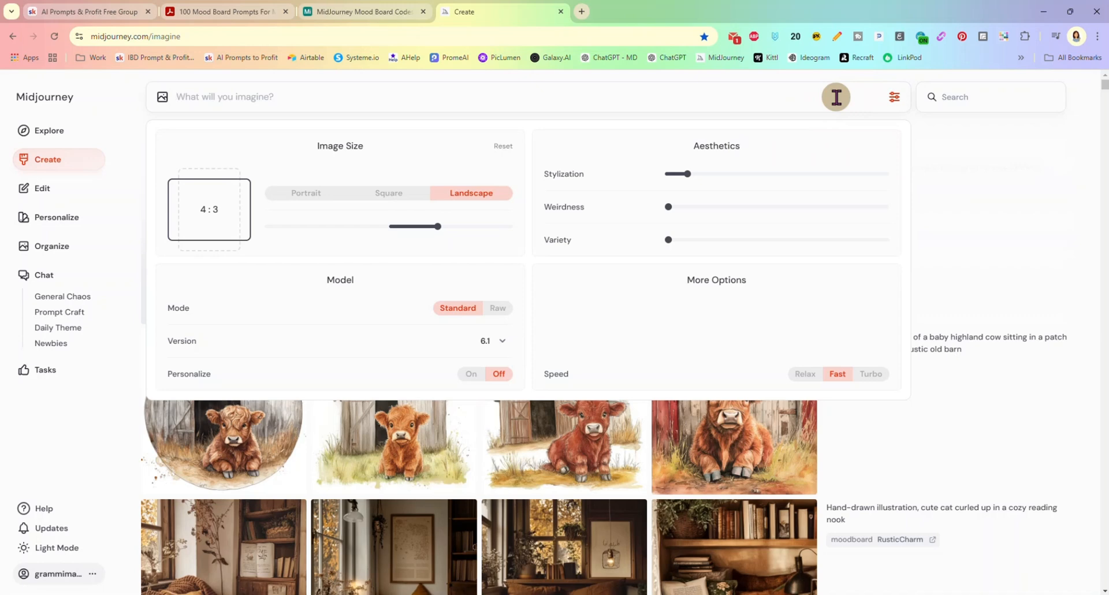
left_click(933, 126)
left_click(863, 168)
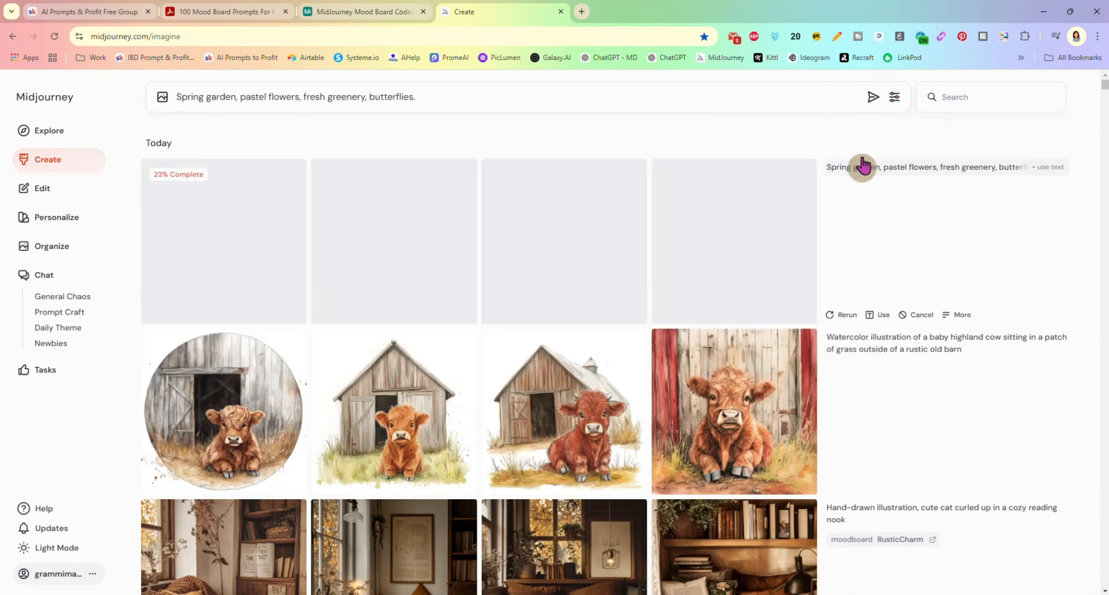
left_click(873, 109)
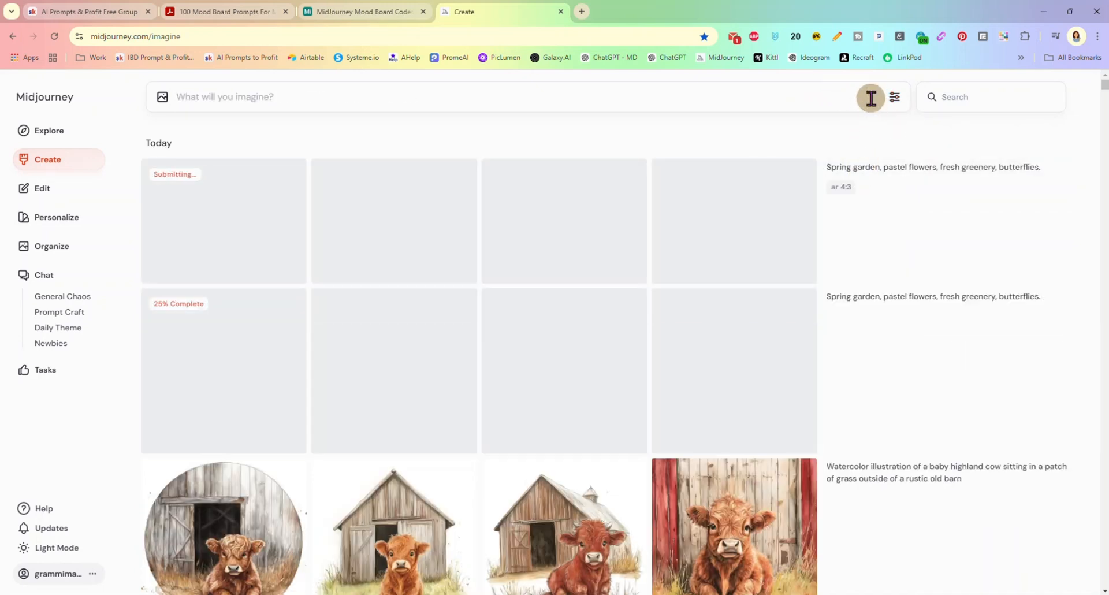
Step: Reuse the spring garden prompt with a portrait 2:3 image size and generate another set
left_click(861, 167)
left_click(894, 97)
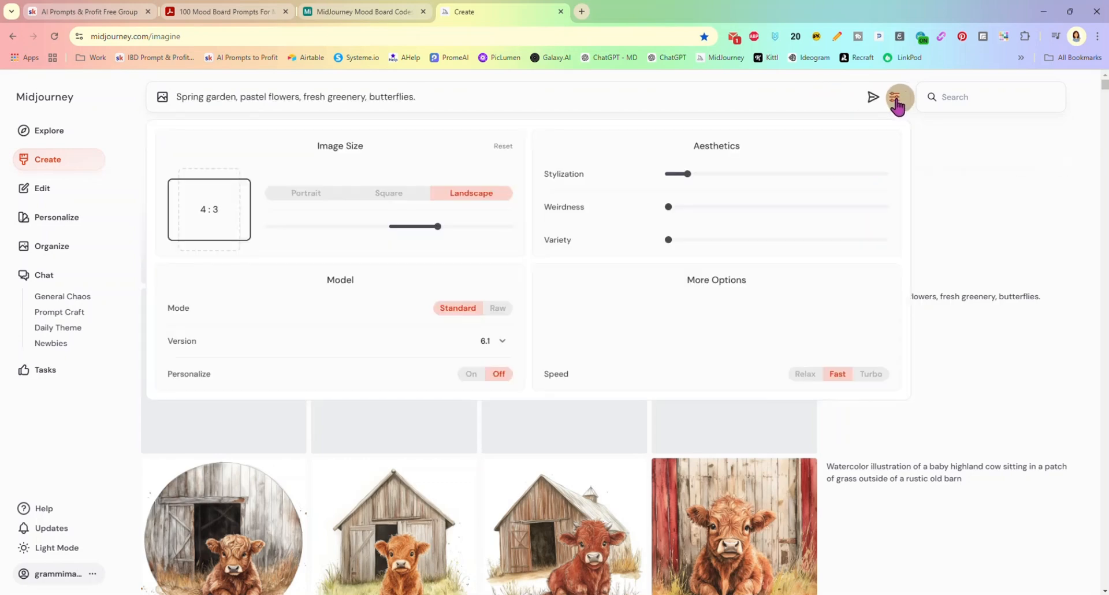
left_click(318, 231)
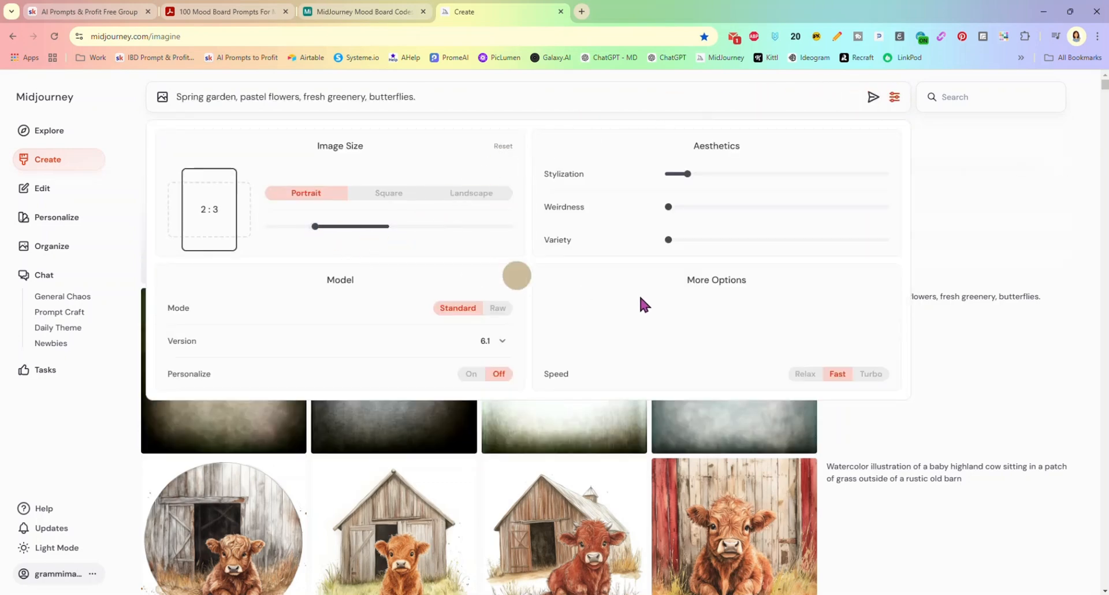
left_click(872, 98)
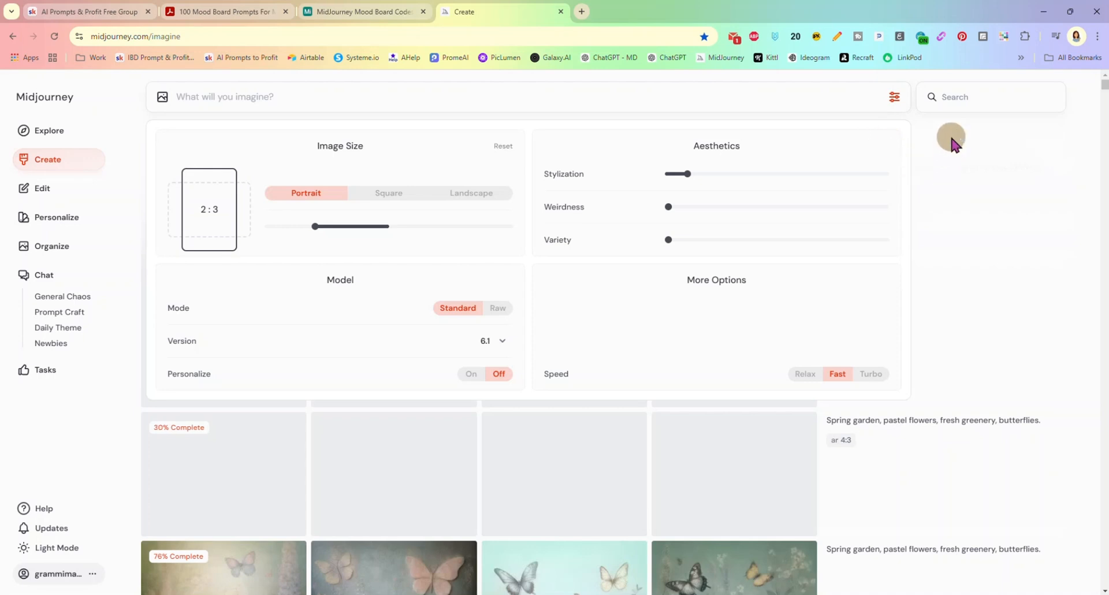
left_click(894, 96)
Step: Generate another set from the reused spring garden prompt with a landscape 3:2 image size
left_click(892, 167)
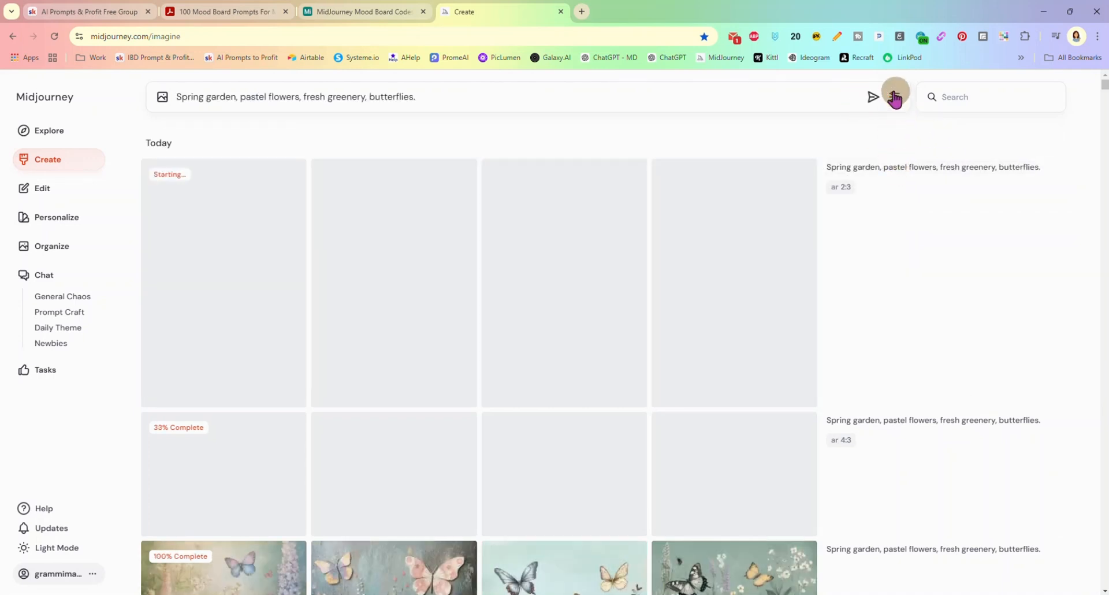
left_click(894, 96)
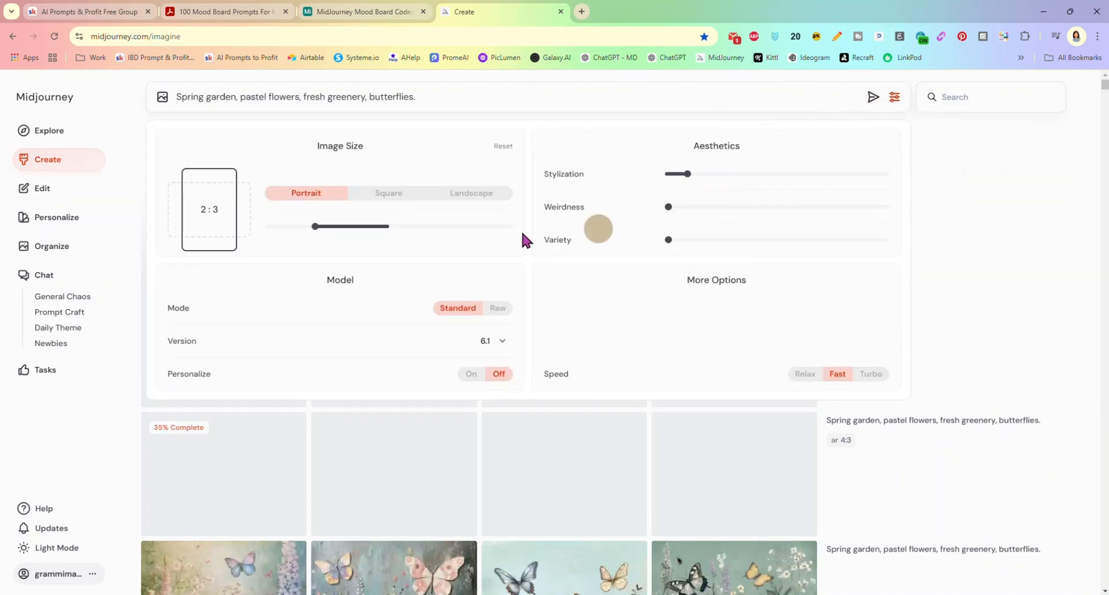
left_click(462, 226)
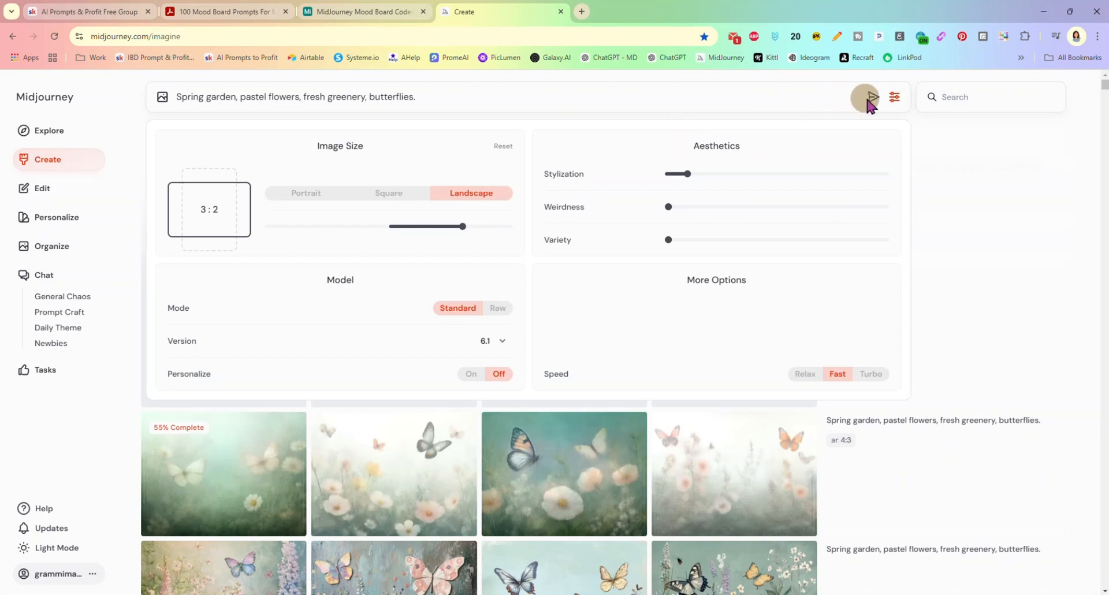
left_click(870, 97)
left_click(959, 136)
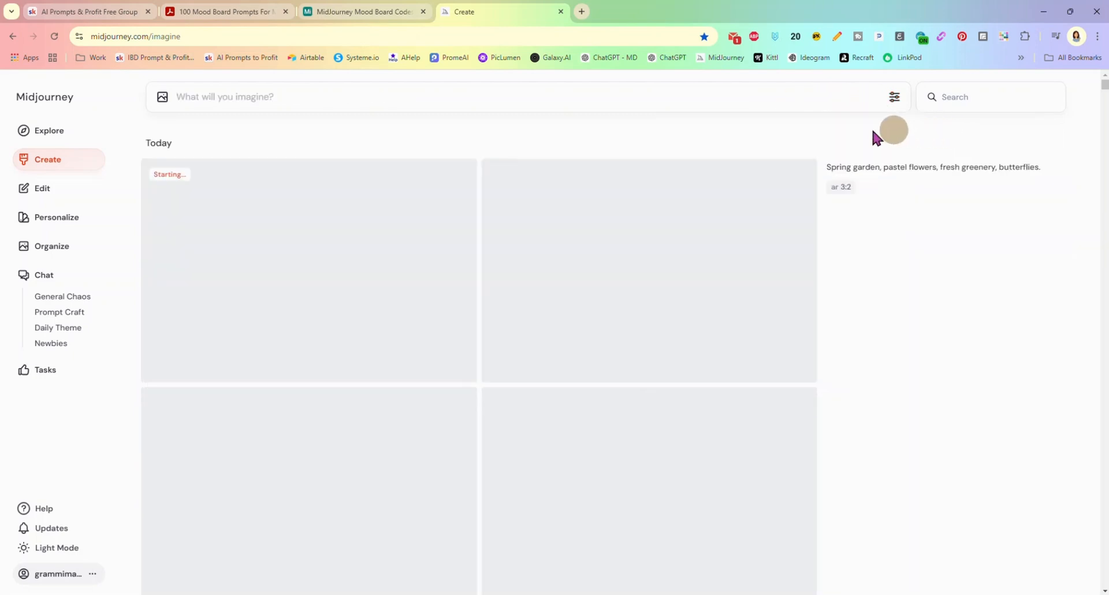
Step: Reset the image size to square 1:1 and generate one more set from the spring garden prompt
left_click(906, 168)
left_click(893, 98)
left_click(882, 167)
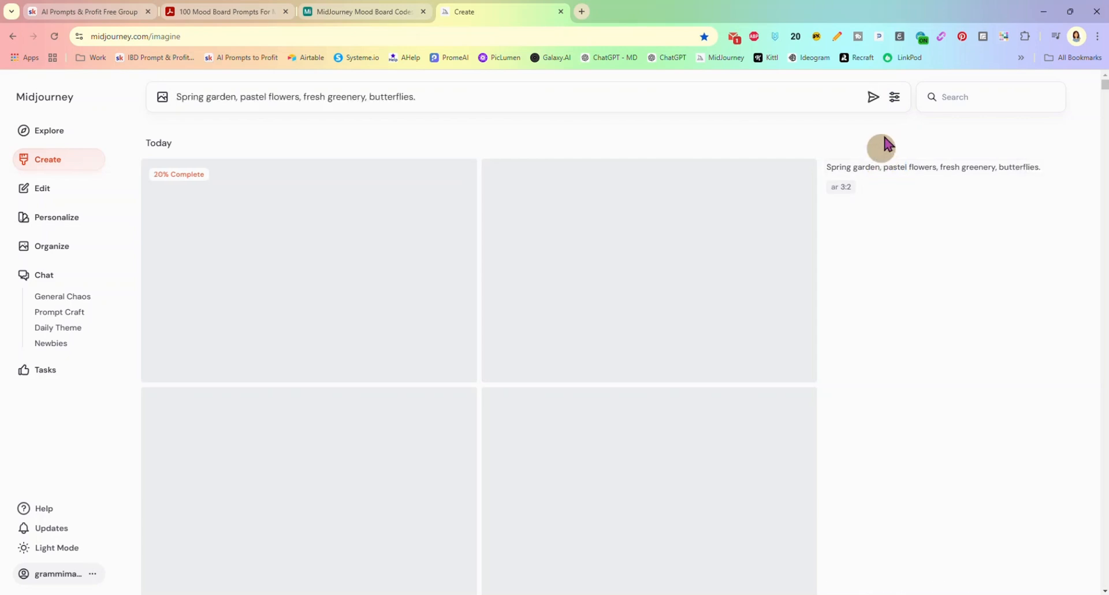
left_click(893, 97)
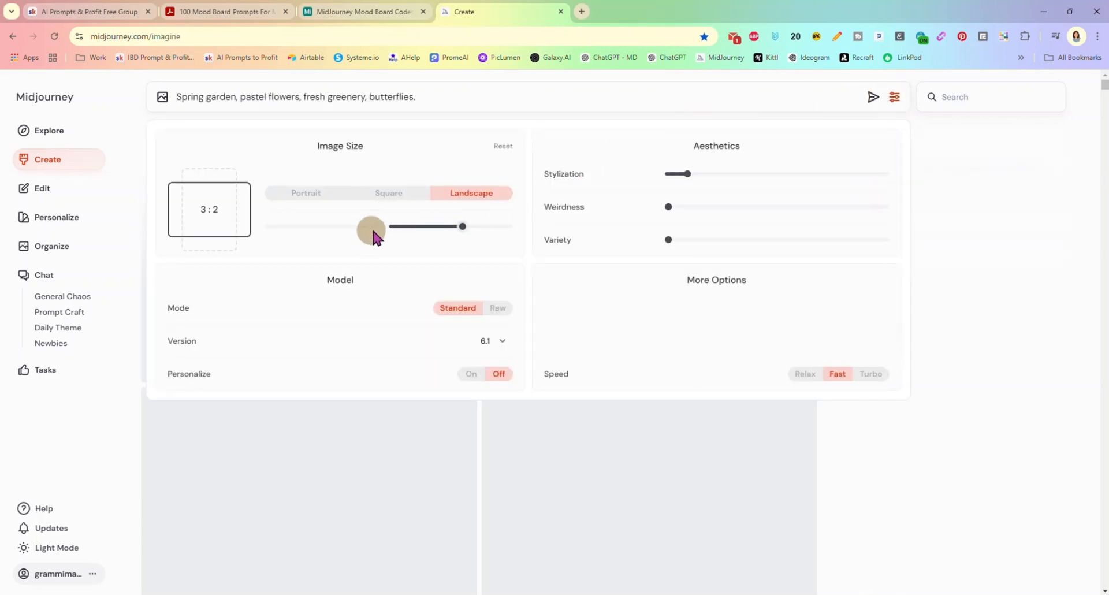
left_click_drag(372, 232, 387, 229)
left_click(872, 96)
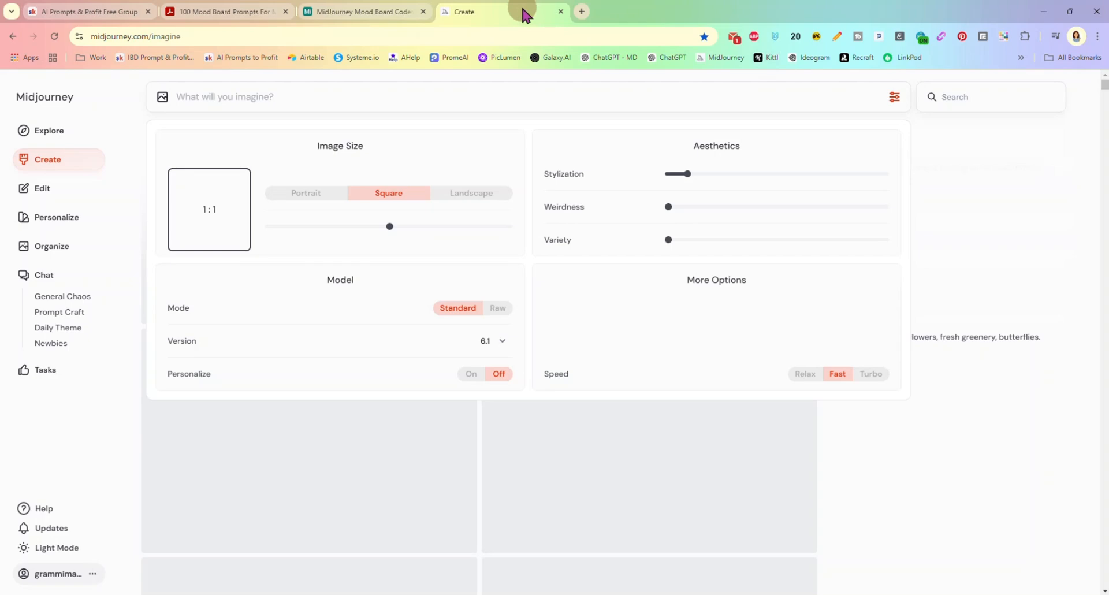
left_click(939, 140)
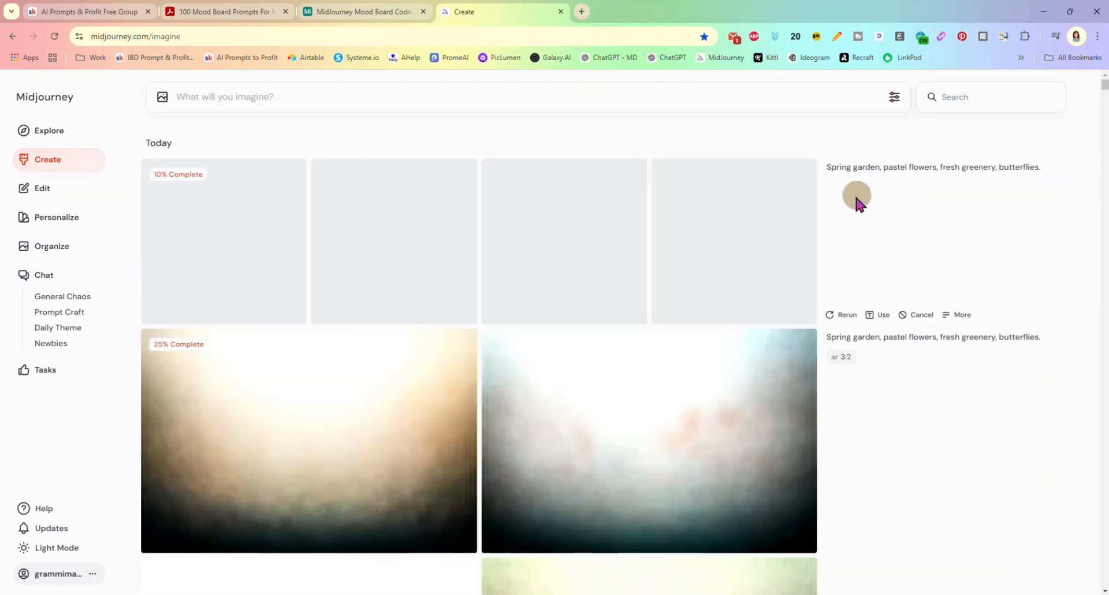
Step: Look through the spring garden images and compare the square, 4:3, 2:3 and 3:2 sets in the creation feed
scroll(855, 191, "down", 4)
scroll(734, 250, "down", 9)
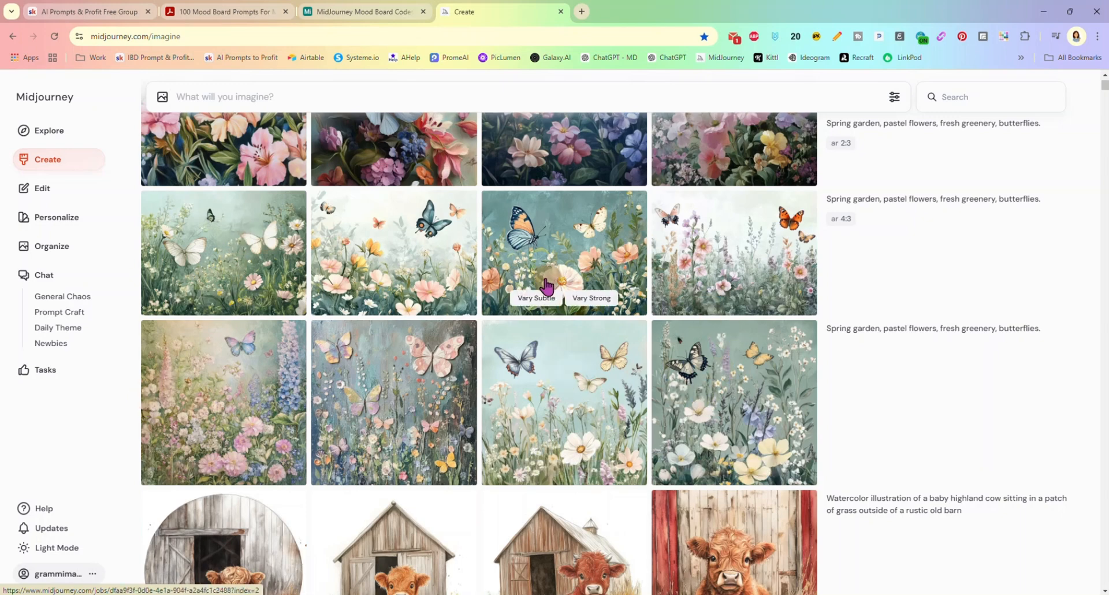
scroll(392, 315, "up", 3)
scroll(392, 314, "up", 8)
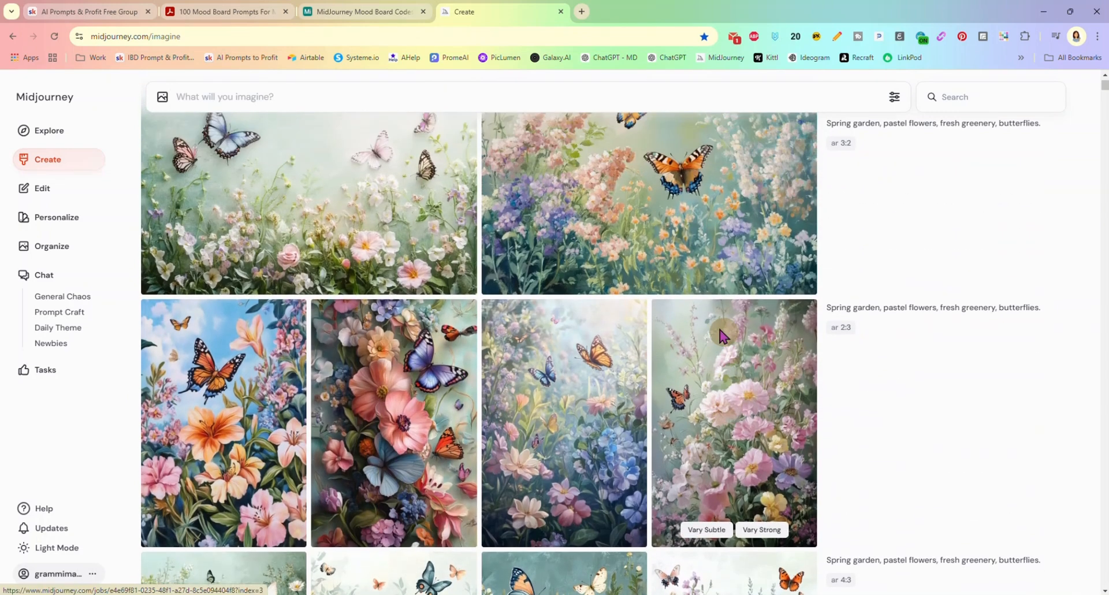
scroll(588, 271, "up", 4)
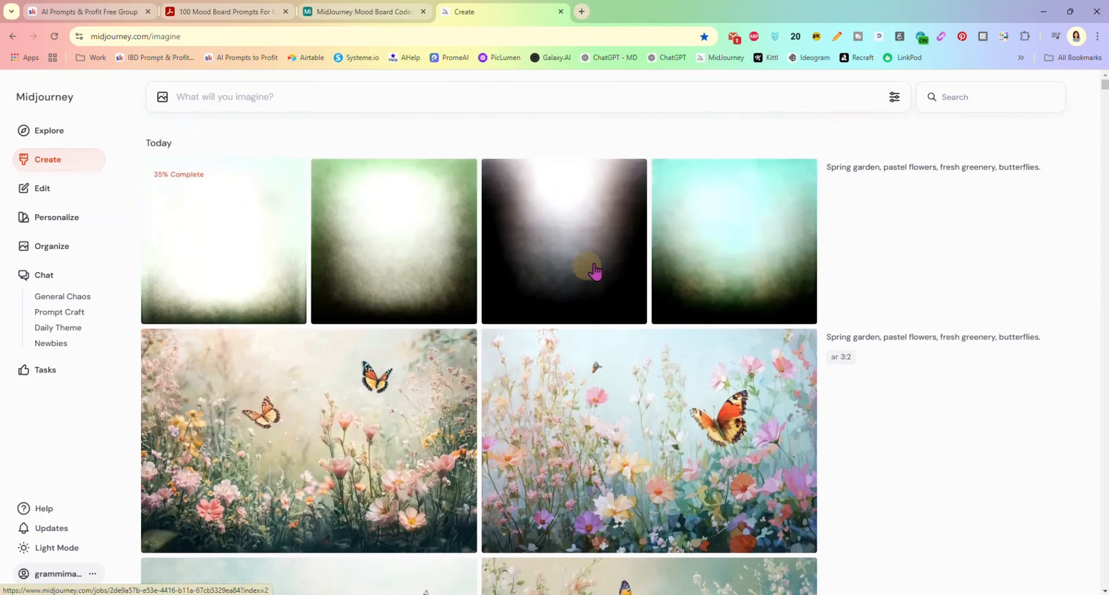
scroll(399, 381, "down", 2)
scroll(399, 381, "down", 7)
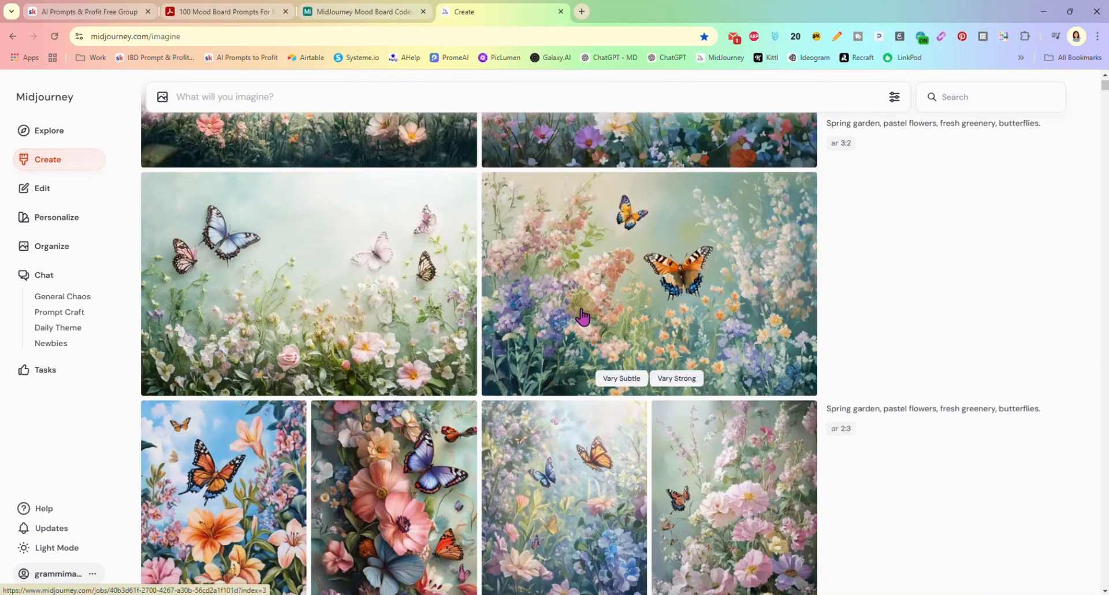
scroll(733, 358, "down", 4)
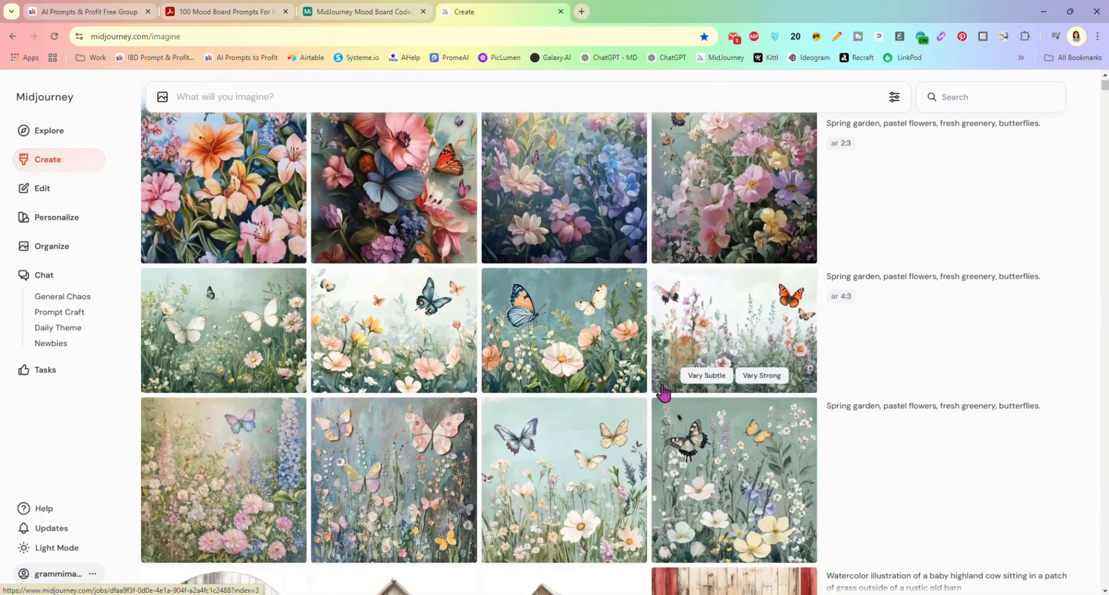
scroll(283, 338, "down", 3)
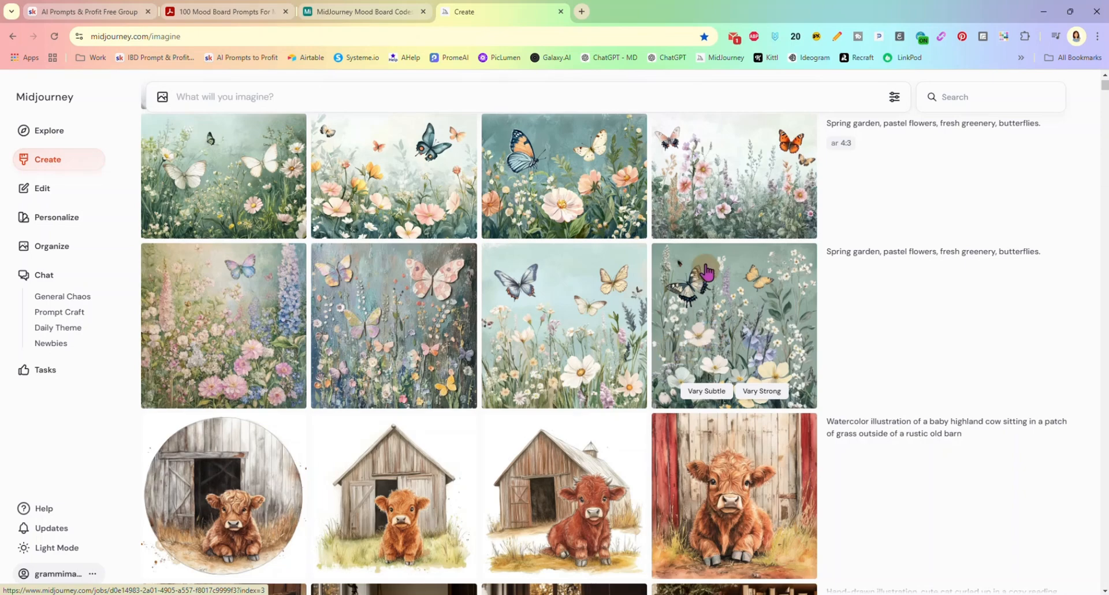
Step: Create a new moodboard in the personalization area and name it SpringPastel
scroll(459, 310, "up", 4)
scroll(462, 310, "up", 10)
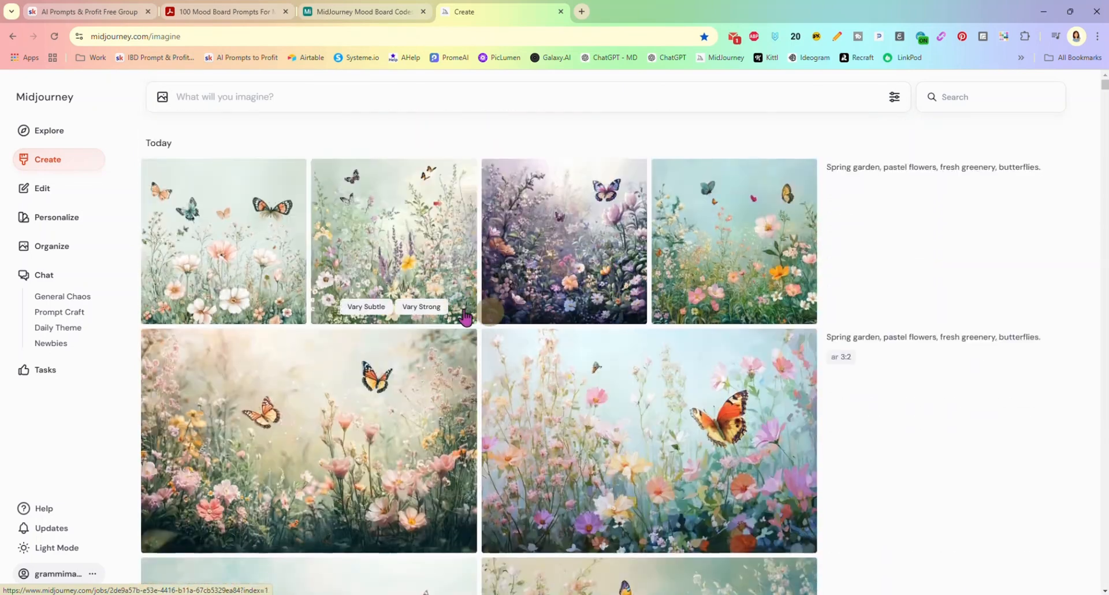
left_click(88, 224)
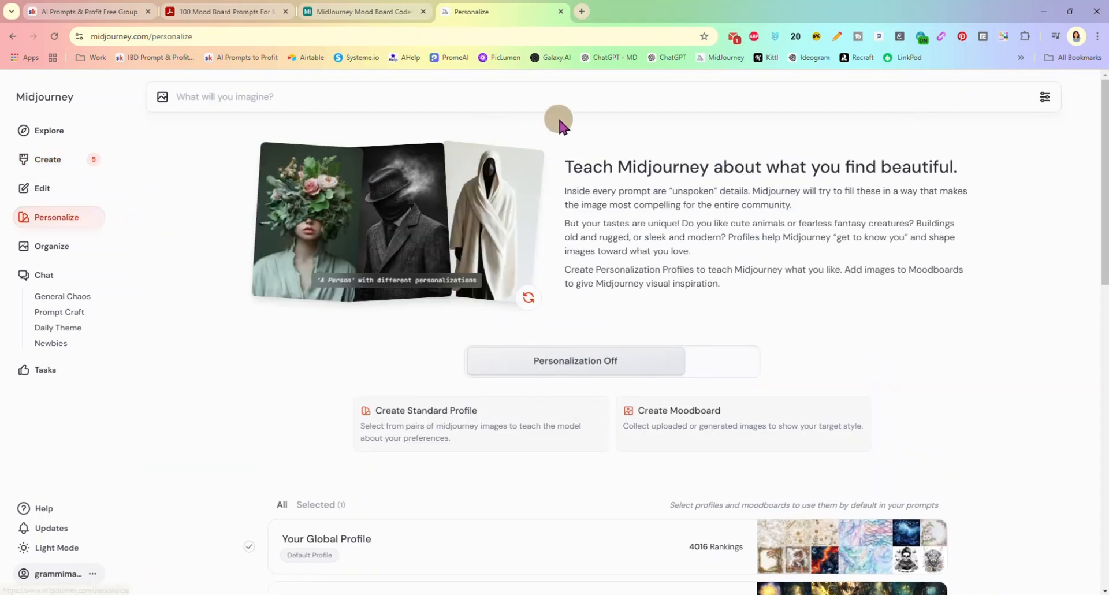
left_click(703, 426)
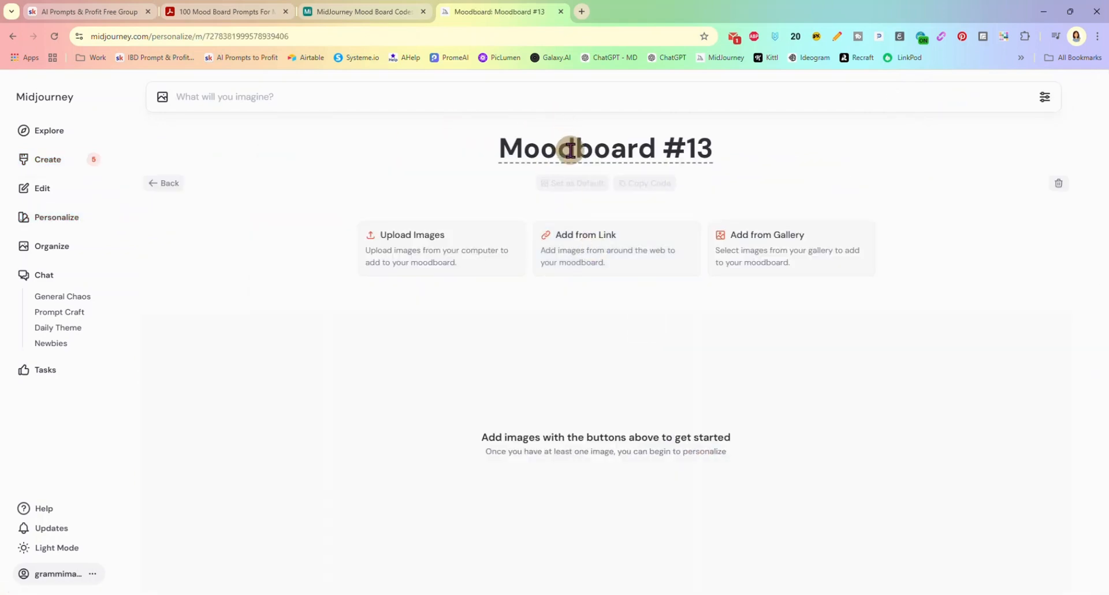
triple_click(567, 150)
type("Sp")
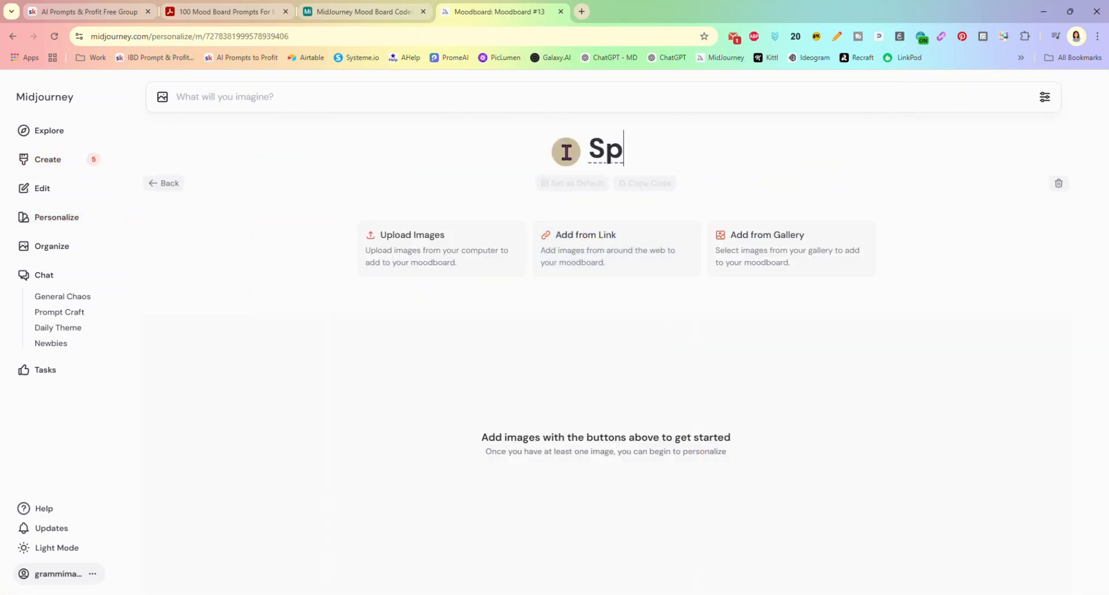
type("ringPastel")
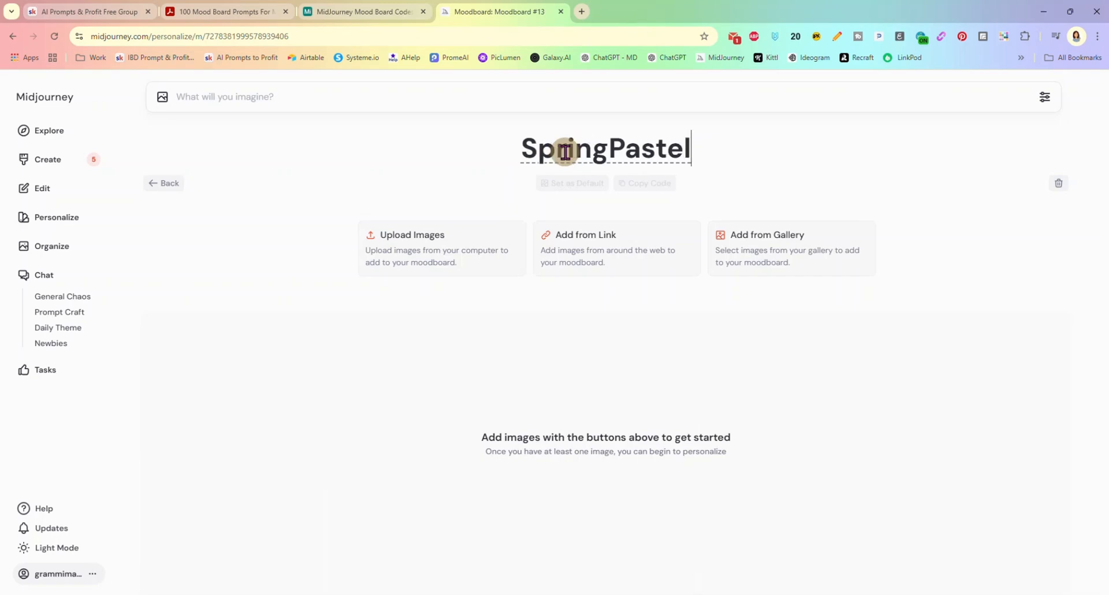
Step: Add eleven of today's spring garden butterfly and flower images from the gallery to the SpringPastel moodboard
left_click(853, 247)
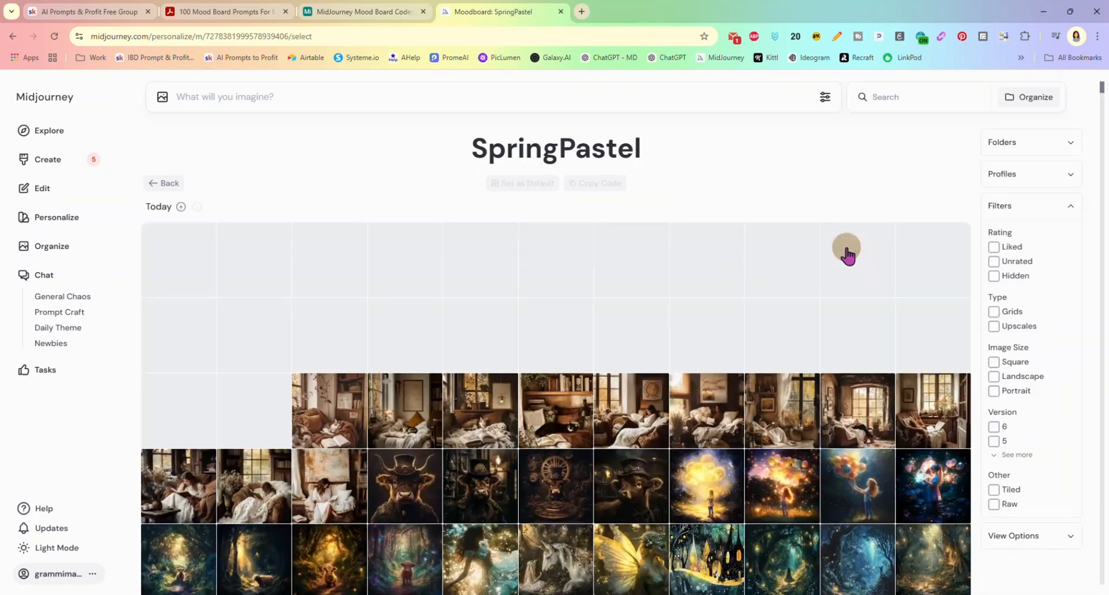
left_click(184, 263)
left_click(402, 257)
left_click(469, 267)
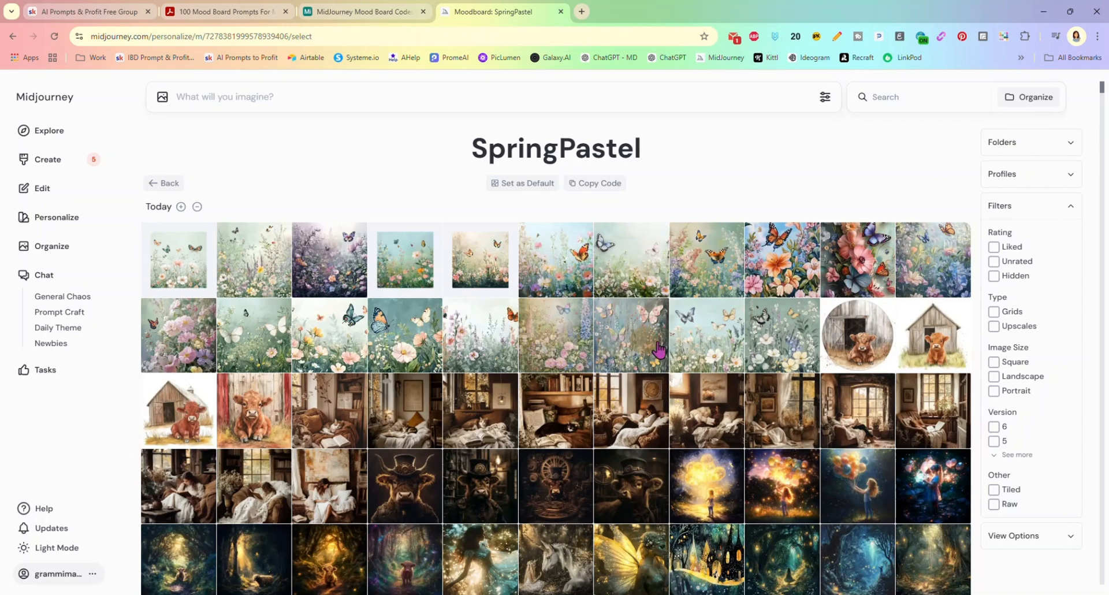
left_click(779, 335)
left_click(928, 245)
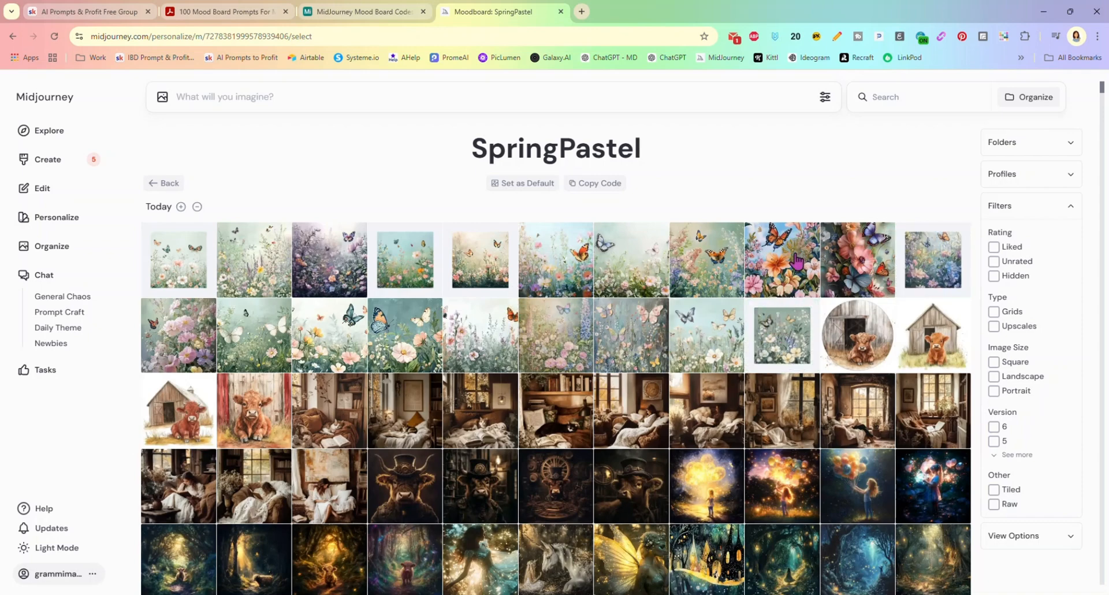
left_click(570, 338)
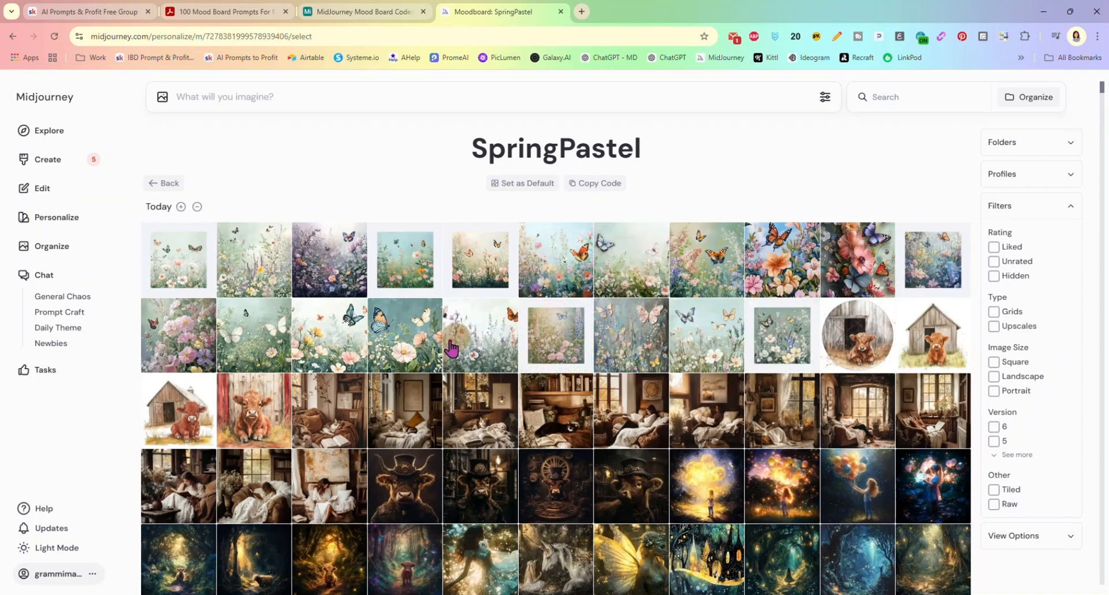
left_click(487, 346)
left_click(172, 338)
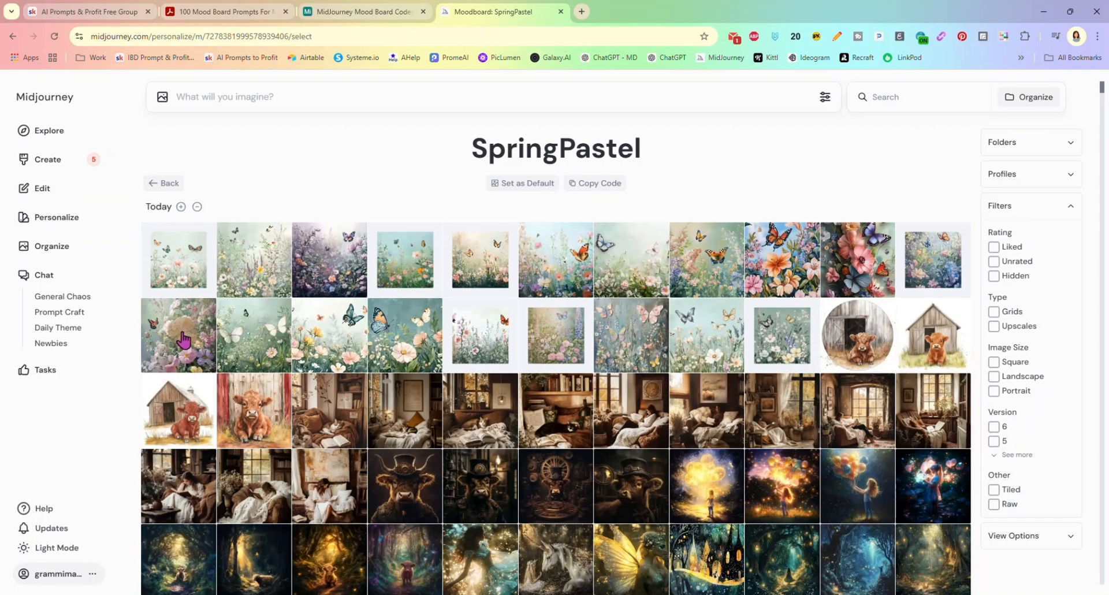
left_click(259, 266)
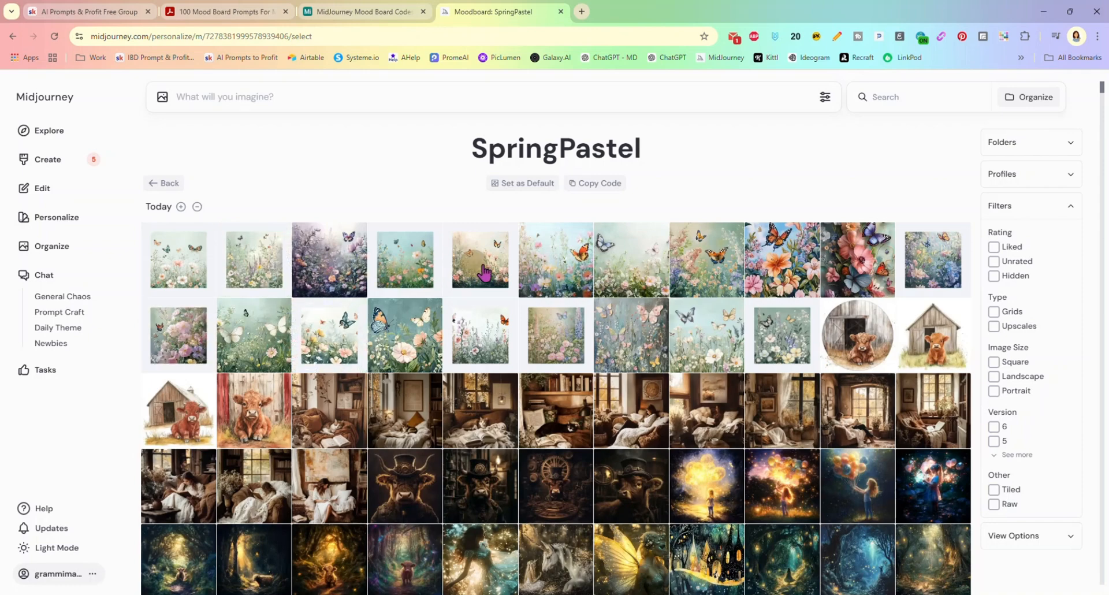
left_click(645, 267)
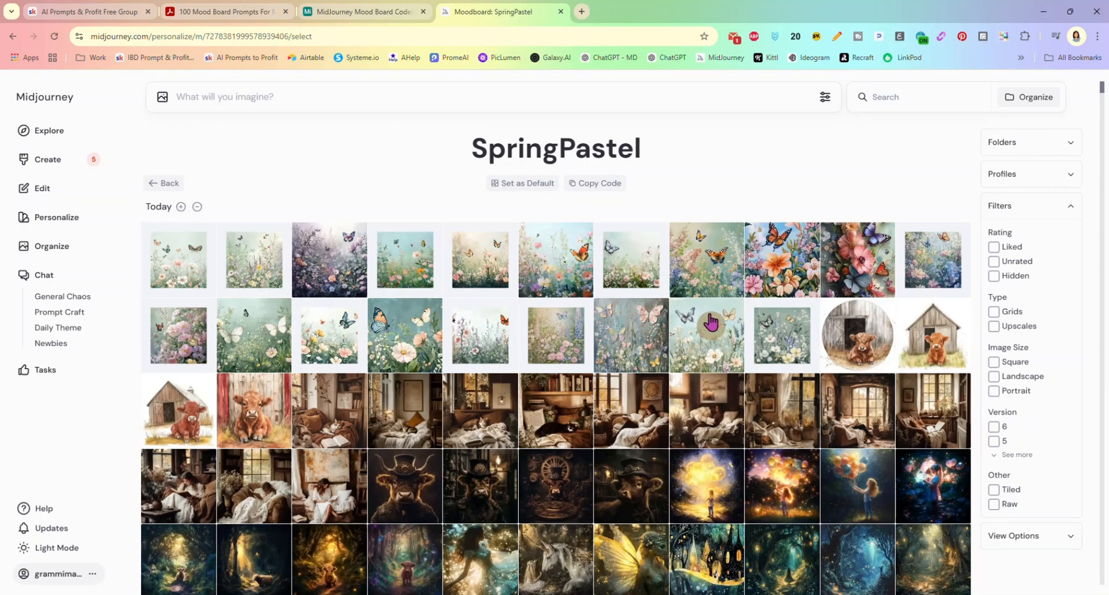
Step: Add the first pastel bicycle image with a flower basket from 12 Jan 2025 to the moodboard
scroll(704, 324, "down", 8)
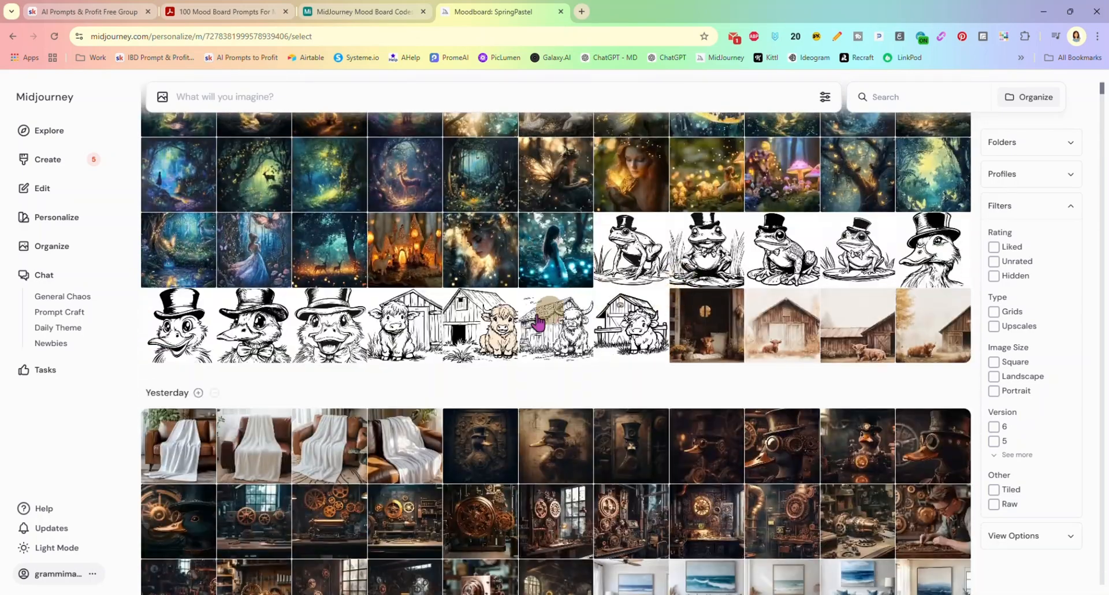
scroll(540, 322, "up", 8)
scroll(524, 326, "down", 3)
scroll(524, 327, "down", 15)
scroll(524, 327, "down", 8)
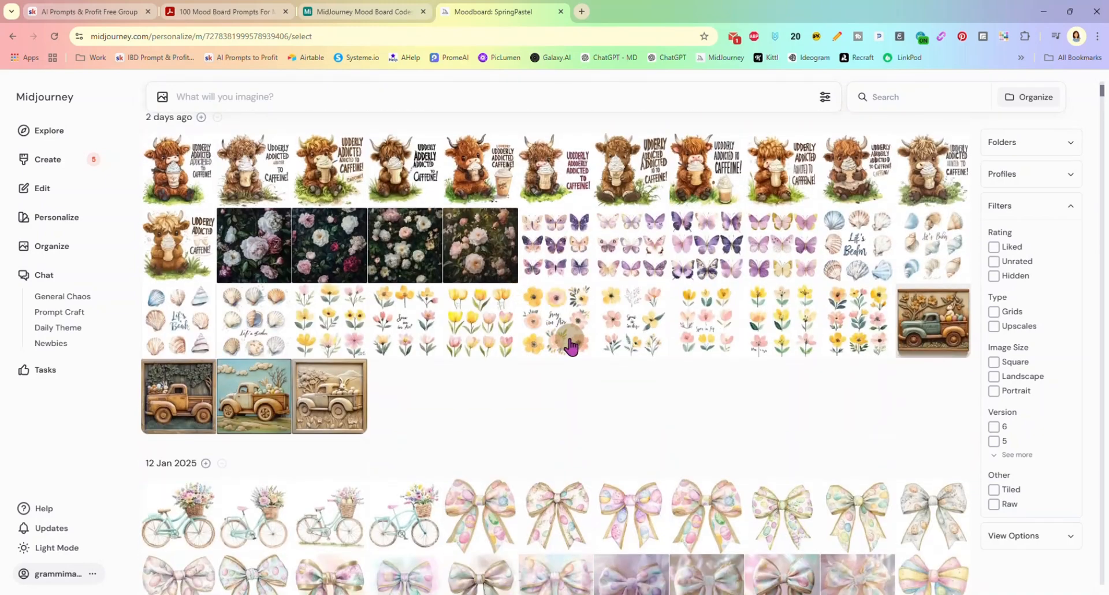
scroll(571, 347, "down", 4)
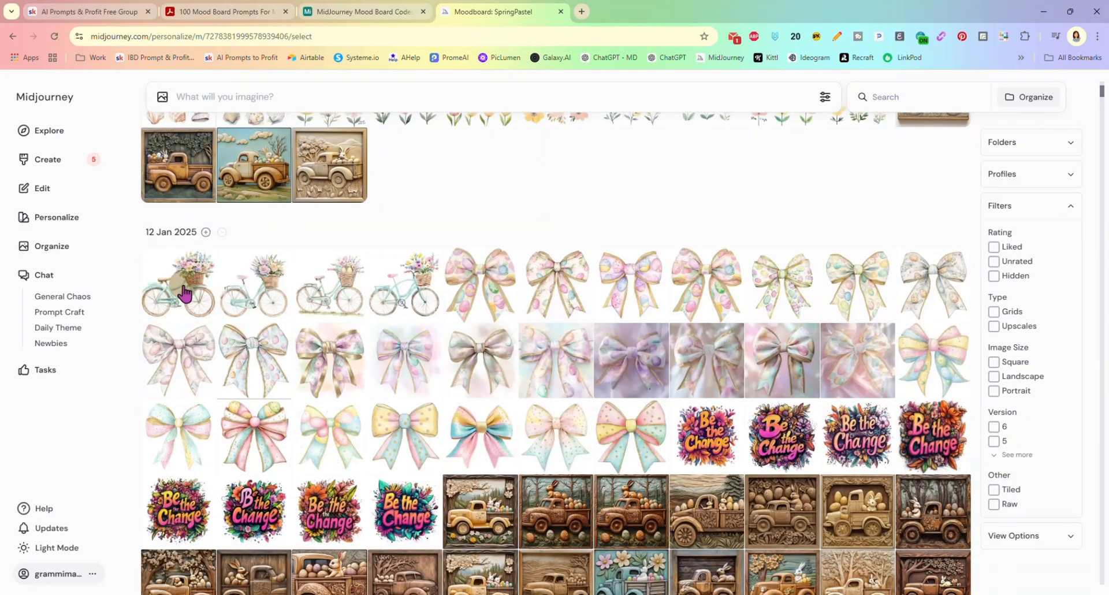
left_click(201, 307)
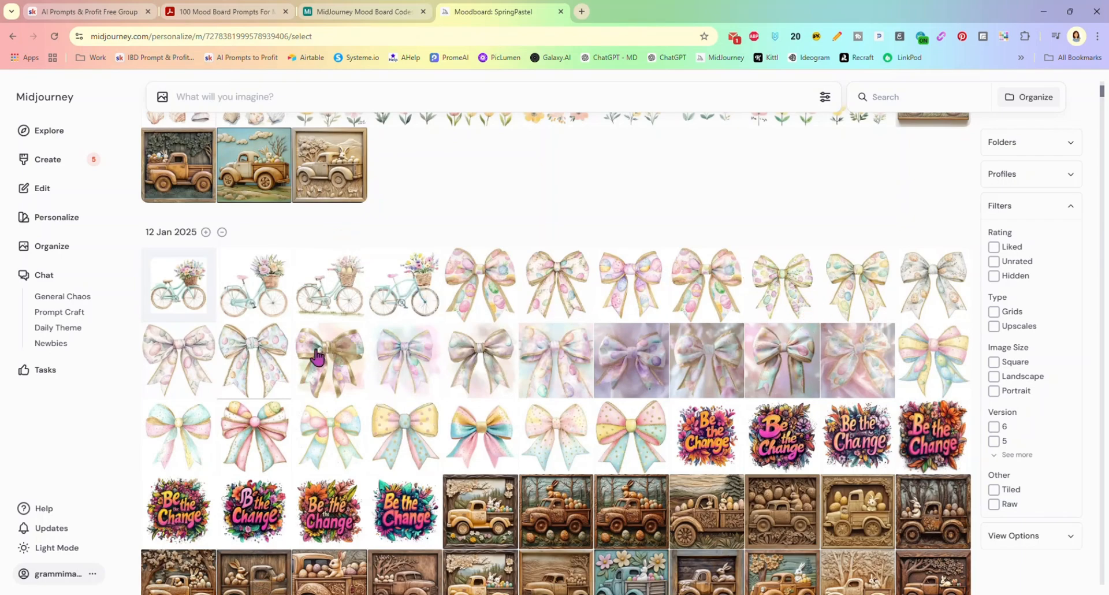
Step: Browse the older gallery images, then return to the SpringPastel moodboard and look over the images added to it
scroll(417, 389, "down", 15)
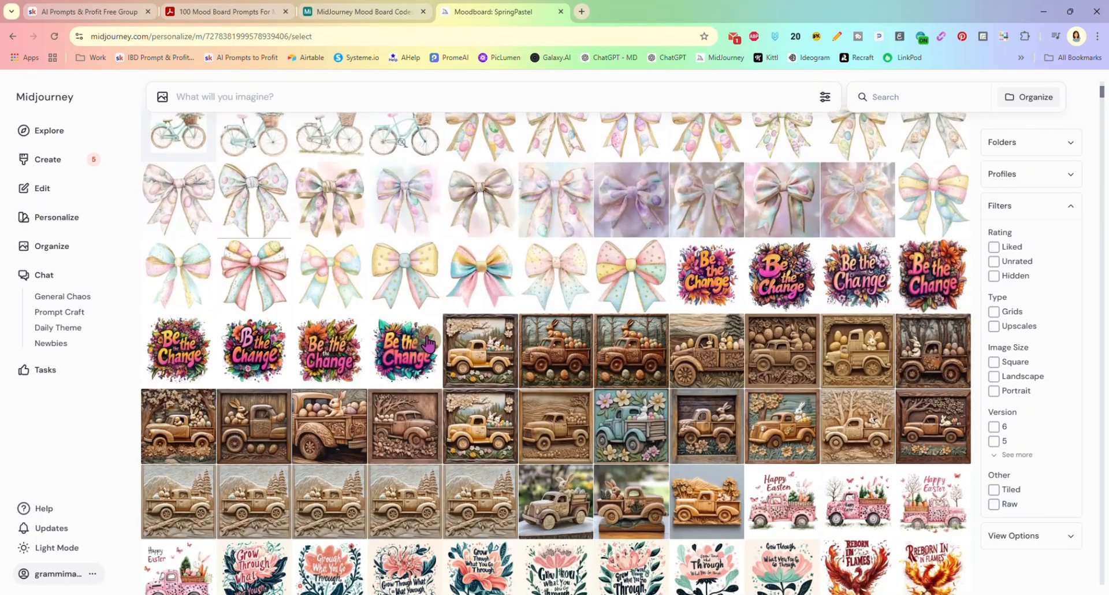
scroll(467, 353, "down", 10)
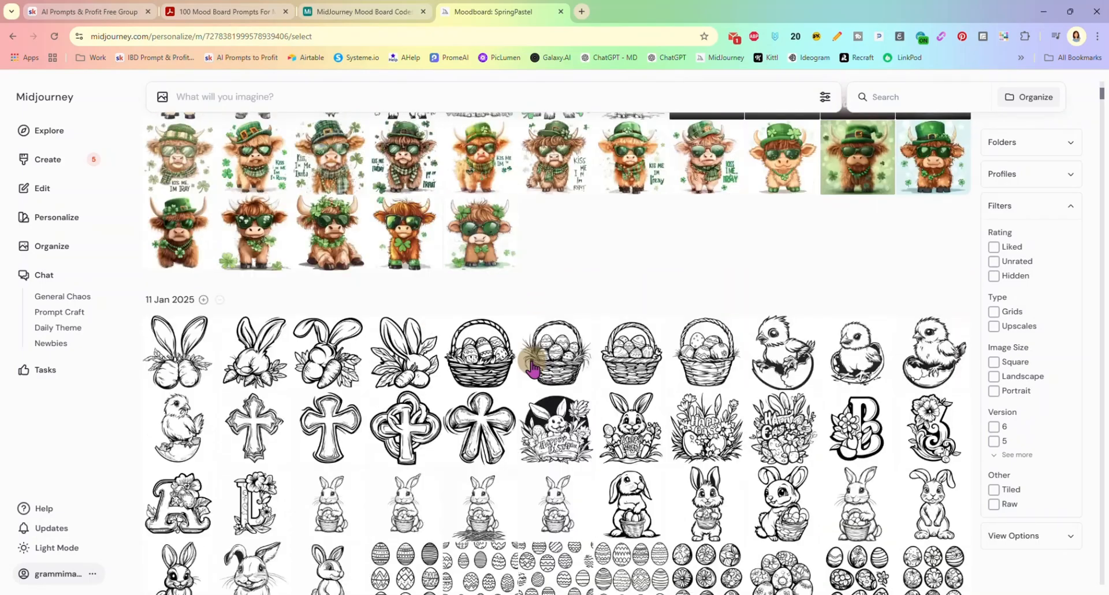
scroll(527, 366, "up", 20)
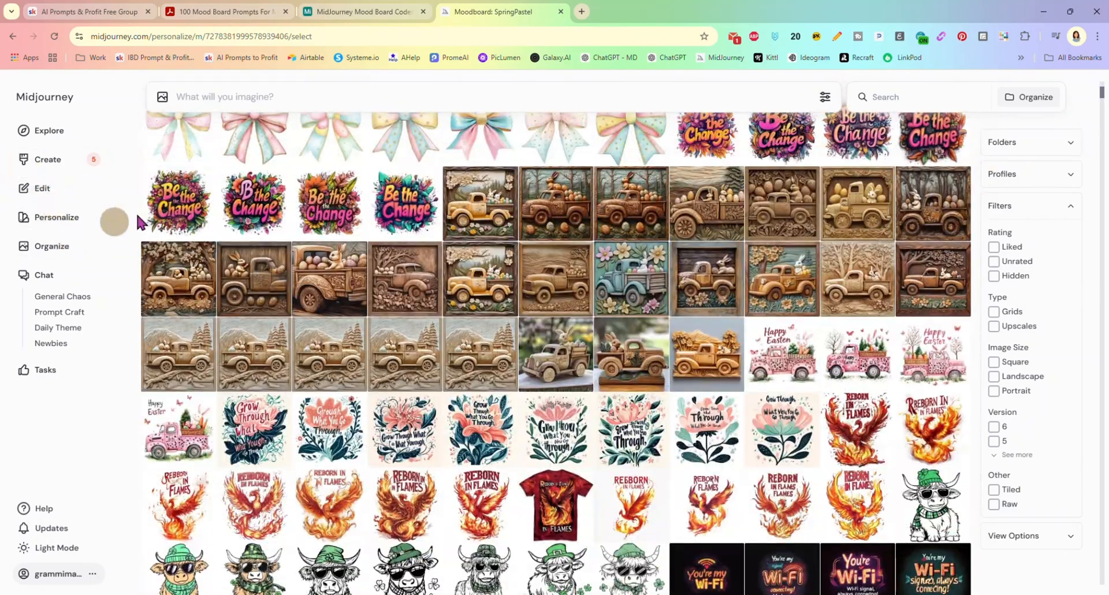
scroll(519, 173, "up", 5)
left_click_drag(1102, 94, 1102, 81)
left_click(161, 184)
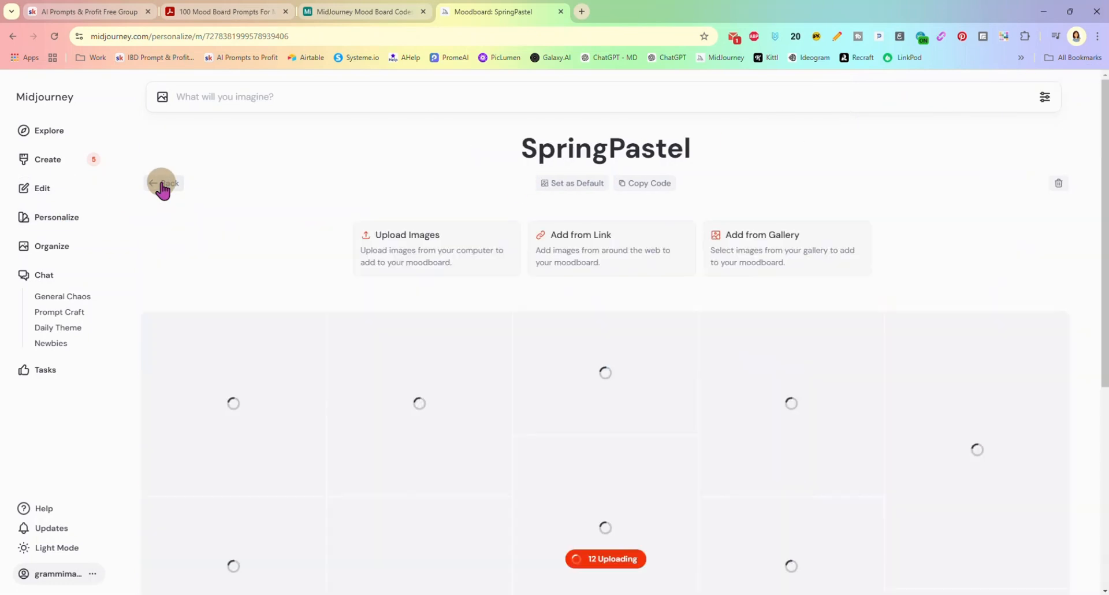
scroll(363, 362, "down", 5)
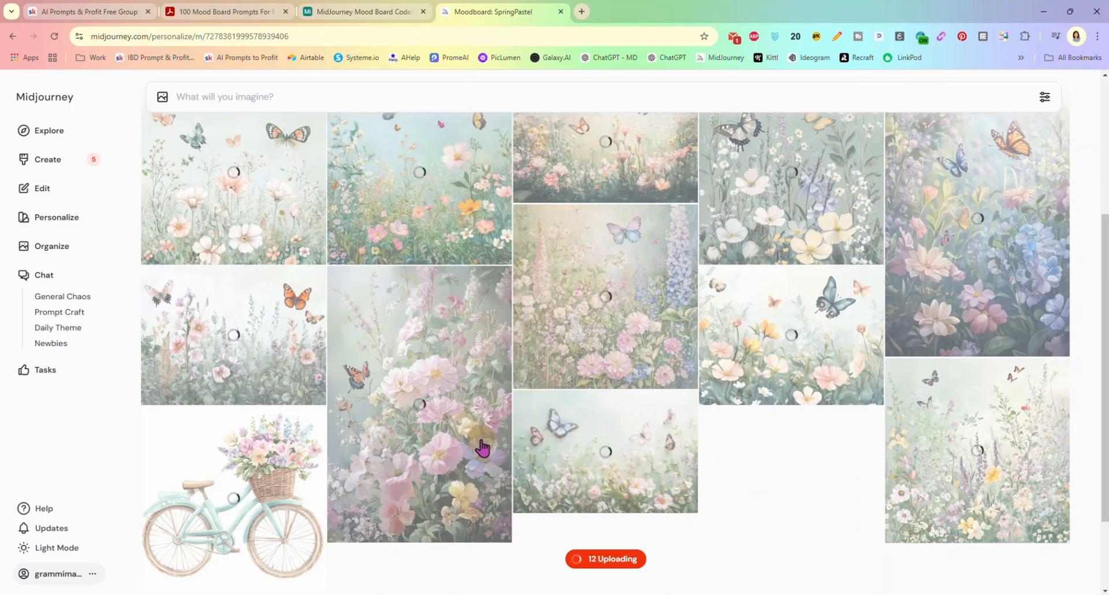
scroll(497, 372, "up", 3)
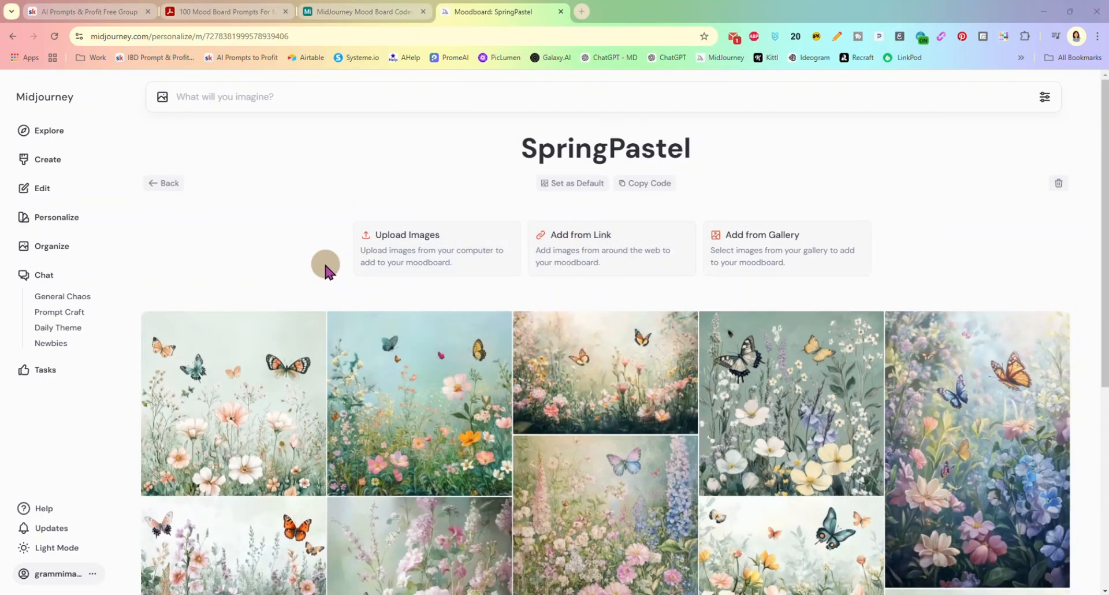
scroll(314, 259, "down", 2)
scroll(551, 321, "up", 2)
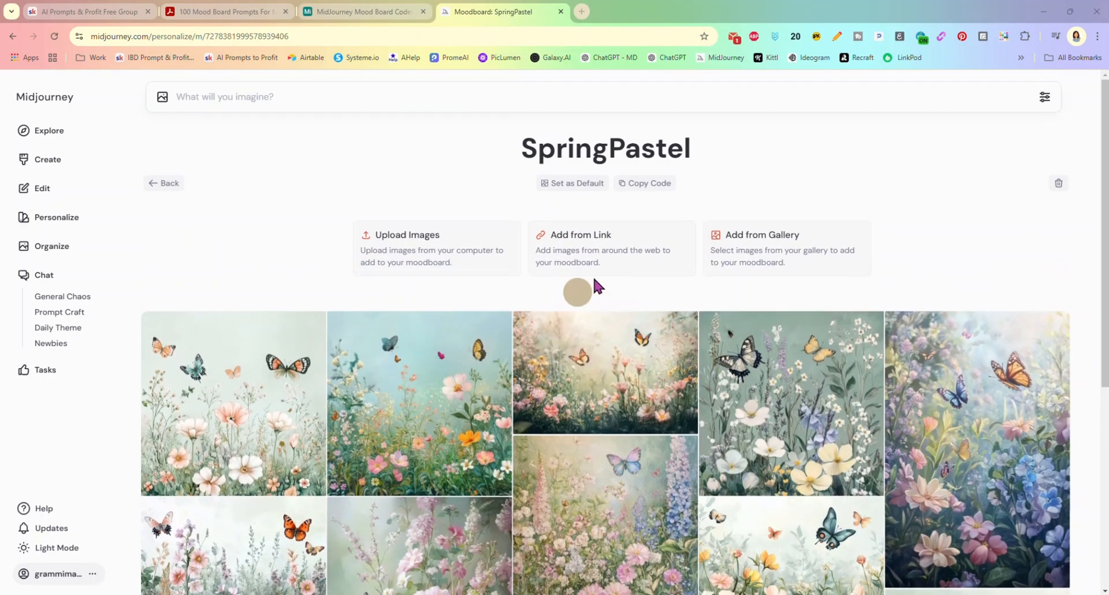
Step: Copy the SpringPastel code and generate images from "watercolor illustration of a baby highland cow anthropomorphic, bipedal, wearing jeans and a flannel shirt" with it
left_click(658, 181)
left_click(55, 157)
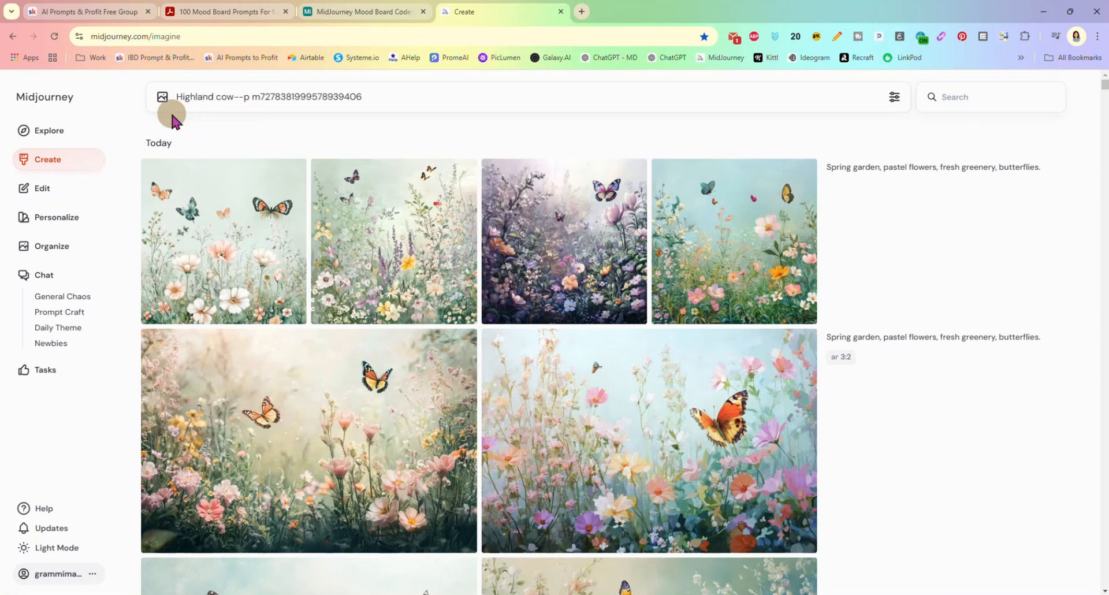
key("BackSpace")
key("BackSpace")
key("BackSpace")
key("BackSpace")
key("BackSpace")
key("BackSpace")
key("BackSpace")
key("BackSpace")
key("BackSpace")
key("BackSpace")
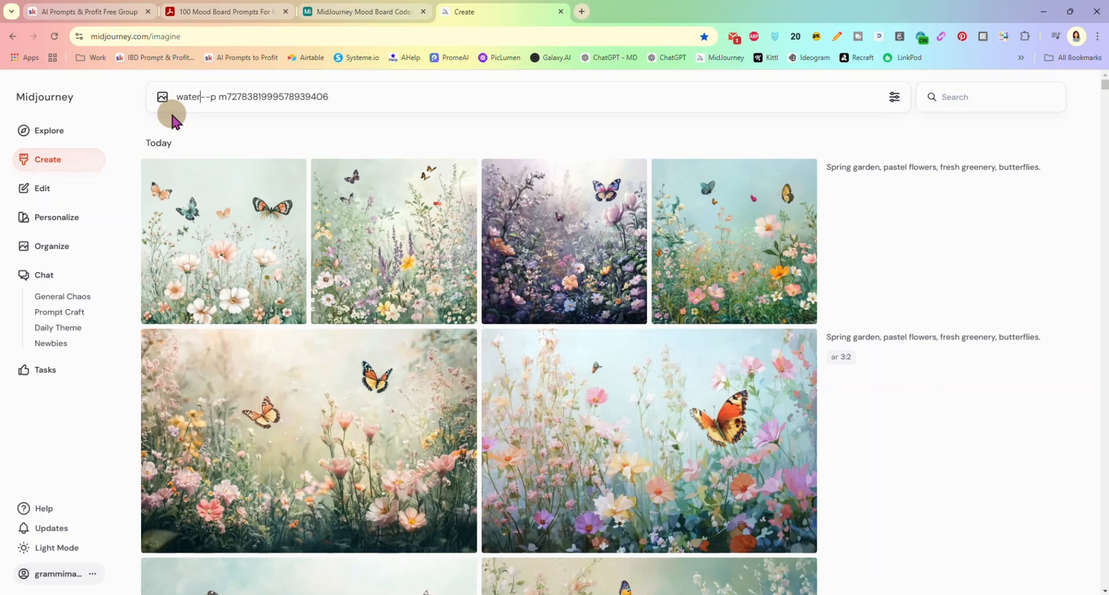
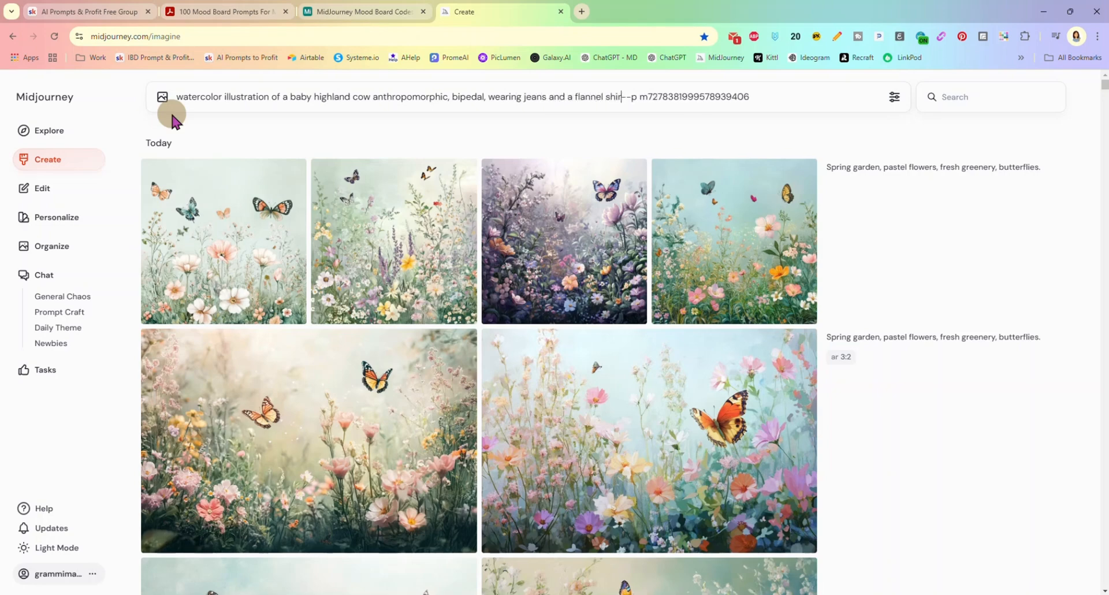
key("Return")
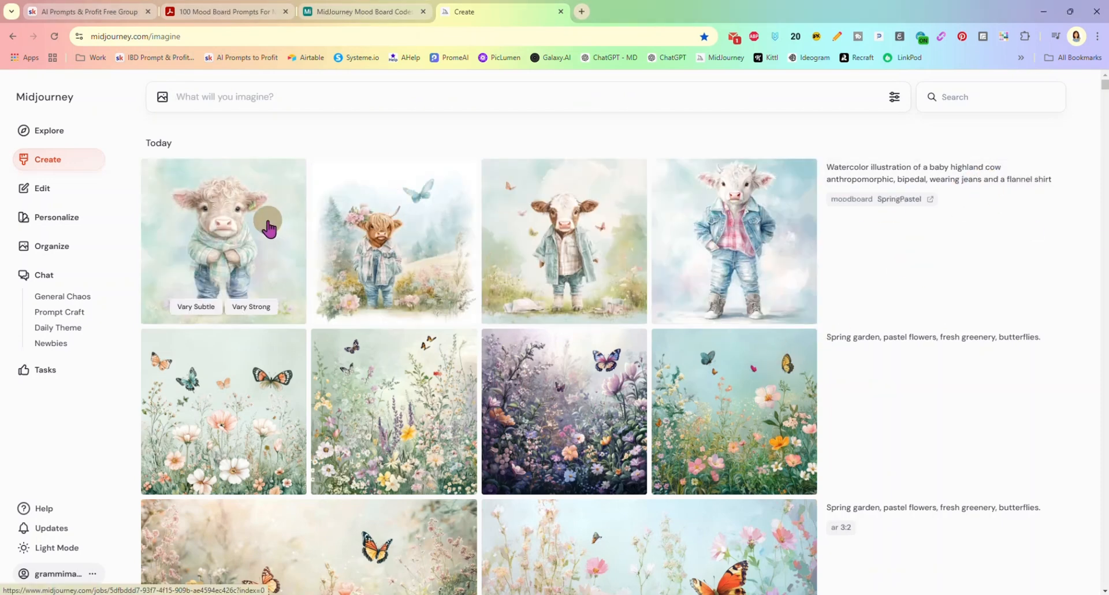
Step: Examine each of the four baby highland cow images at full size and return to the creation feed
left_click(257, 228)
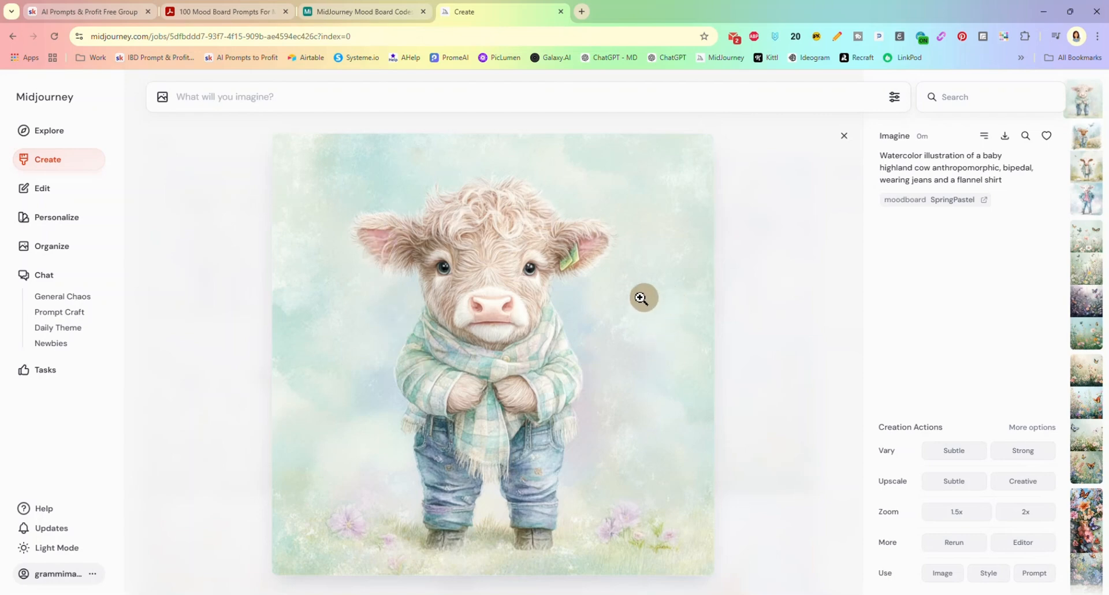
key("Right")
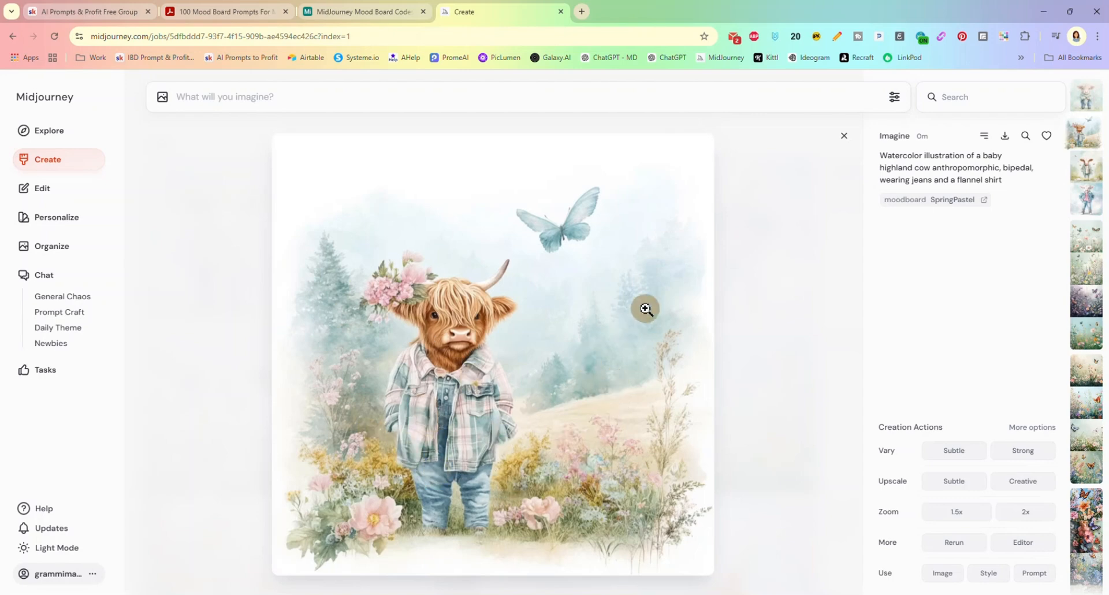
key("Right")
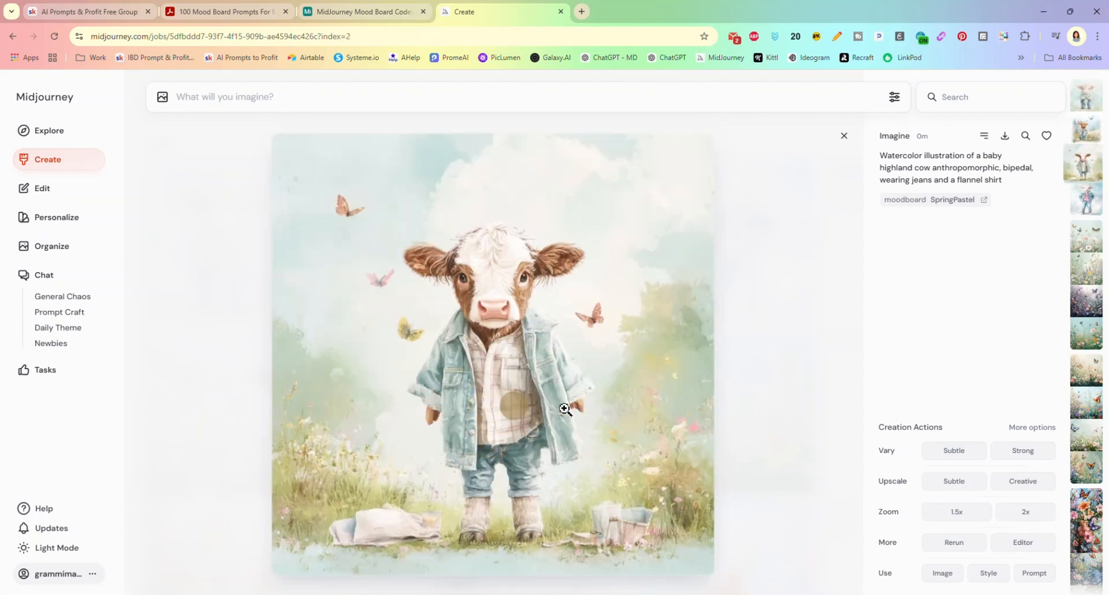
key("Right")
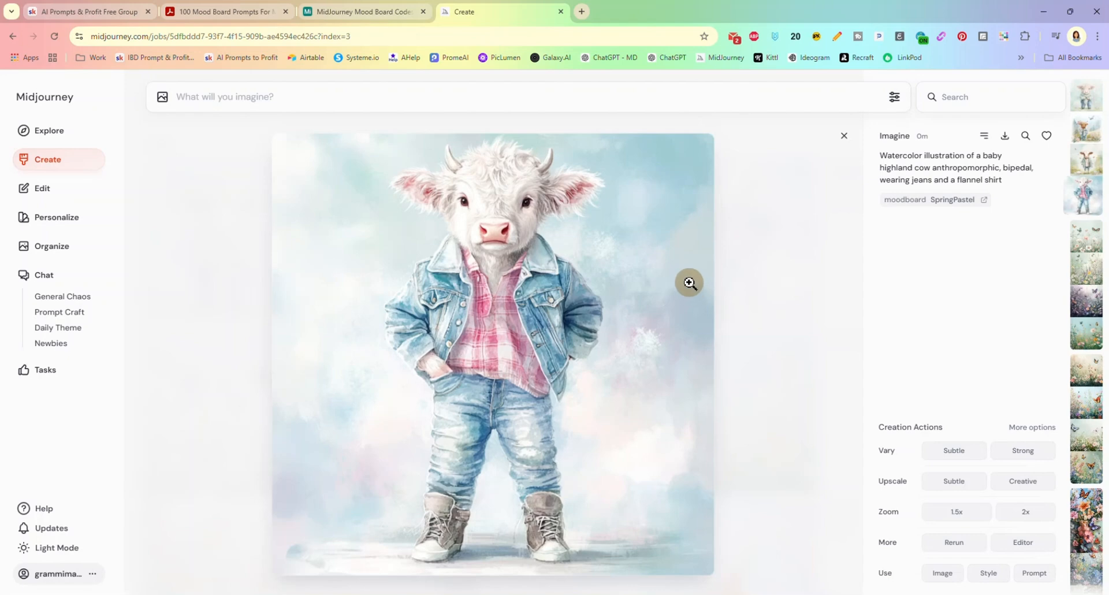
left_click(844, 135)
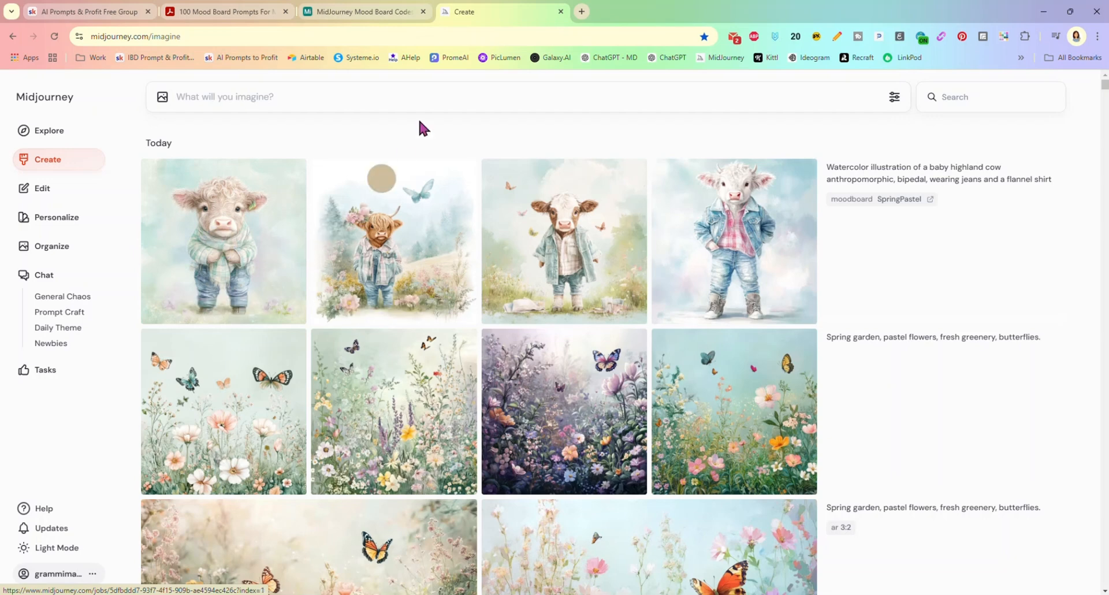
Step: Generate images from "watercolor illustration a woman snuggled in a comfortable chair reading a book in a cozy reading room with big windows" with the SpringPastel code
left_click(995, 176)
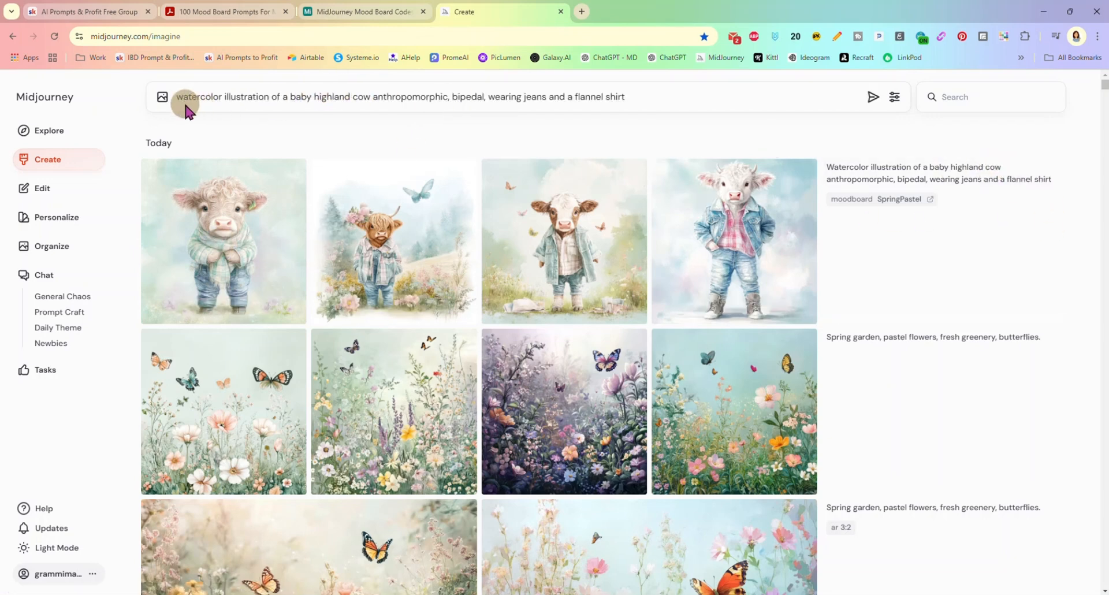
left_click_drag(183, 96, 176, 97)
type("w")
left_click_drag(272, 97, 667, 109)
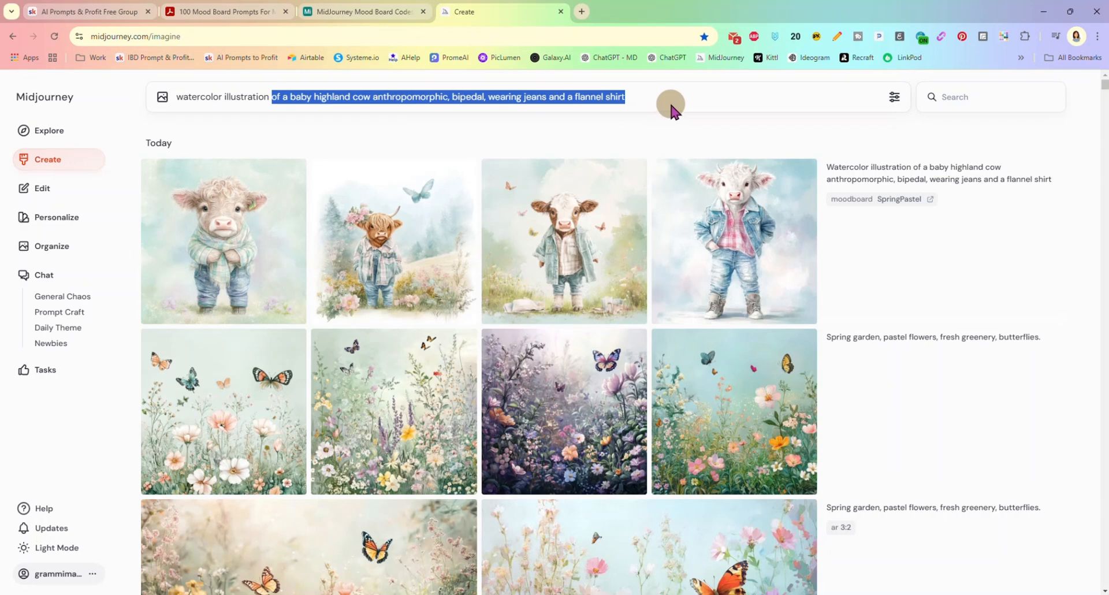
type("a")
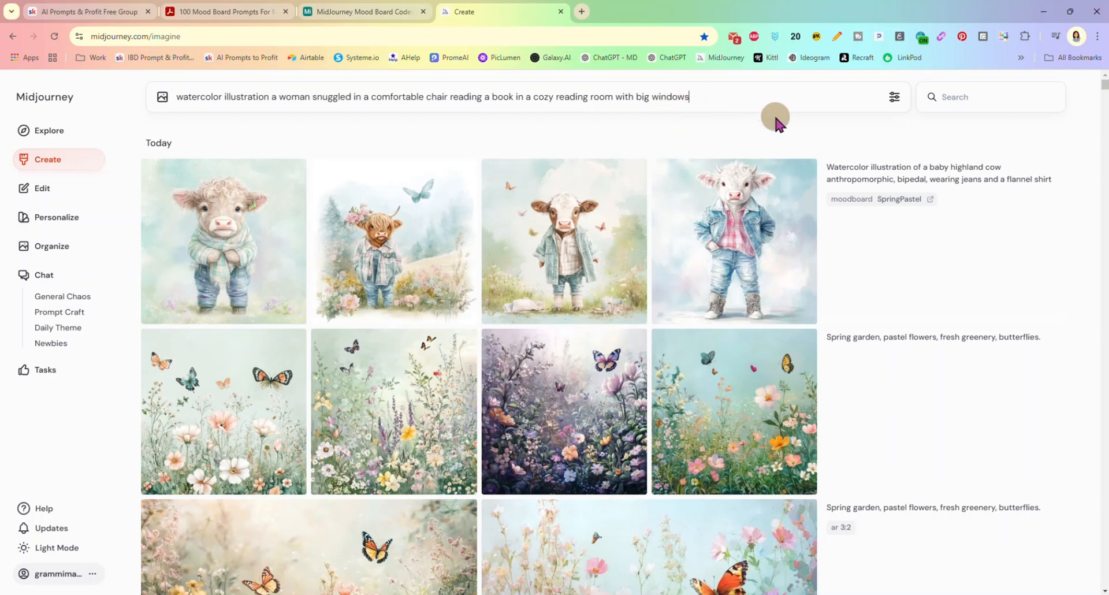
left_click(864, 200)
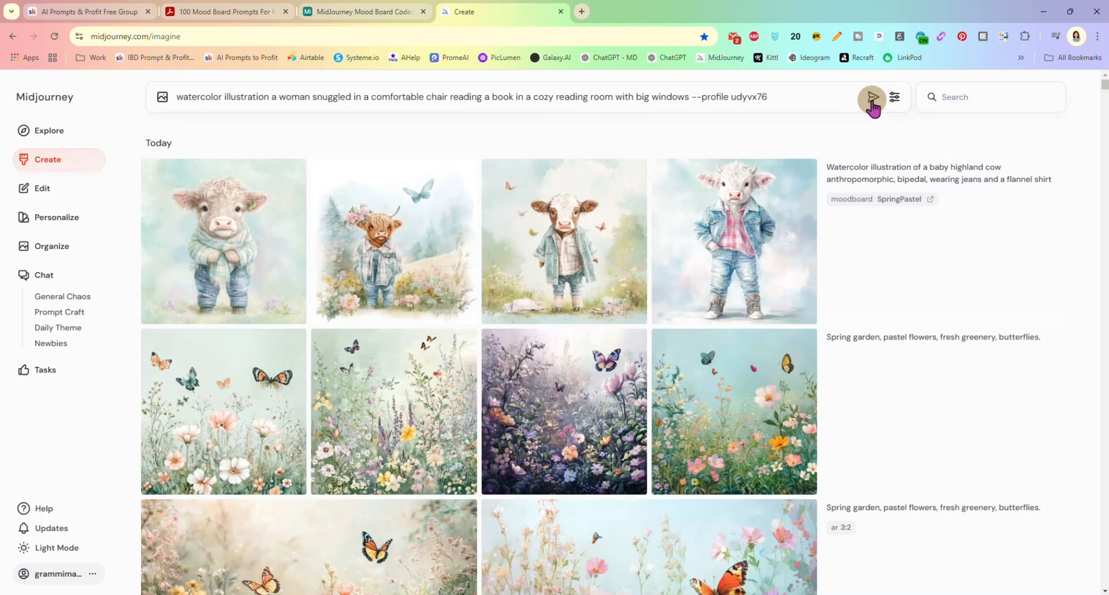
left_click(872, 99)
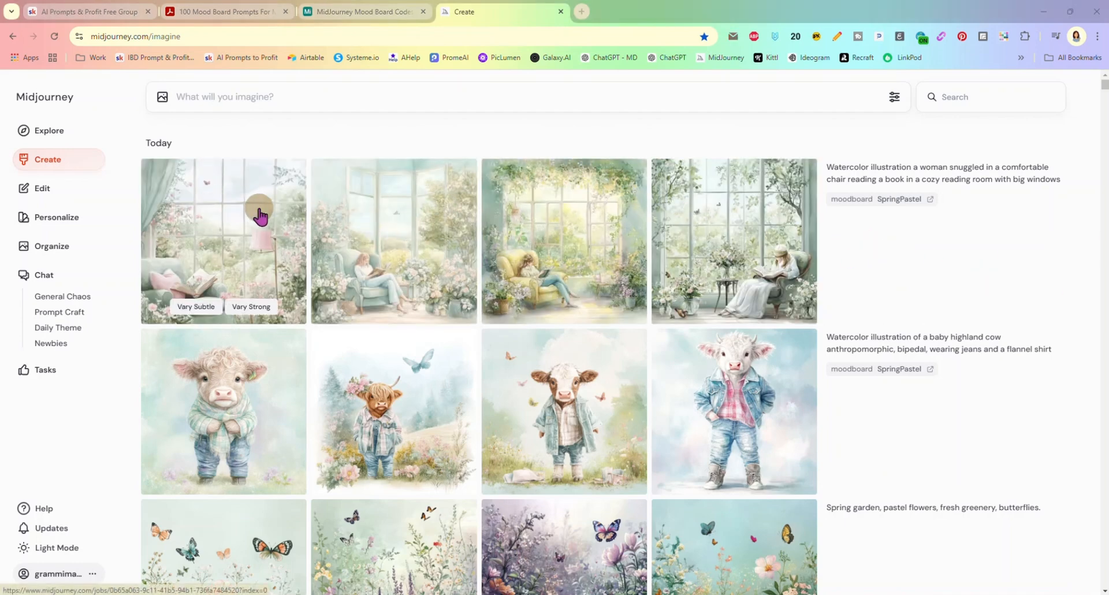
Step: Examine each of the four watercolor images of the reading room at full size and return to the creation feed
left_click(260, 217)
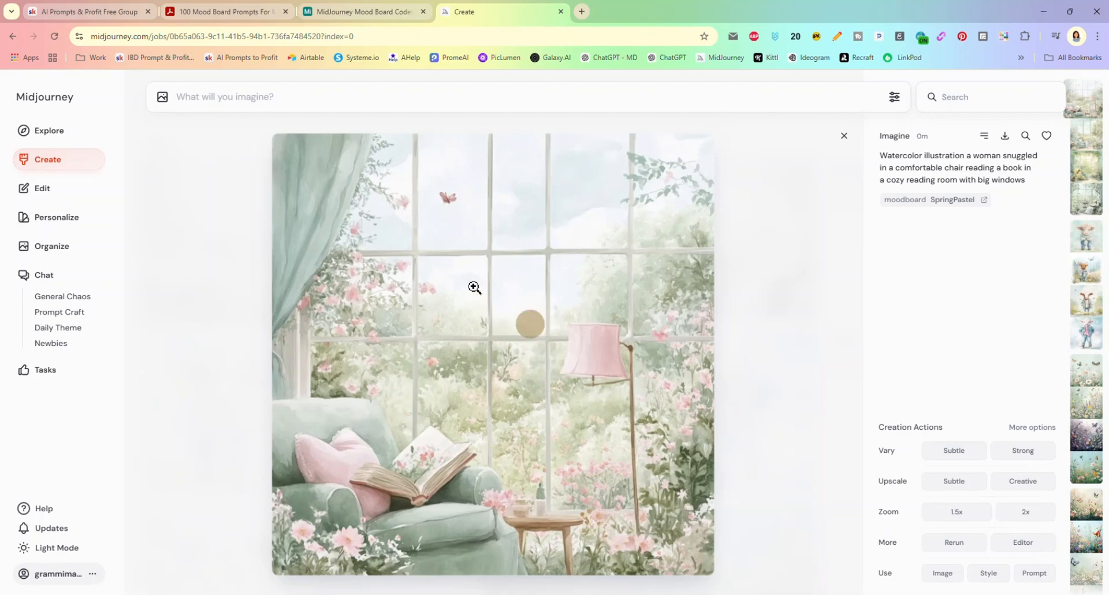
key("Right")
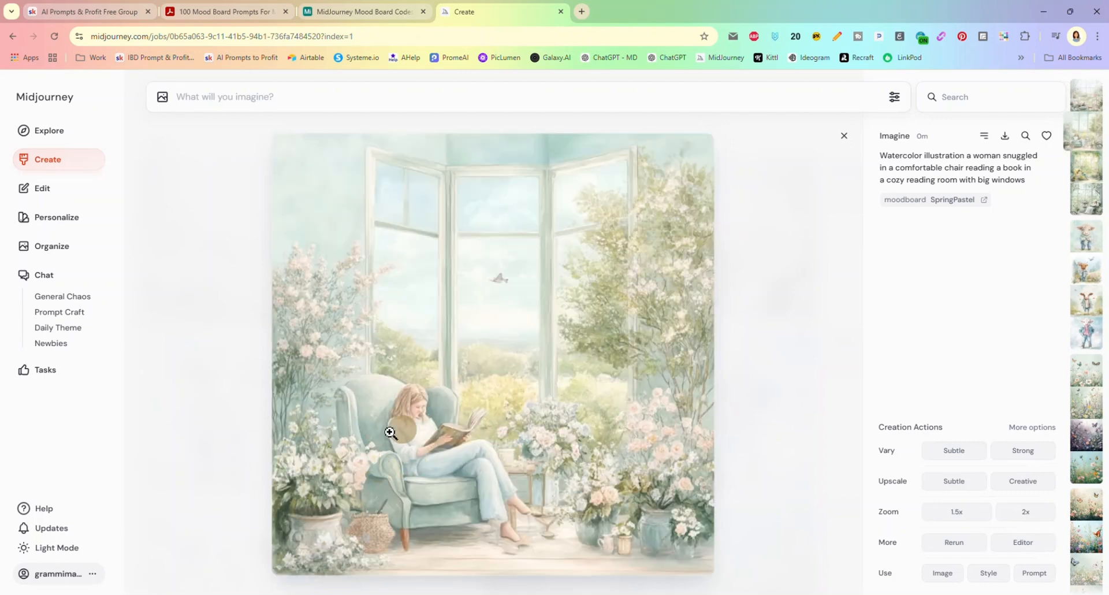
key("Right")
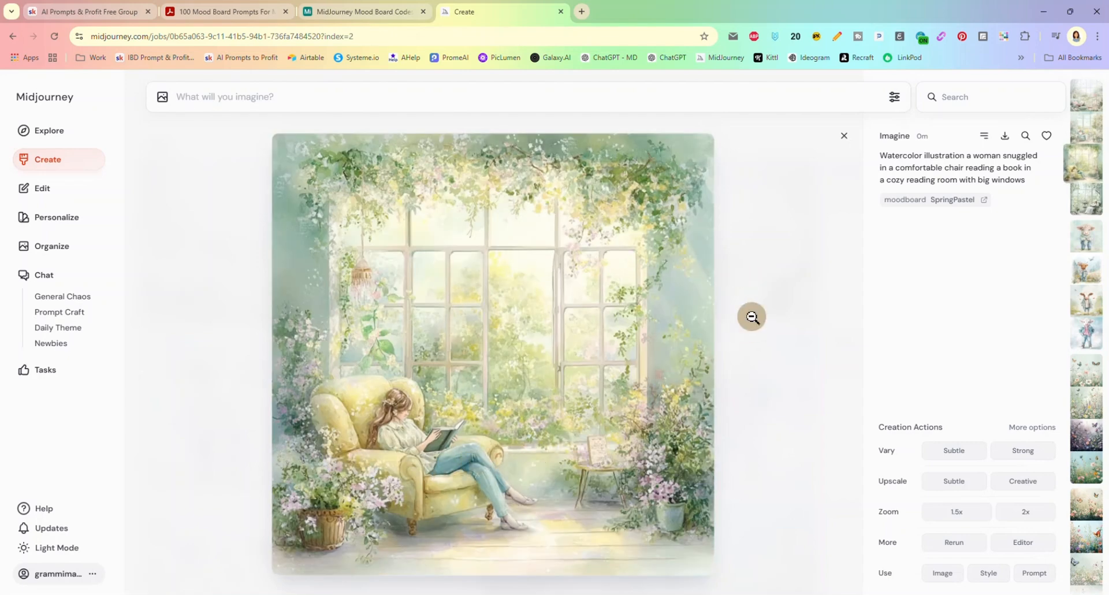
key("Right")
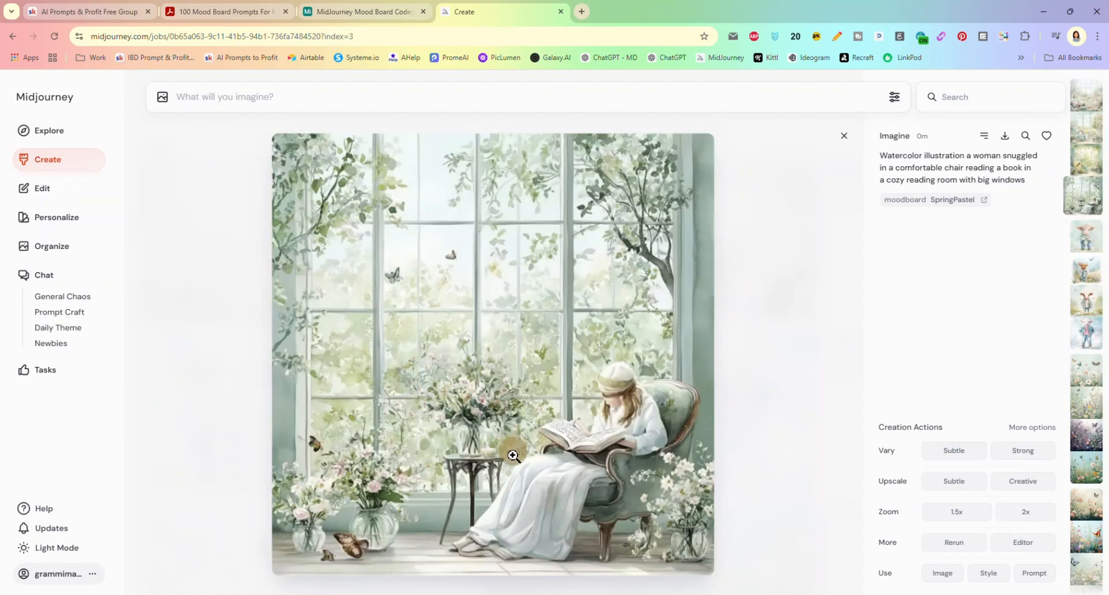
left_click(844, 136)
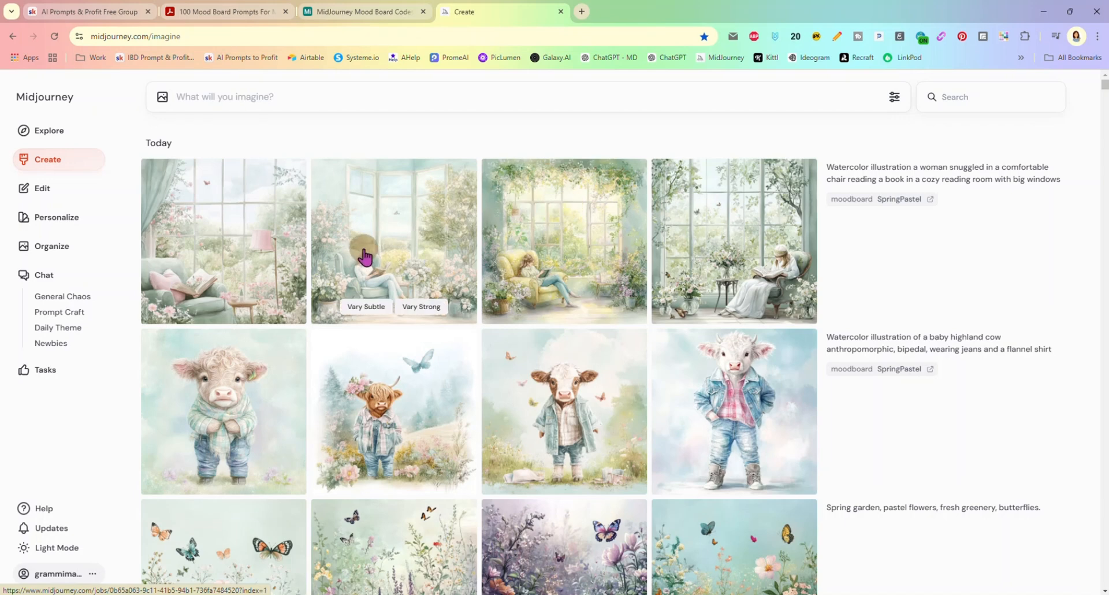
Step: Reuse the reading woman prompt with "watercolor" replaced by "cartoon" and generate images from it with the SpringPastel code
left_click(890, 176)
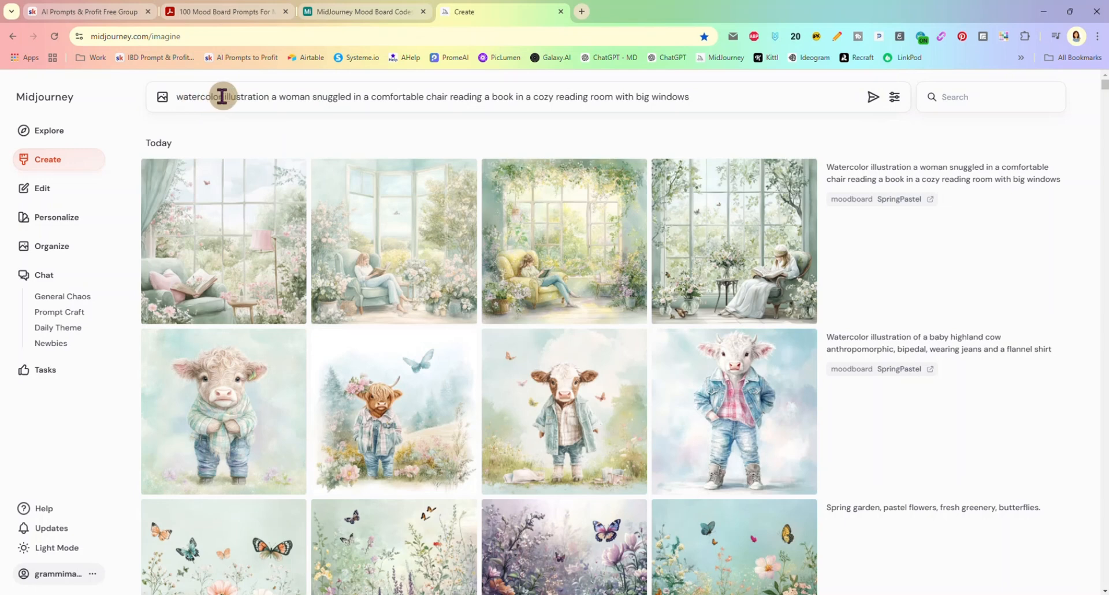
left_click_drag(221, 97, 174, 96)
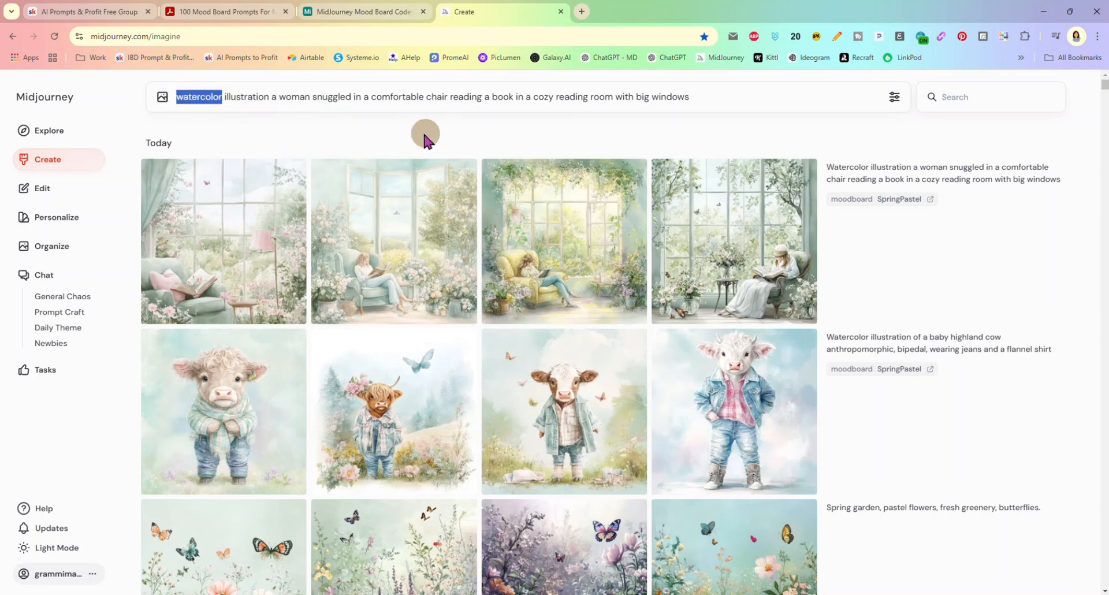
type("cartoon")
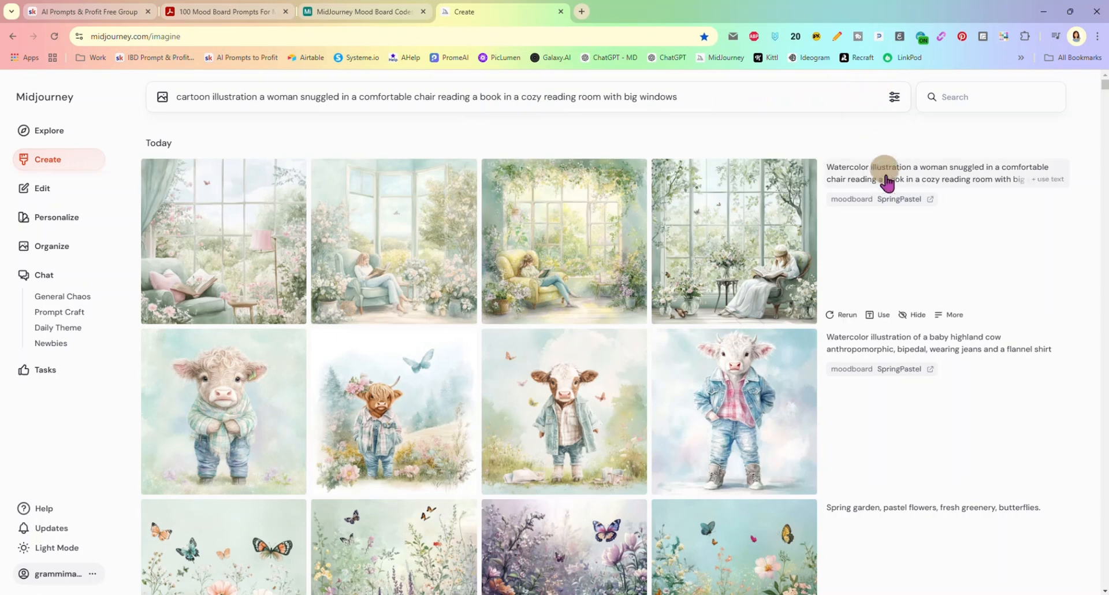
left_click(888, 202)
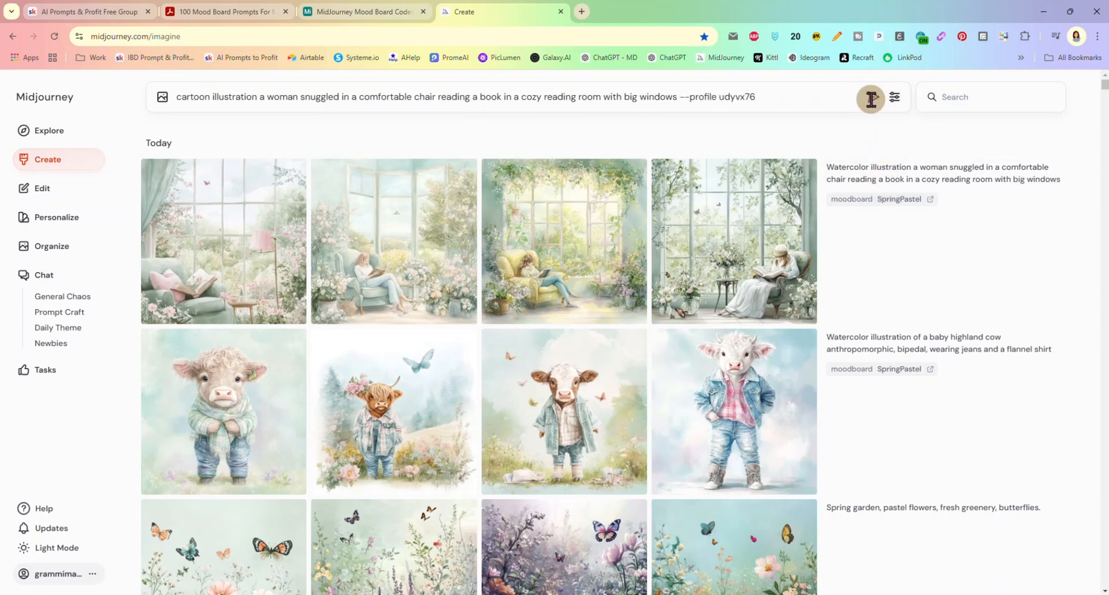
key("Return")
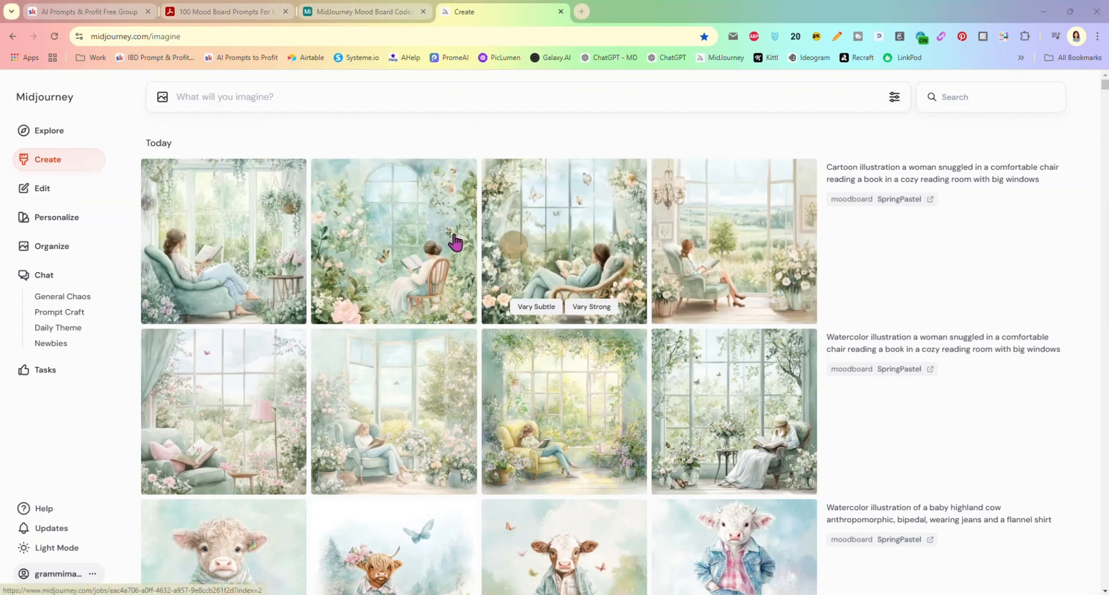
Step: Examine the four cartoon-prompt images of the reading woman at full size and return to the creation feed
left_click(242, 219)
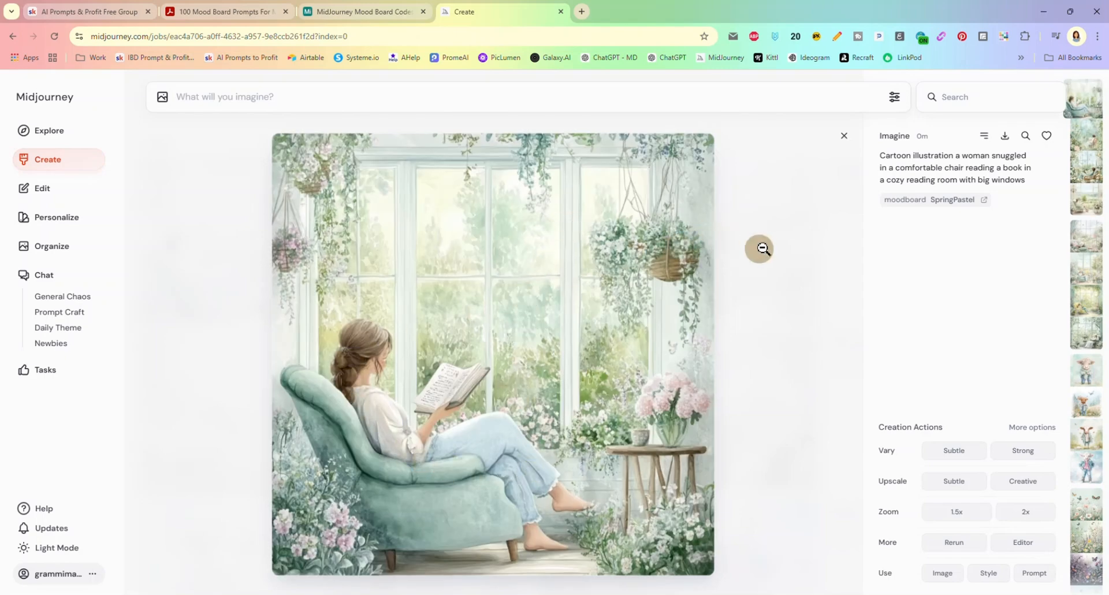
key("Right")
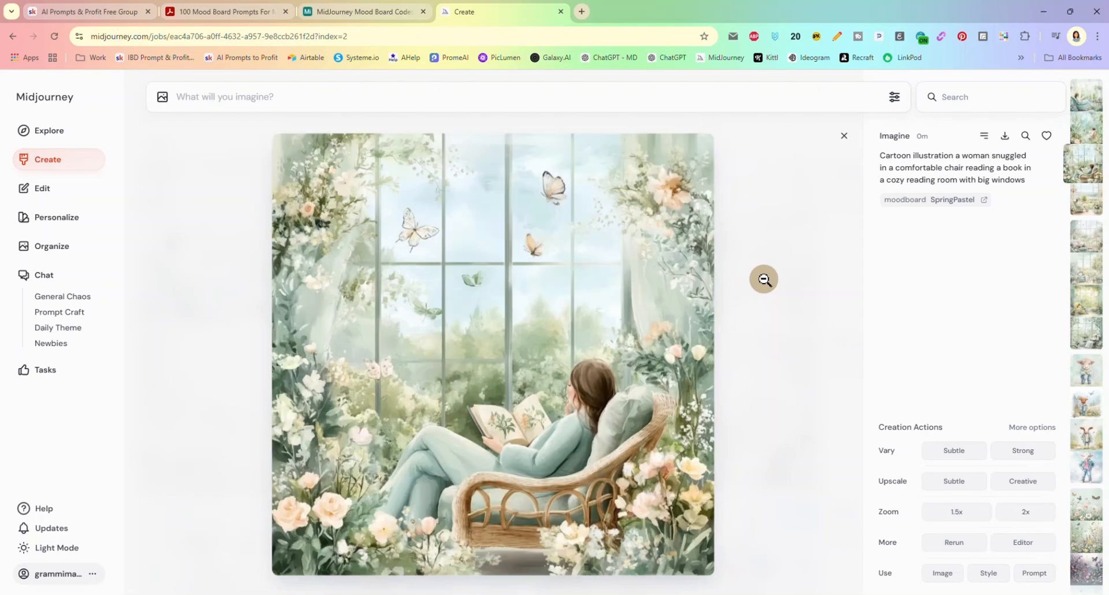
key("Right")
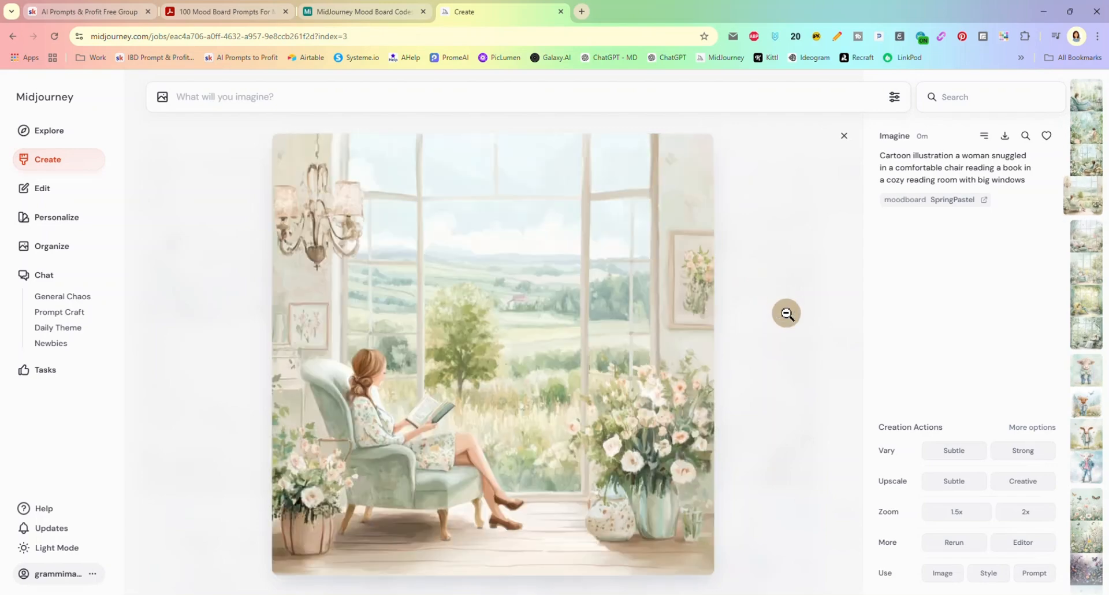
key("Left")
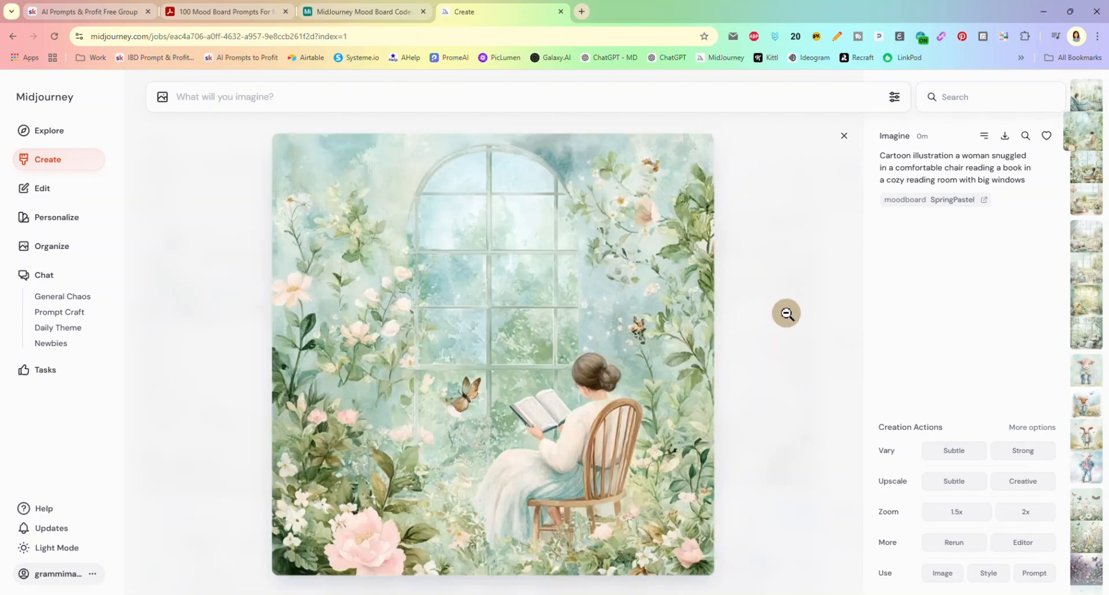
left_click(843, 135)
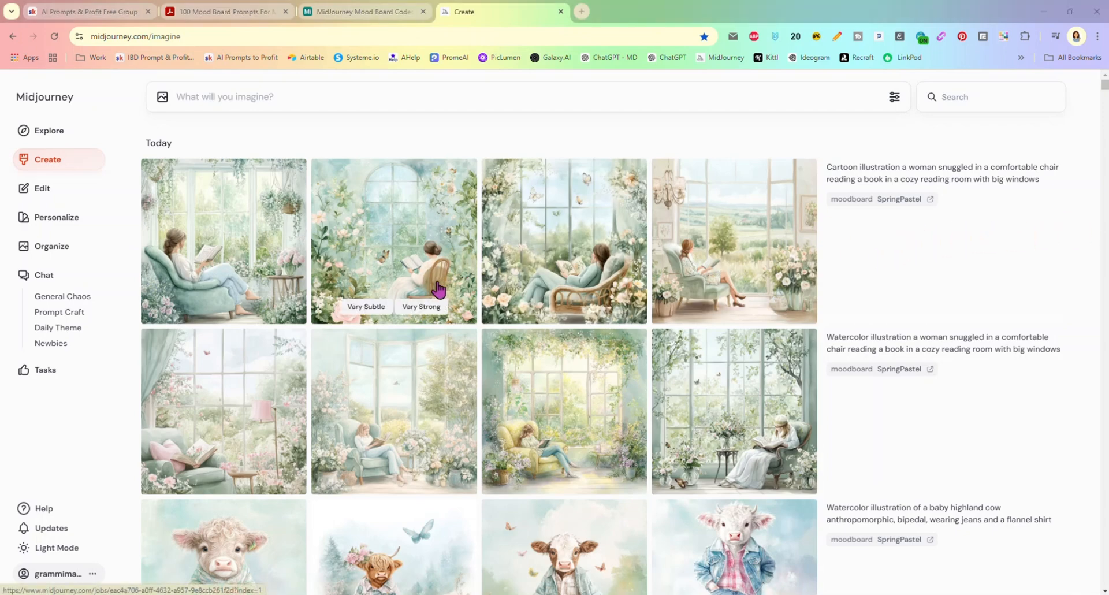
scroll(556, 253, "down", 2)
scroll(555, 252, "down", 1)
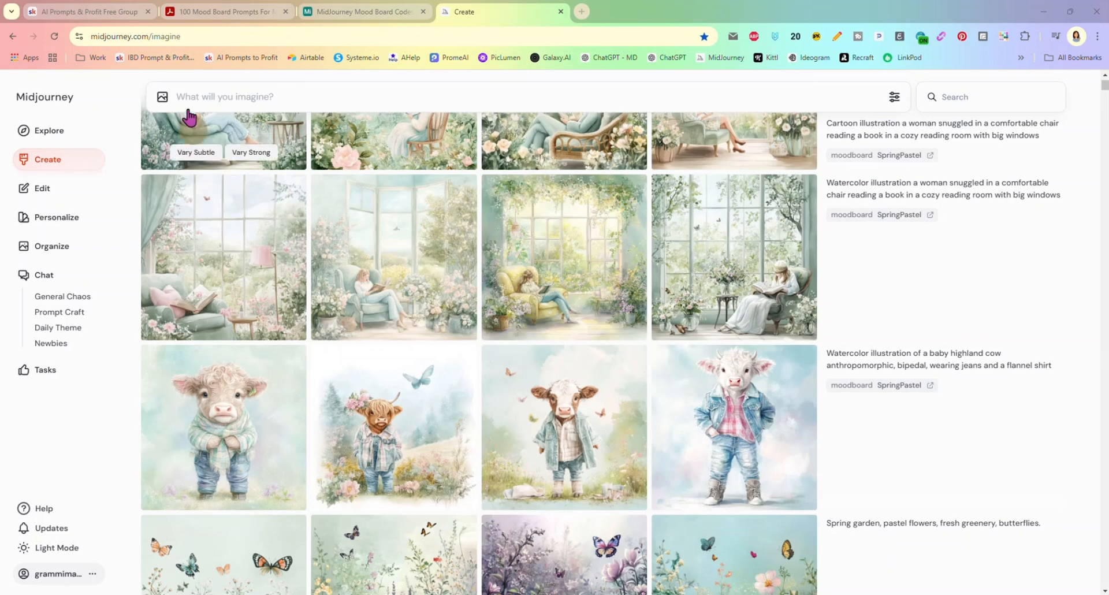
left_click(232, 13)
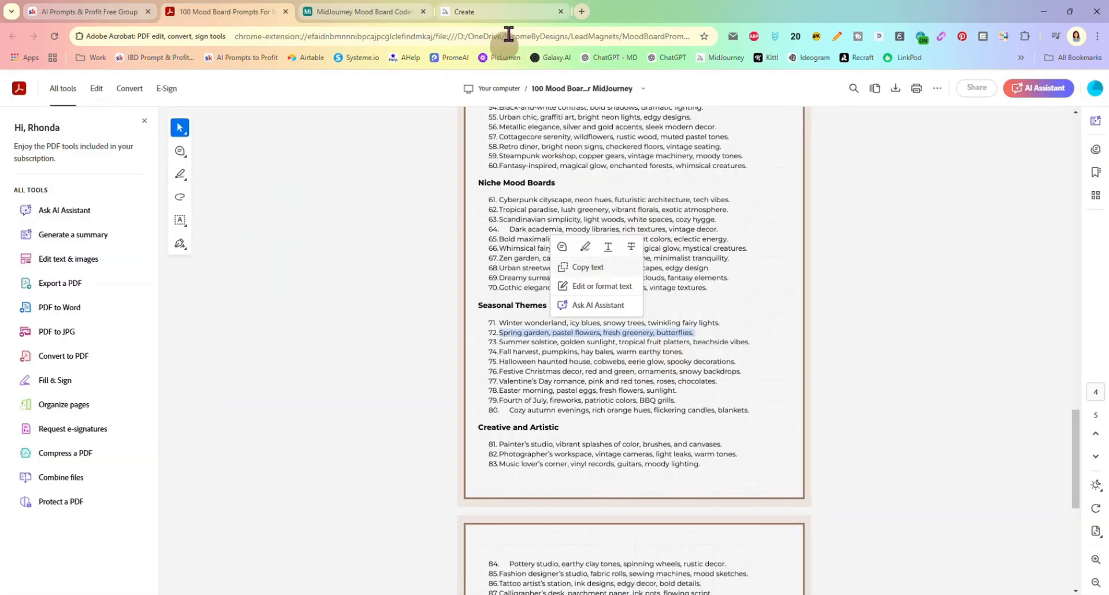
left_click(506, 10)
left_click(582, 11)
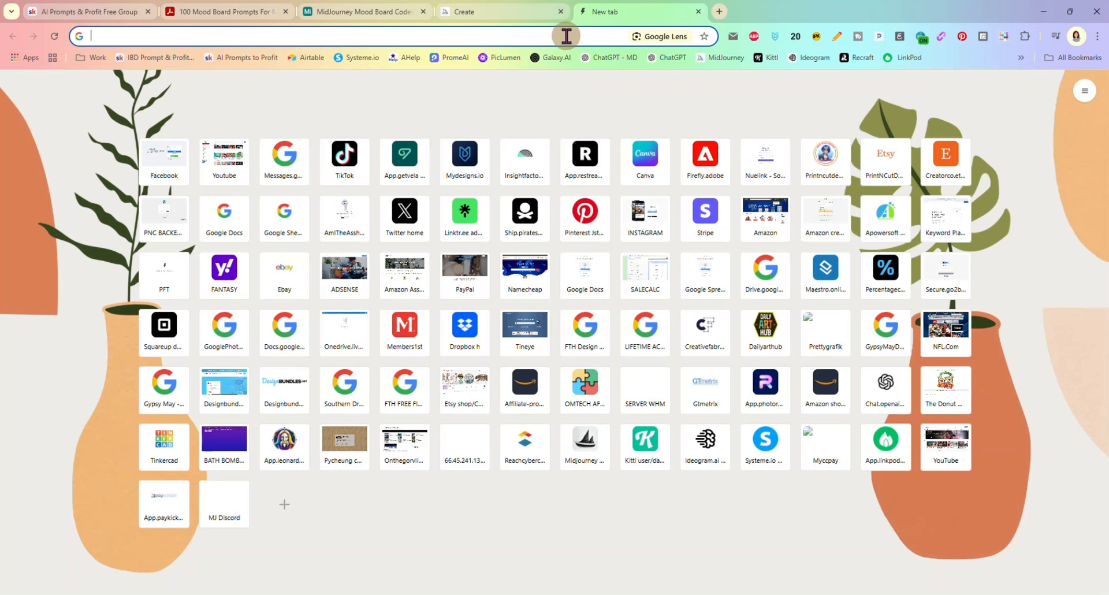
left_click(566, 36)
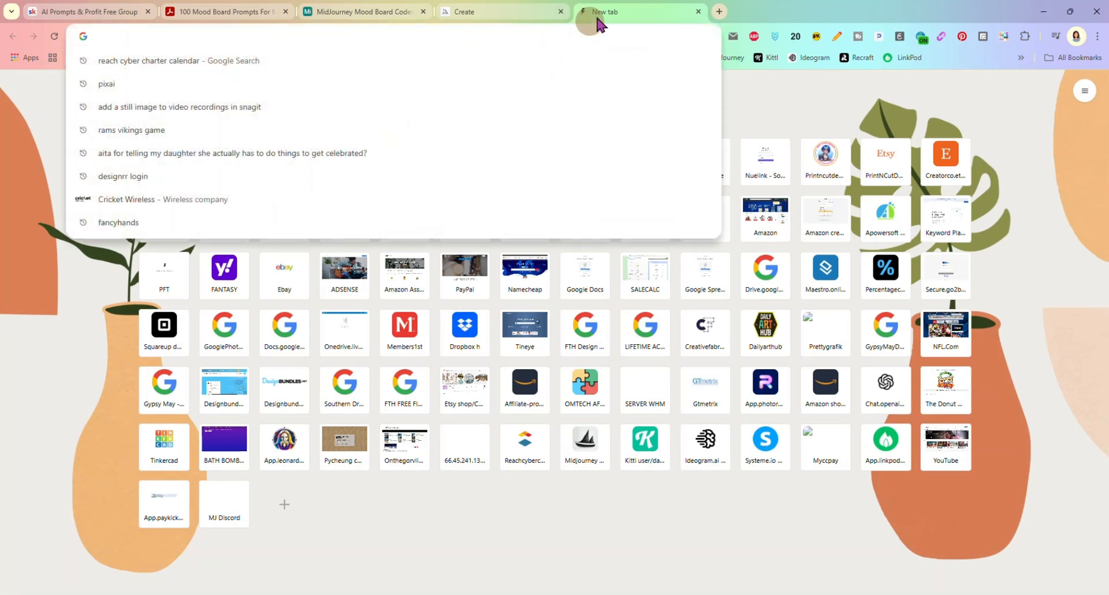
left_click(601, 9)
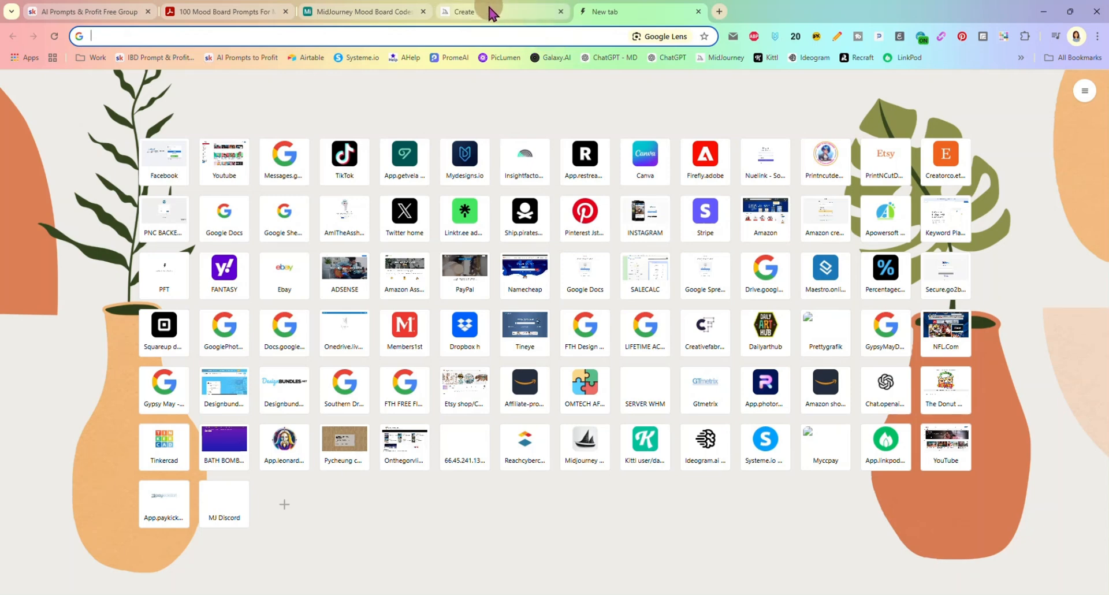
mouse_move(490, 13)
left_click(411, 34)
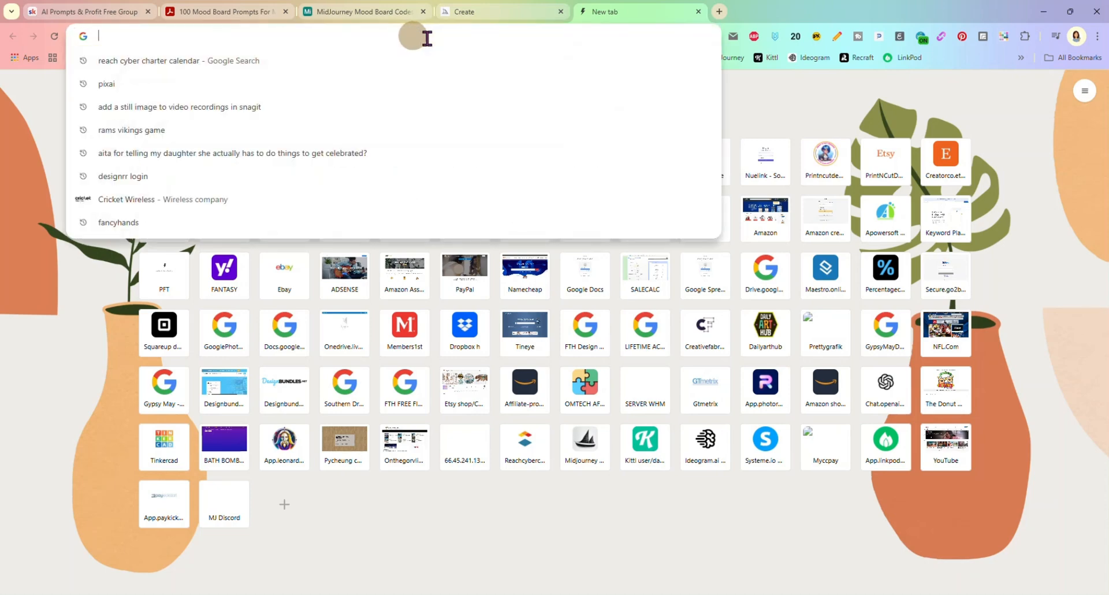
left_click(592, 13)
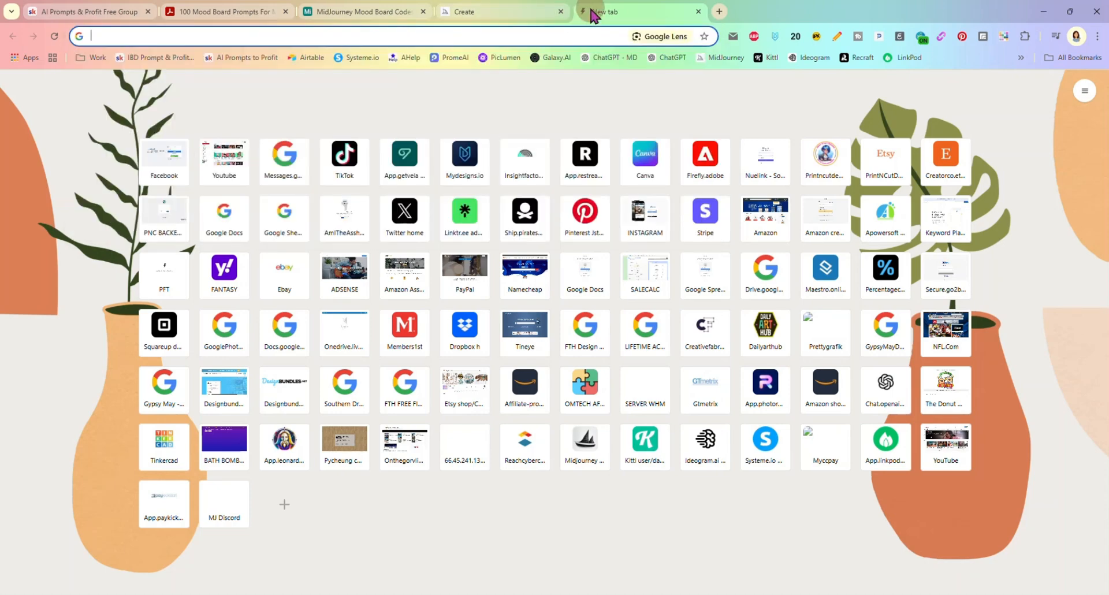
left_click(496, 12)
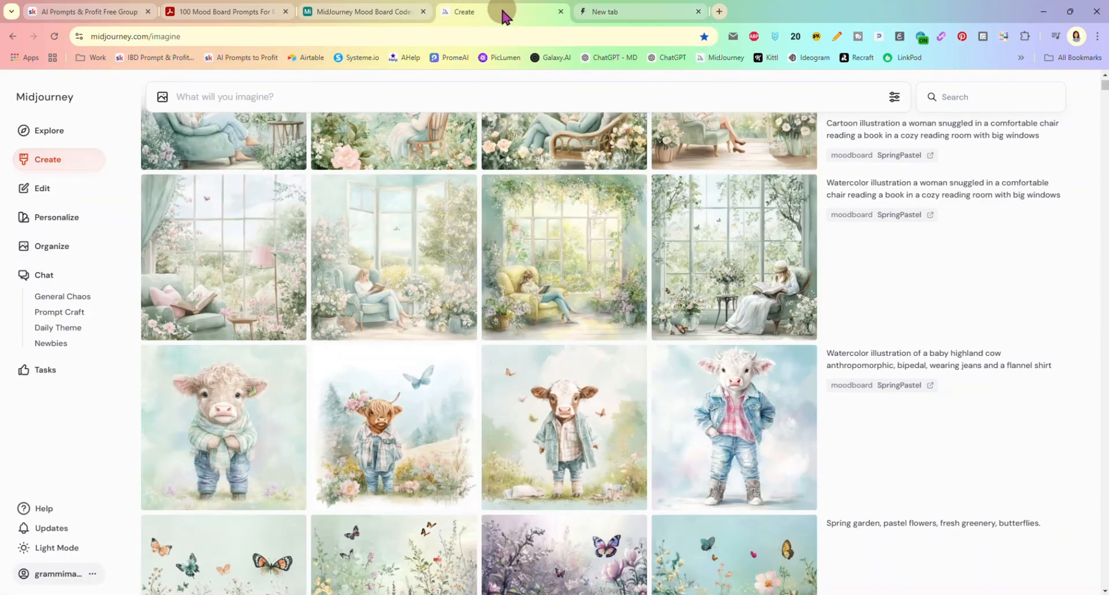
mouse_move(398, 286)
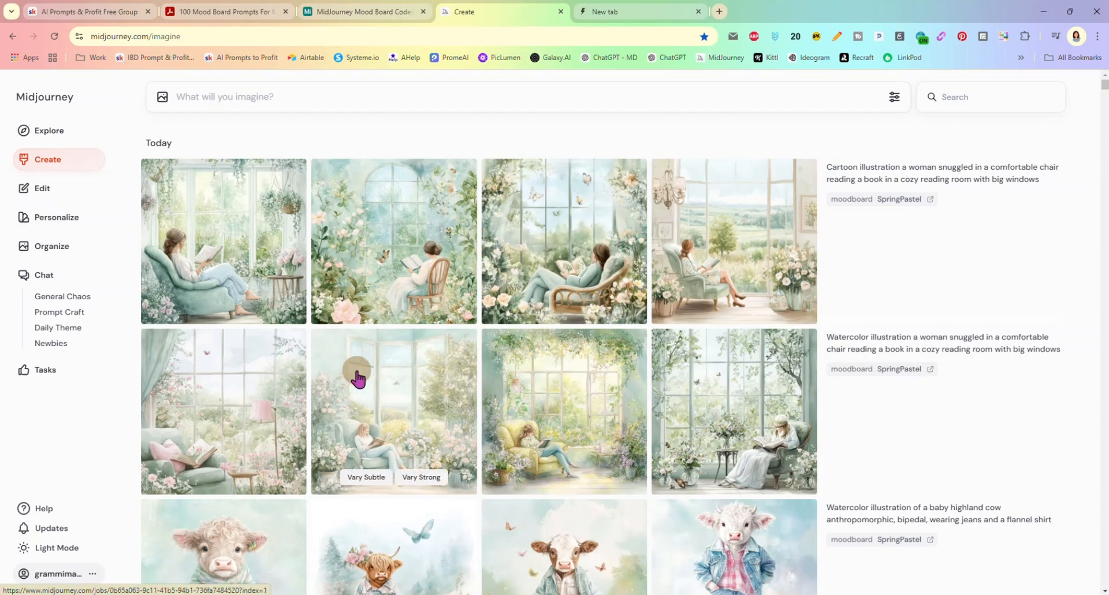
Step: Look through the 100 Mood Board Prompts PDF, from its last page back up to the instructions for using the prompts
left_click(216, 13)
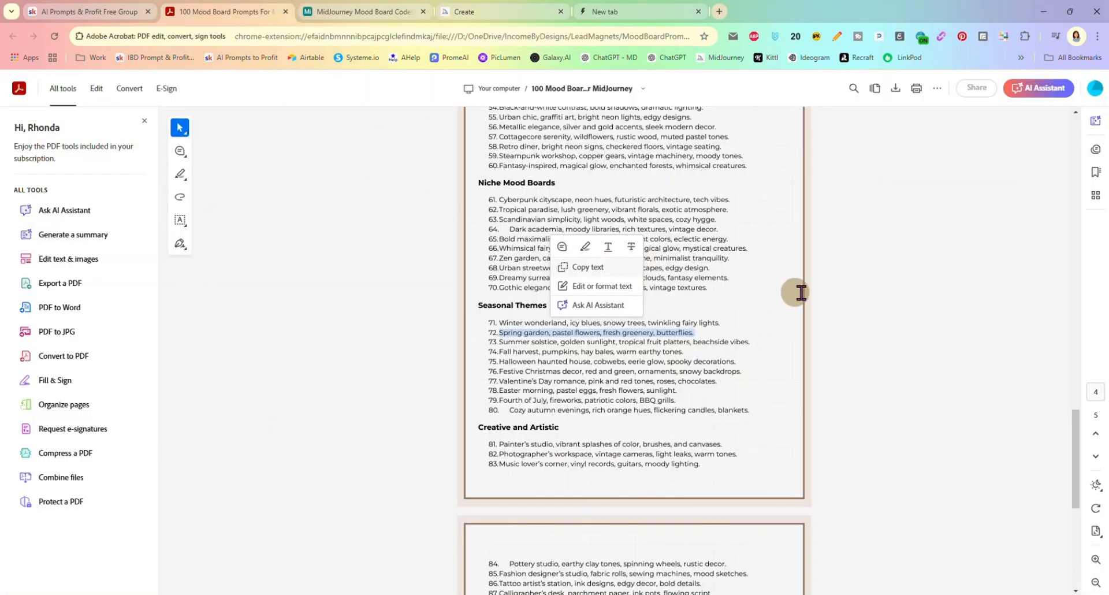
scroll(755, 243, "down", 8)
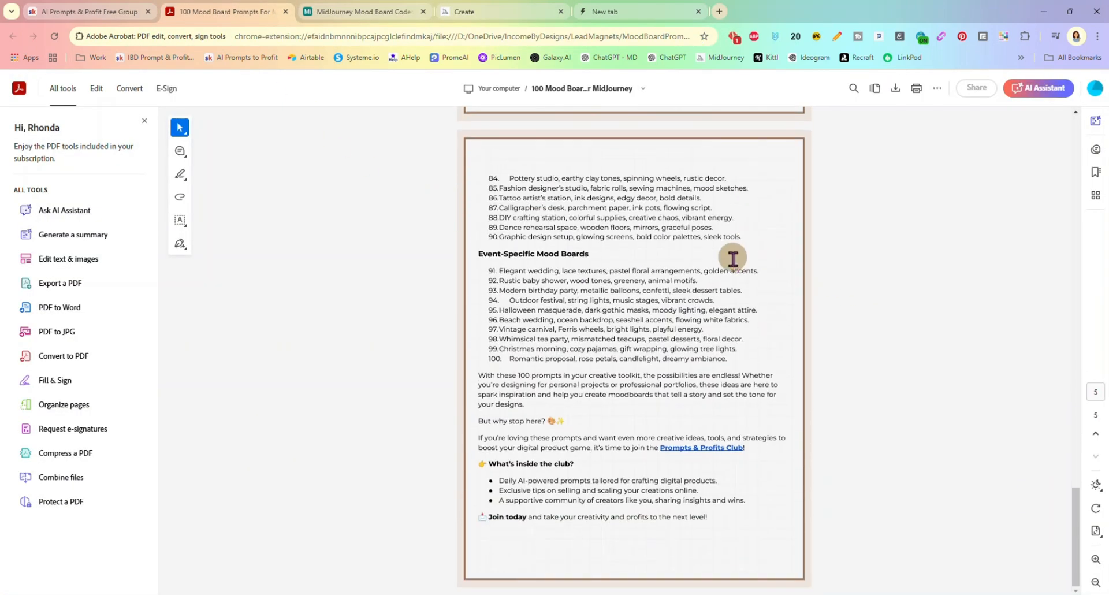
scroll(731, 257, "up", 13)
scroll(732, 262, "up", 15)
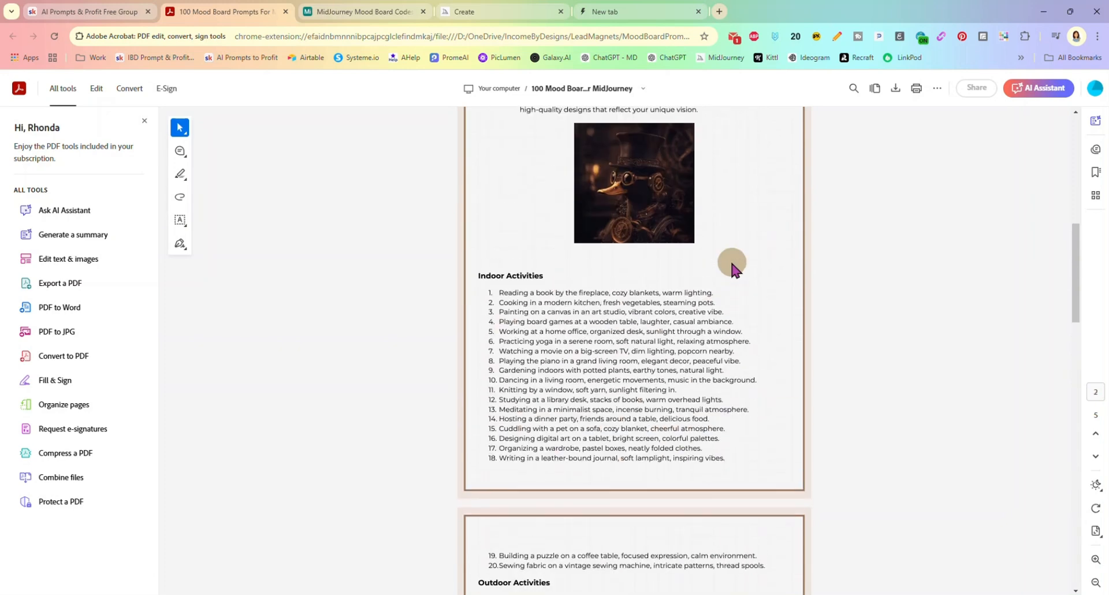
scroll(726, 260, "up", 2)
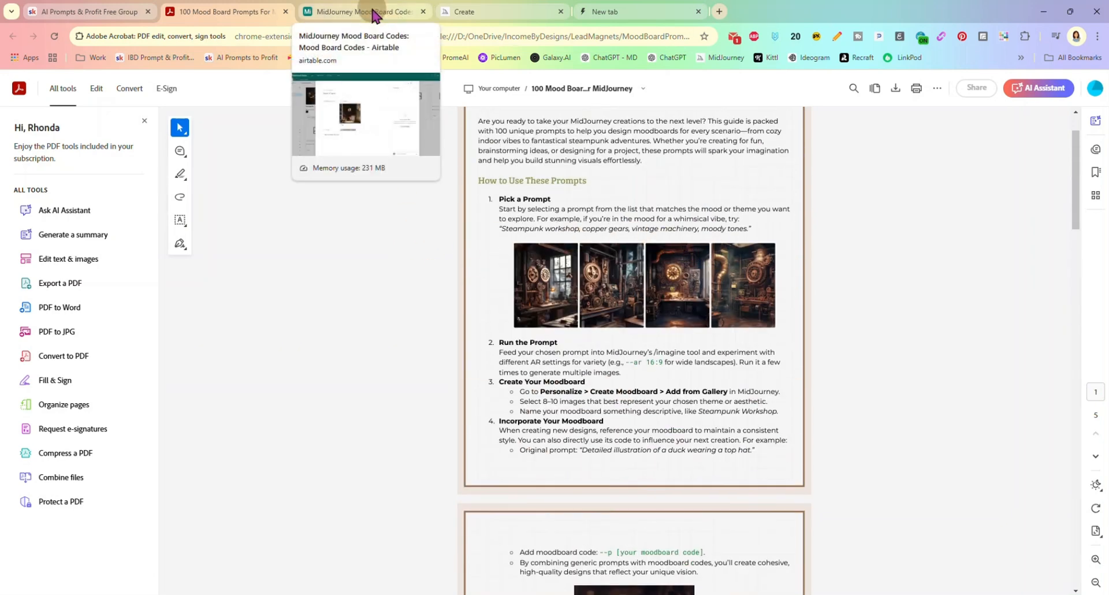
Step: Return to the Midjourney creation feed and look over the generated images down to the 3:2 spring garden ones
left_click(502, 12)
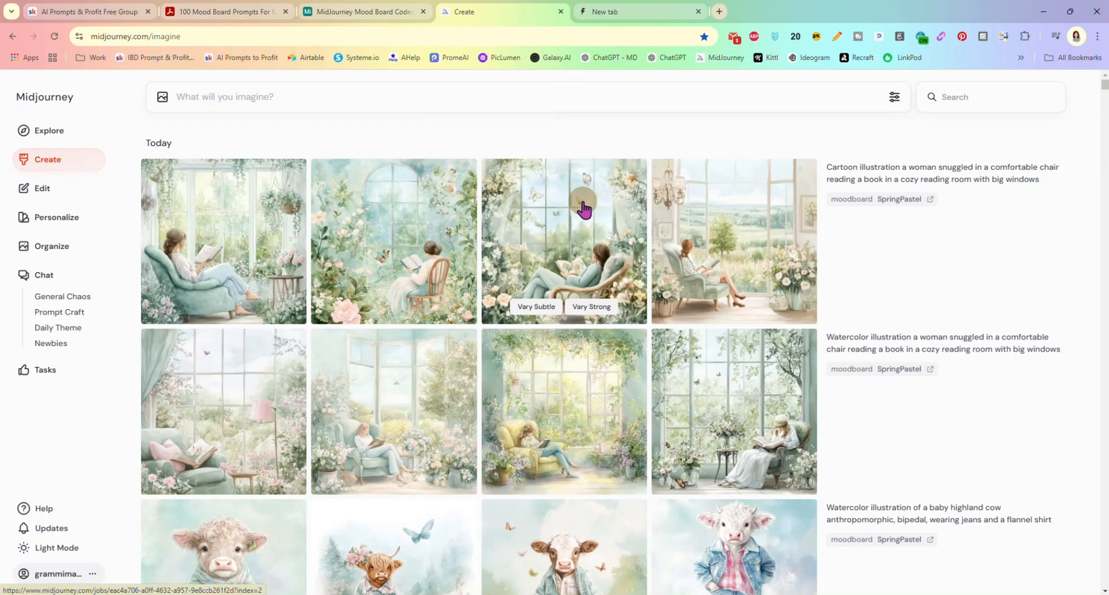
scroll(982, 231, "down", 4)
scroll(610, 309, "down", 8)
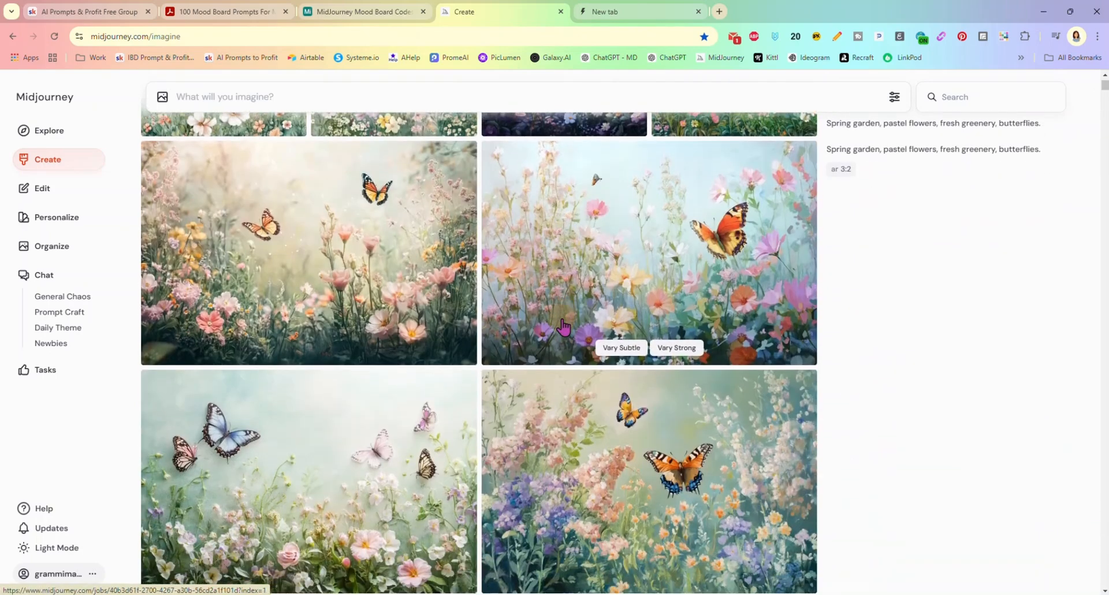
Step: Switch to the MidJourney Mood Board Codes base in Airtable and copy the code from the Steampunk record
scroll(563, 328, "down", 7)
scroll(563, 327, "up", 20)
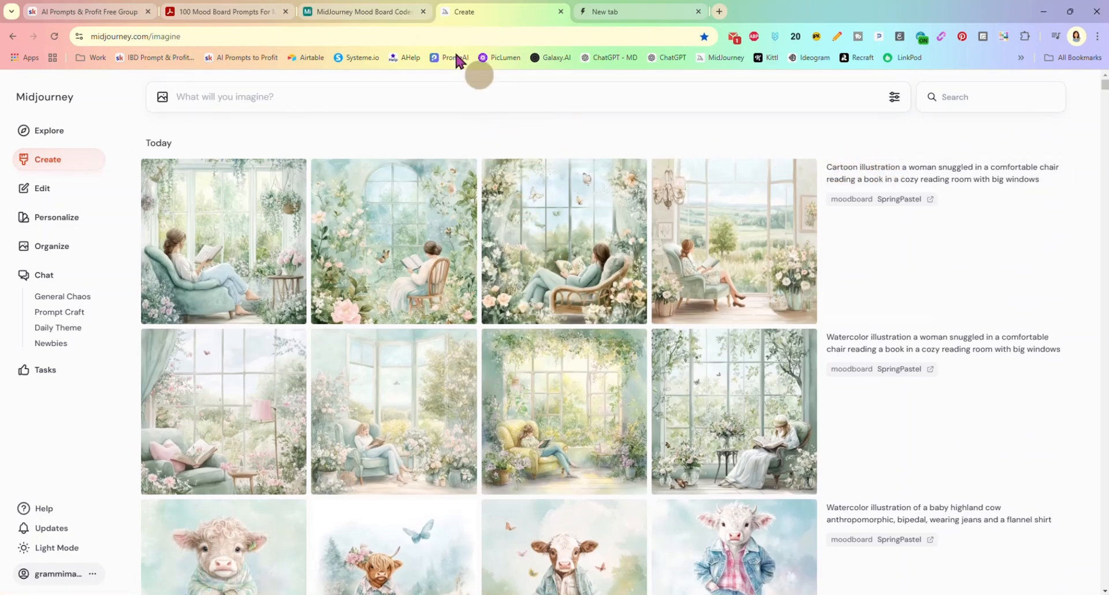
left_click(390, 16)
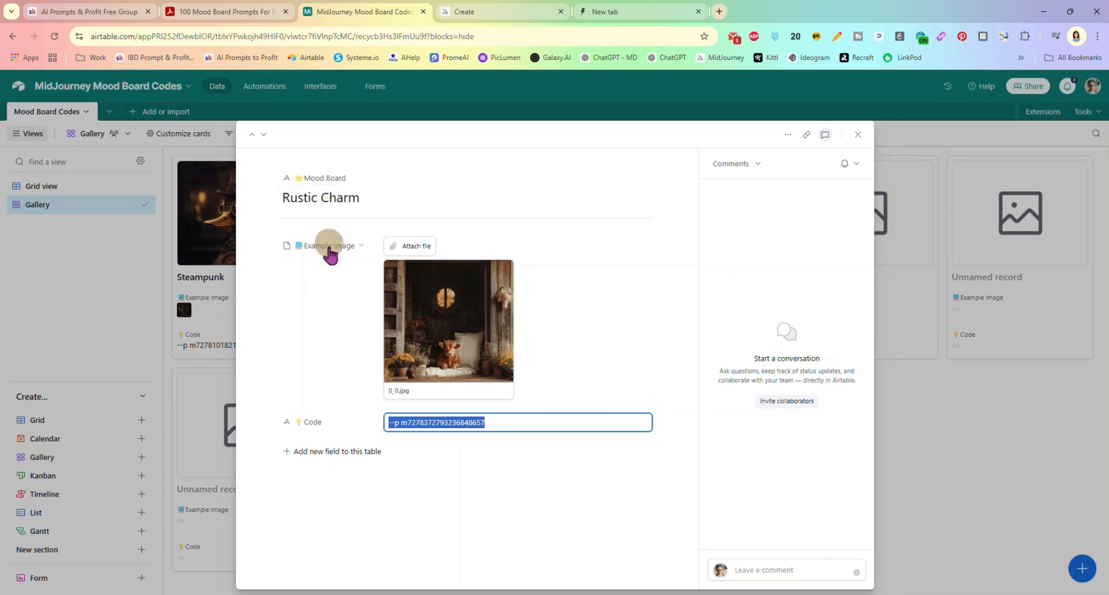
left_click(858, 136)
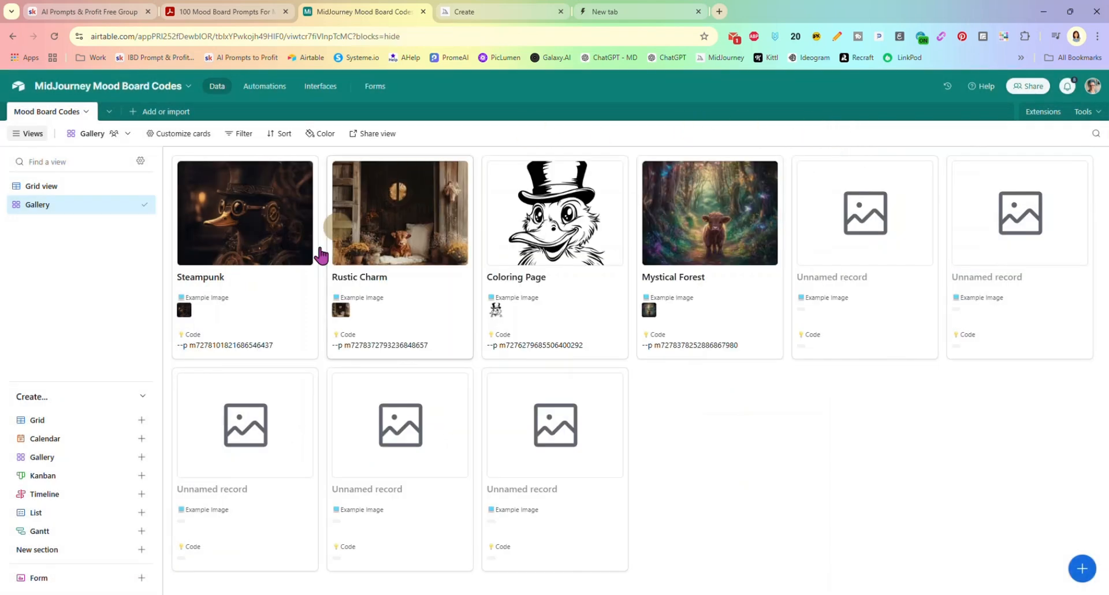
left_click(226, 348)
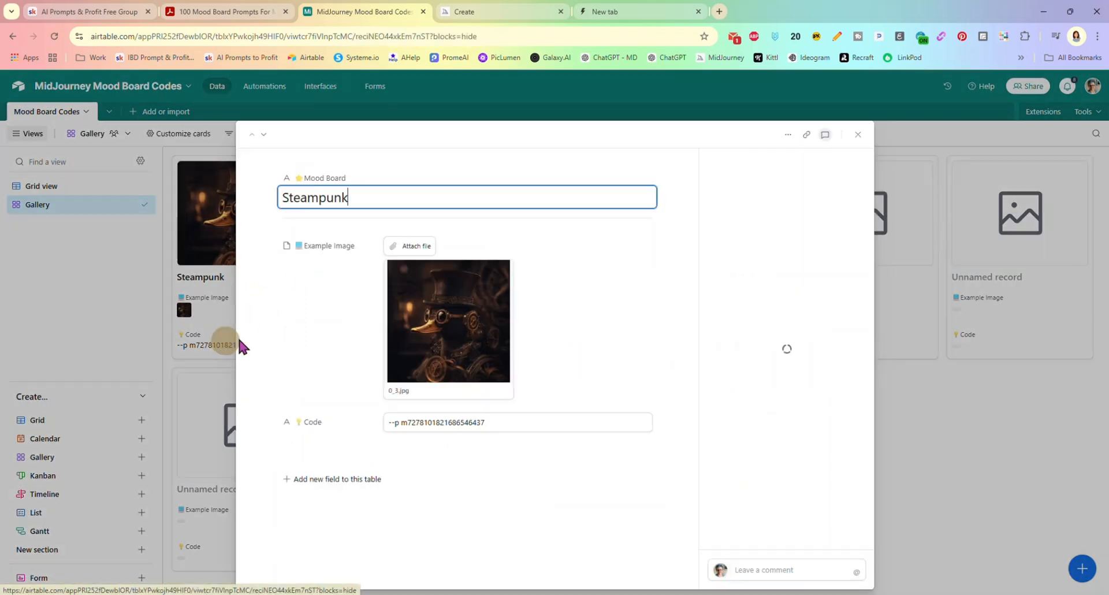
double_click(442, 422)
triple_click(442, 422)
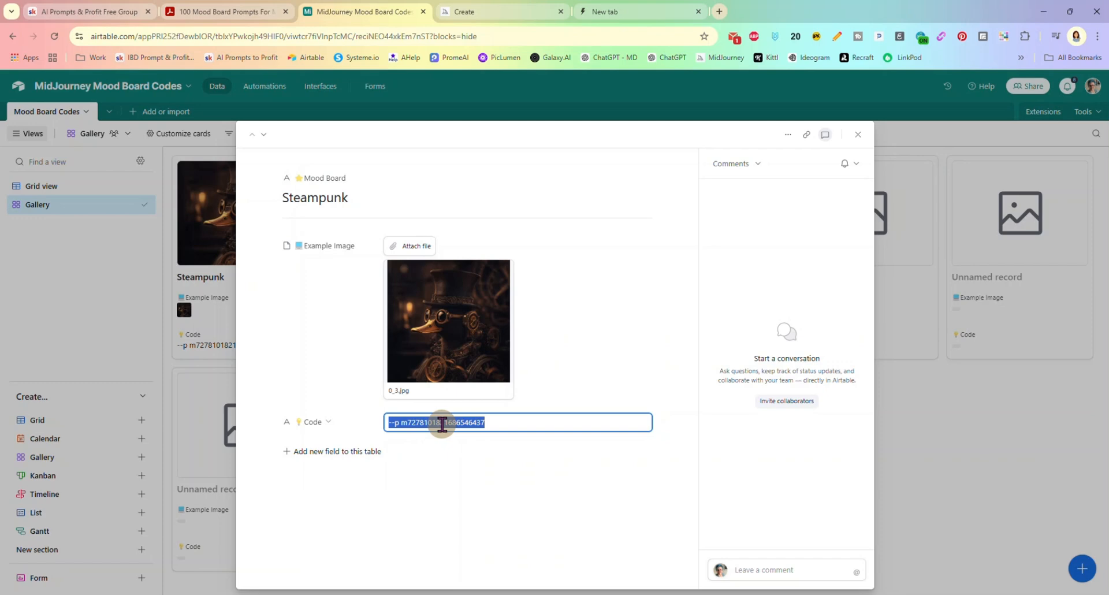
left_click(858, 134)
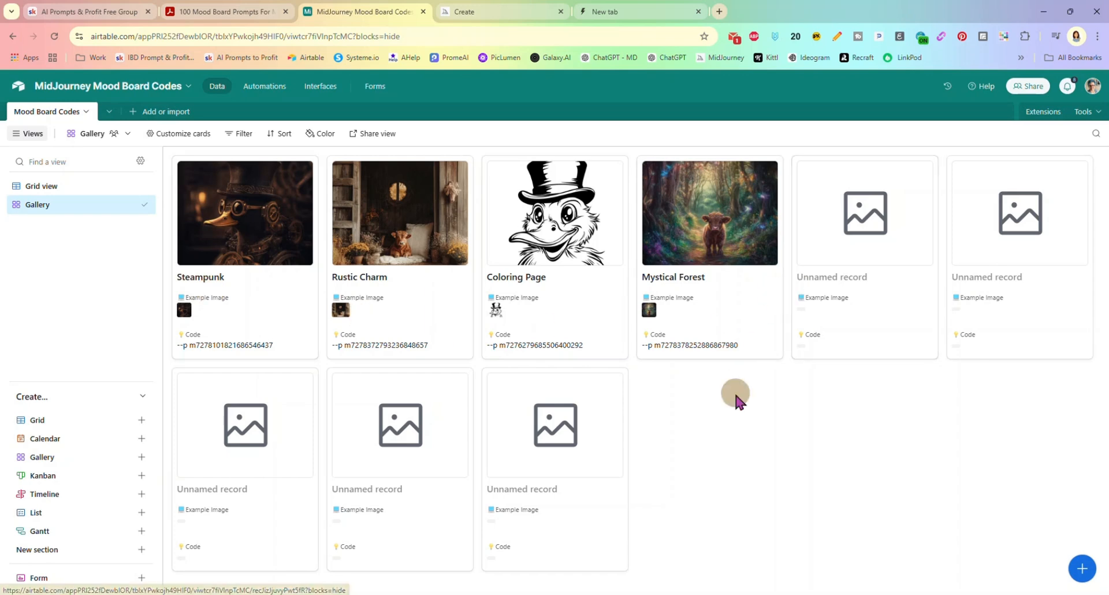
left_click(605, 13)
left_click(500, 12)
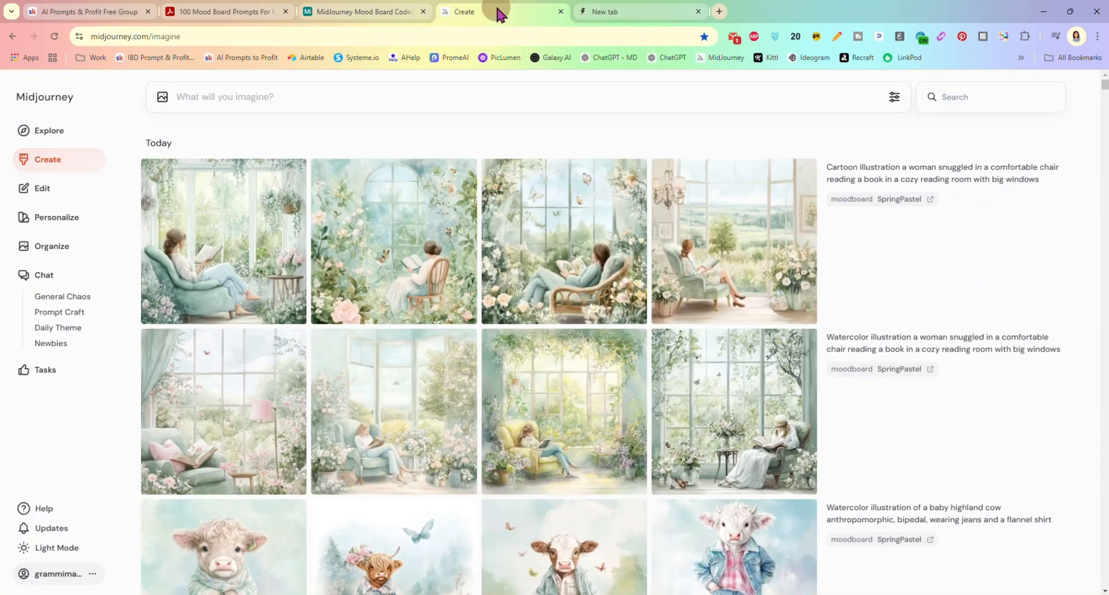
left_click(897, 179)
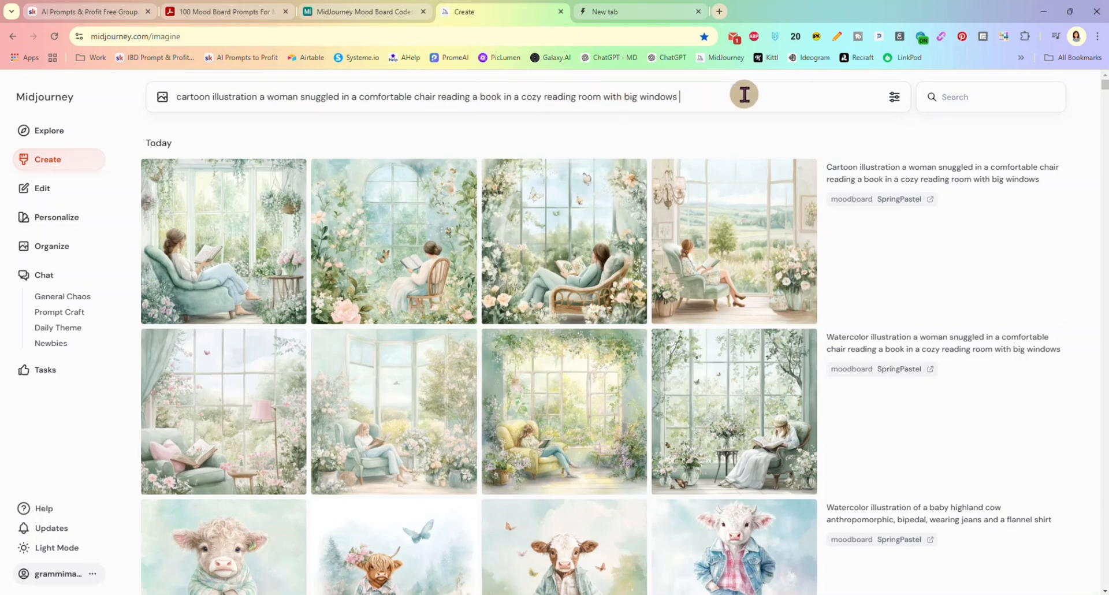
key("ctrl+v")
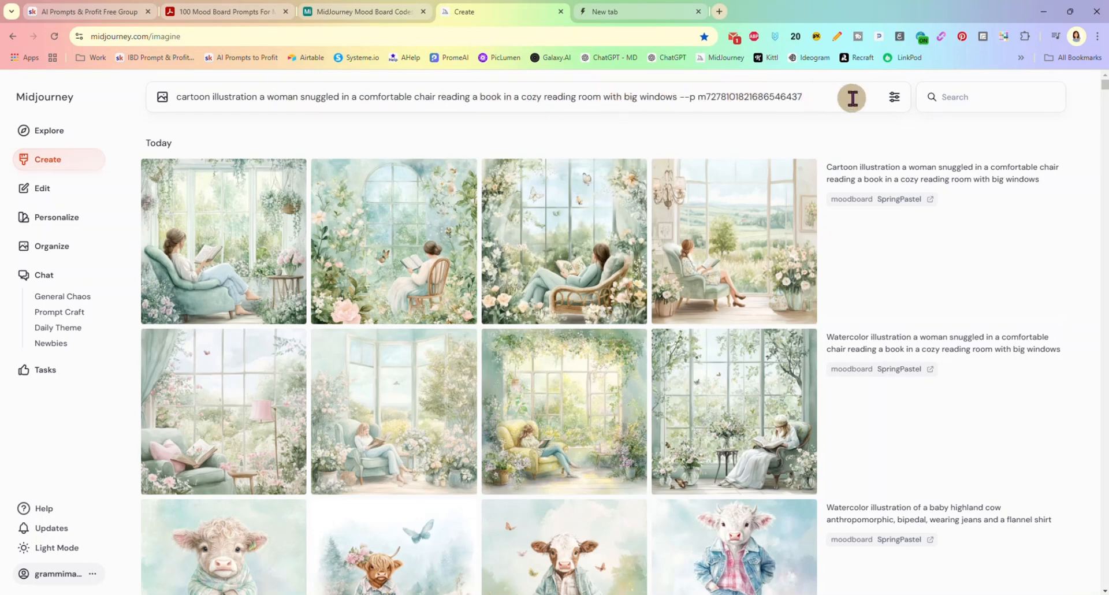
key("Return")
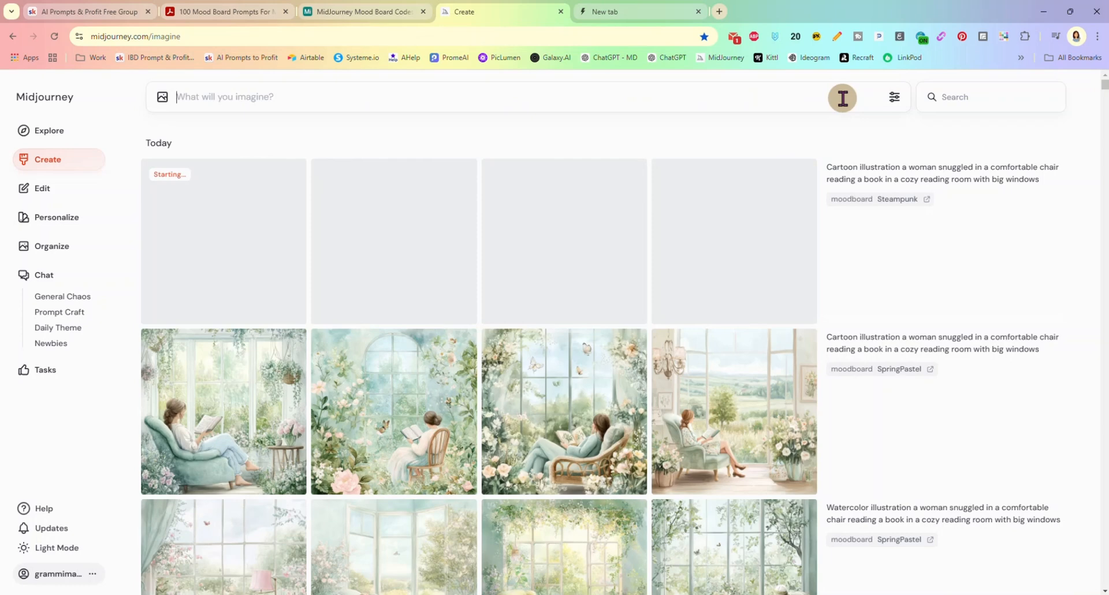
left_click(377, 11)
left_click(693, 344)
double_click(493, 421)
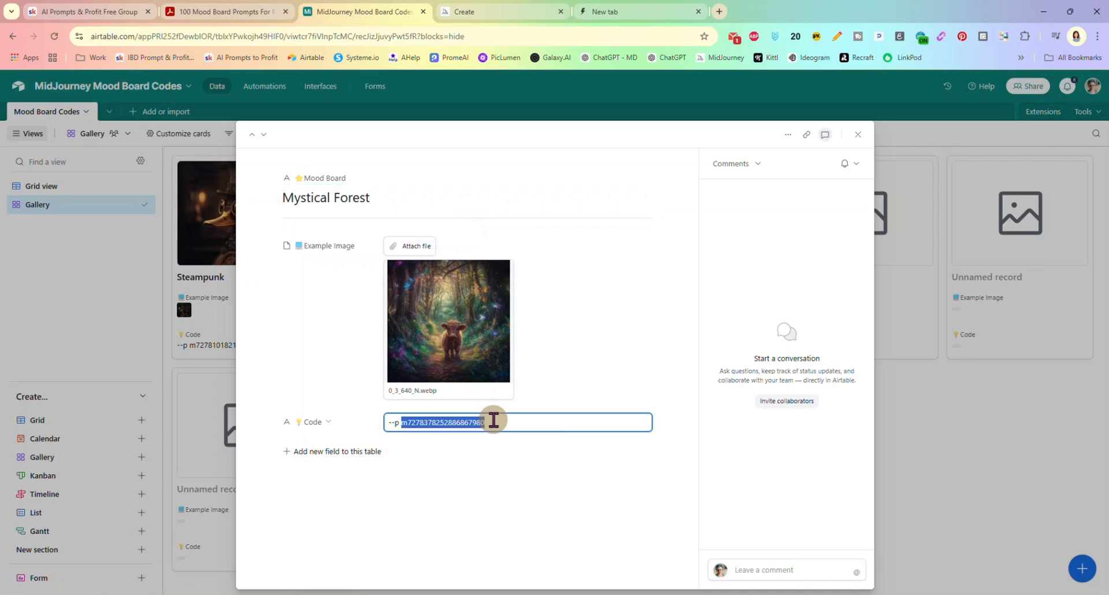
left_click(469, 12)
left_click(862, 181)
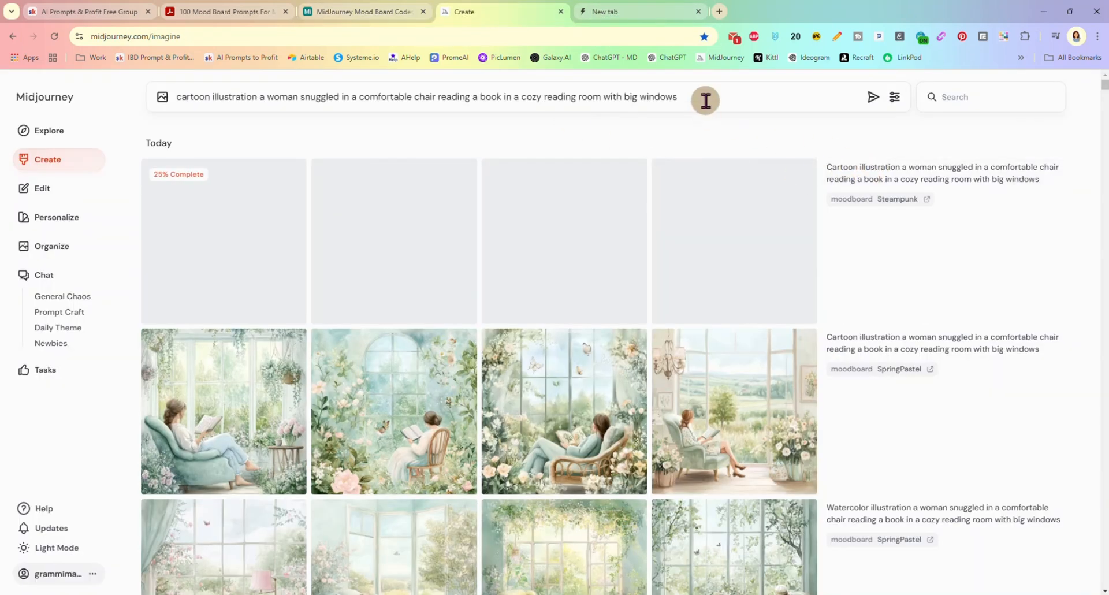
key("ctrl+v")
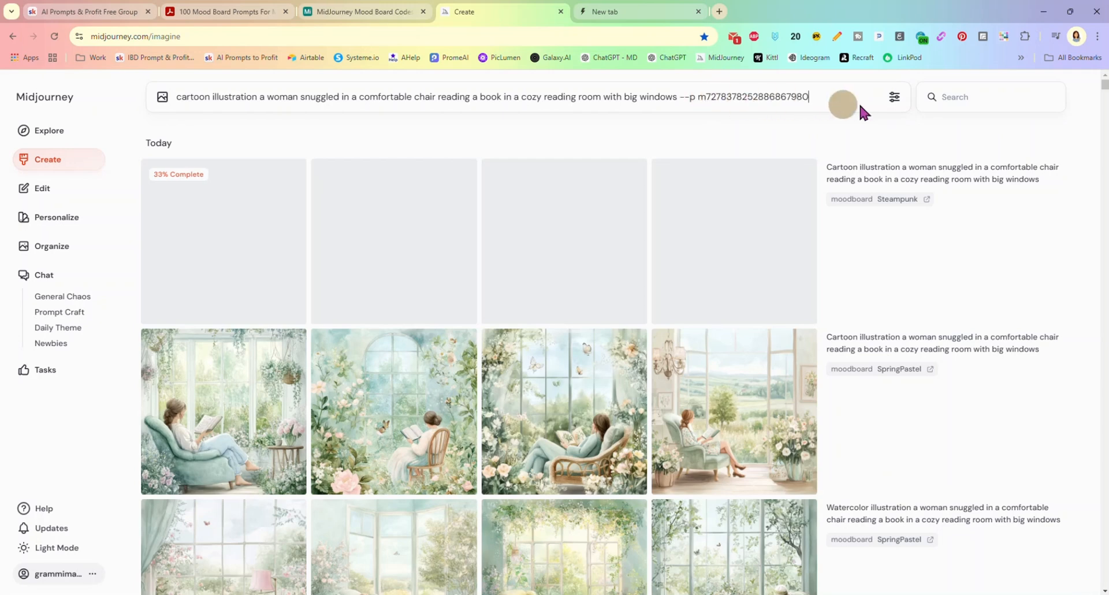
key("Return")
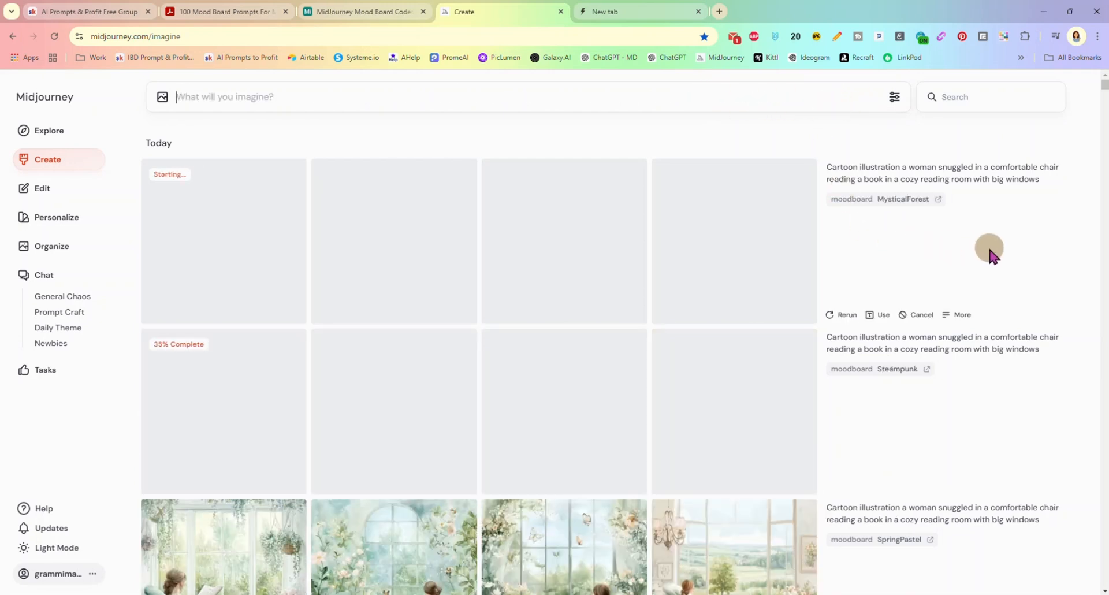
Step: Look over the new Steampunk and MysticalForest rows in the feed and examine the MysticalForest images at full size
scroll(936, 260, "down", 3)
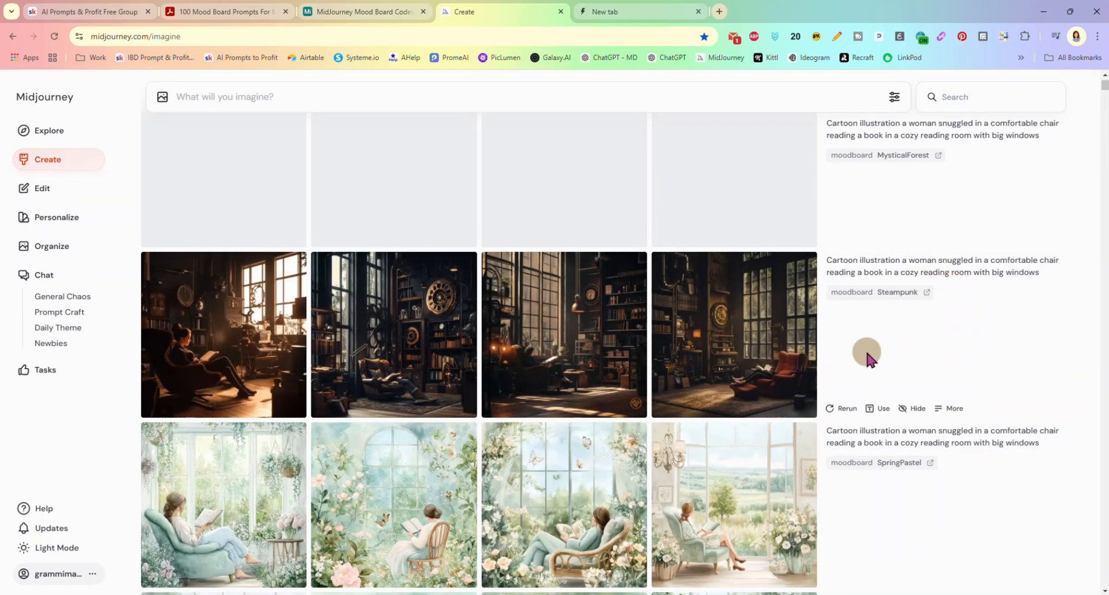
scroll(872, 324, "up", 1)
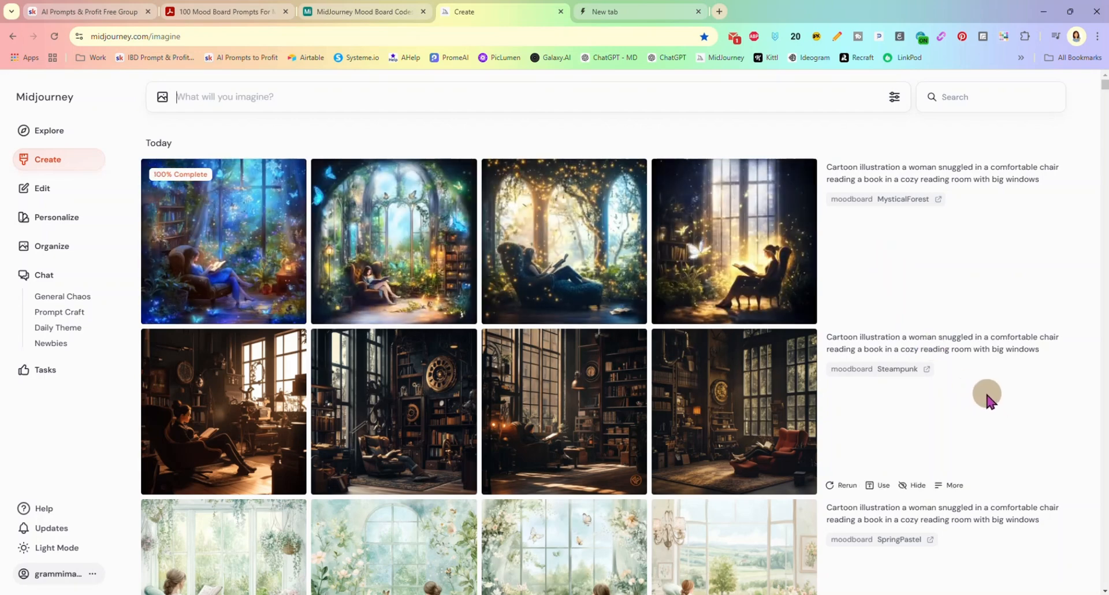
scroll(976, 386, "down", 1)
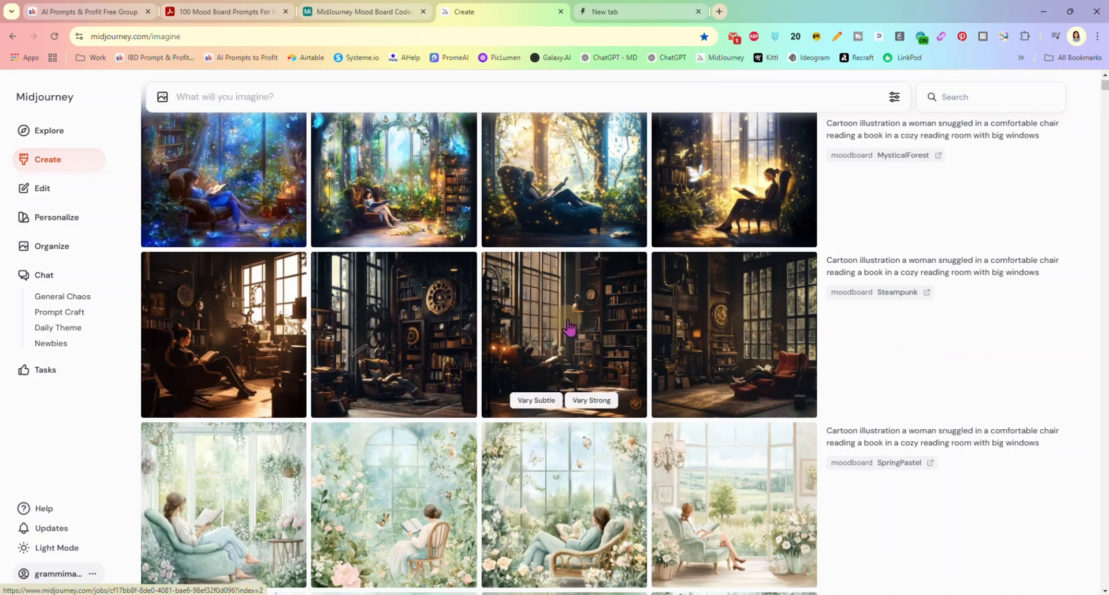
scroll(259, 243, "up", 1)
left_click(258, 227)
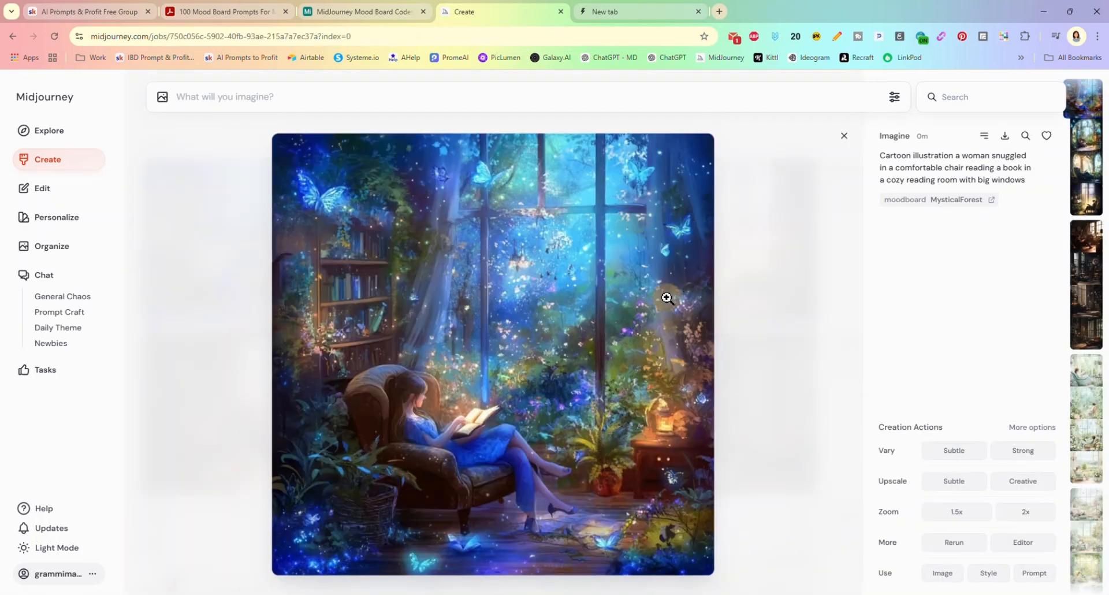
key("Right")
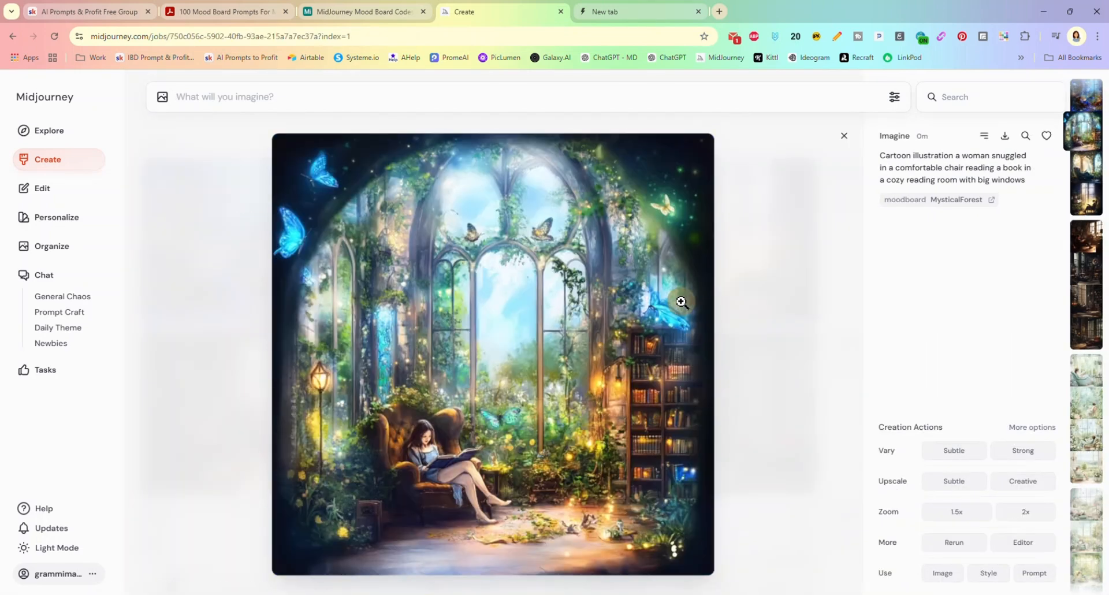
key("Right")
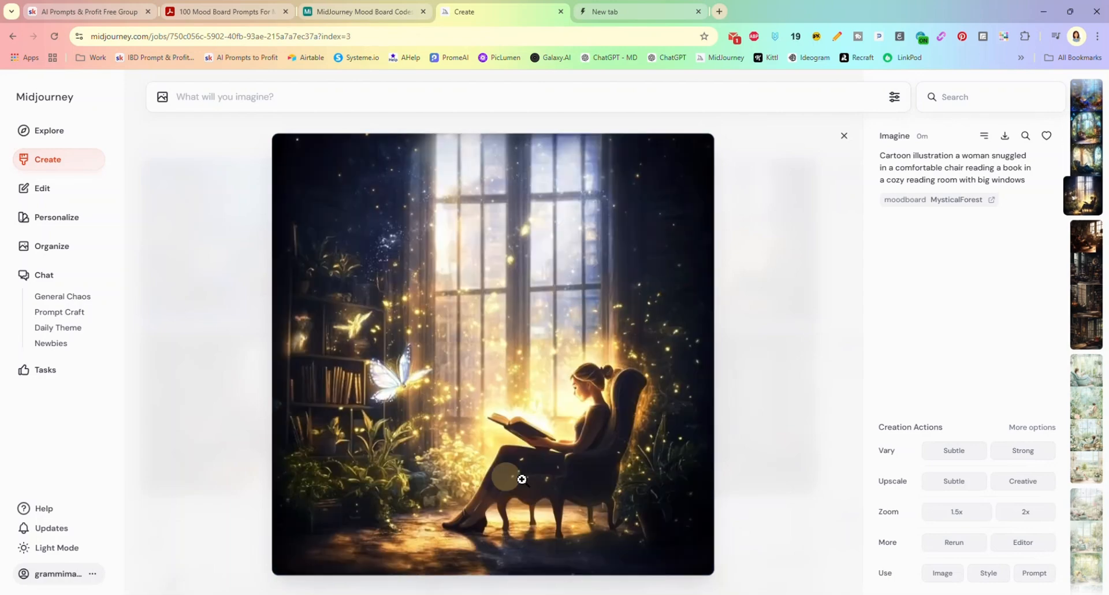
left_click(843, 131)
Step: Examine the four Steampunk images of the reading woman at full size and return to the start of the creation feed
scroll(298, 304, "down", 1)
left_click(236, 302)
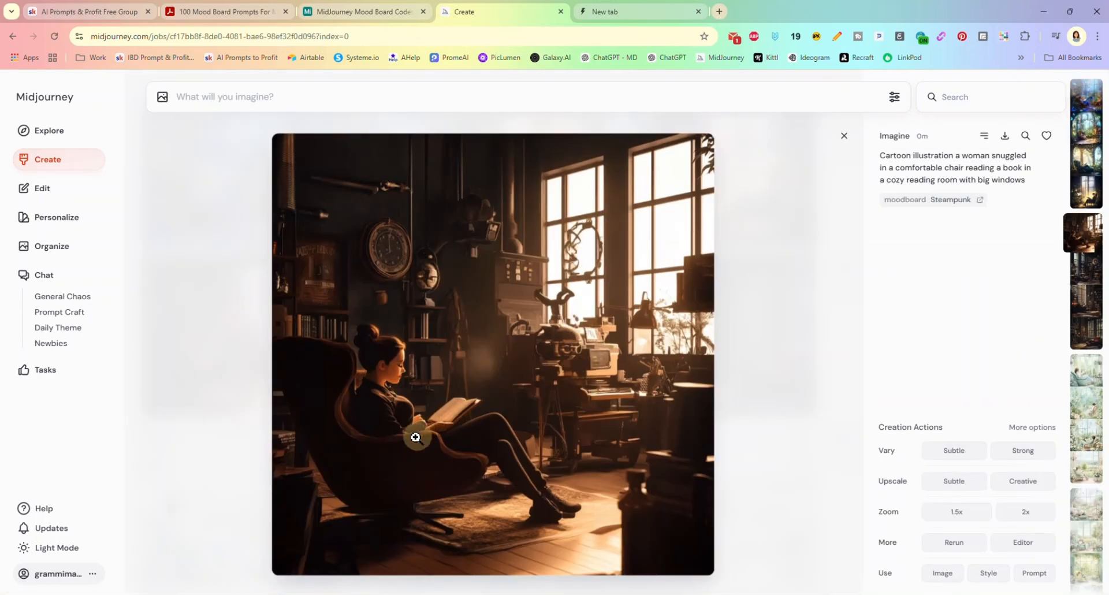
scroll(747, 286, "down", 1)
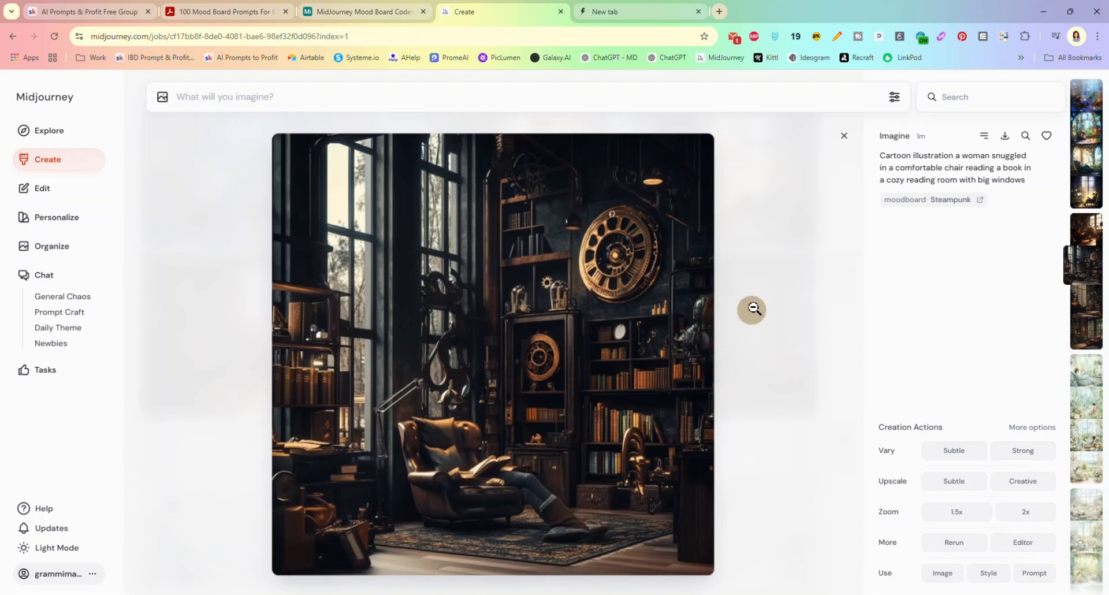
scroll(748, 306, "down", 1)
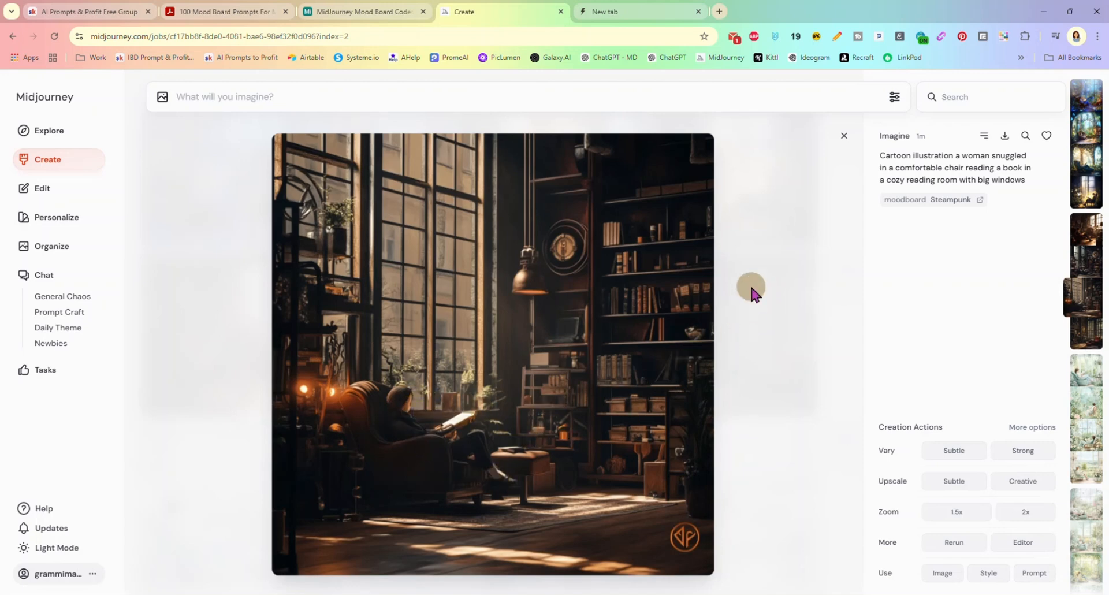
scroll(751, 287, "down", 1)
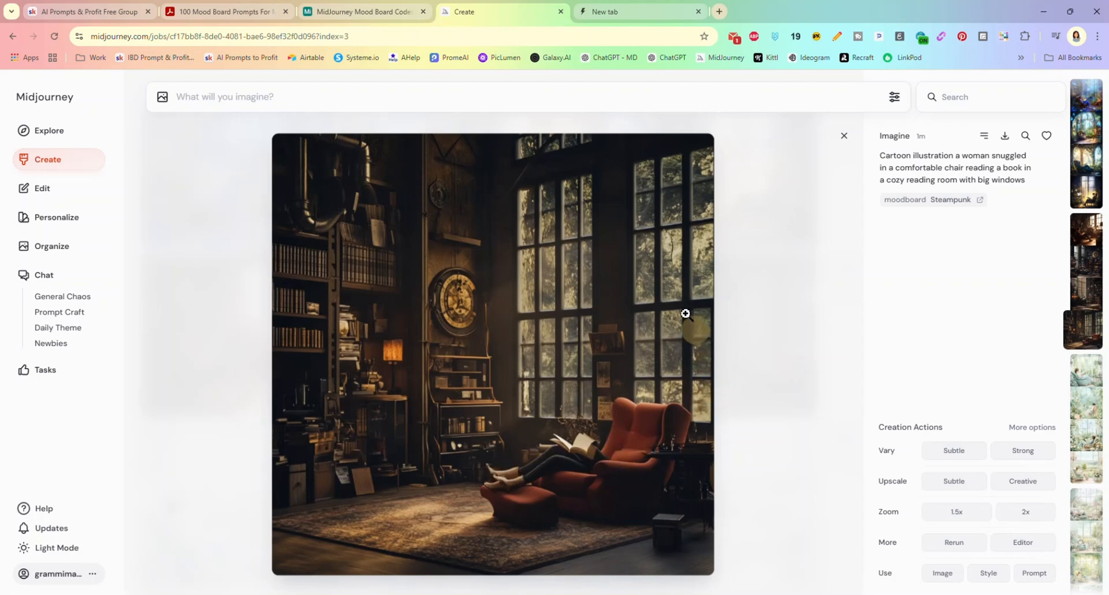
left_click(840, 141)
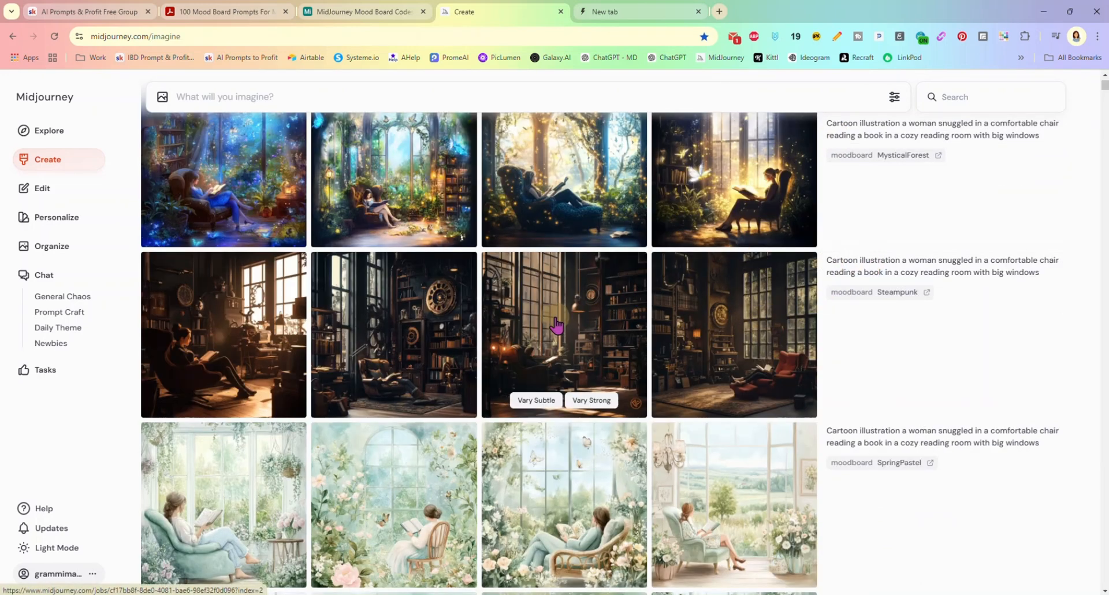
scroll(594, 318, "up", 2)
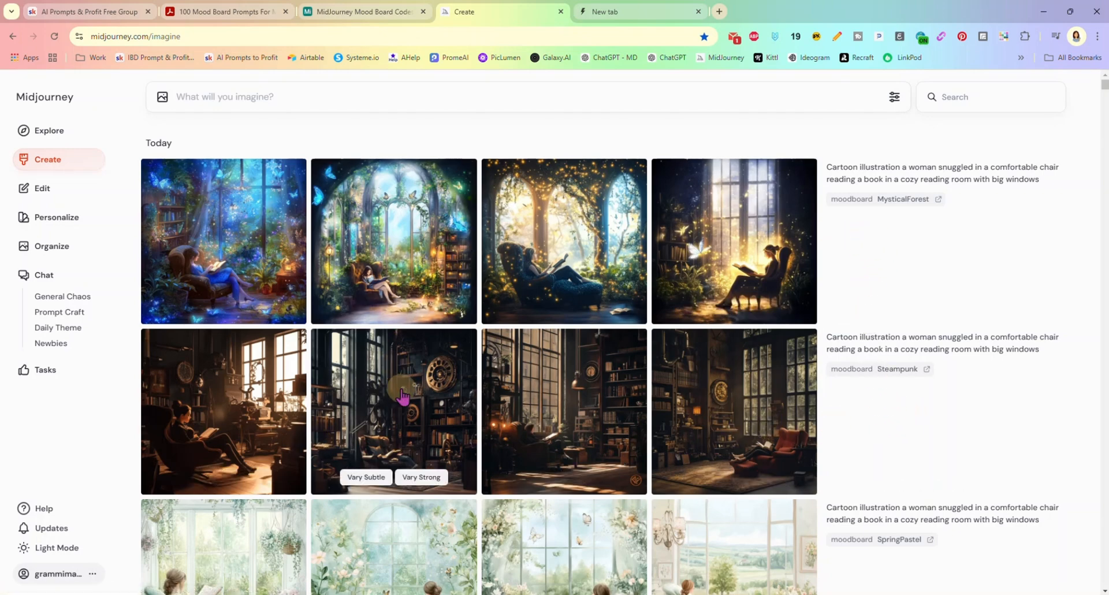
Step: Switch to the Airtable base and copy the code from the Coloring Page record
left_click(374, 14)
left_click(857, 137)
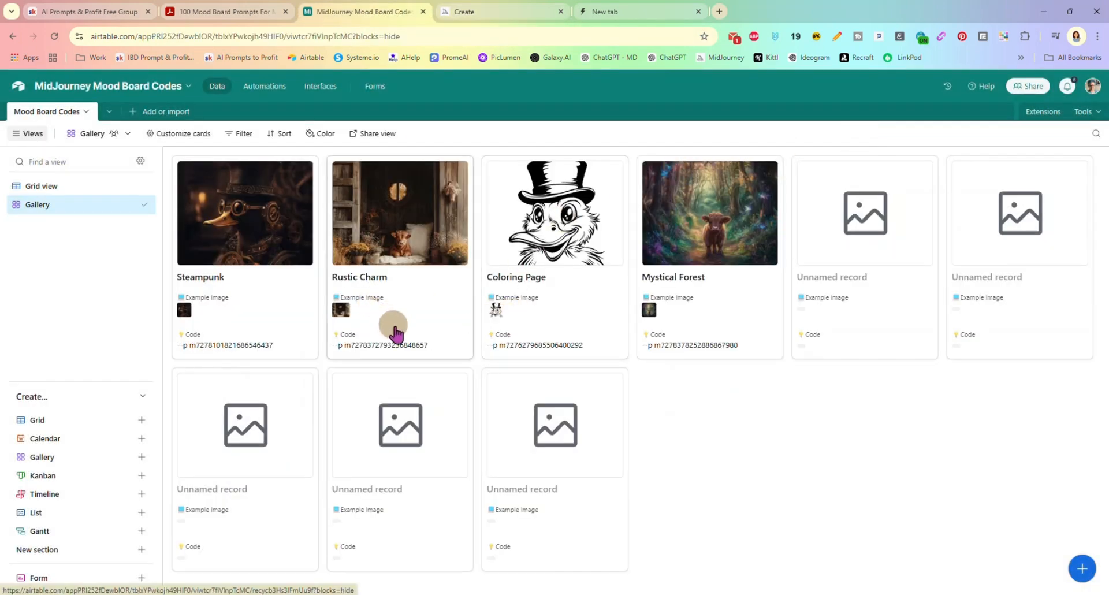
left_click(546, 351)
left_click(518, 422)
triple_click(517, 422)
key("ctrl+c")
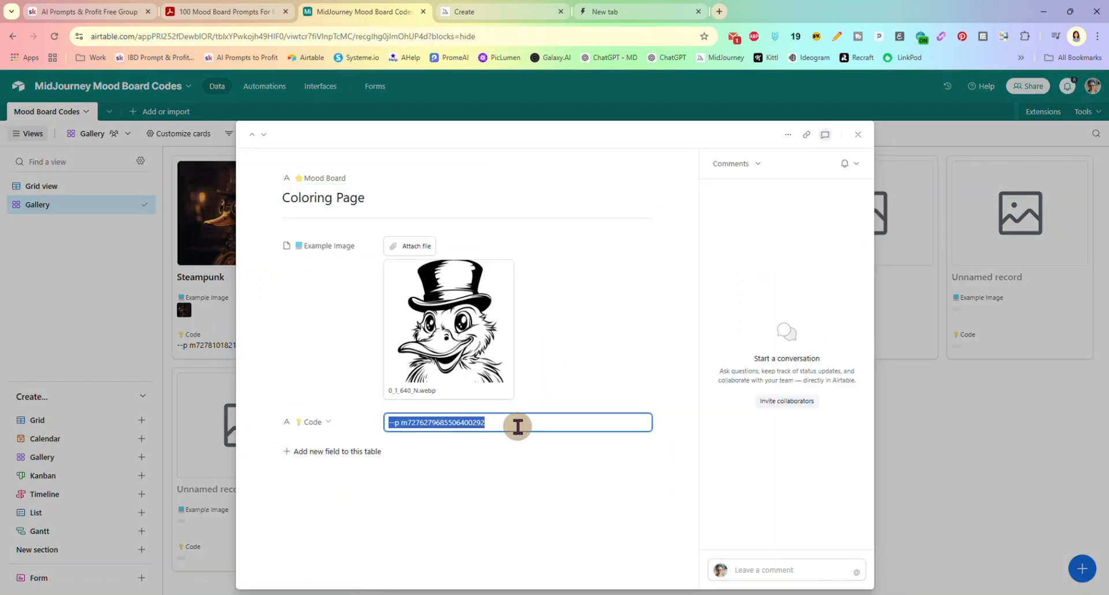
left_click(494, 11)
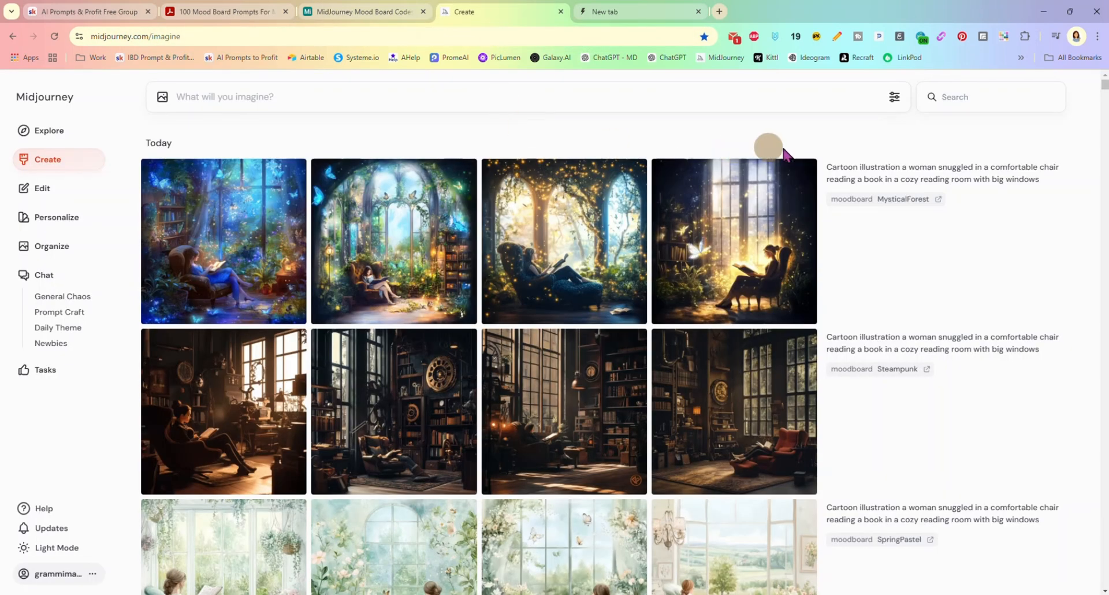
left_click(910, 173)
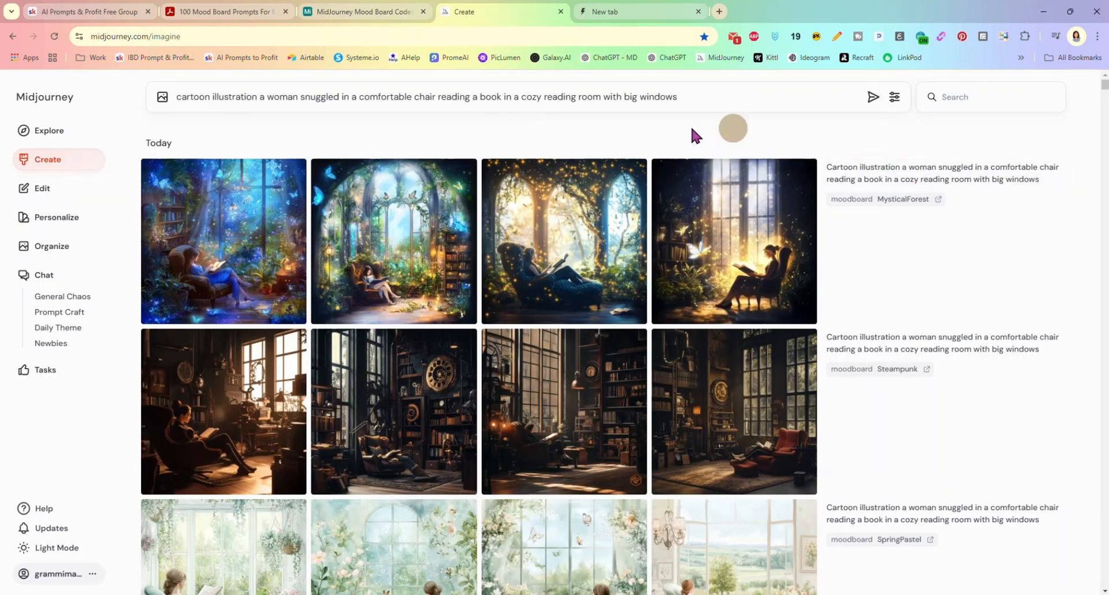
left_click(704, 98)
key("ctrl+v")
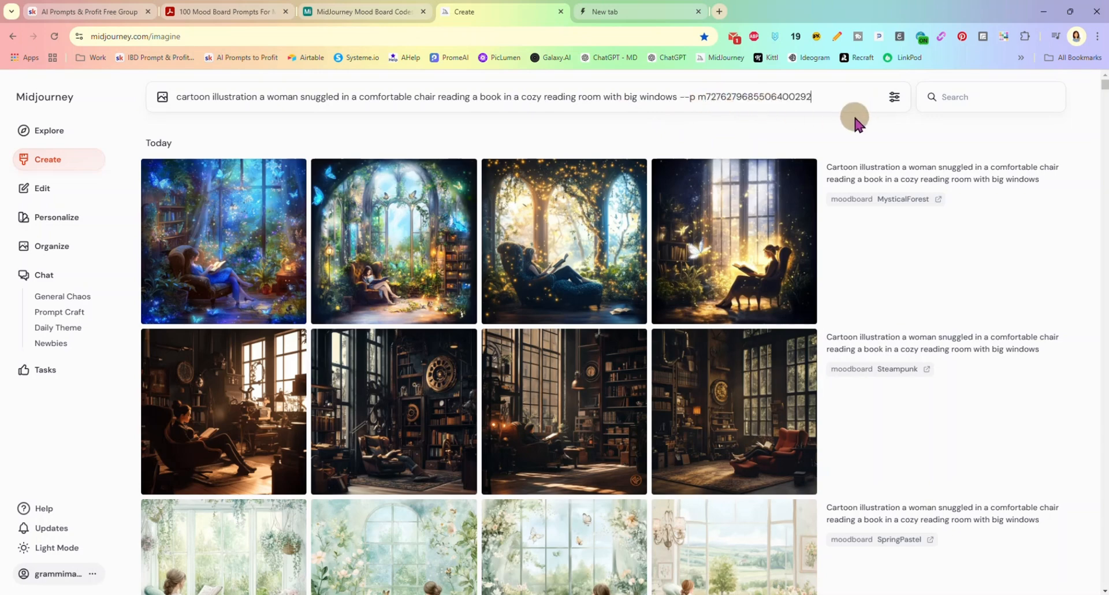
key("Return")
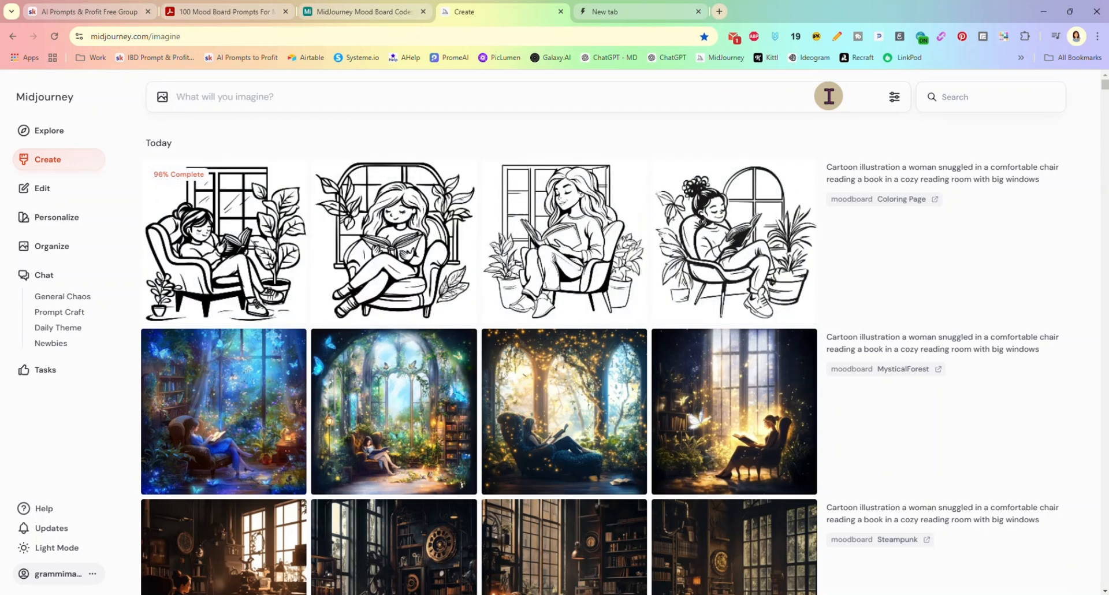
Step: Examine the first three Coloring Page images of the reading woman at full size, reopening the third and second, and return to the feed
mouse_move(1000, 183)
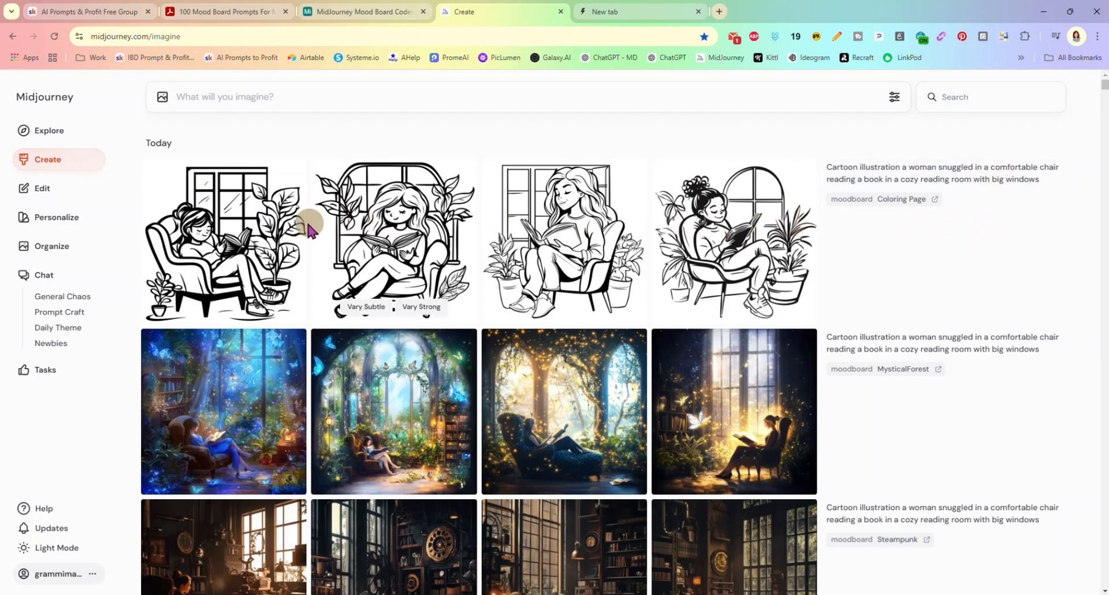
left_click(284, 223)
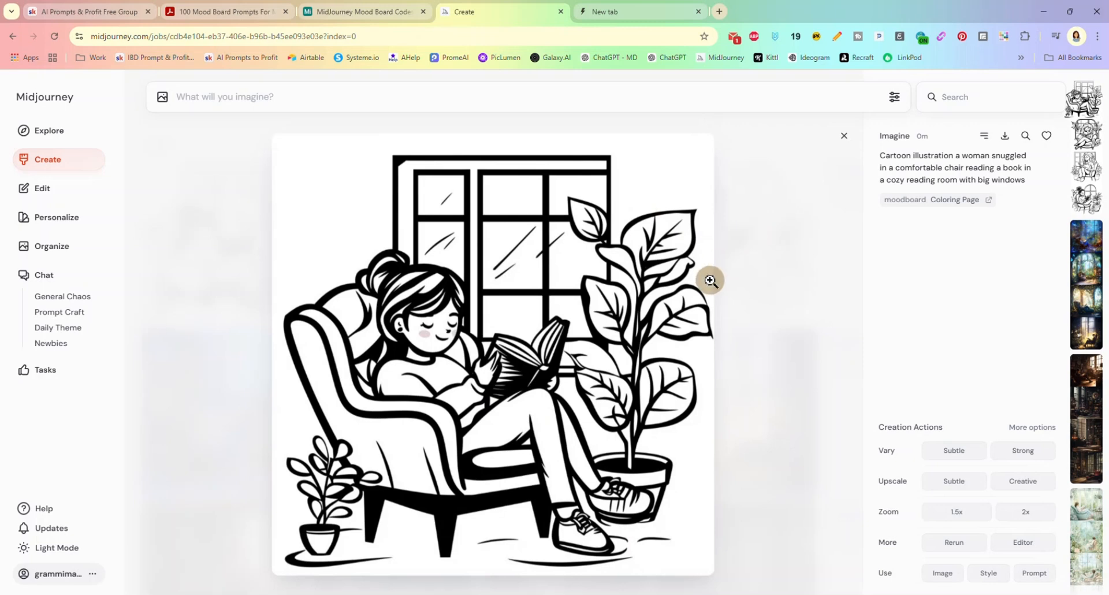
scroll(711, 280, "down", 1)
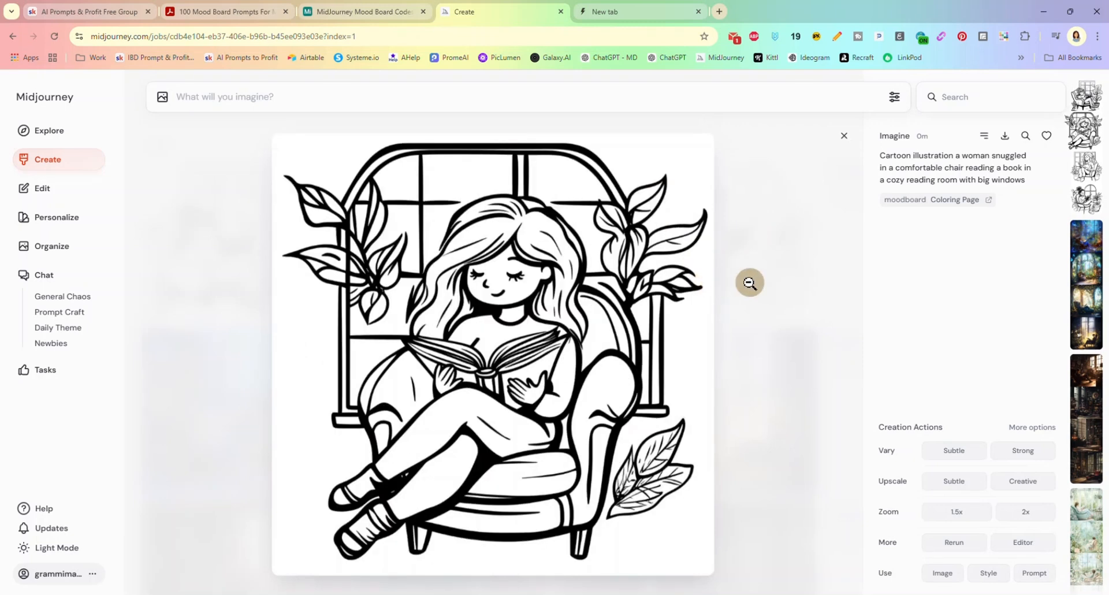
scroll(748, 283, "down", 1)
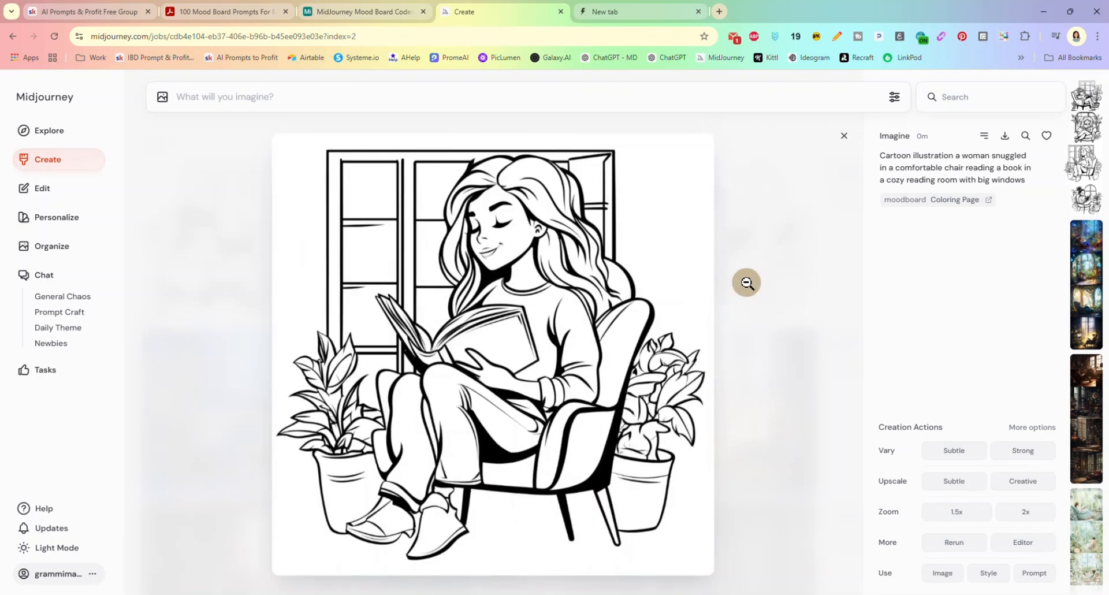
left_click(844, 136)
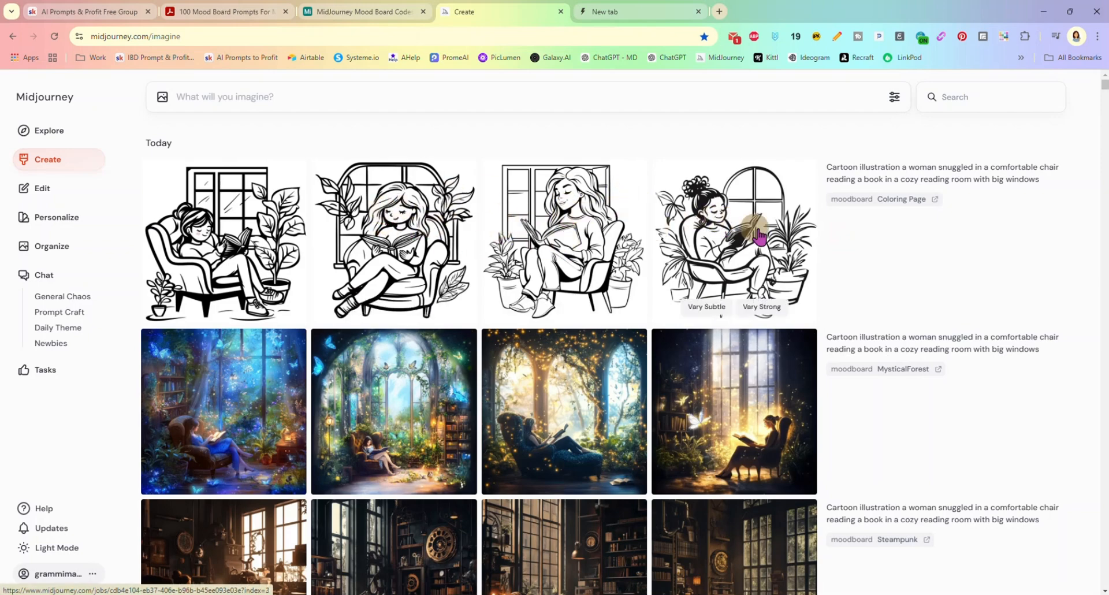
left_click(584, 237)
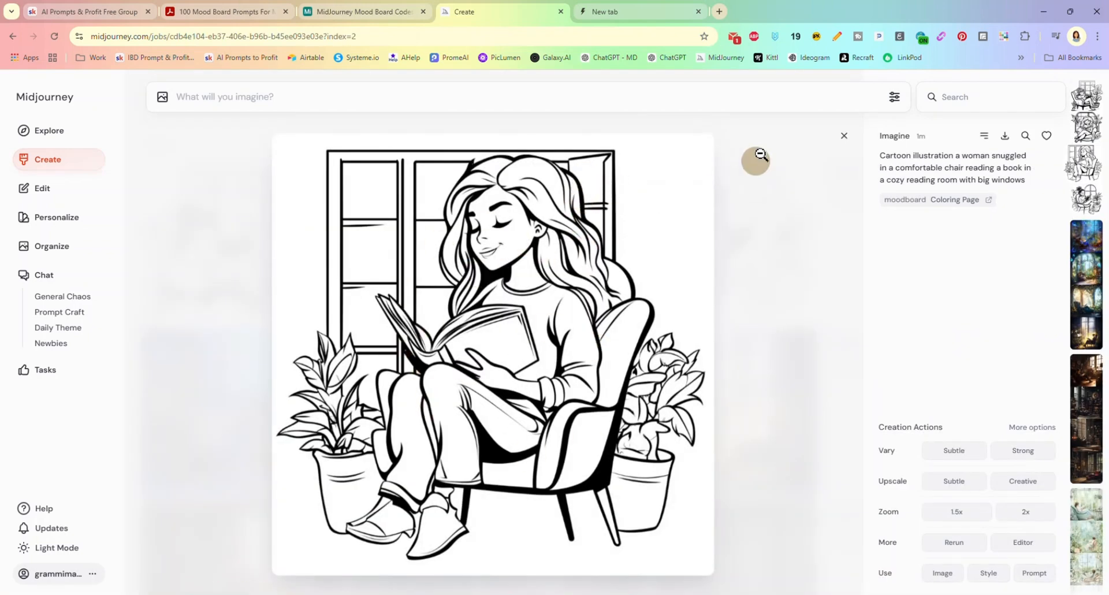
left_click(844, 135)
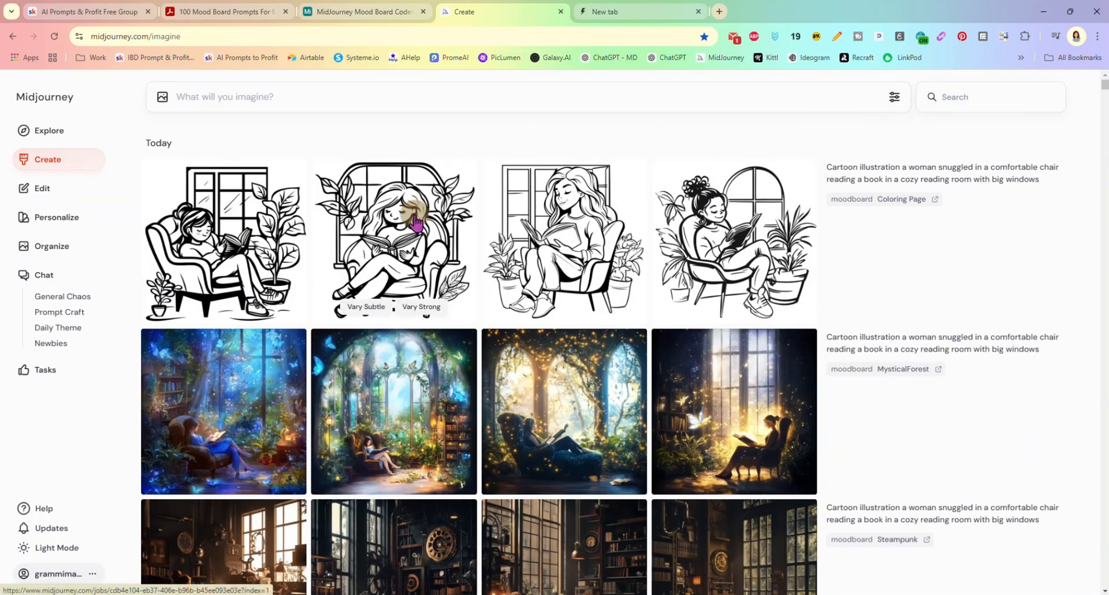
left_click(416, 222)
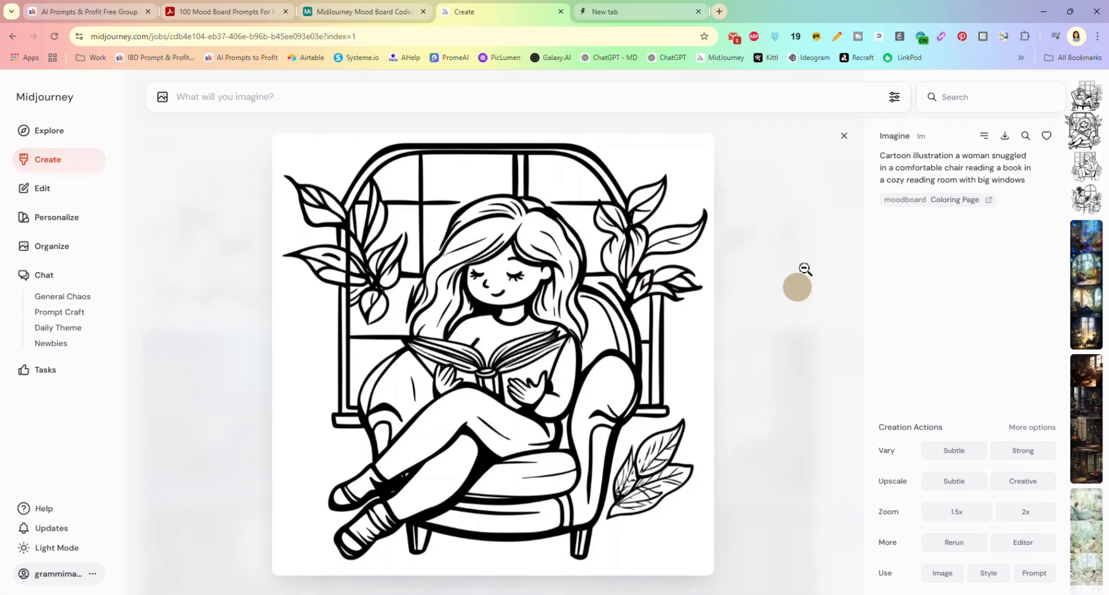
left_click(843, 136)
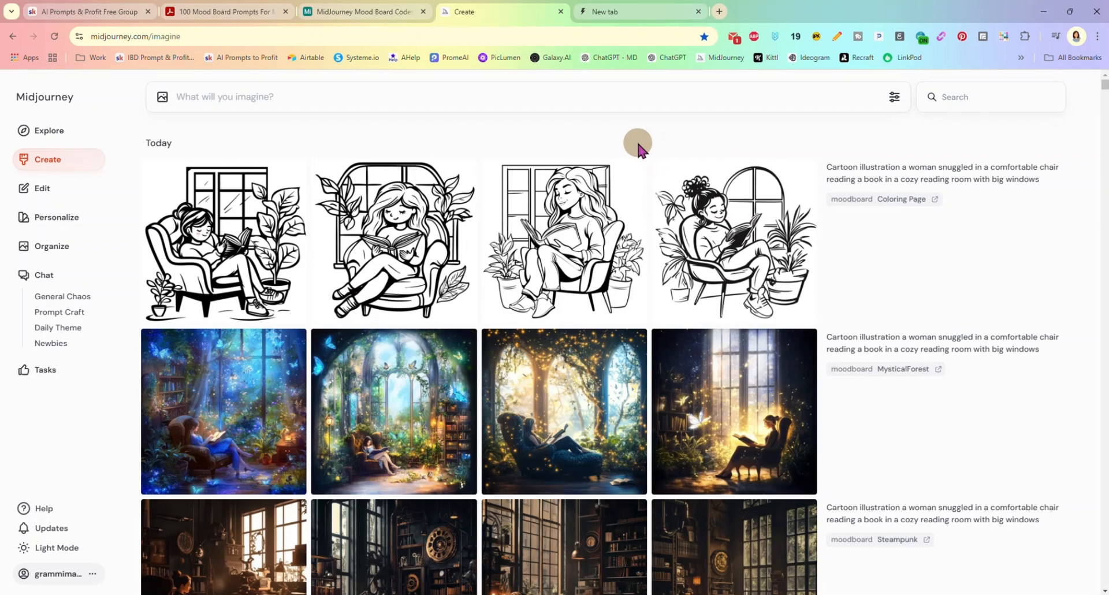
Step: Look over the MysticalForest, Steampunk and SpringPastel rows below the Coloring Page row to compare the moodboard styles
scroll(723, 240, "down", 3)
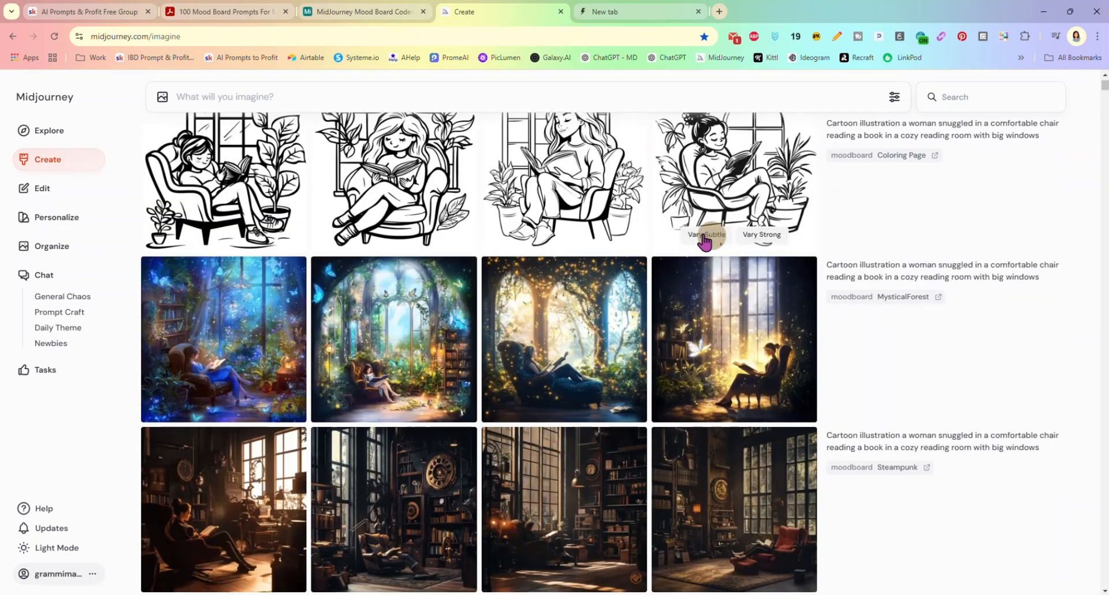
mouse_move(687, 263)
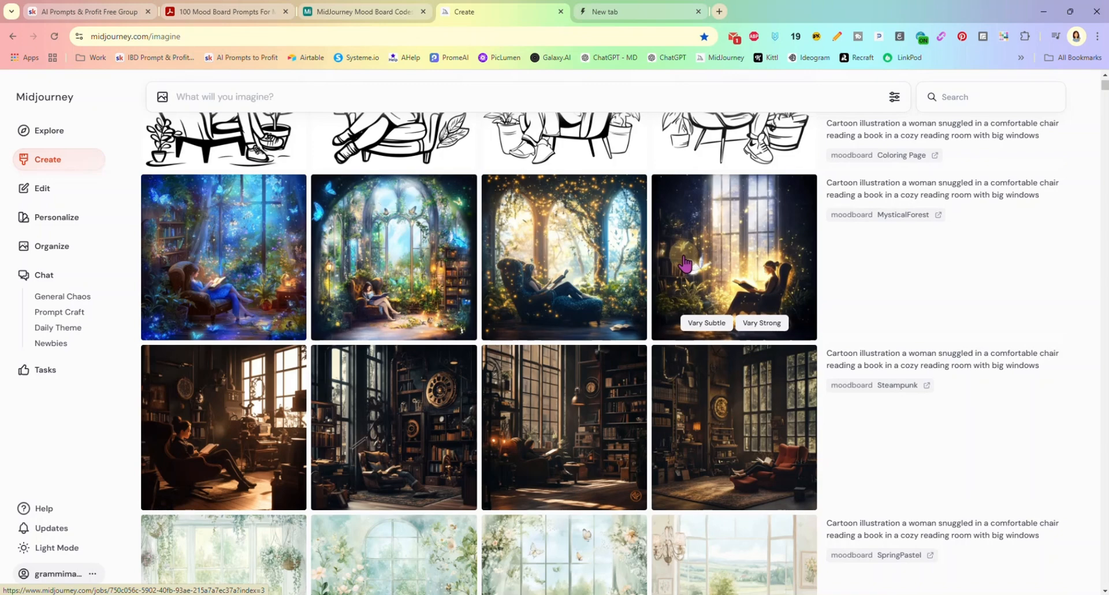
mouse_move(636, 245)
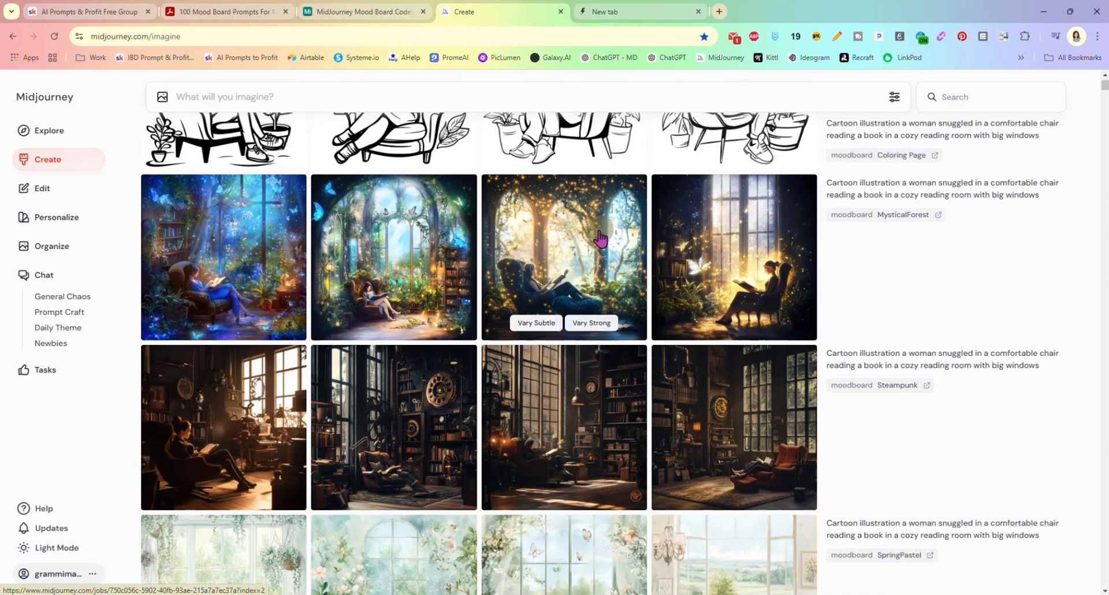